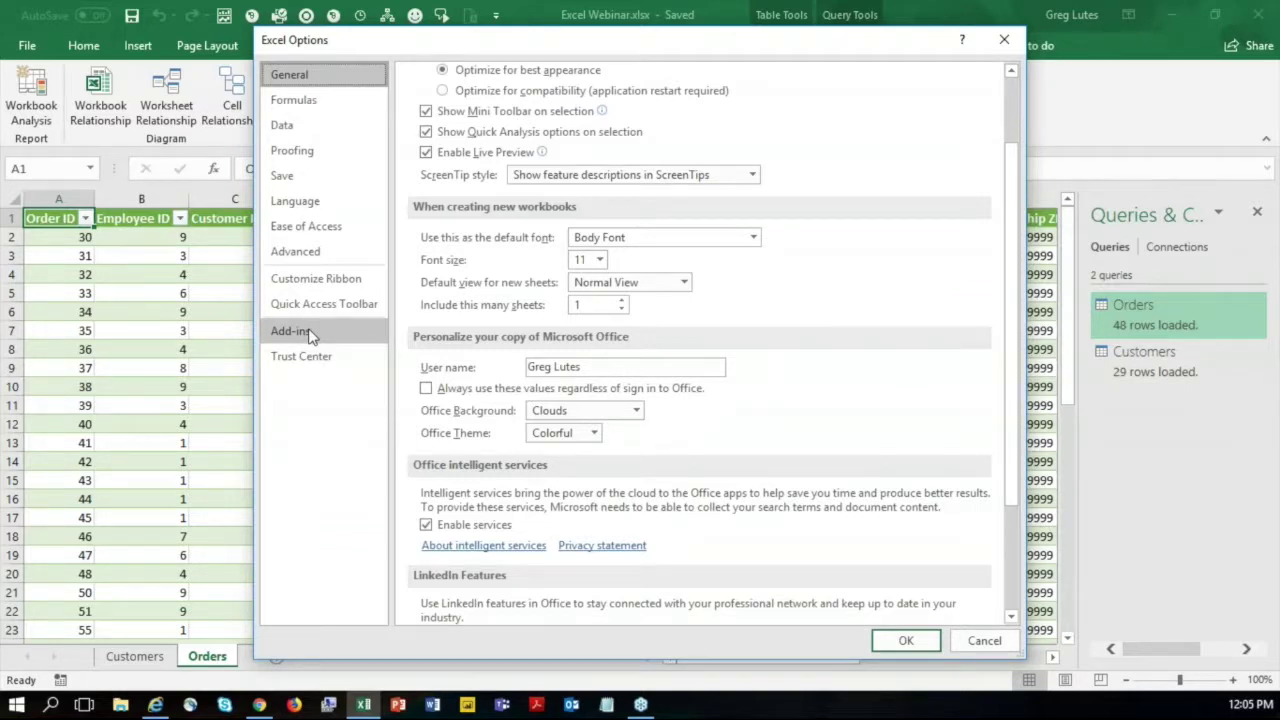
# Open the COM add-ins manager from the add-in options, review the enabled add-ins and accept the list.
pyautogui.click(311, 336)
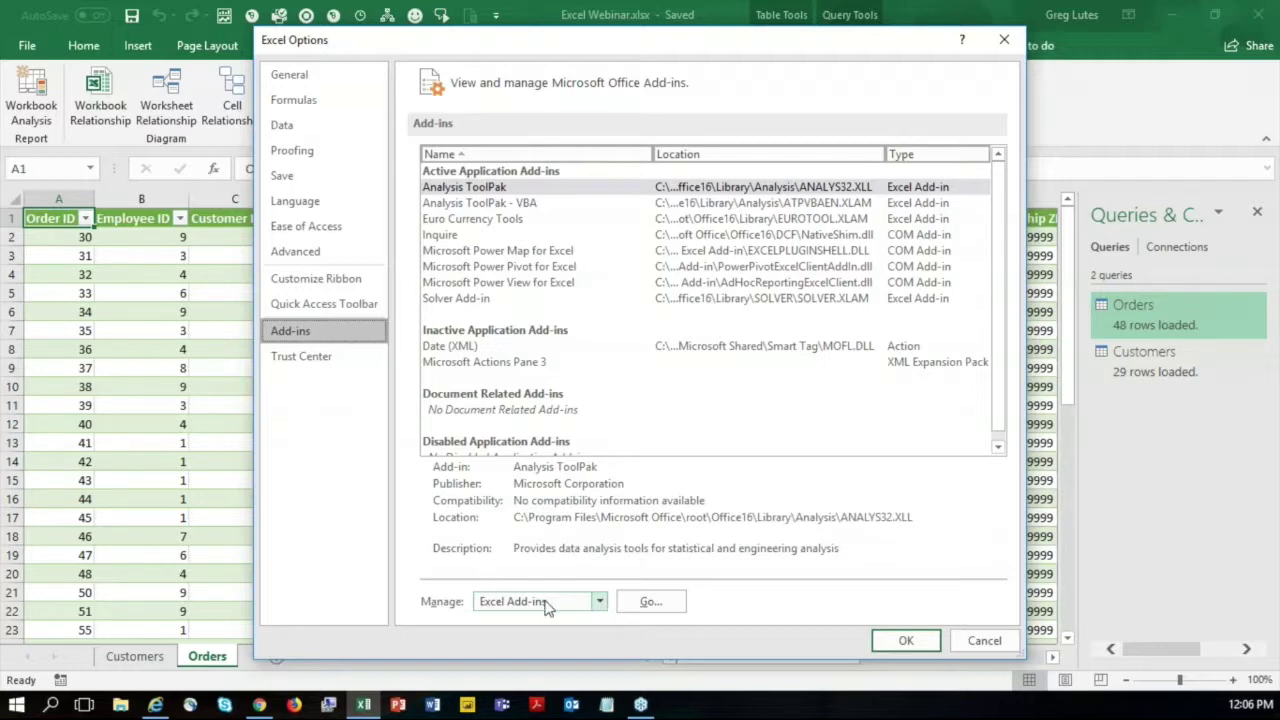
pyautogui.click(600, 603)
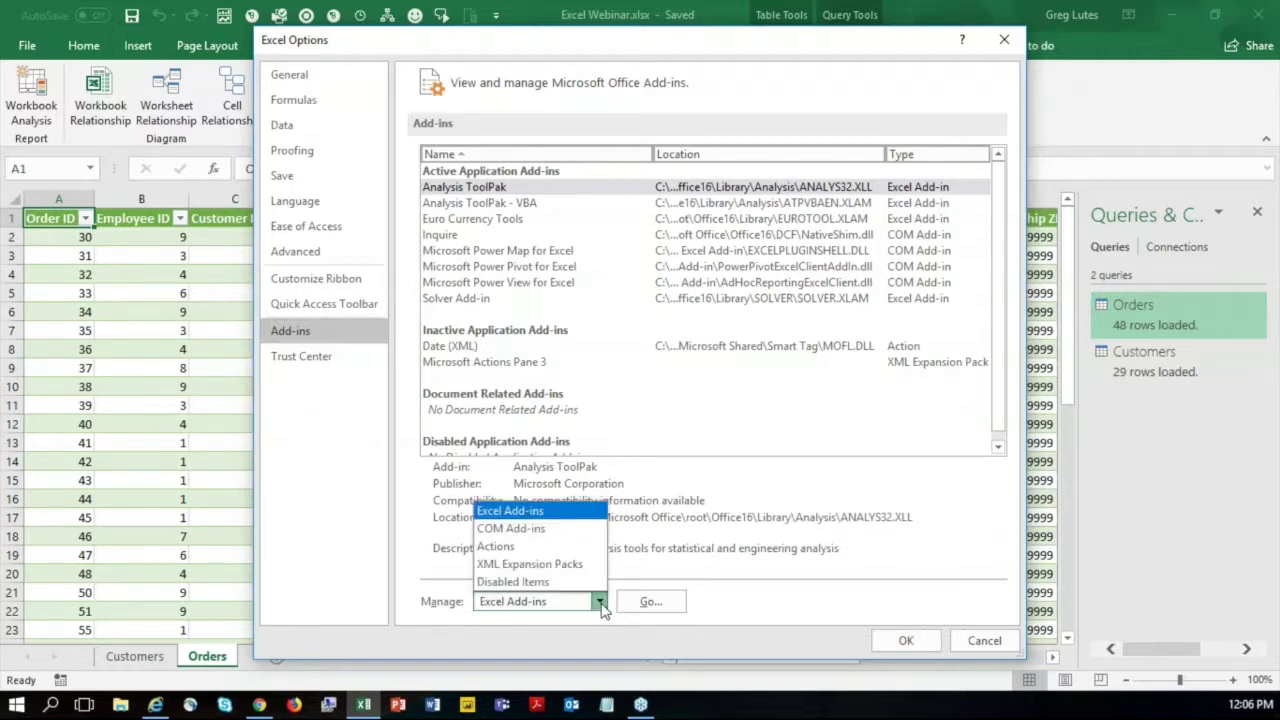
pyautogui.click(571, 535)
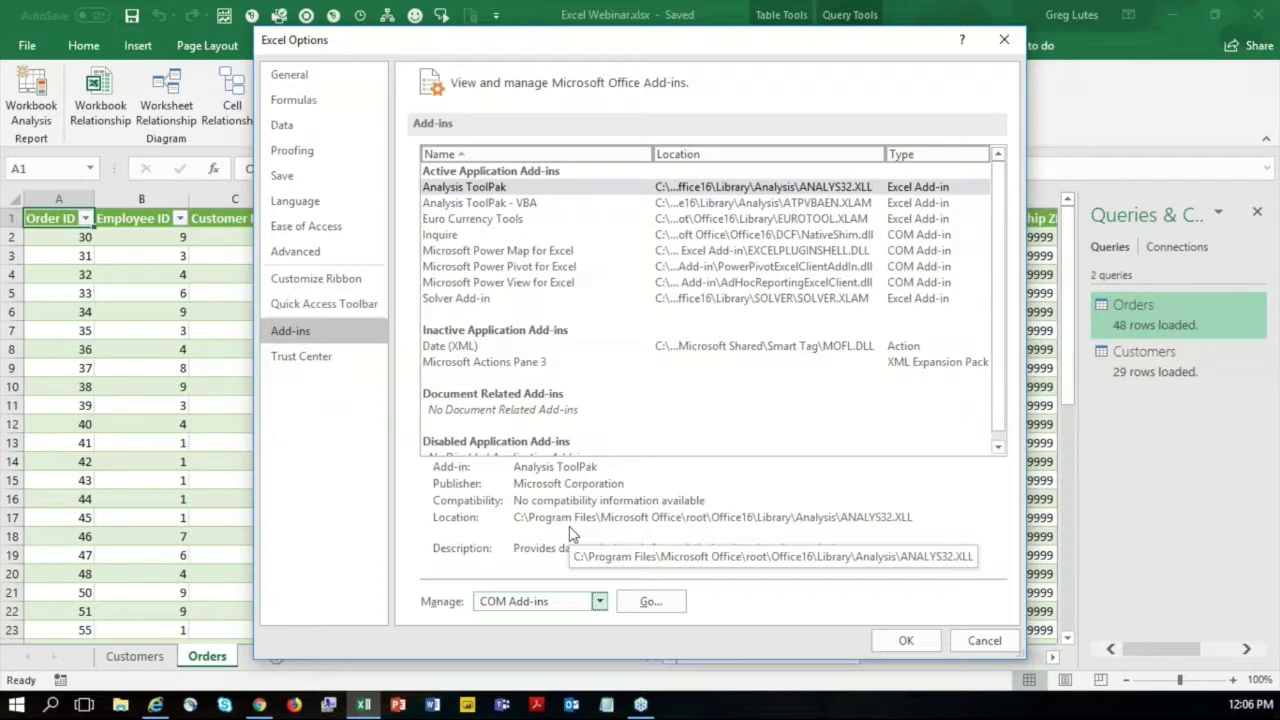
pyautogui.click(648, 603)
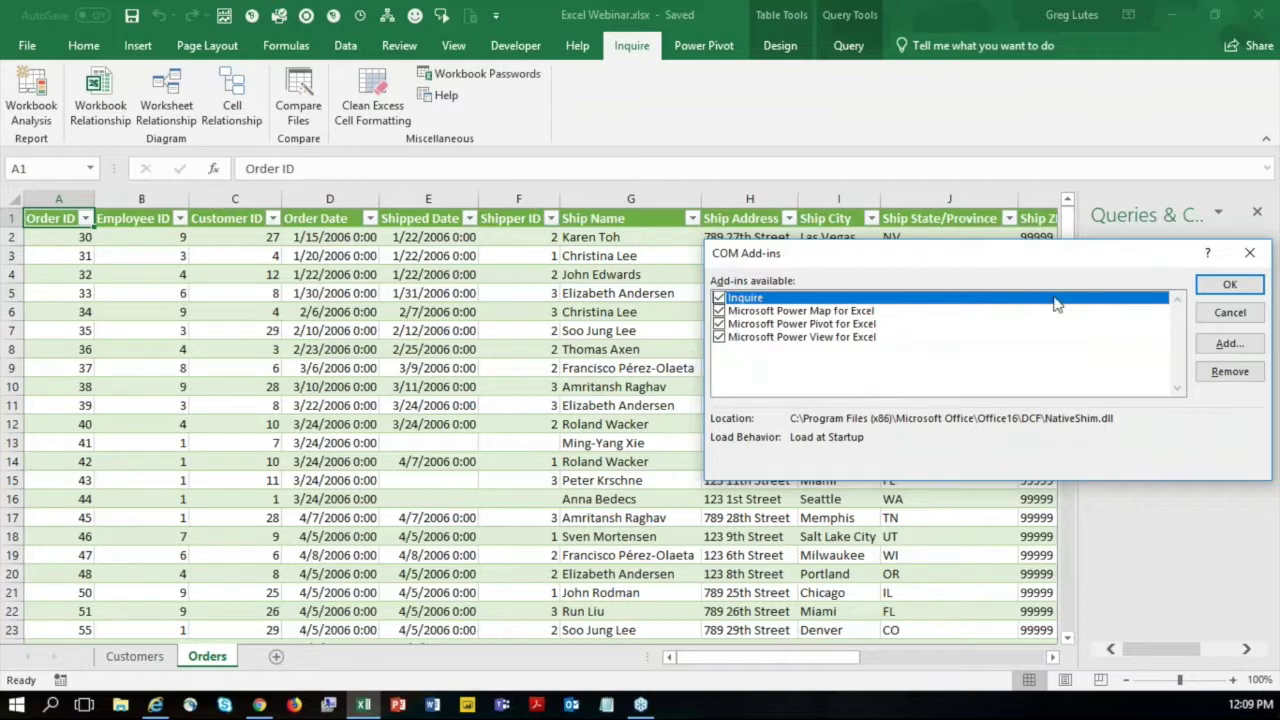
pyautogui.click(1229, 287)
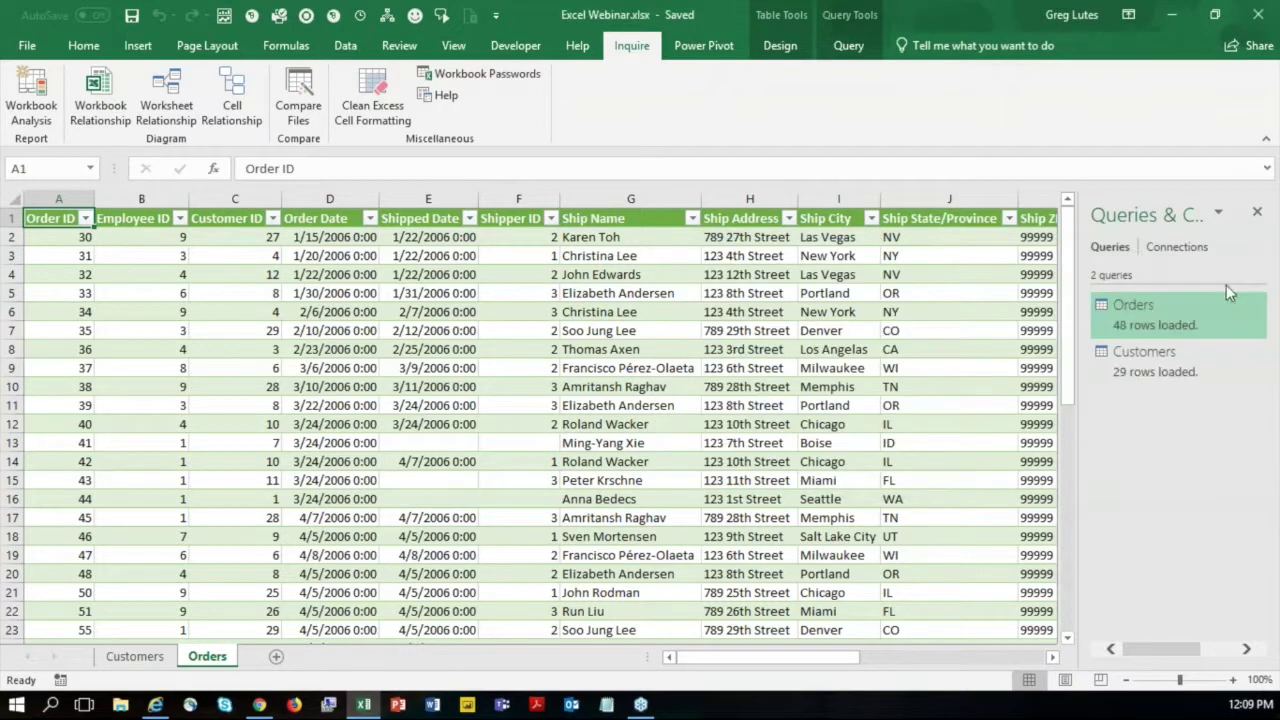
# Review the commands that the Power Pivot and Inquire add-ins provide.
pyautogui.click(706, 48)
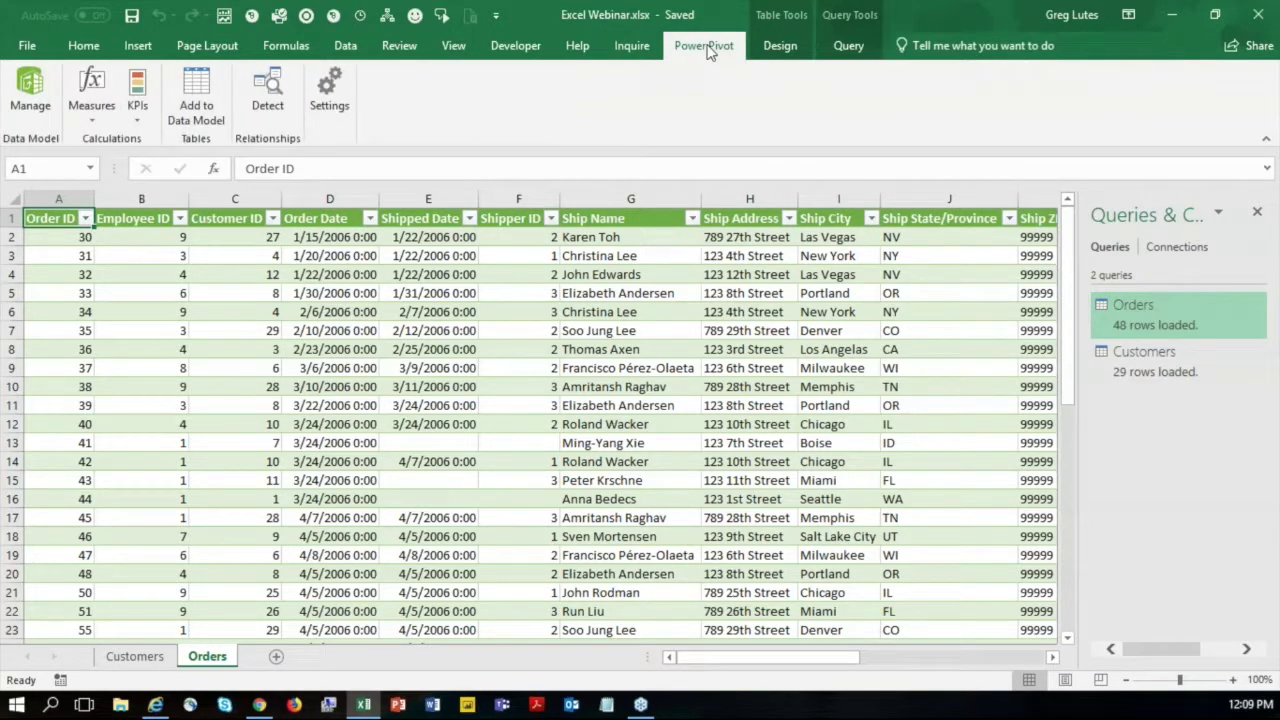
pyautogui.click(628, 46)
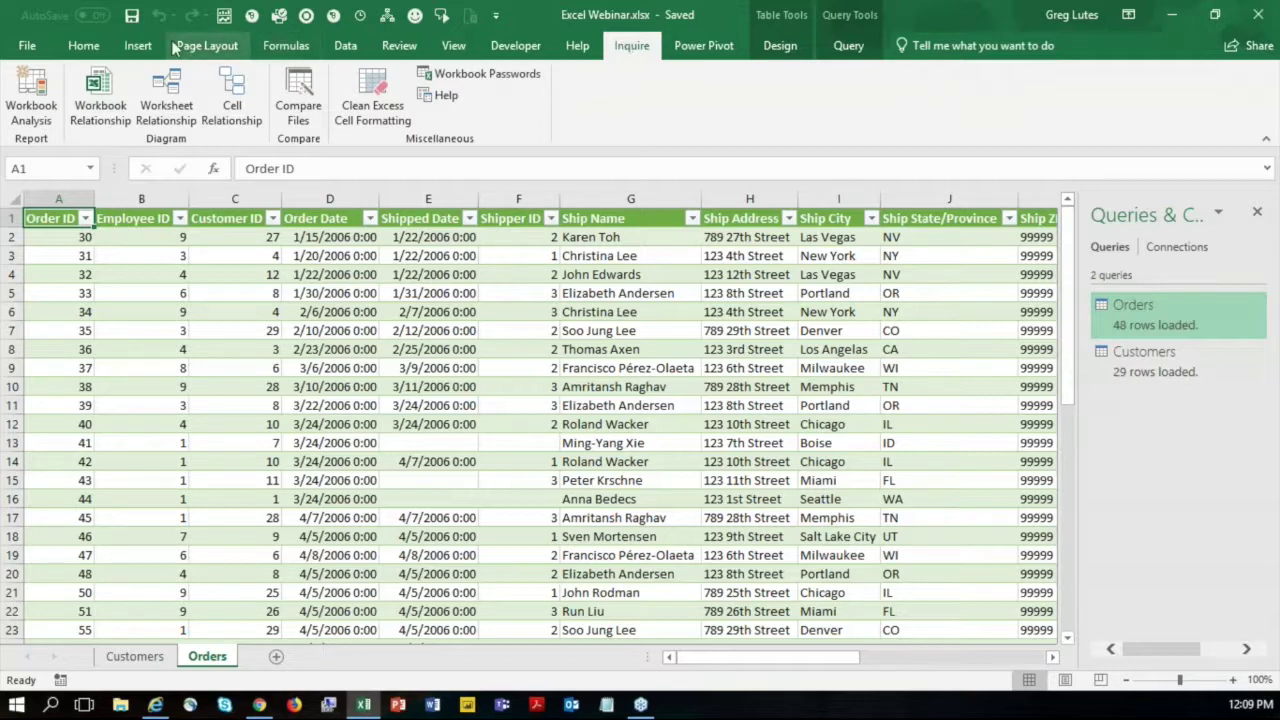
pyautogui.click(84, 48)
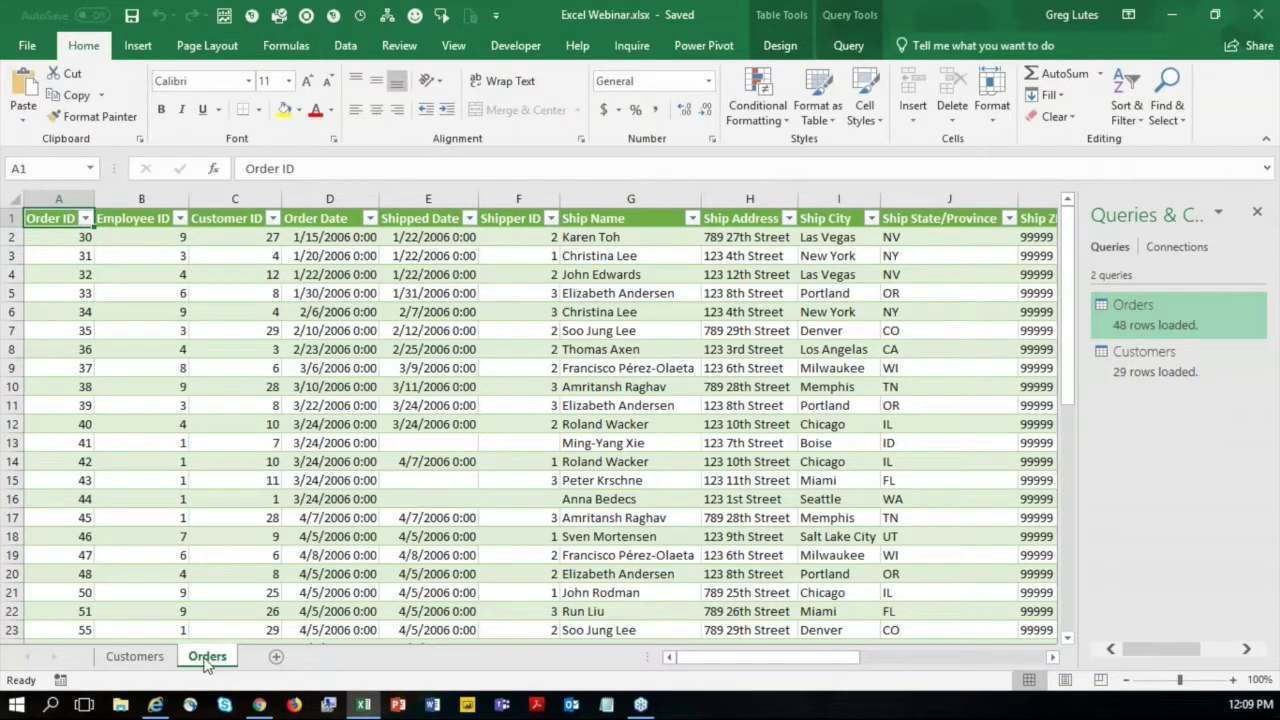
# Look through the Customers and Orders sheets and the design options of the Orders table.
pyautogui.click(130, 657)
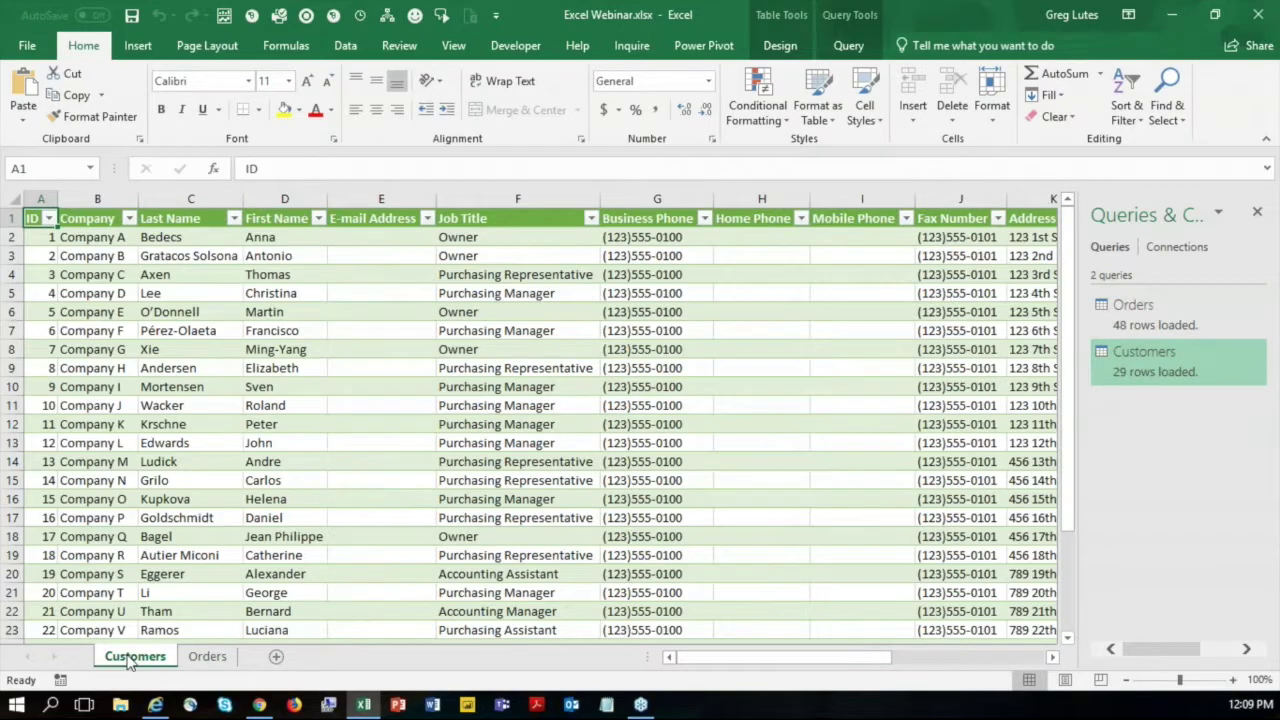
pyautogui.click(212, 663)
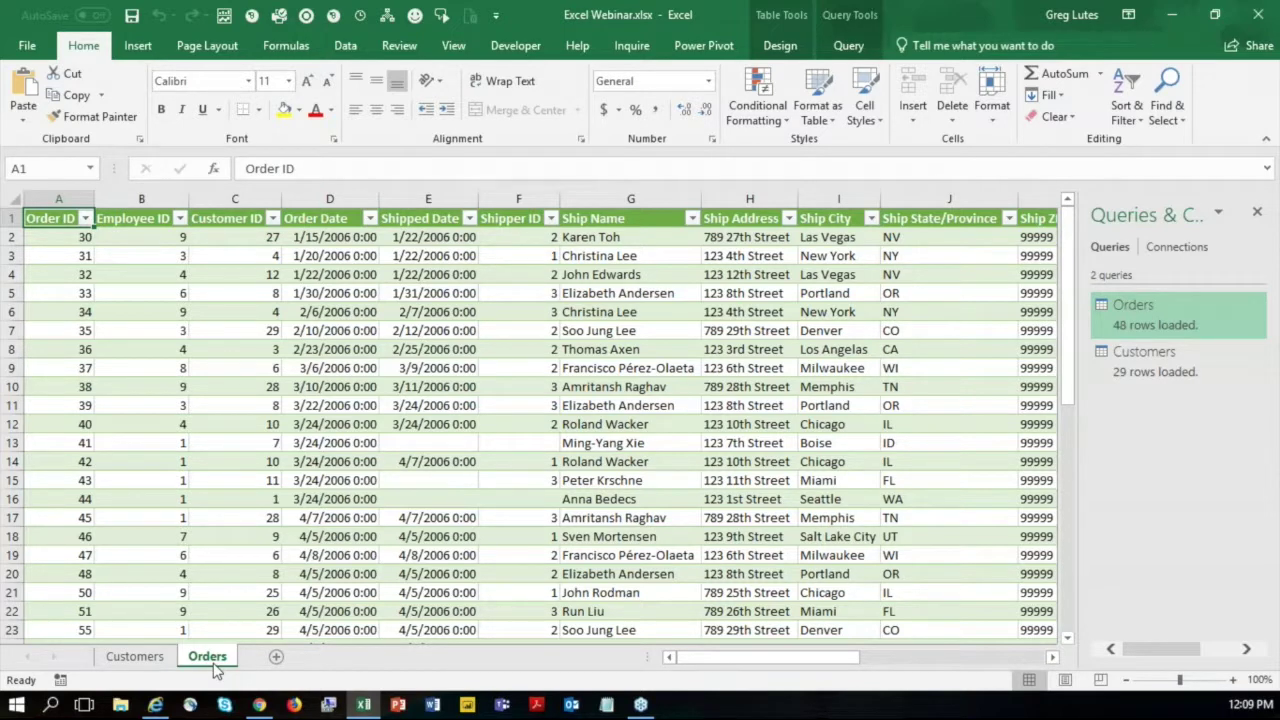
pyautogui.click(300, 347)
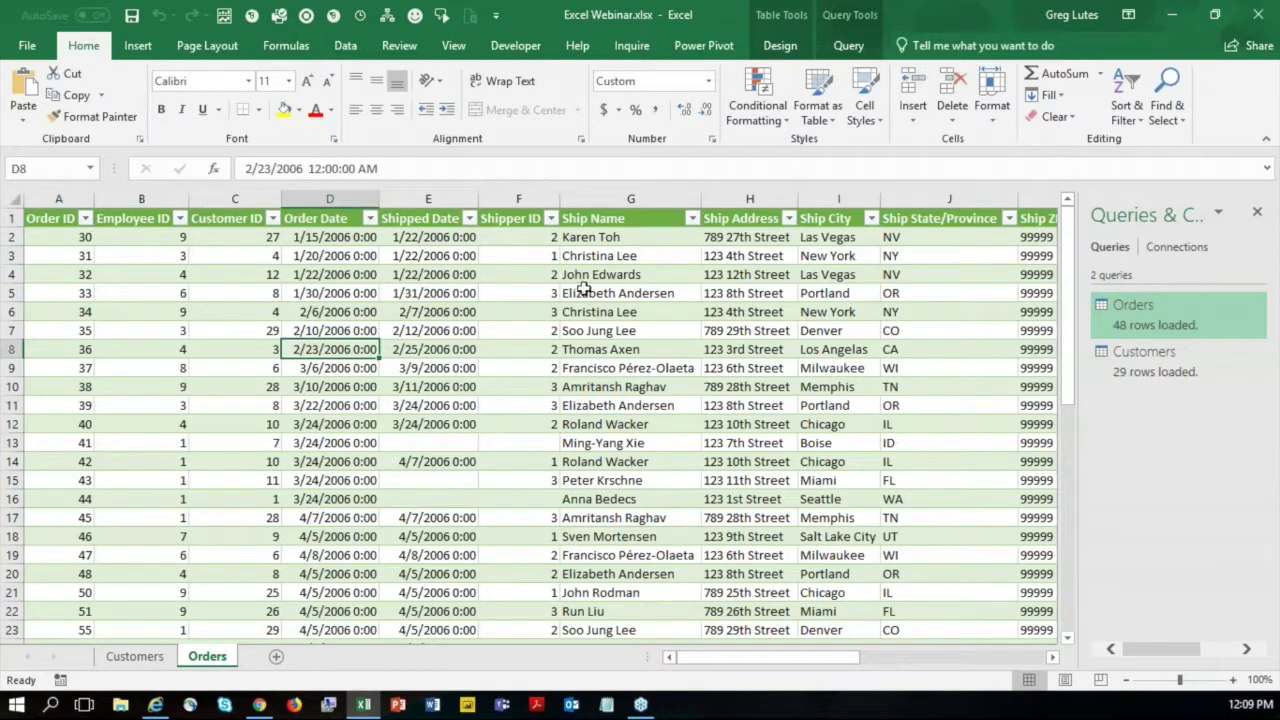
pyautogui.click(779, 52)
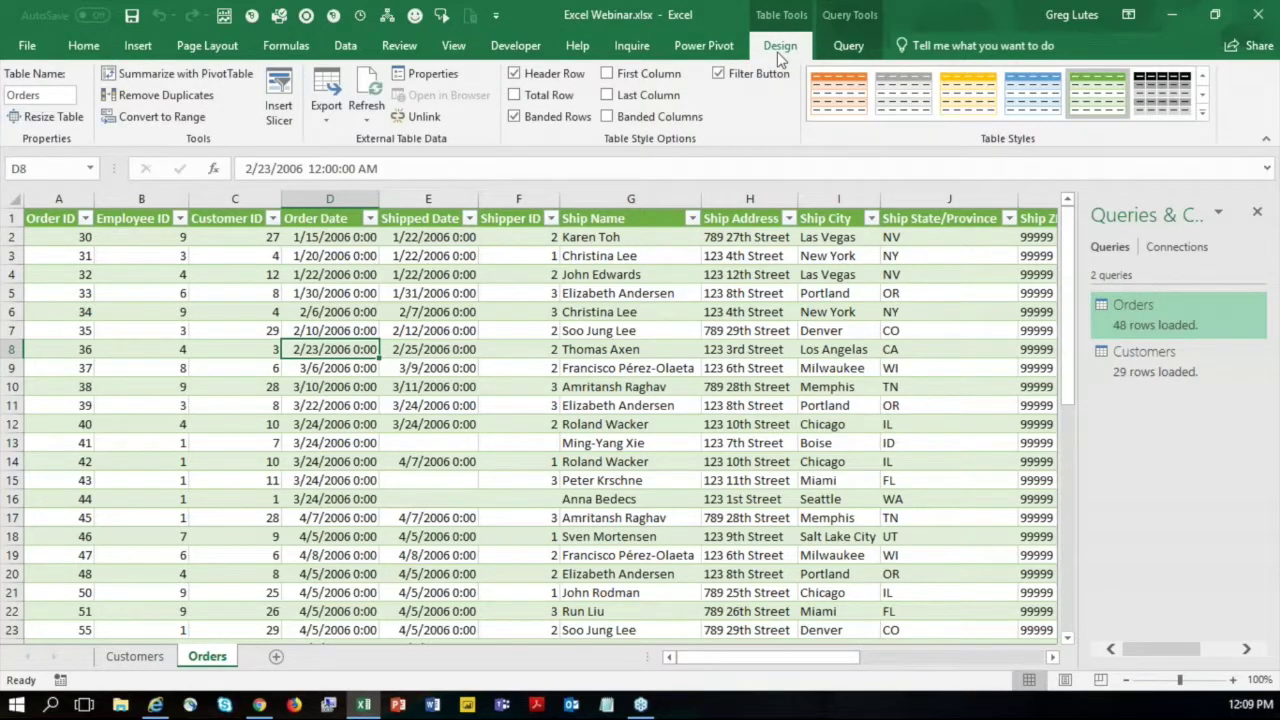
pyautogui.click(82, 47)
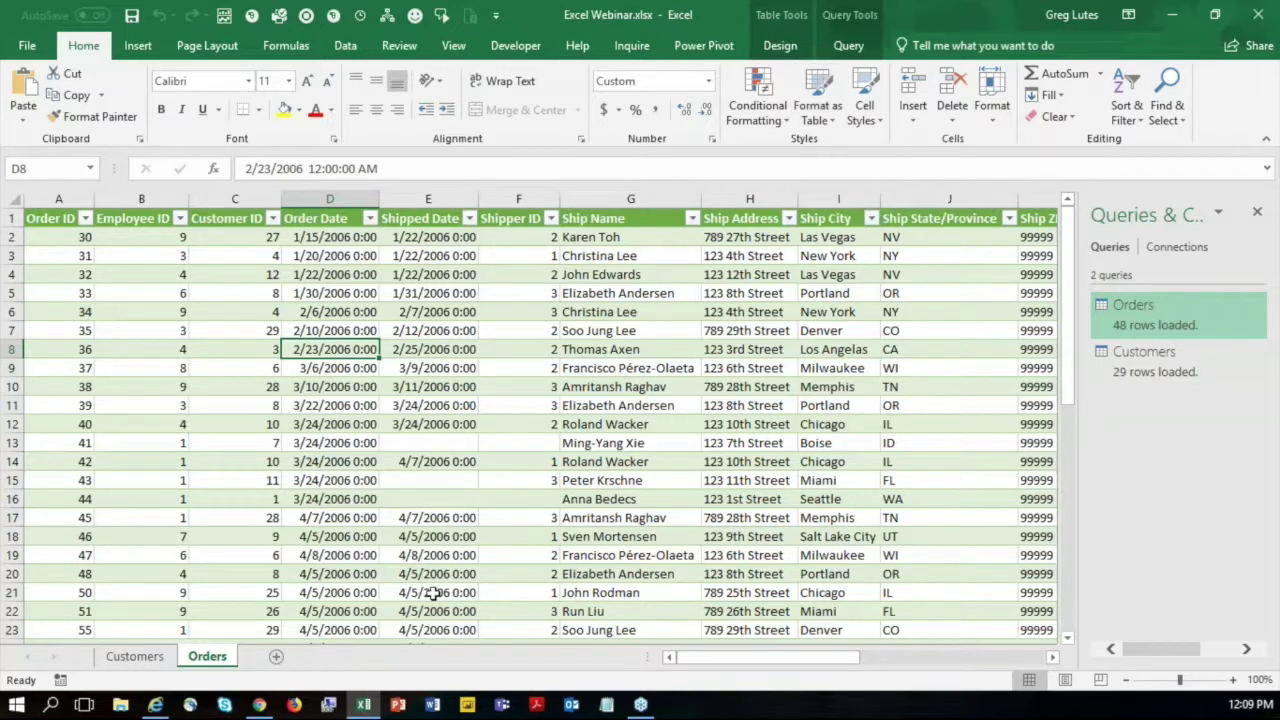
# Add a new worksheet and enter the headers Items, QTY, Price and Total in A1:D1.
pyautogui.click(276, 657)
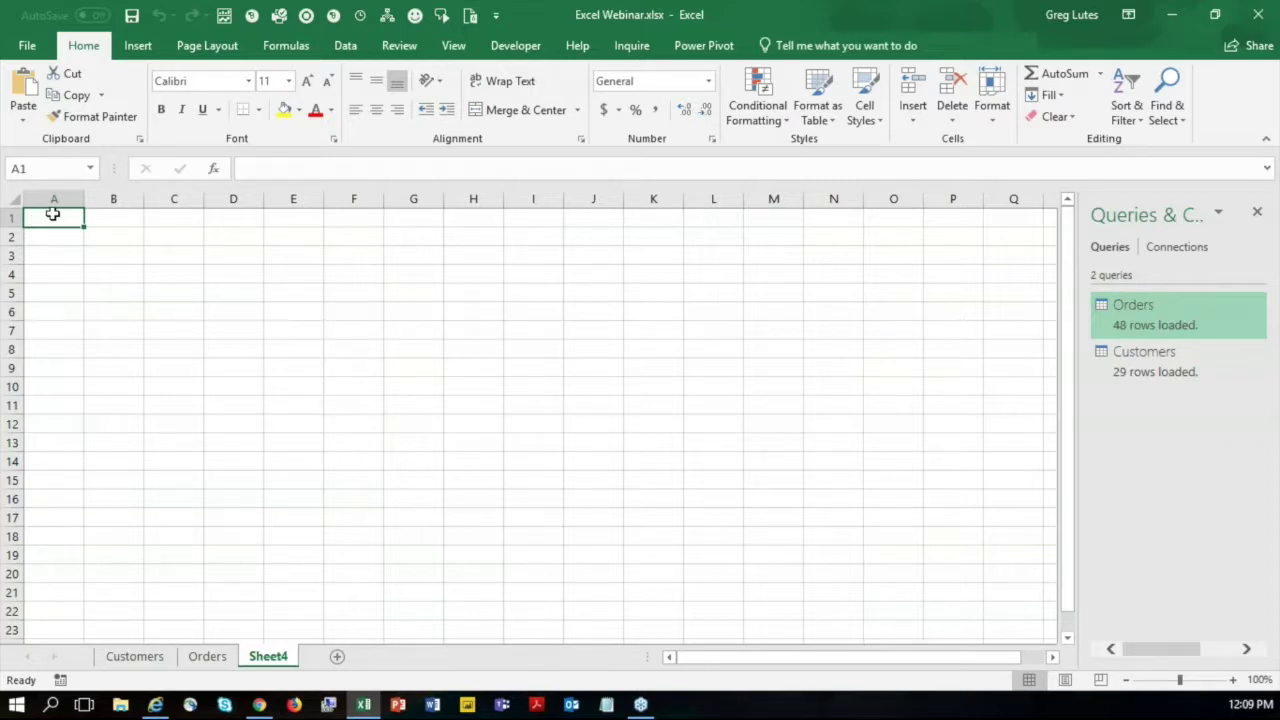
pyautogui.write('Items')
pyautogui.press('Tab')
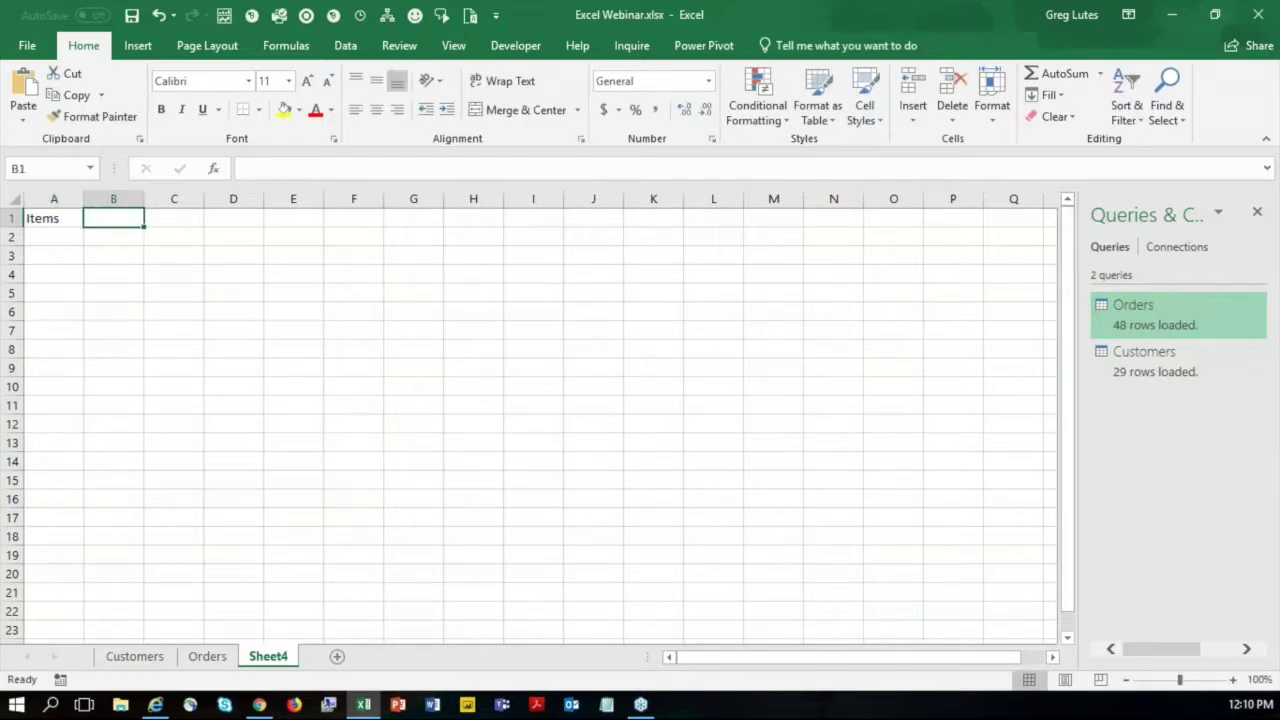
pyautogui.write('QTY')
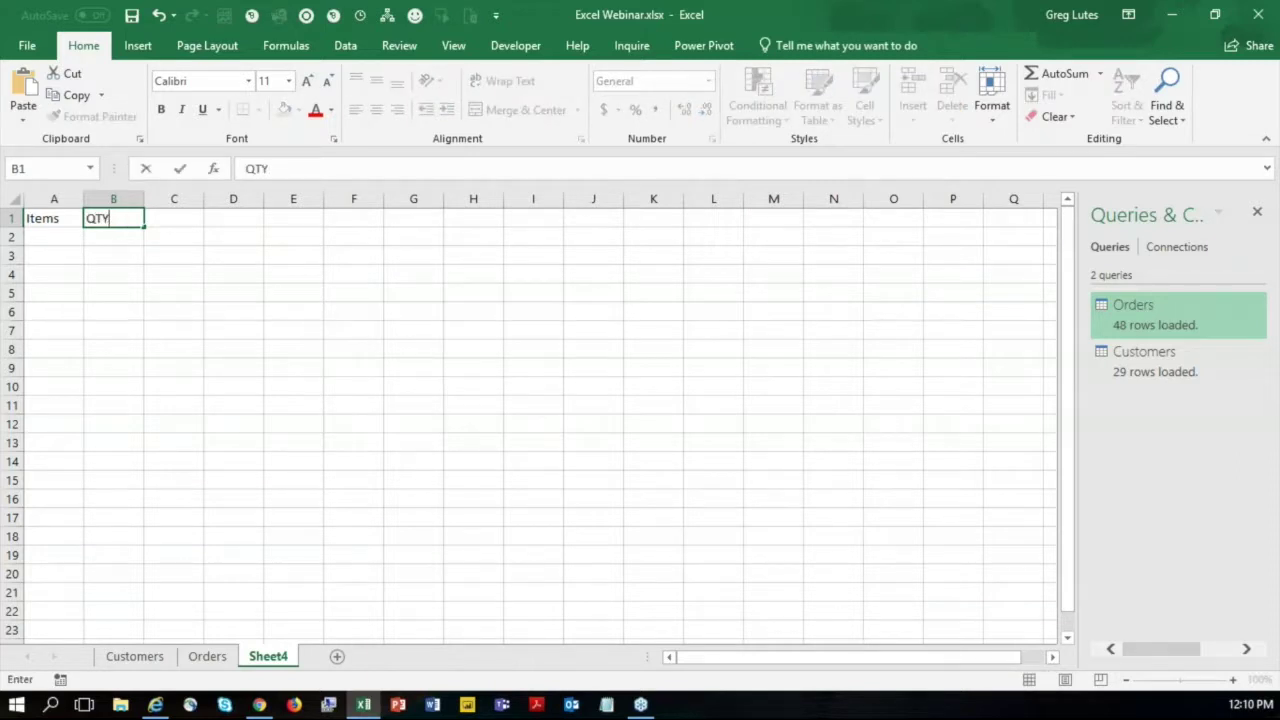
pyautogui.press('Tab')
pyautogui.write('Price')
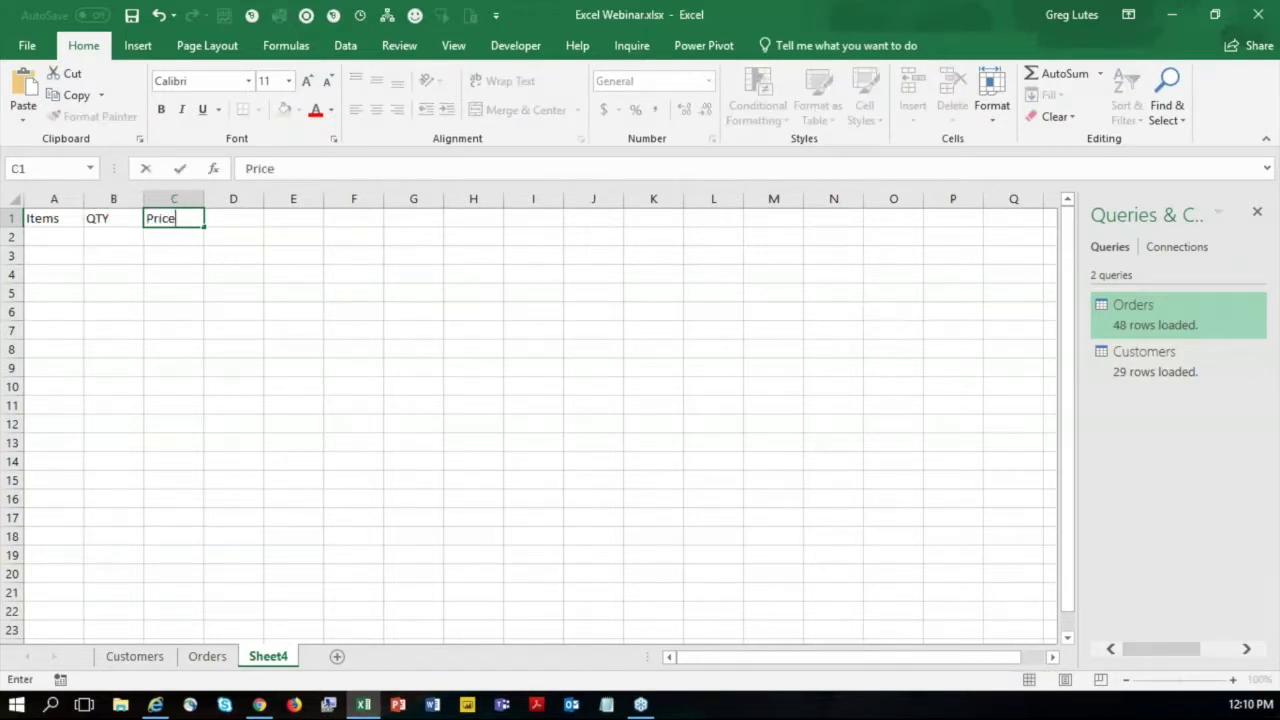
pyautogui.press('Tab')
pyautogui.write('Total')
pyautogui.press('Return')
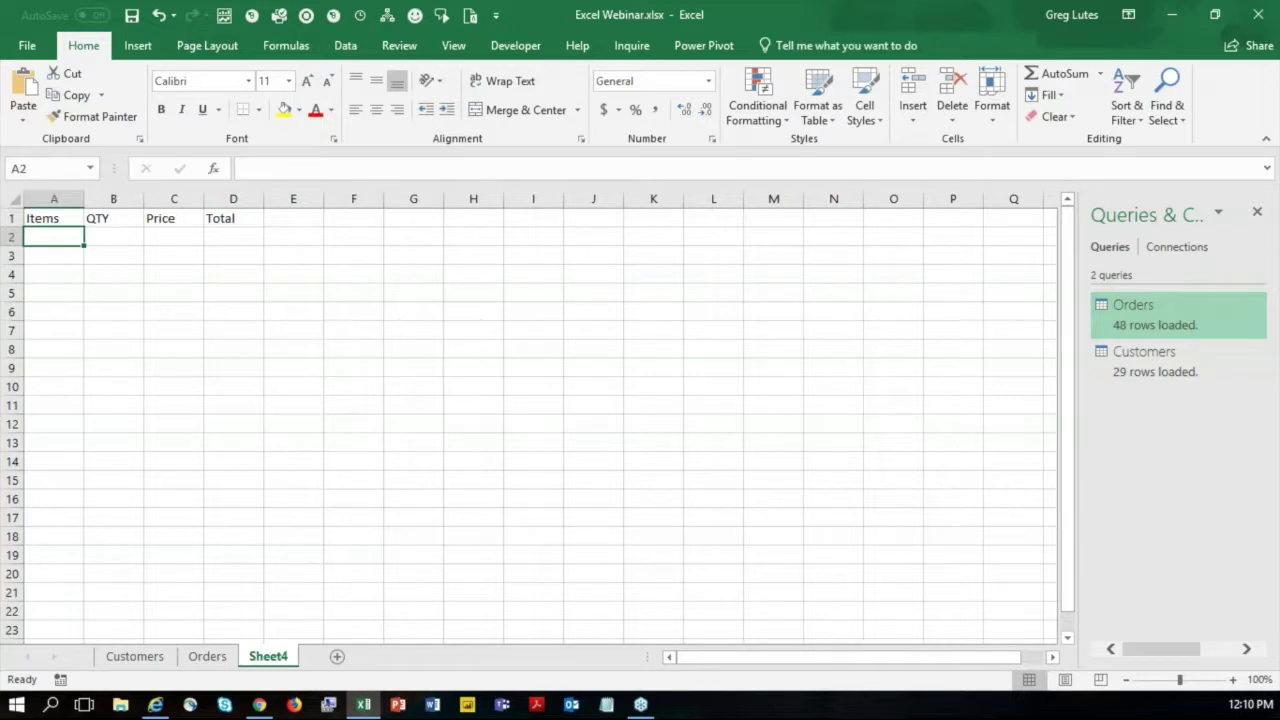
# List Apple, Banana and Kiwi under the Items header in A2:A4.
pyautogui.write('Appp')
pyautogui.press('BackSpace')
pyautogui.write('le')
pyautogui.press('Return')
pyautogui.write('Banana')
pyautogui.press('Return')
pyautogui.write('Kiwi')
pyautogui.press('Return')
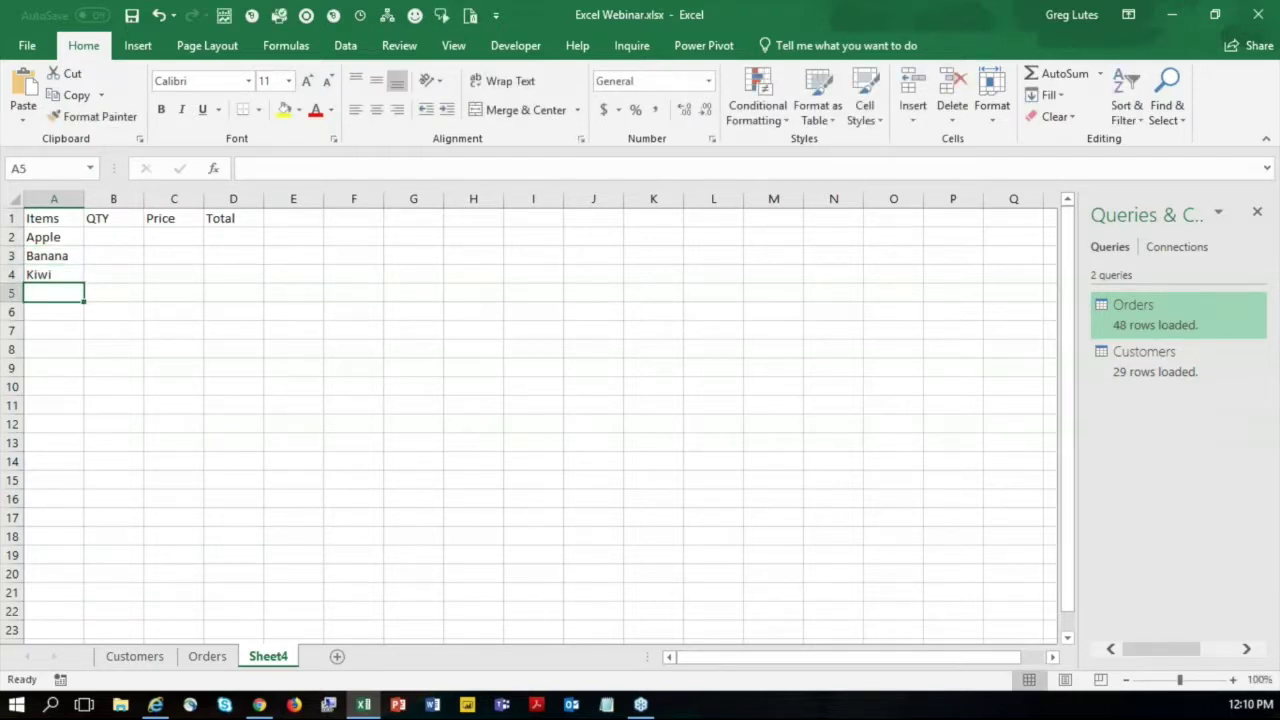
# Enter the quantities 30, 40 and 50 for Apple, Banana and Kiwi in B2:B4.
pyautogui.click(123, 236)
pyautogui.write('30')
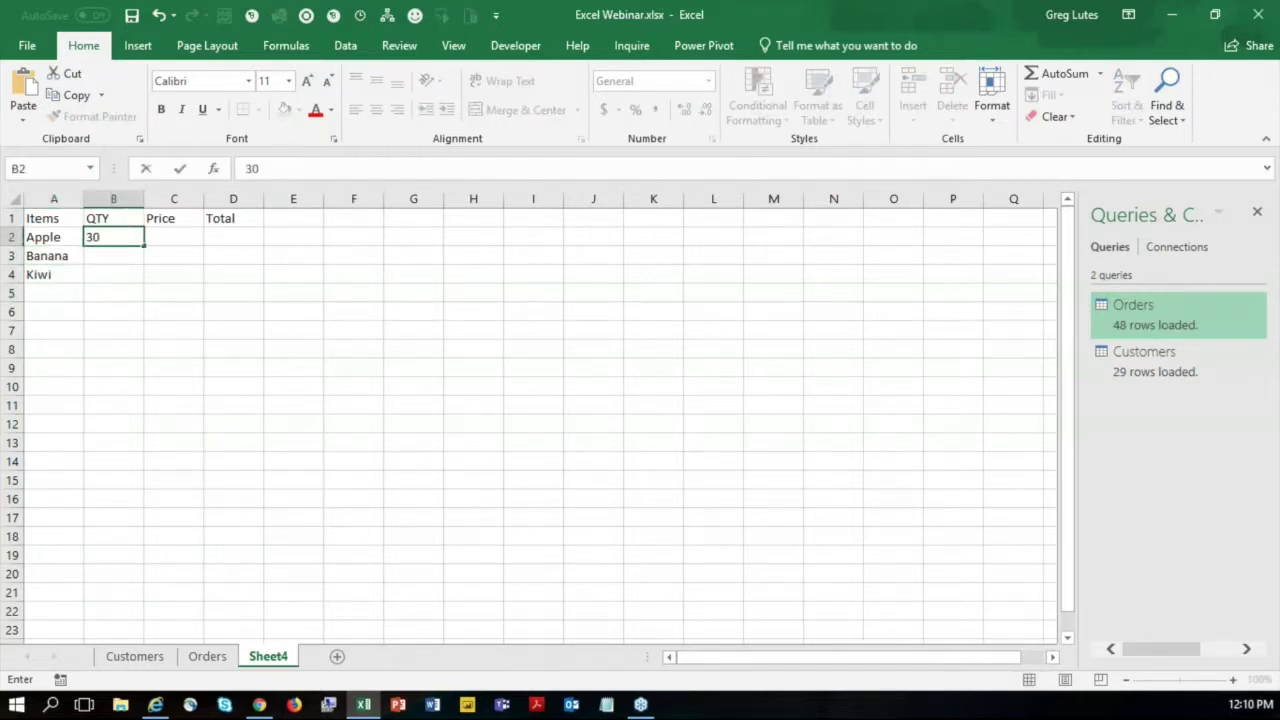
pyautogui.press('Return')
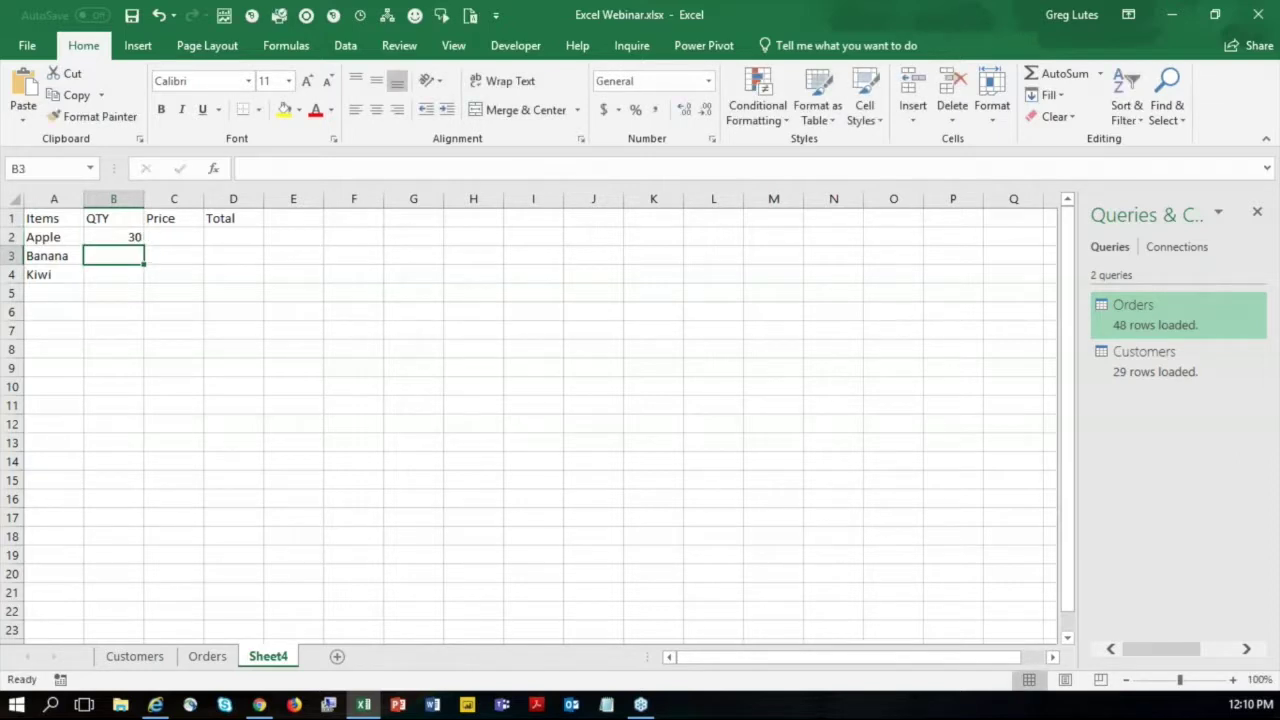
pyautogui.write('40')
pyautogui.press('Return')
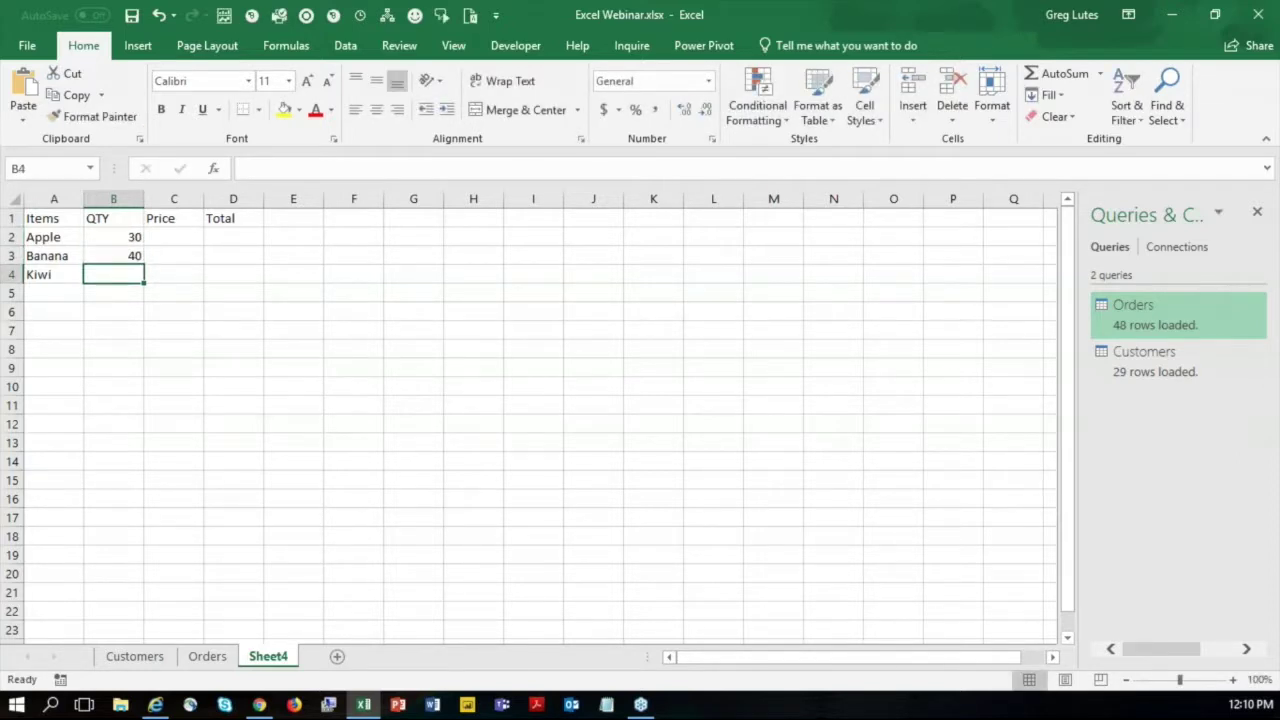
pyautogui.write('50')
pyautogui.press('Return')
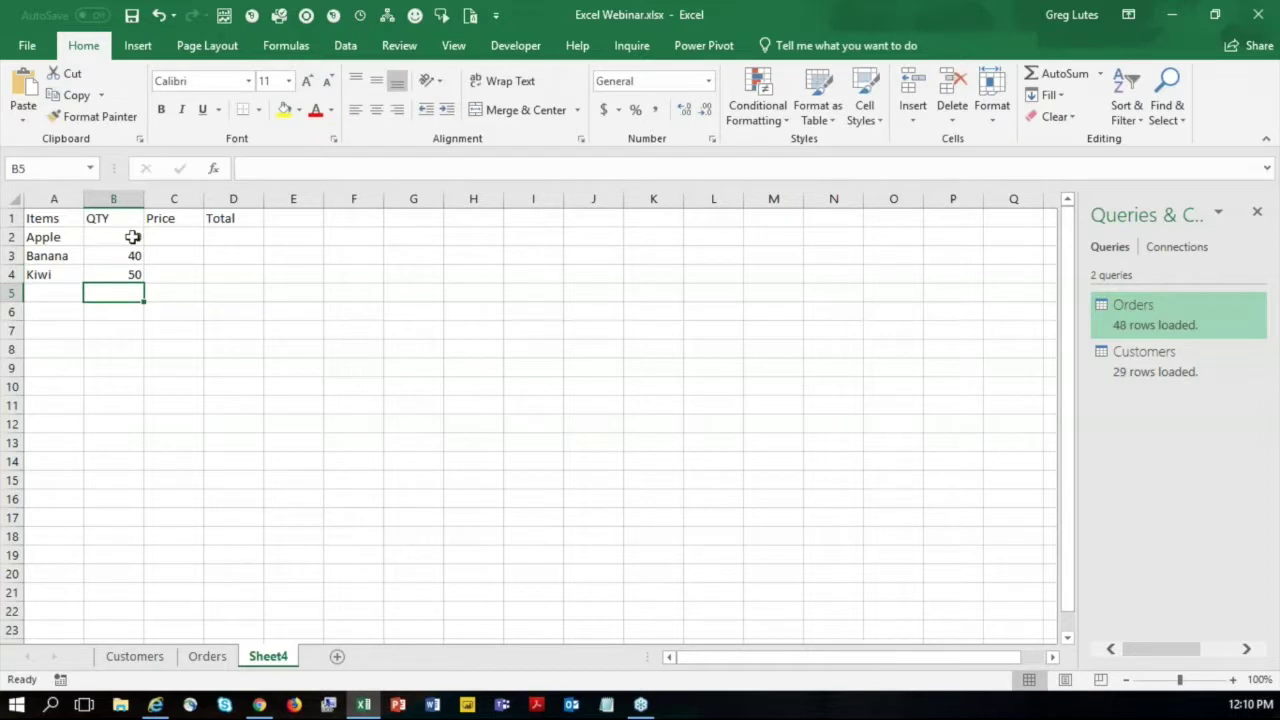
# Enter the prices .20, .10 and .15 for Apple, Banana and Kiwi in C2:C4.
pyautogui.click(180, 240)
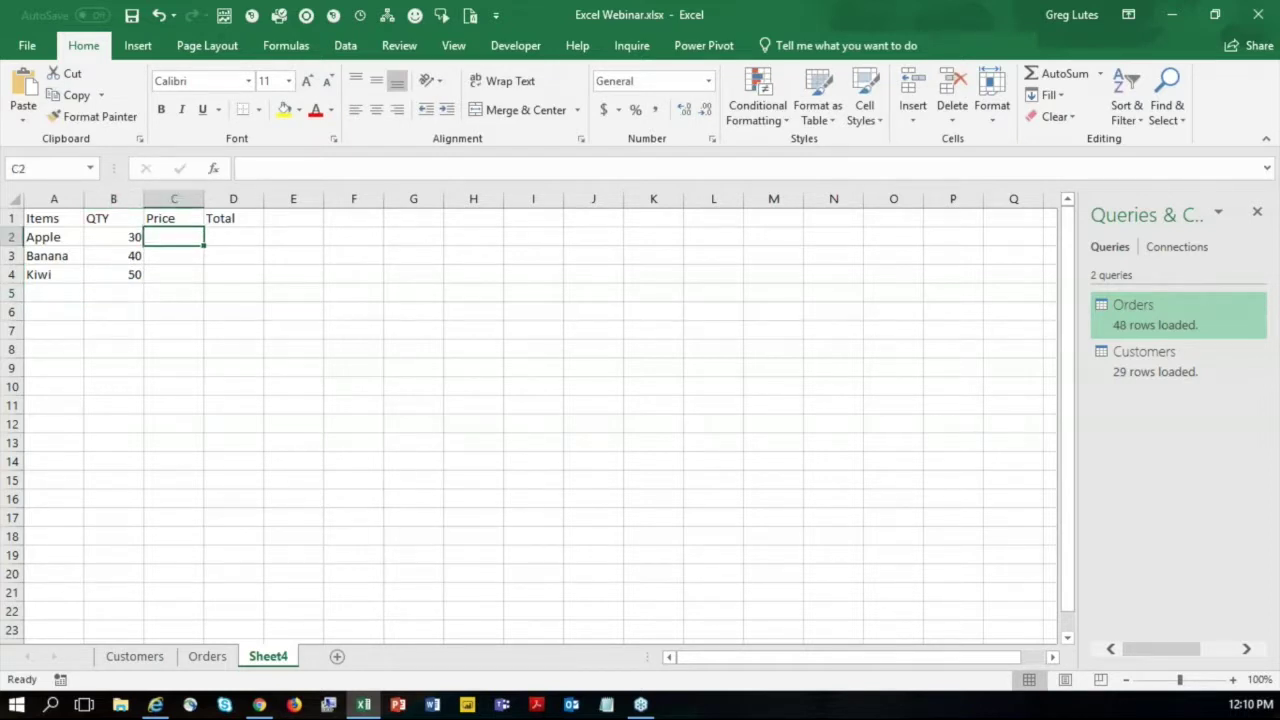
pyautogui.write('.20')
pyautogui.press('Return')
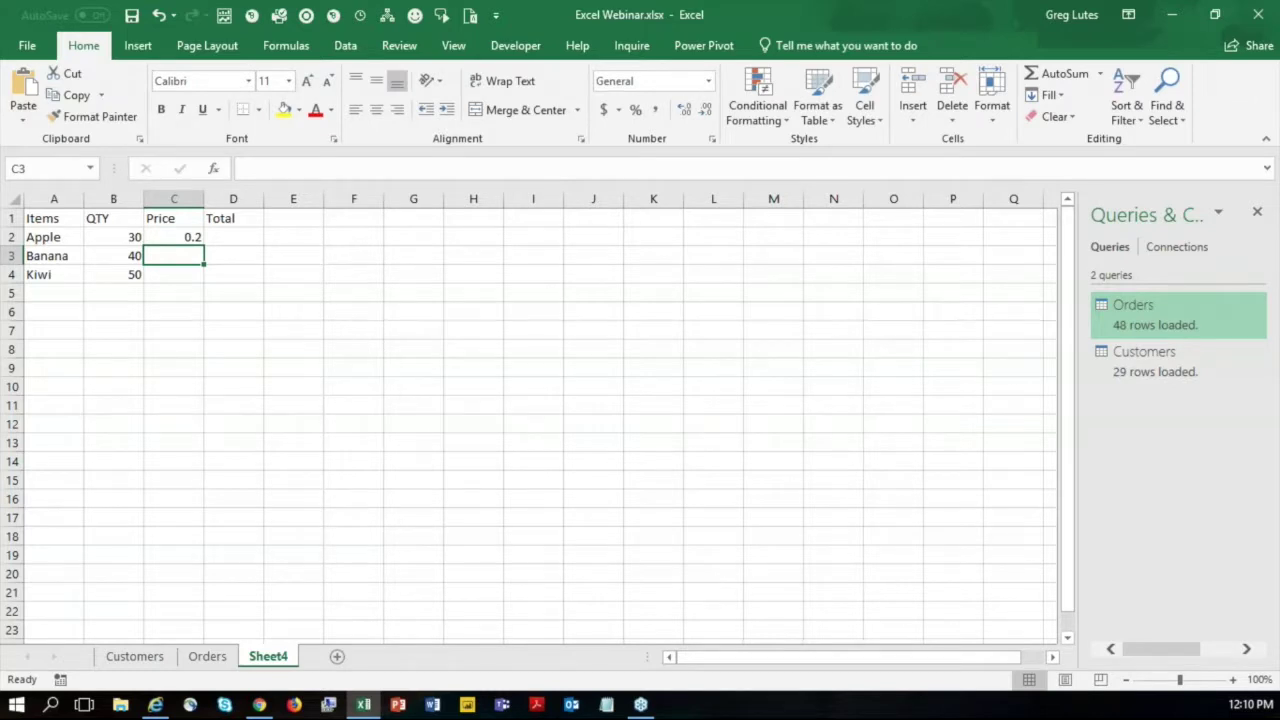
pyautogui.write('.10')
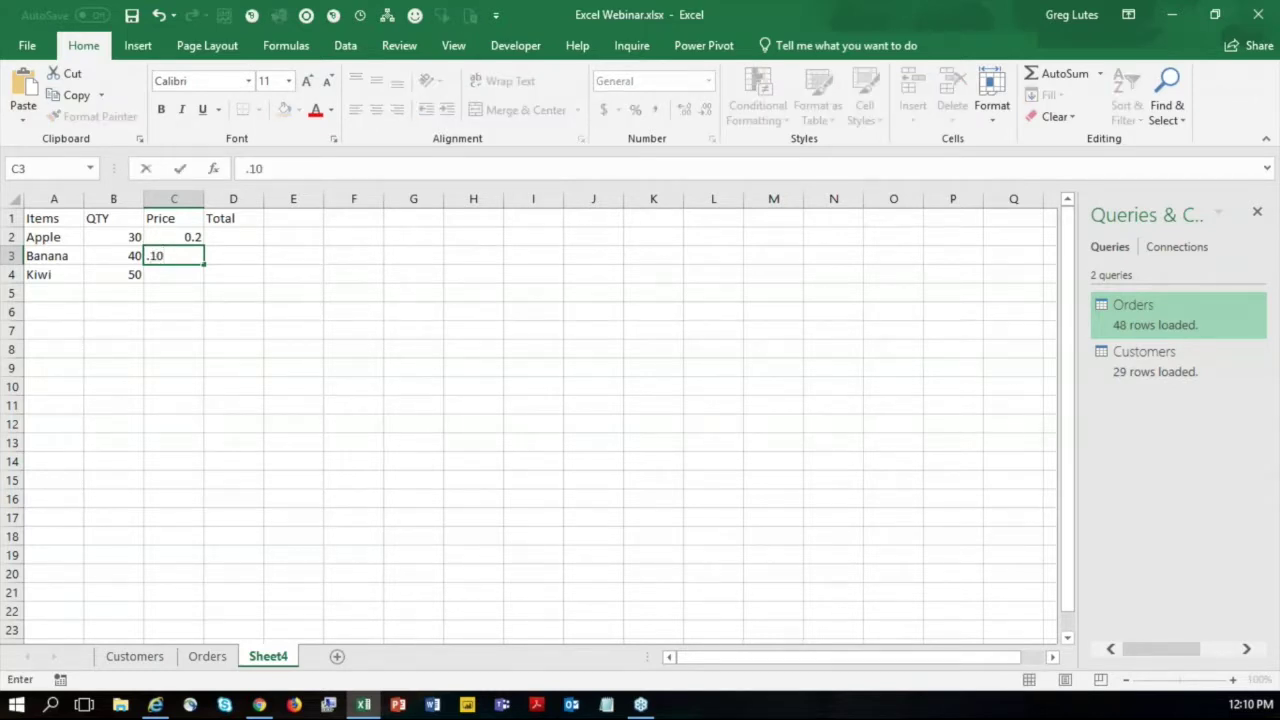
pyautogui.press('Return')
pyautogui.write('.')
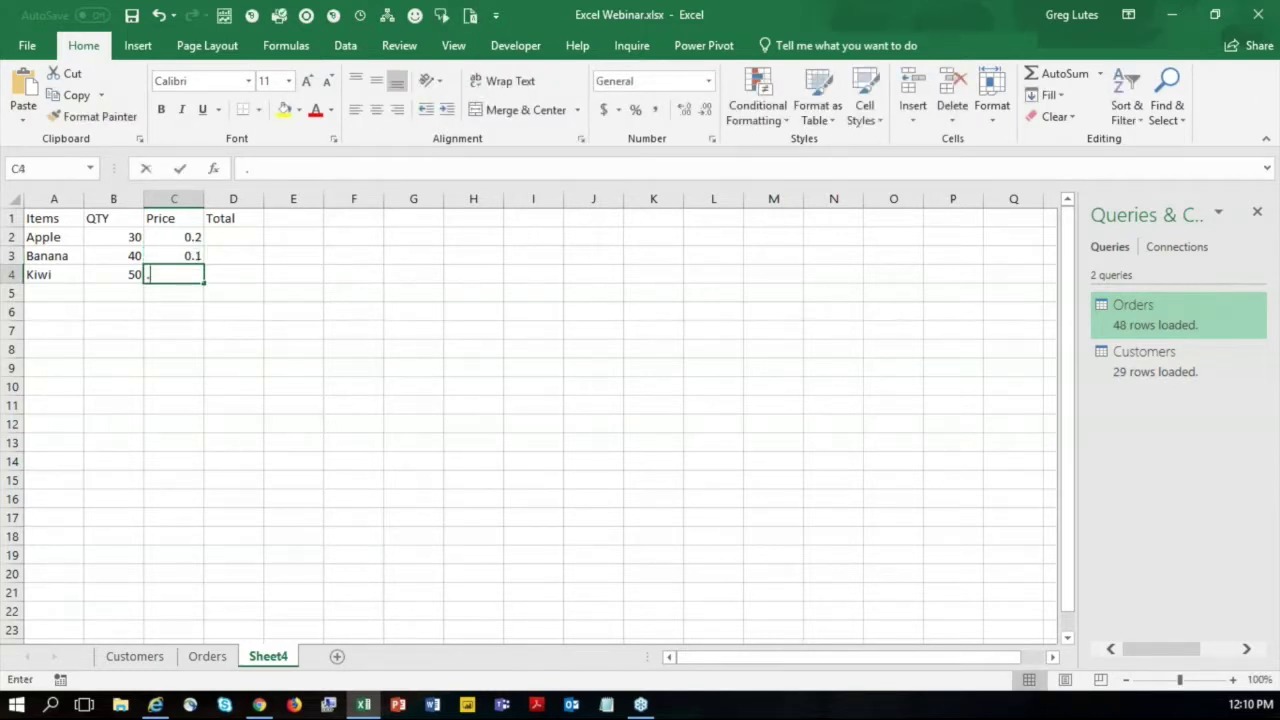
pyautogui.write('15')
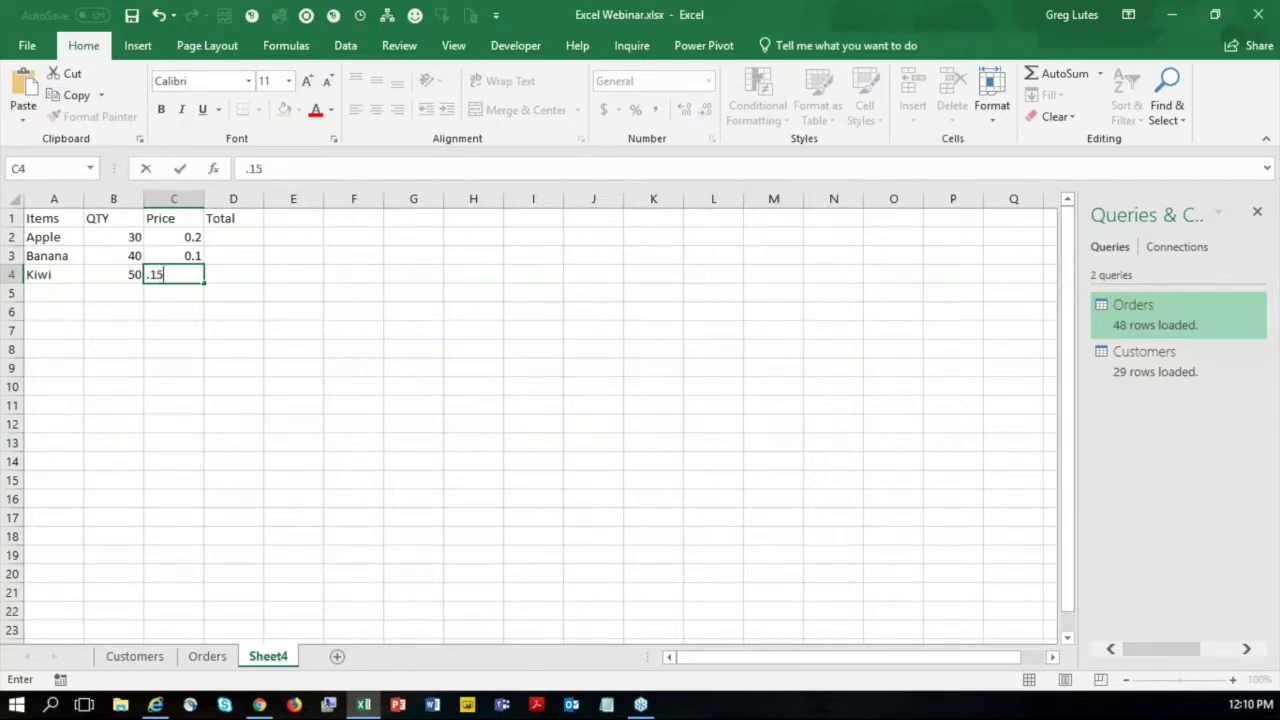
pyautogui.press('Return')
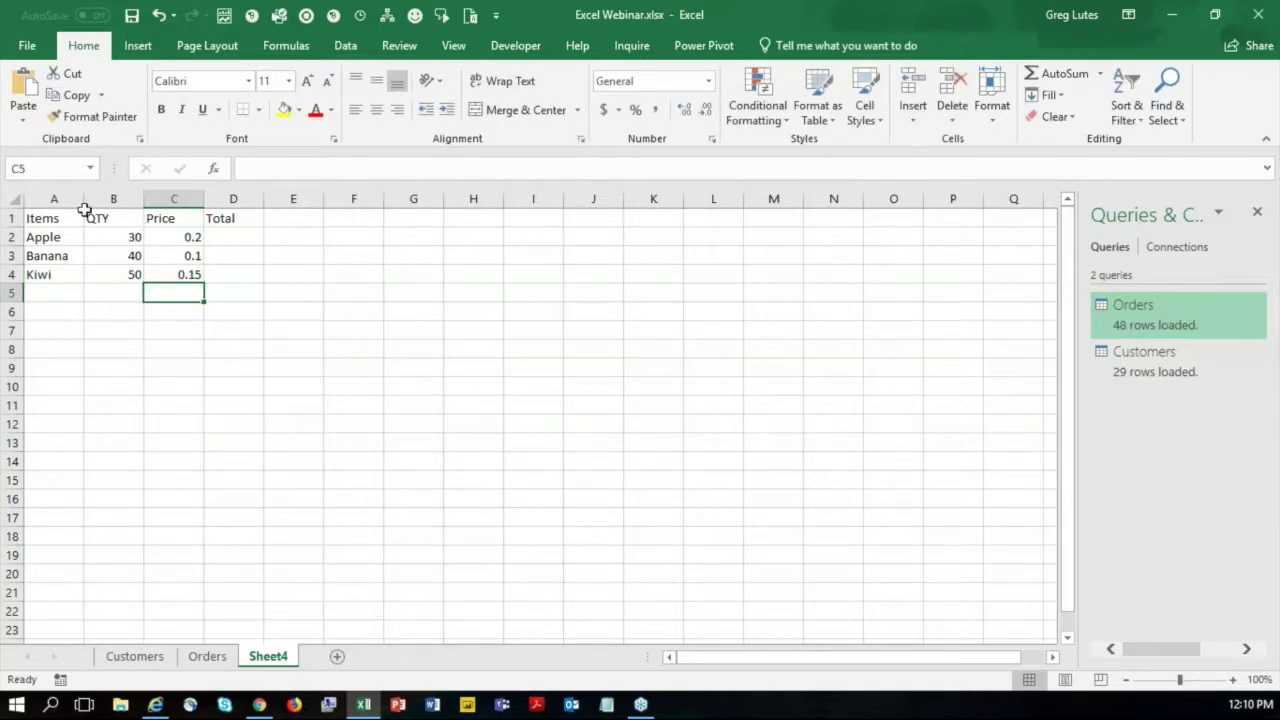
# Format A1:D4 as a table with headers, using the light blue-themed style with a solid blue header row.
pyautogui.click(46, 216)
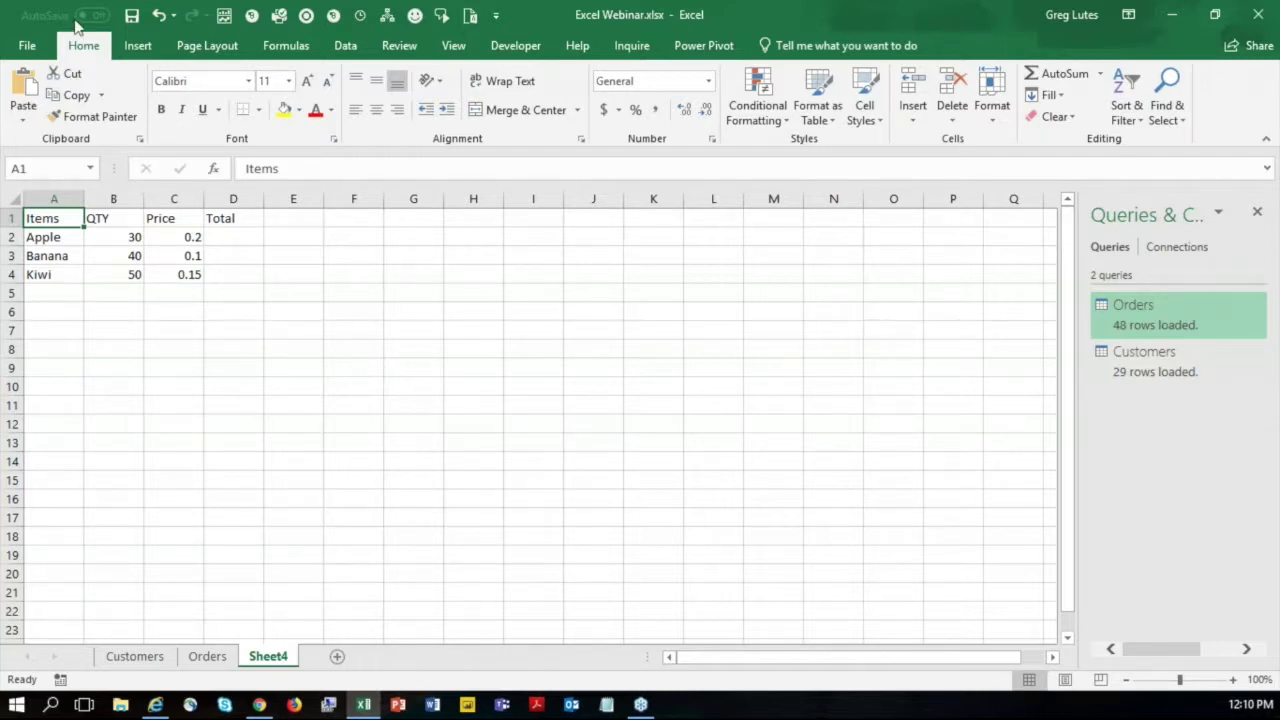
pyautogui.click(818, 114)
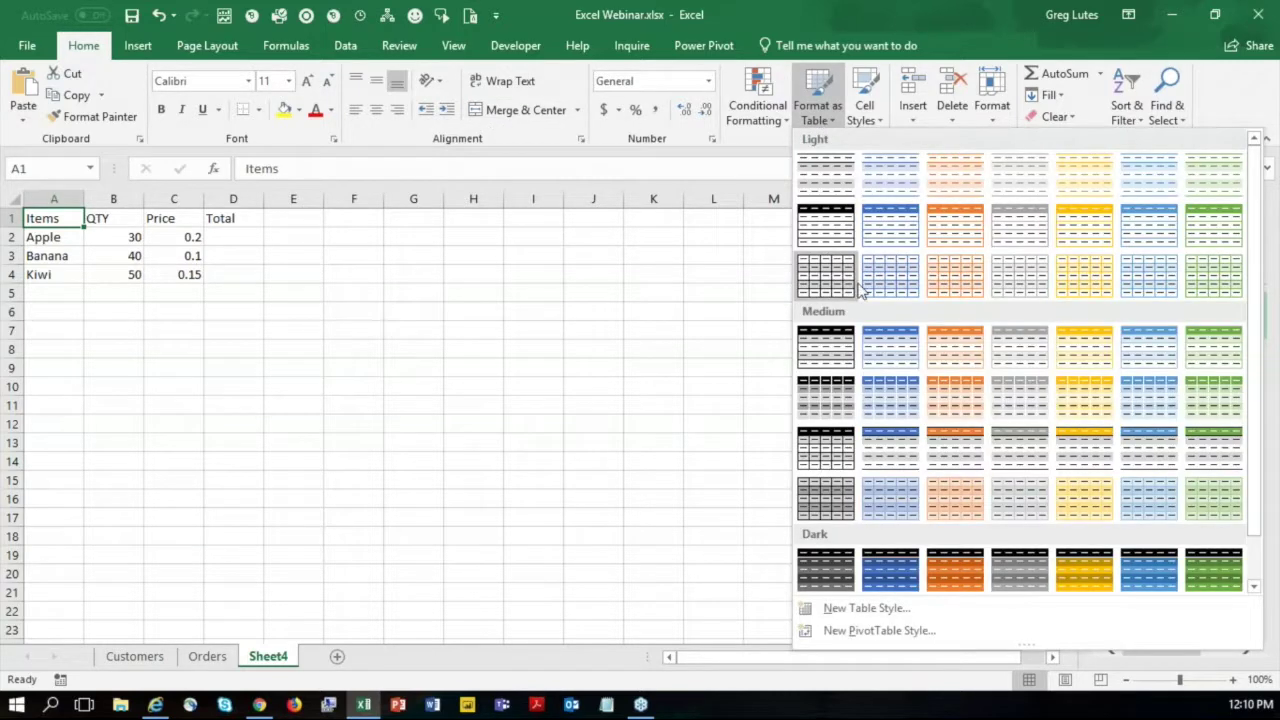
pyautogui.click(893, 226)
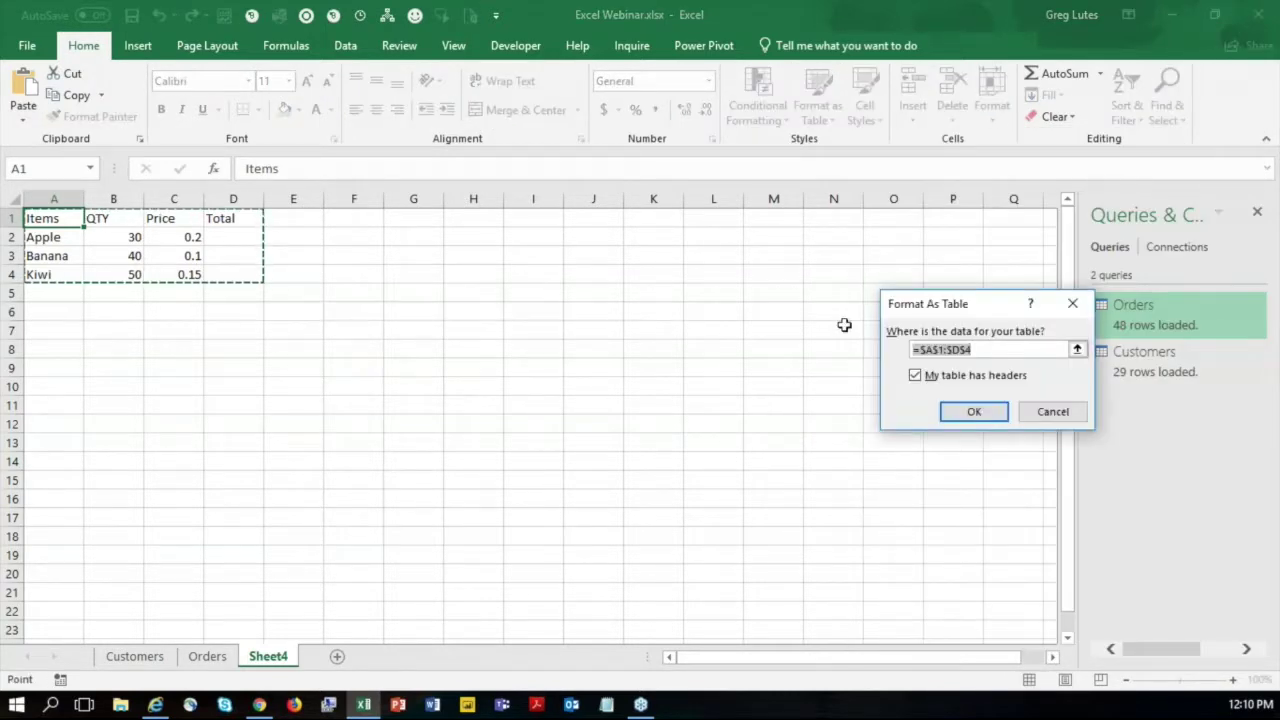
pyautogui.click(974, 413)
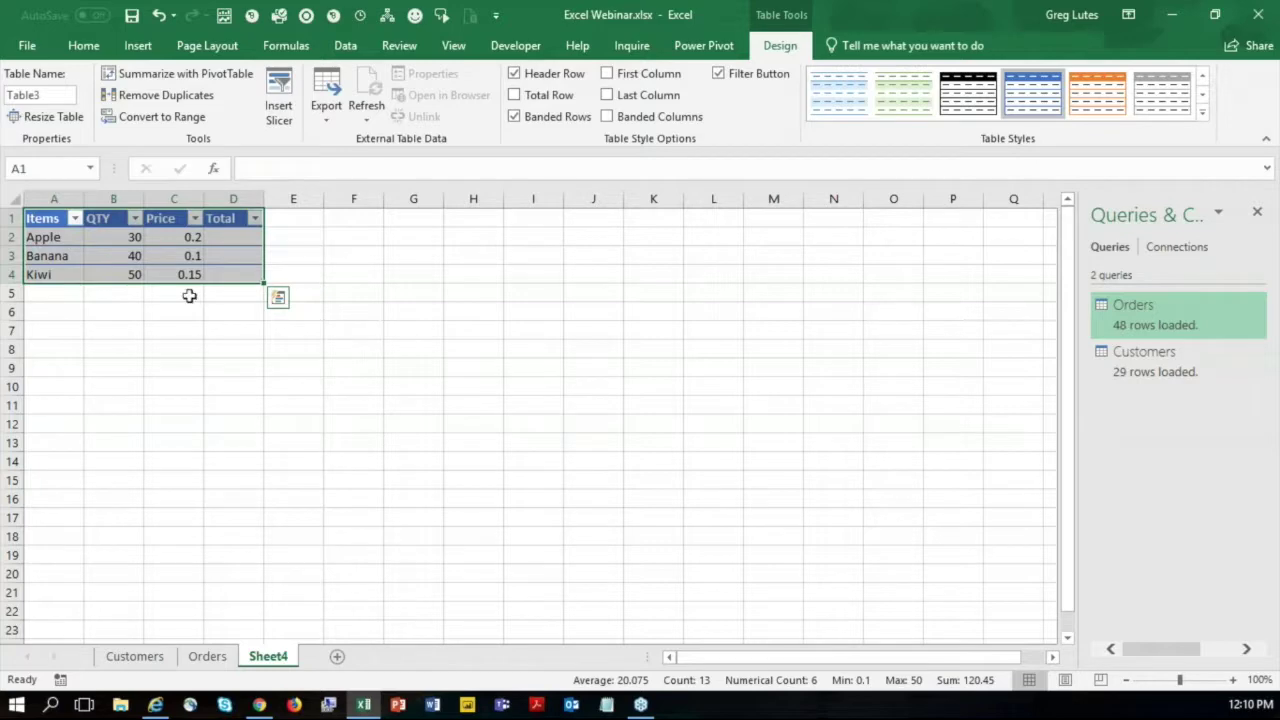
# Rename the new table as Items.
pyautogui.click(45, 95)
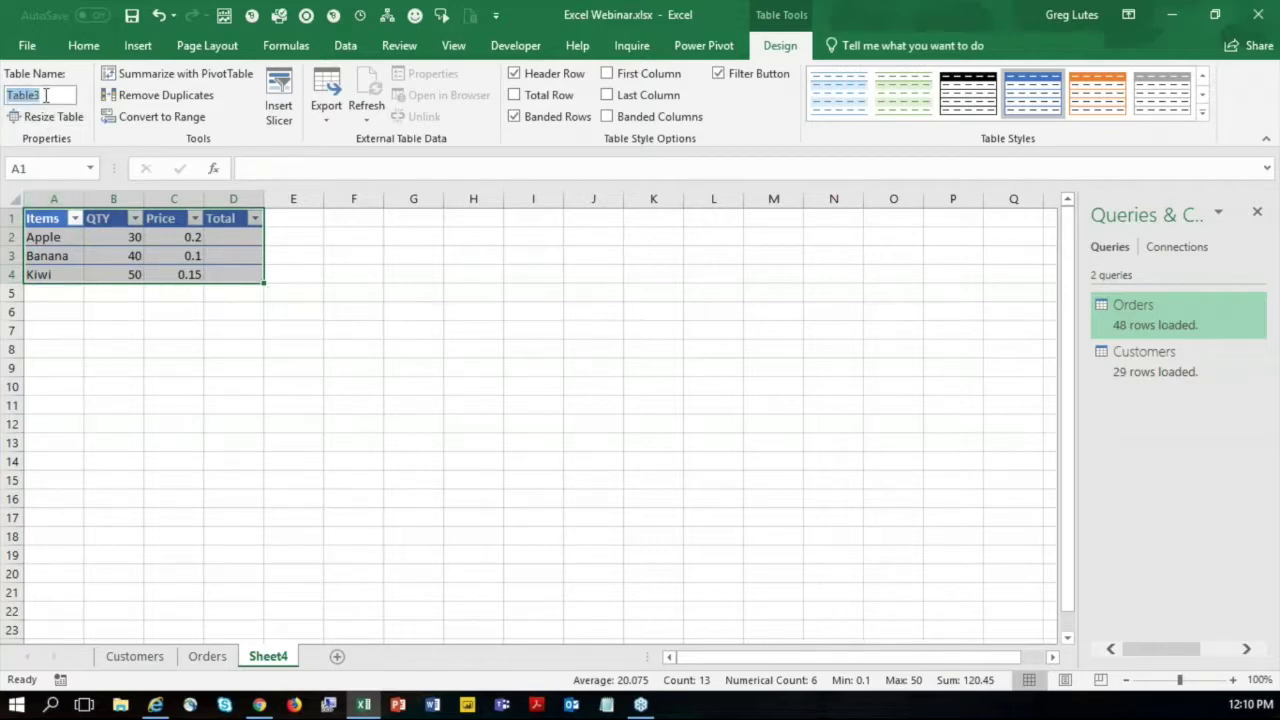
pyautogui.write('Items')
pyautogui.press('Return')
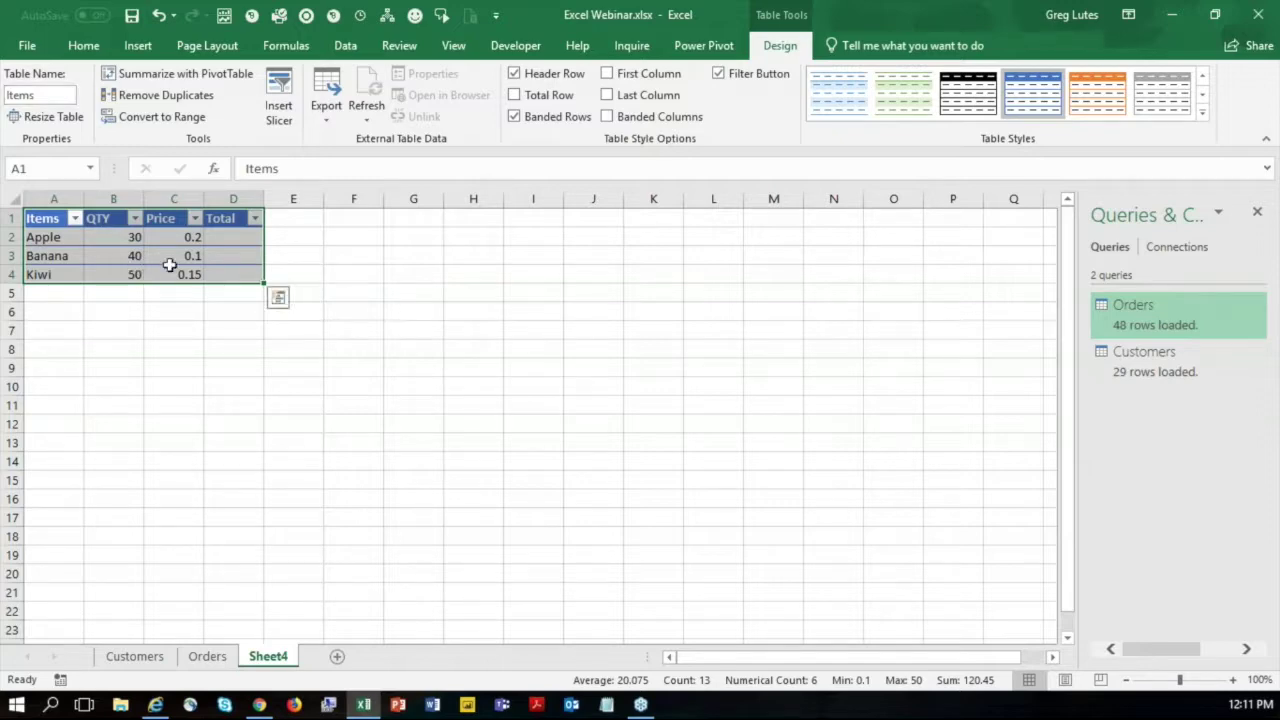
pyautogui.click(127, 256)
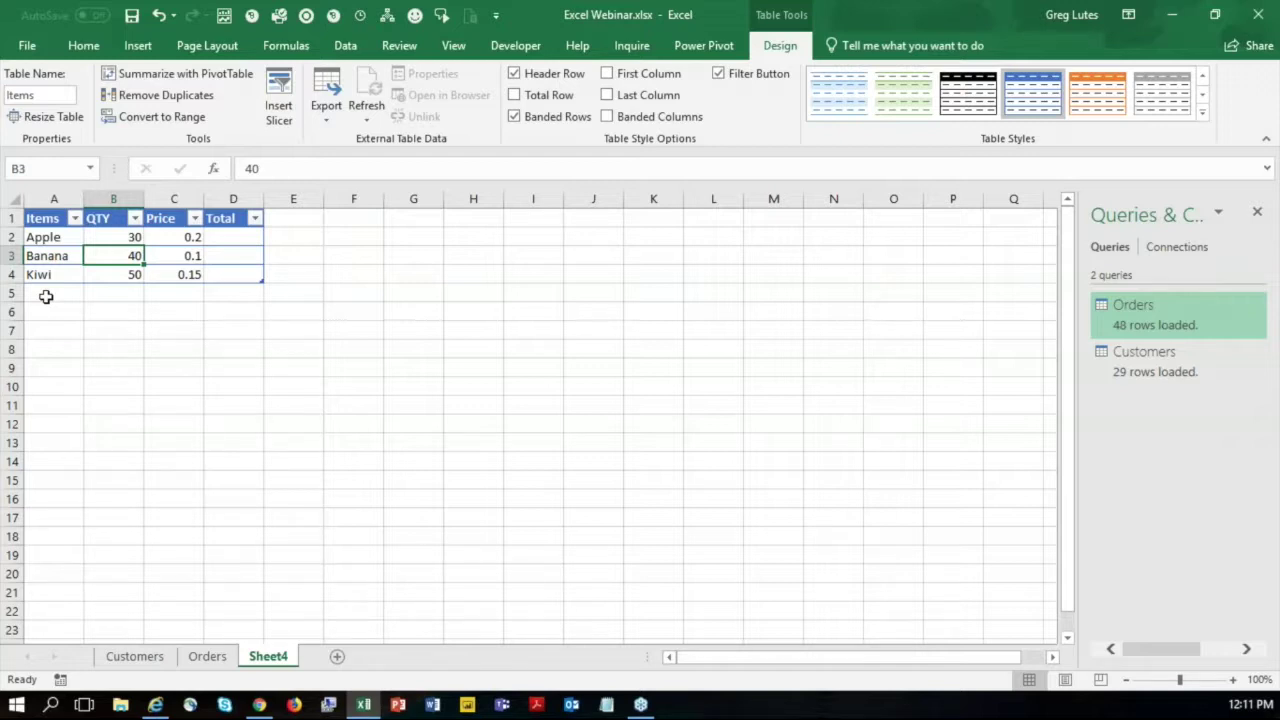
pyautogui.click(229, 233)
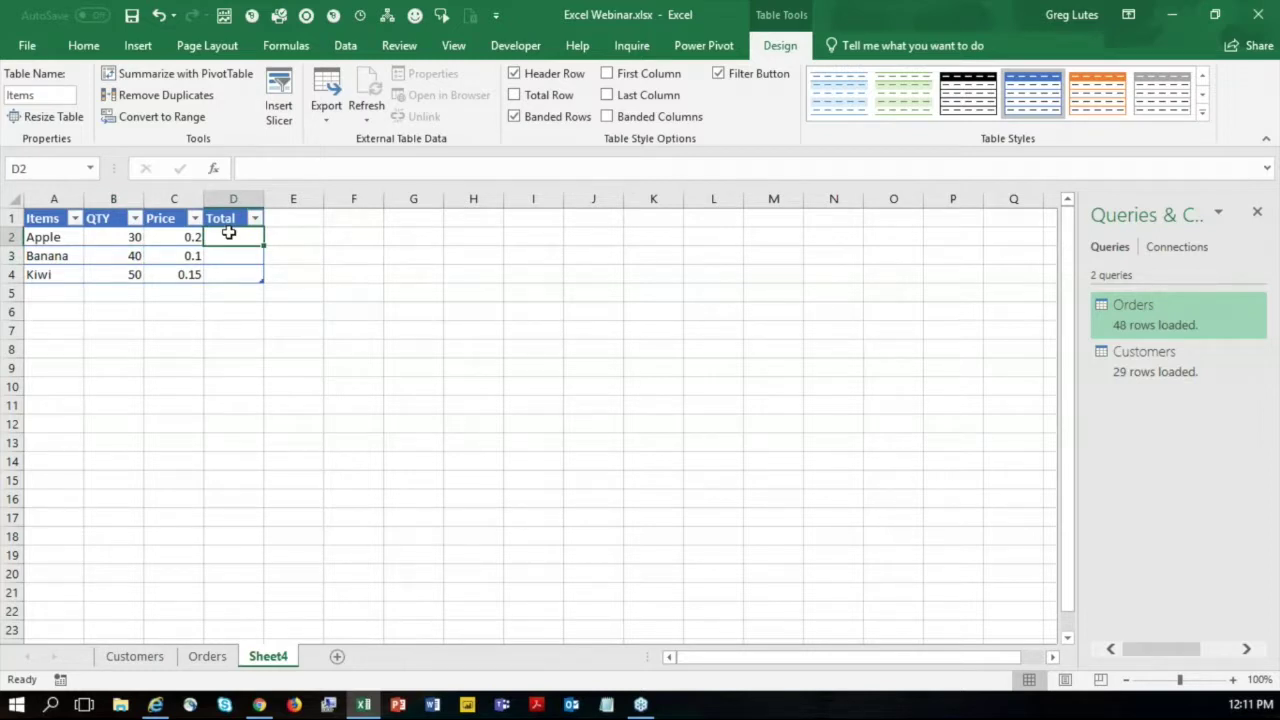
pyautogui.click(690, 48)
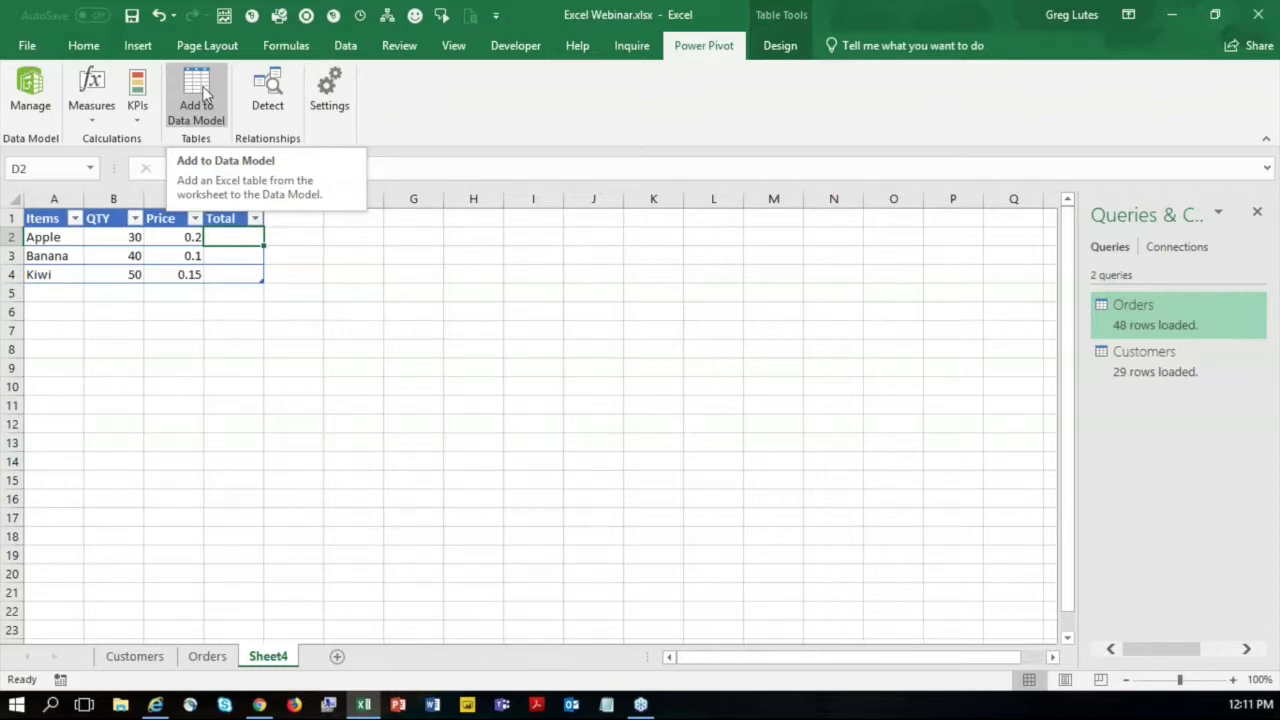
# Restyle the Items table with the Medium blue style that has a solid blue header and shaded row bands.
pyautogui.rightClick(110, 241)
pyautogui.click(82, 50)
pyautogui.click(82, 47)
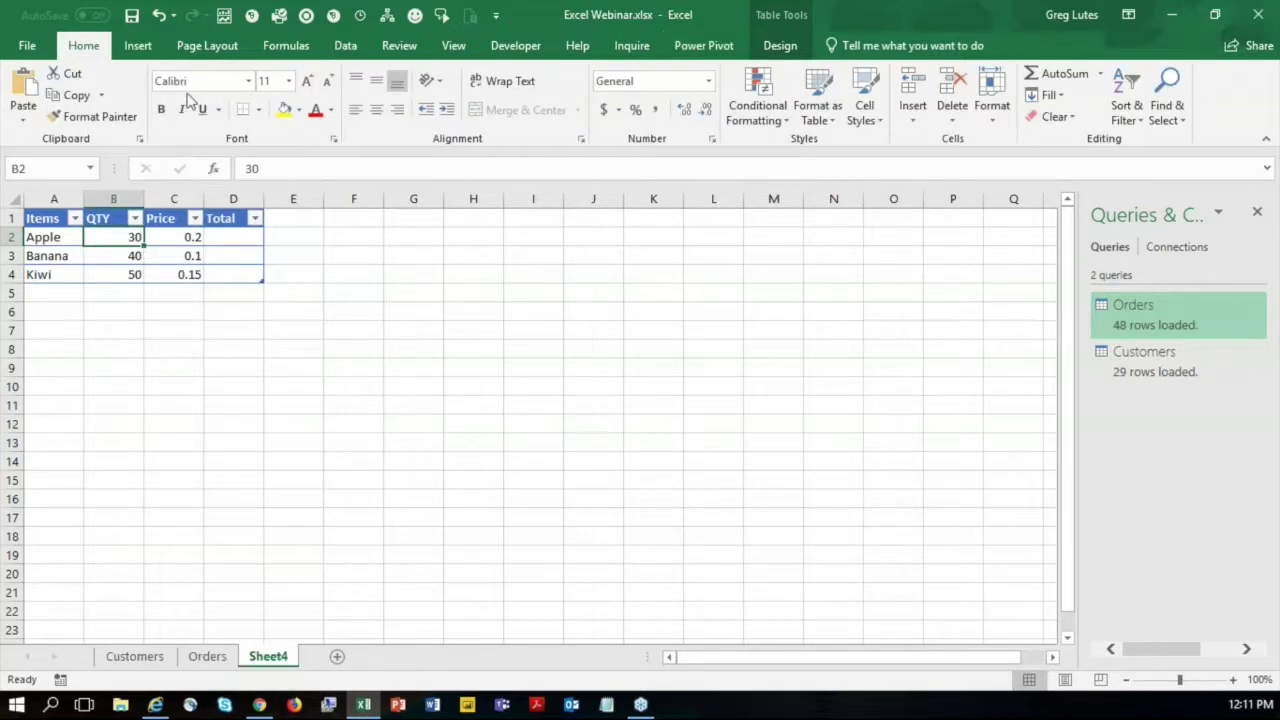
pyautogui.click(810, 118)
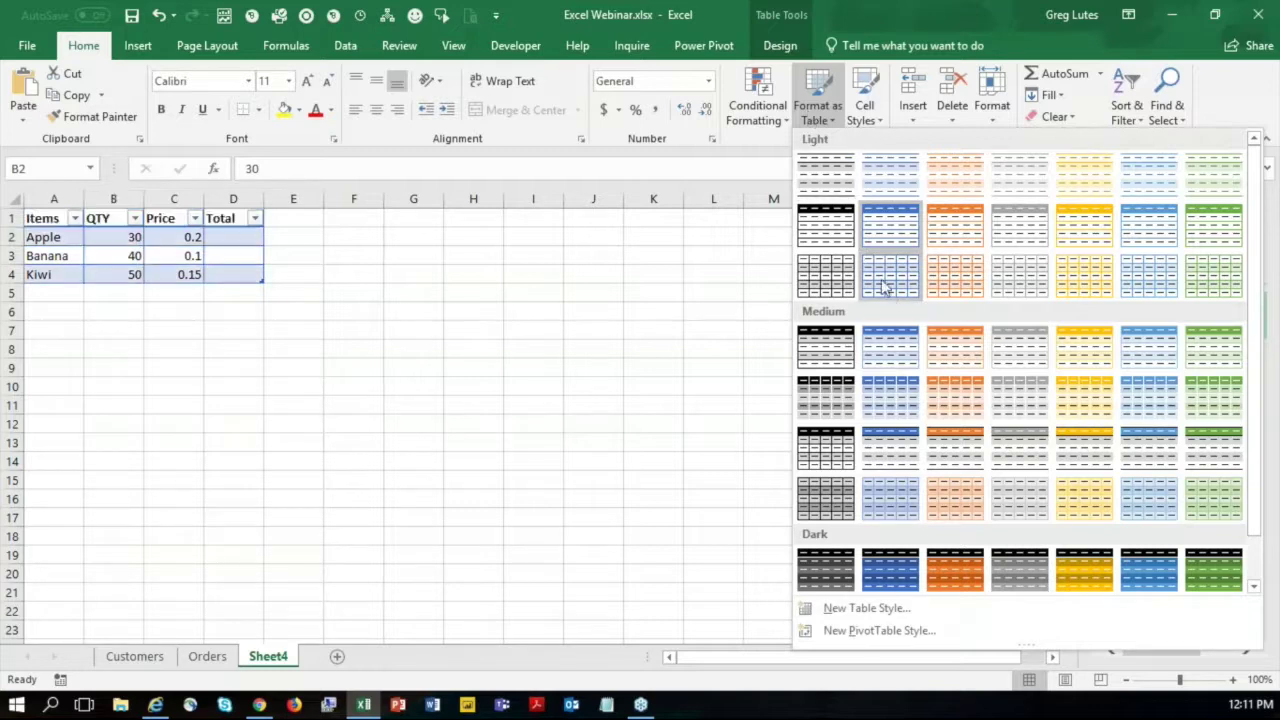
pyautogui.click(891, 366)
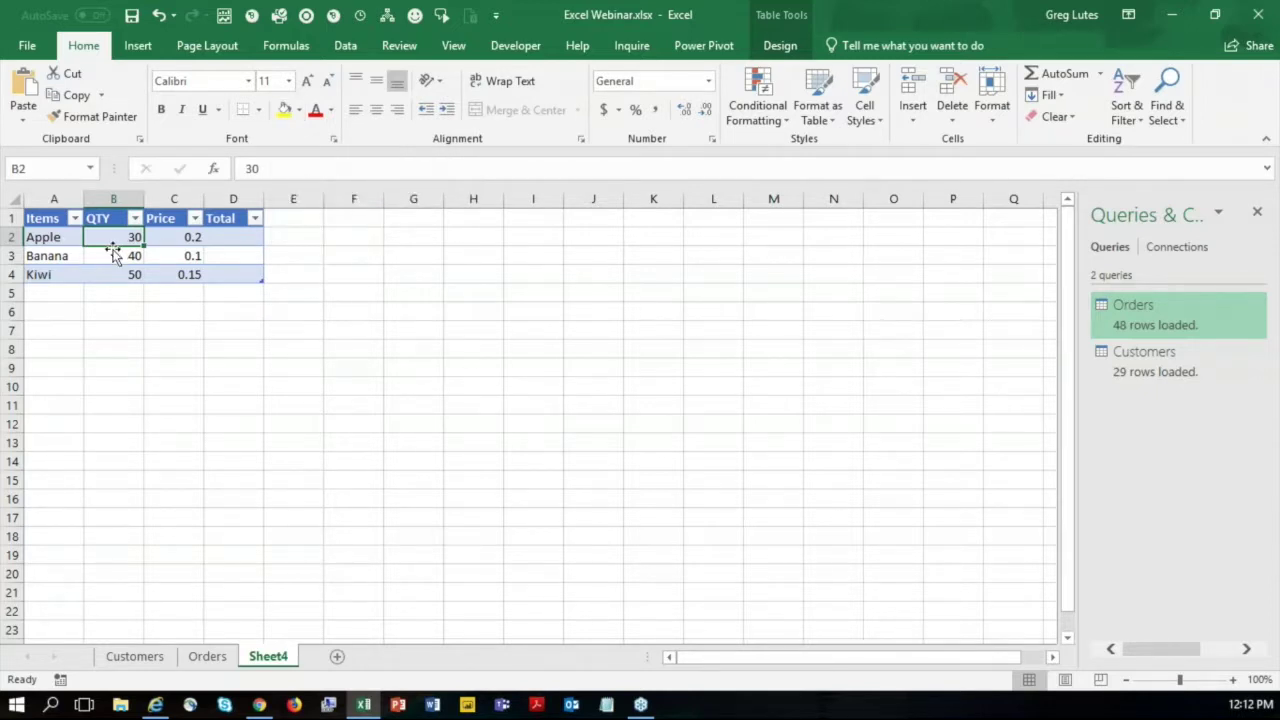
# Highlight the Apple quantity in B2 with a yellow fill.
pyautogui.click(284, 109)
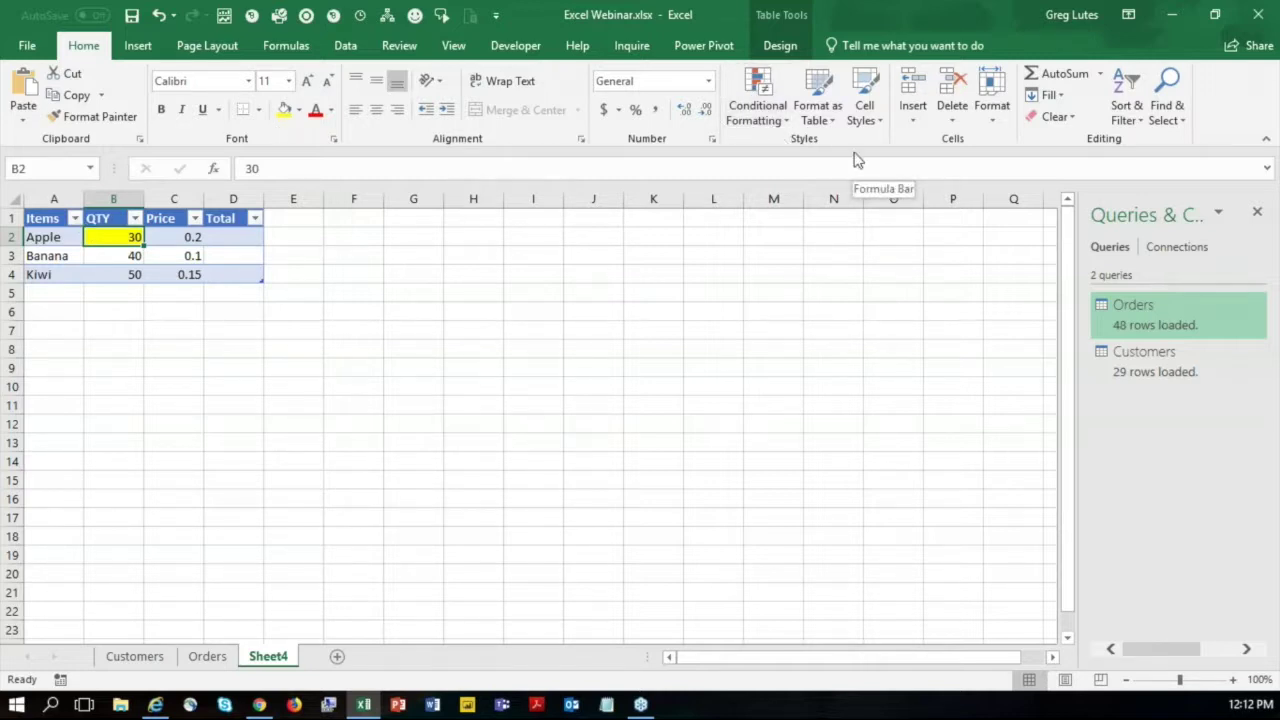
pyautogui.click(828, 118)
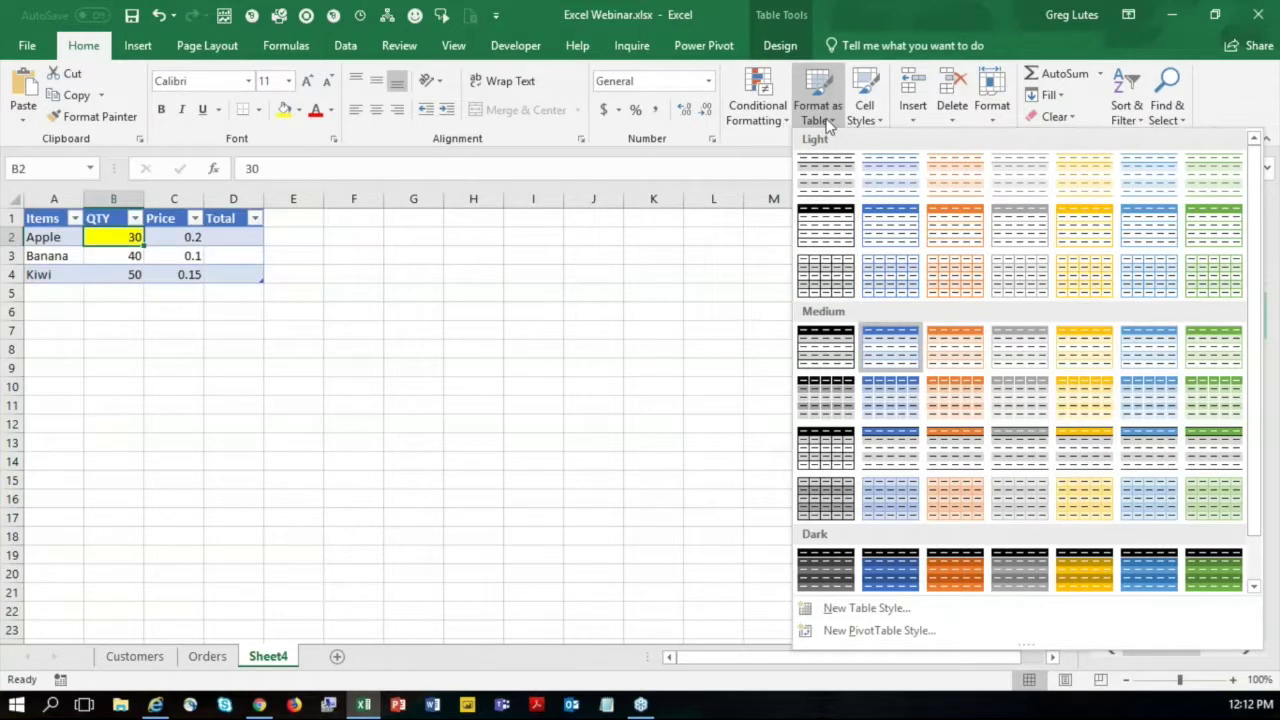
pyautogui.click(534, 231)
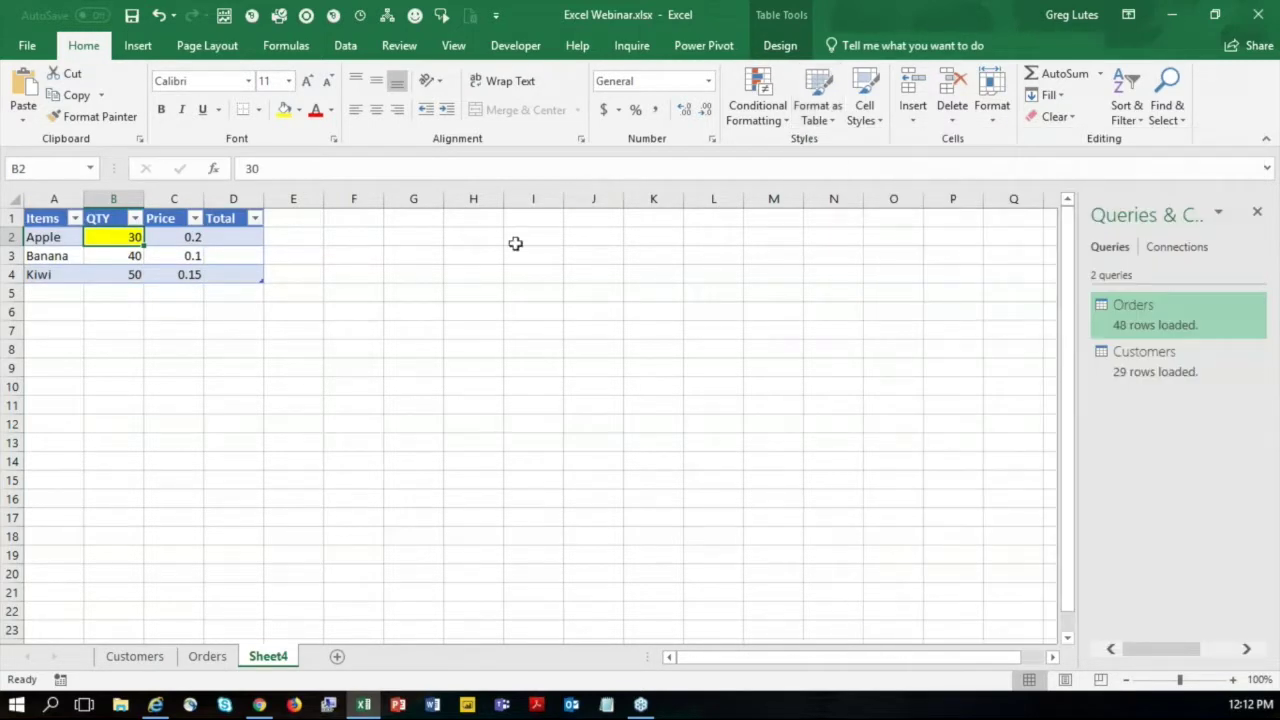
# Remove the yellow fill from B2 by copying the formatting of blank cell J5 with Format Painter.
pyautogui.click(514, 243)
pyautogui.click(593, 290)
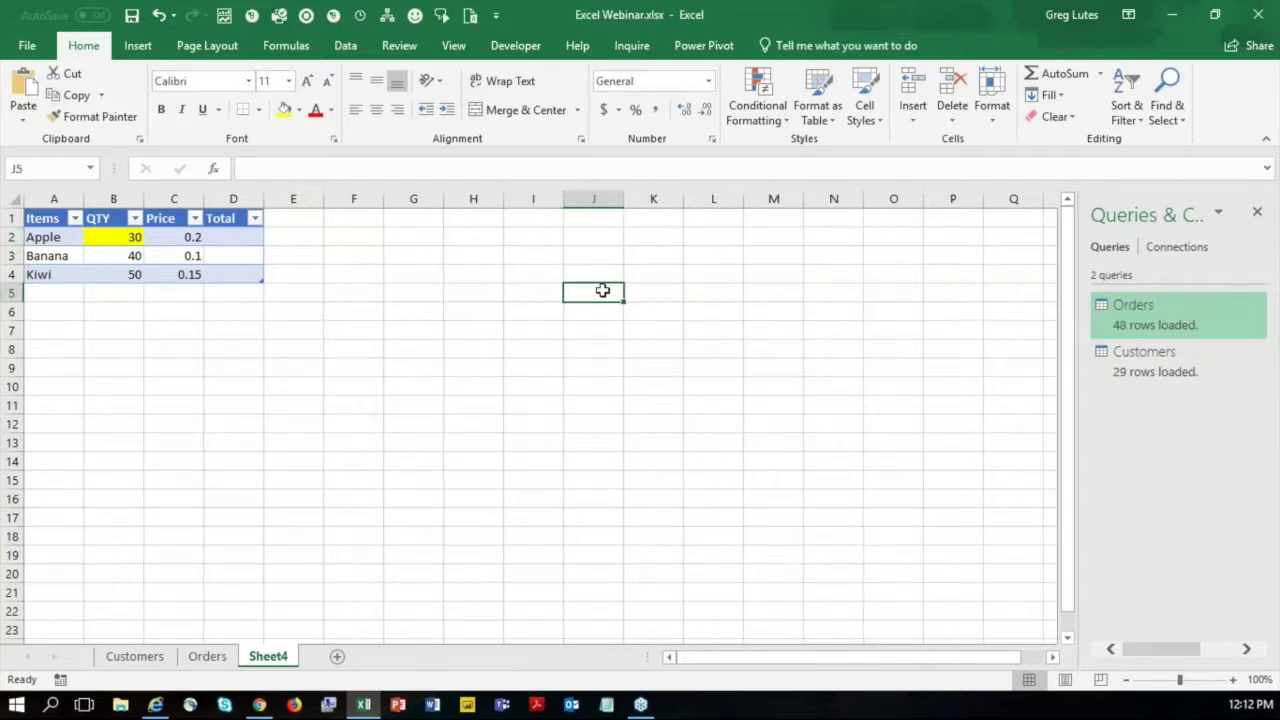
pyautogui.click(78, 118)
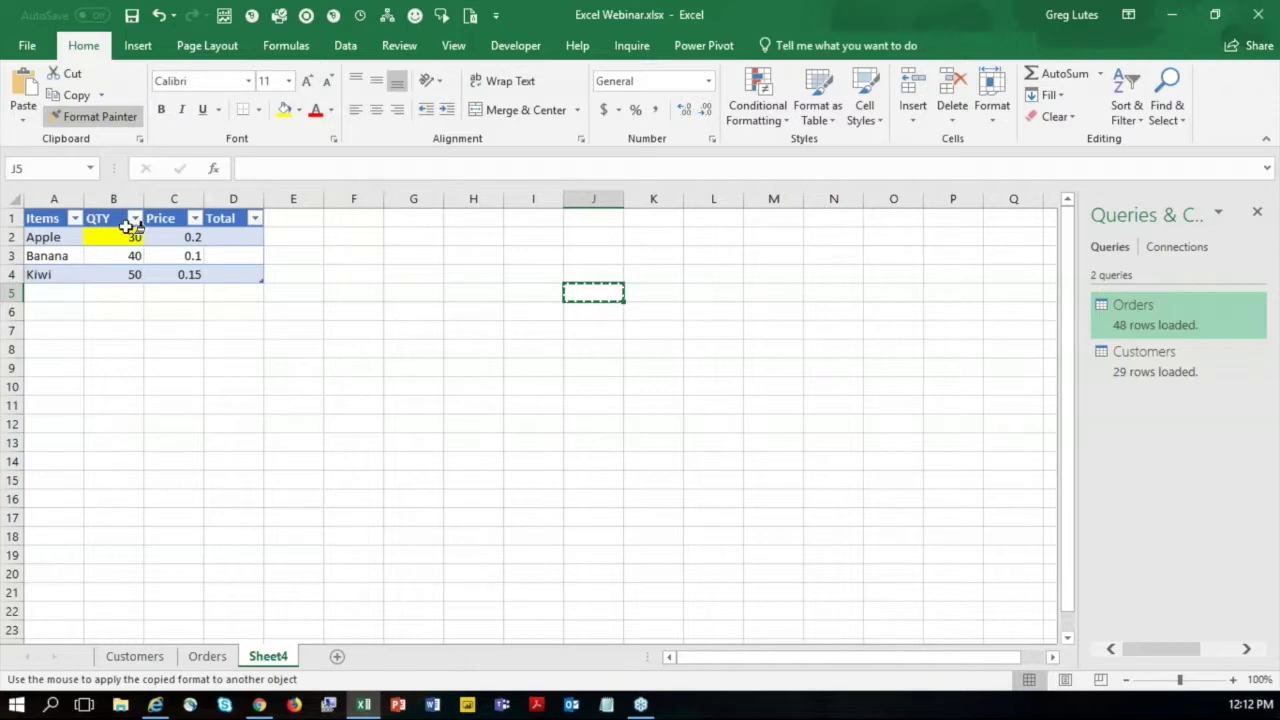
pyautogui.click(105, 235)
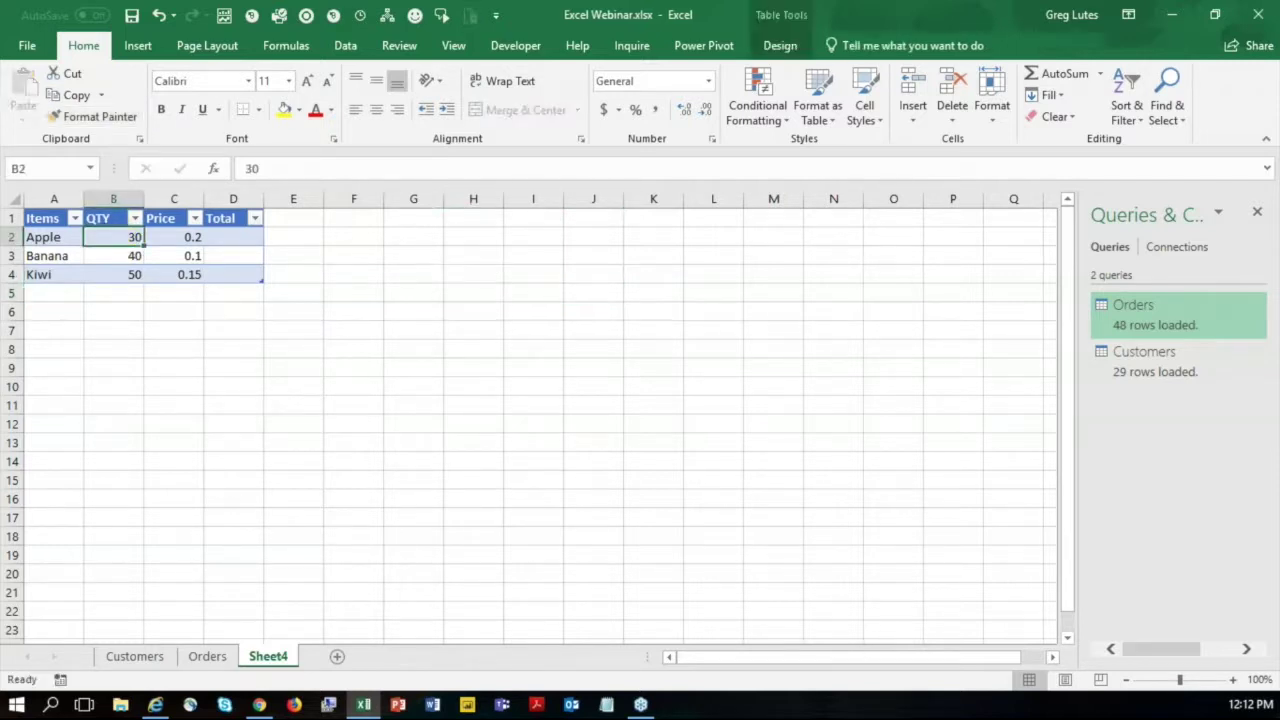
# Enter the structured formula =[QTY]*[Price] in D2 to calculate the Total column of the Items table.
pyautogui.click(240, 237)
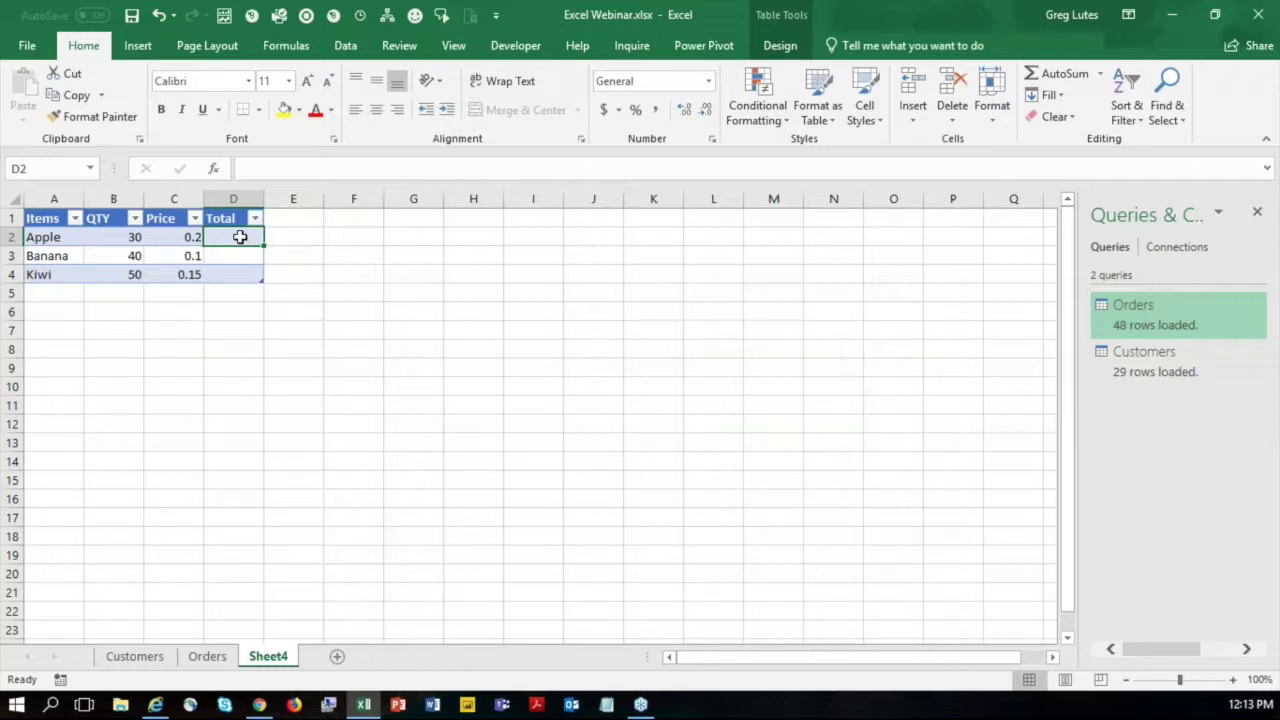
pyautogui.write('=[')
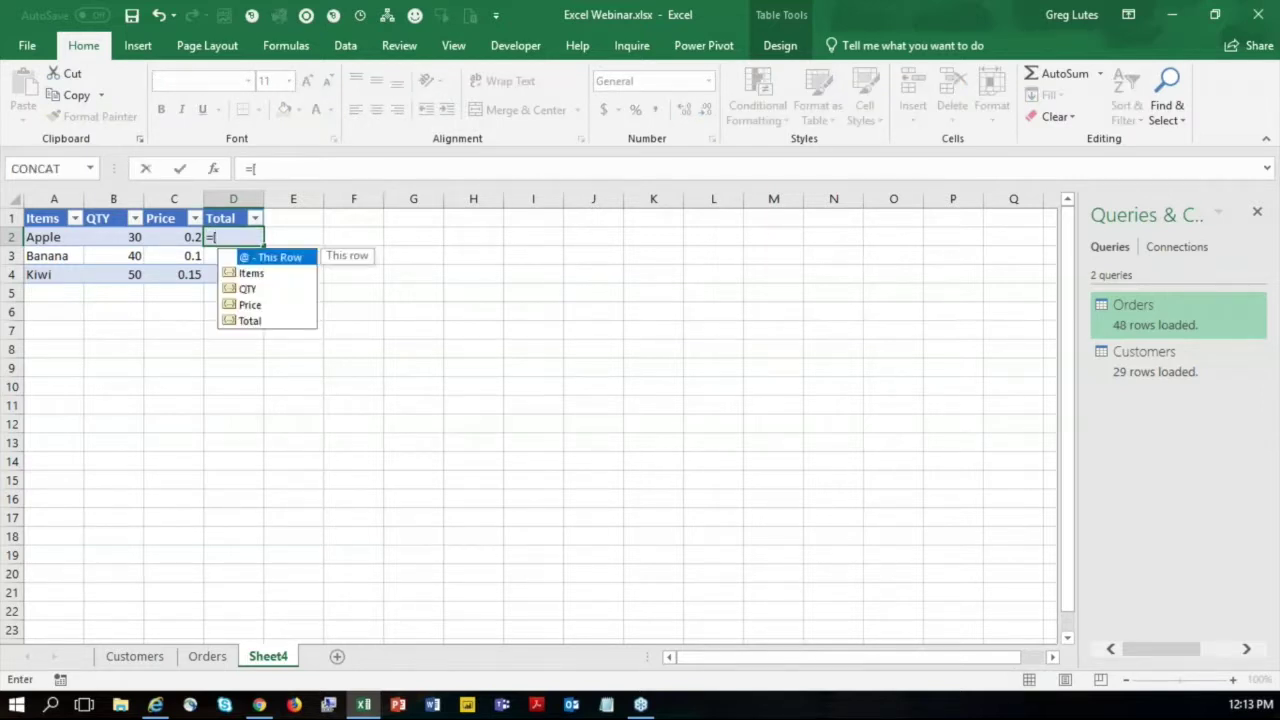
pyautogui.write('QTY')
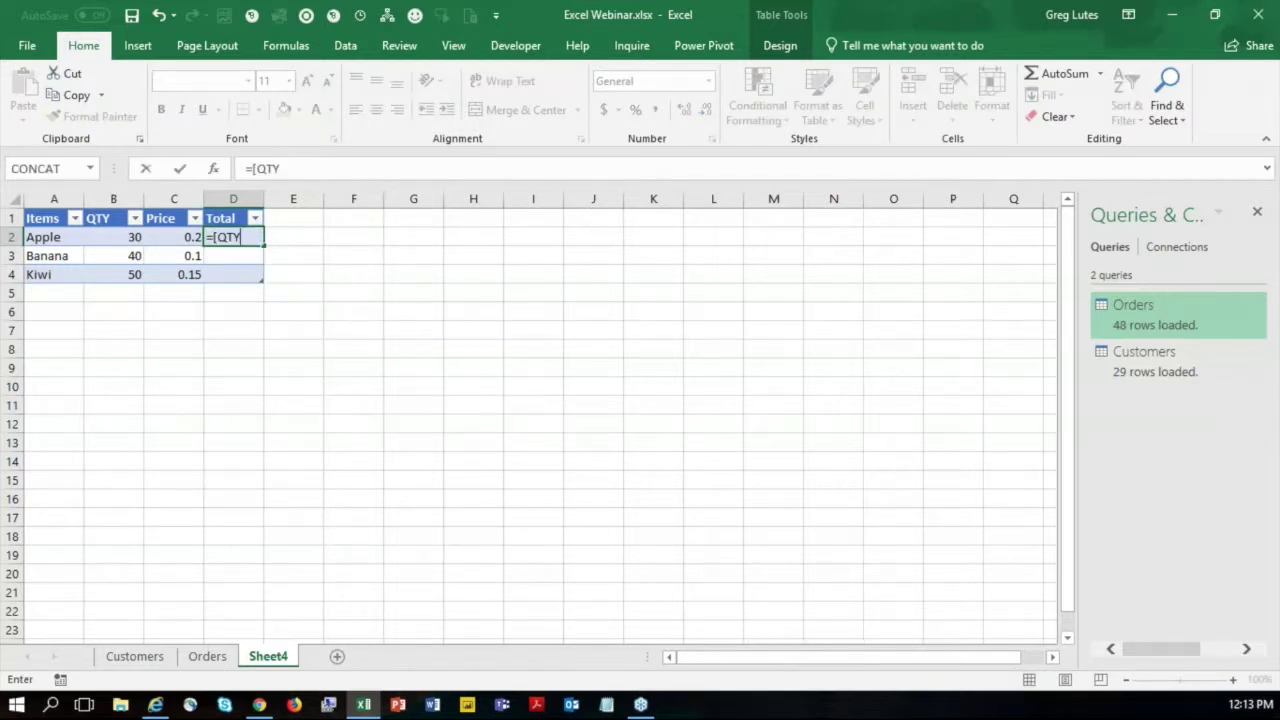
pyautogui.write(']')
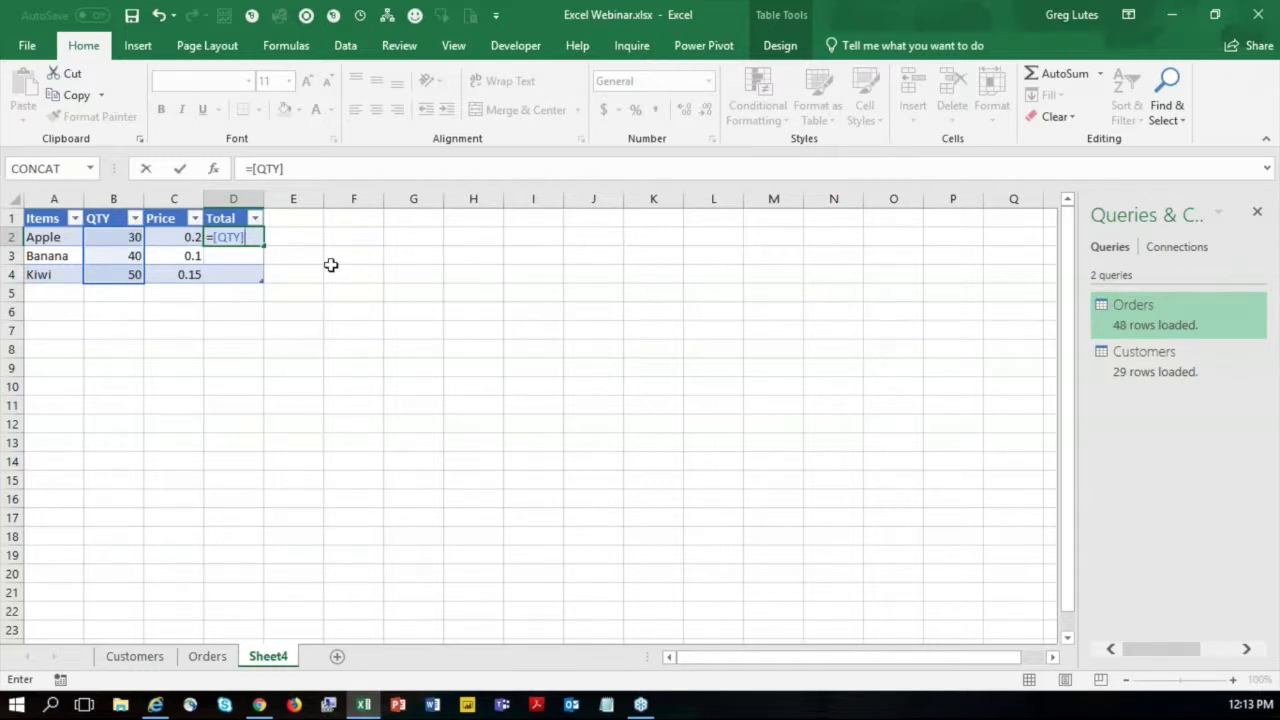
pyautogui.write('*[')
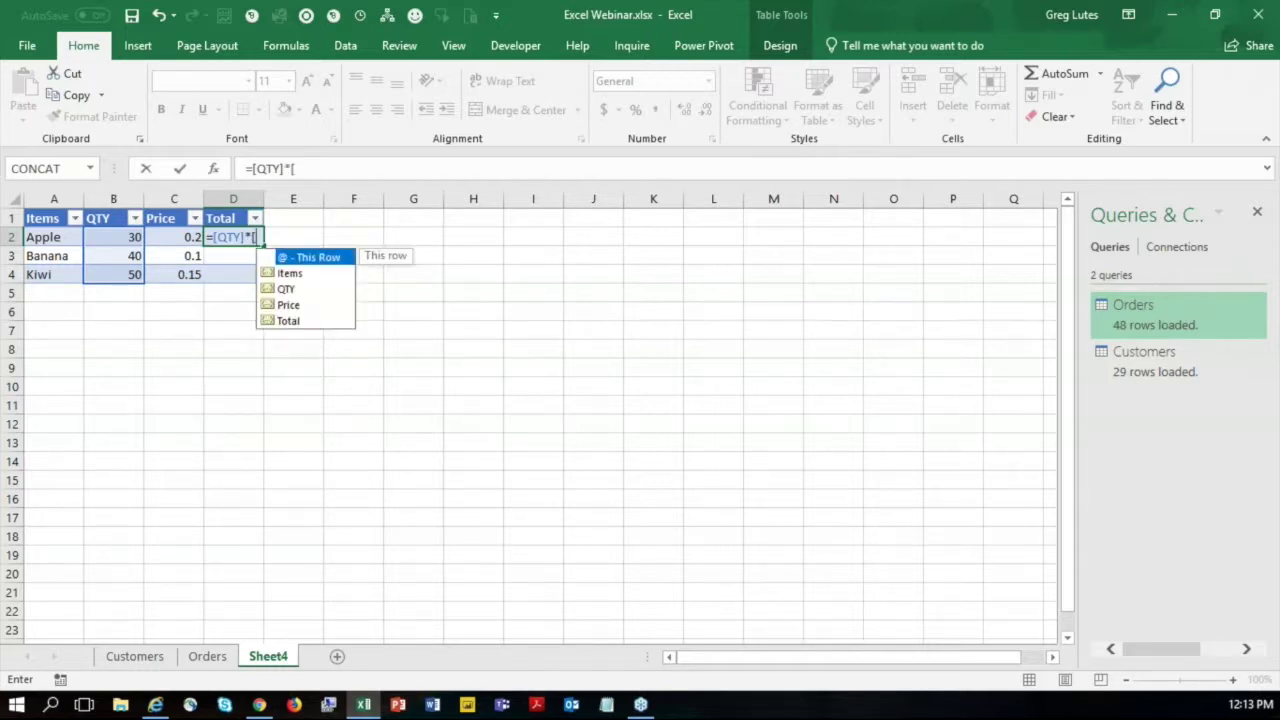
pyautogui.write('Price')
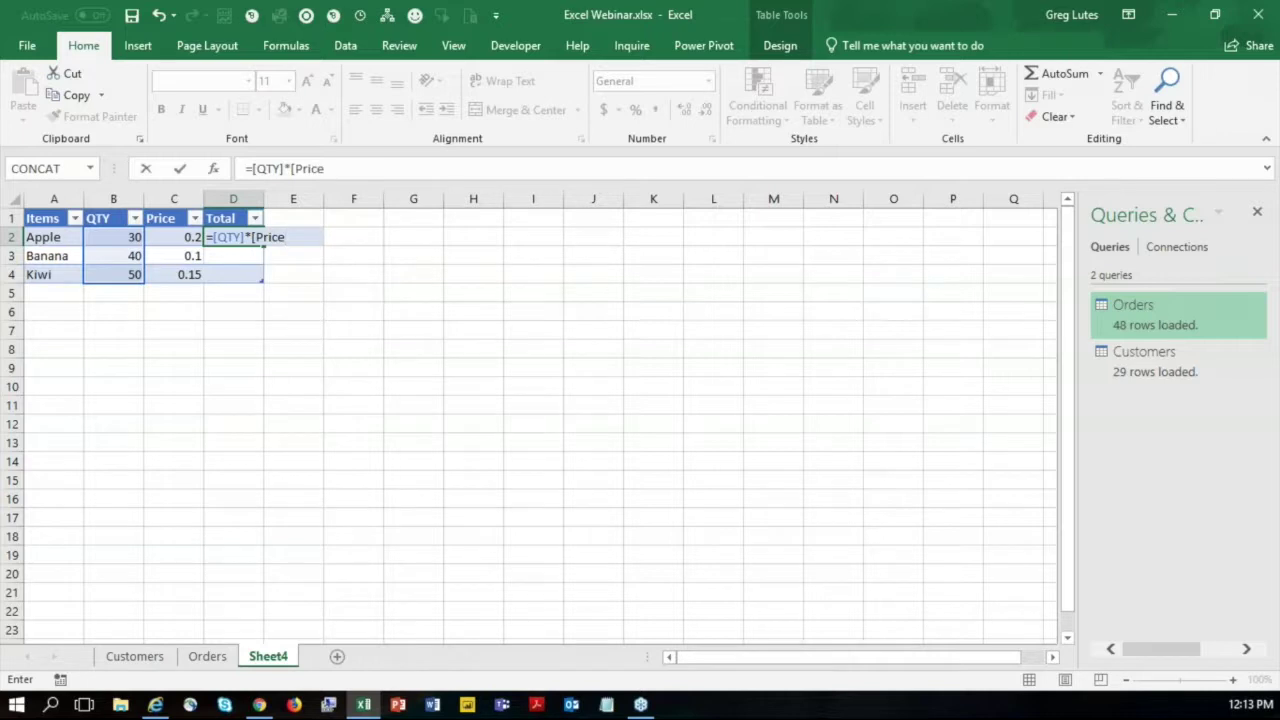
pyautogui.write(']')
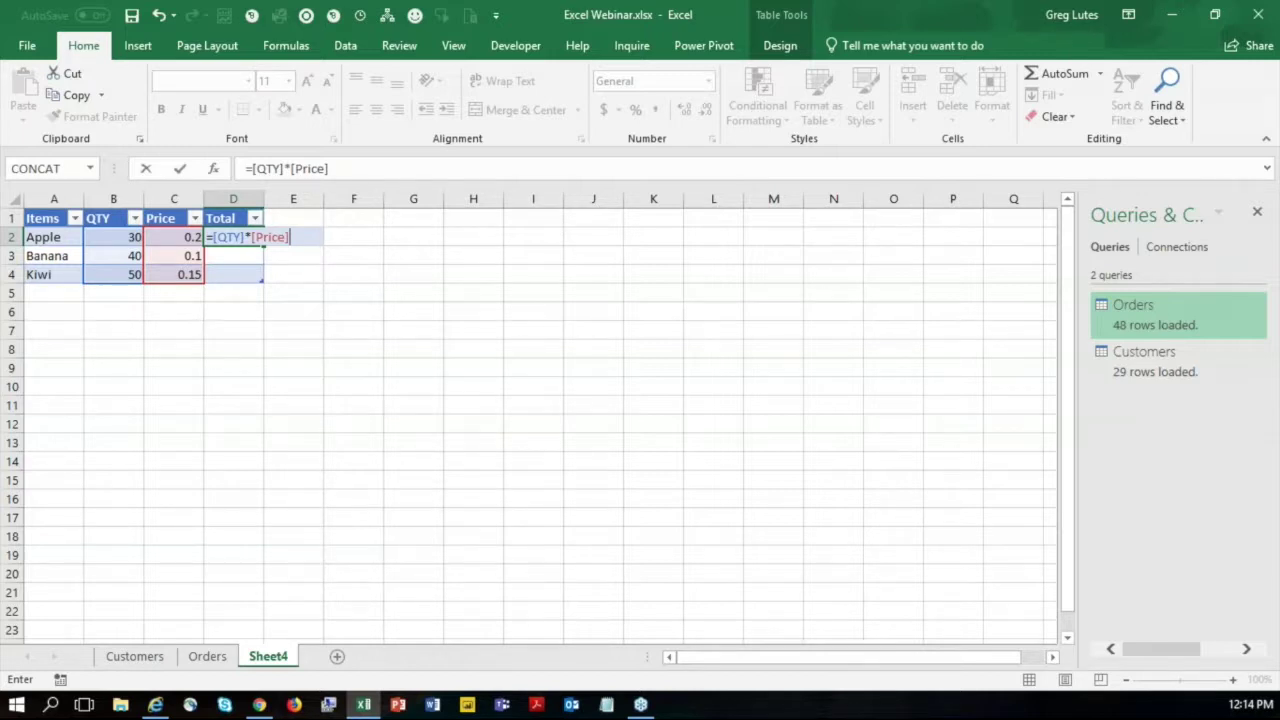
pyautogui.press('Return')
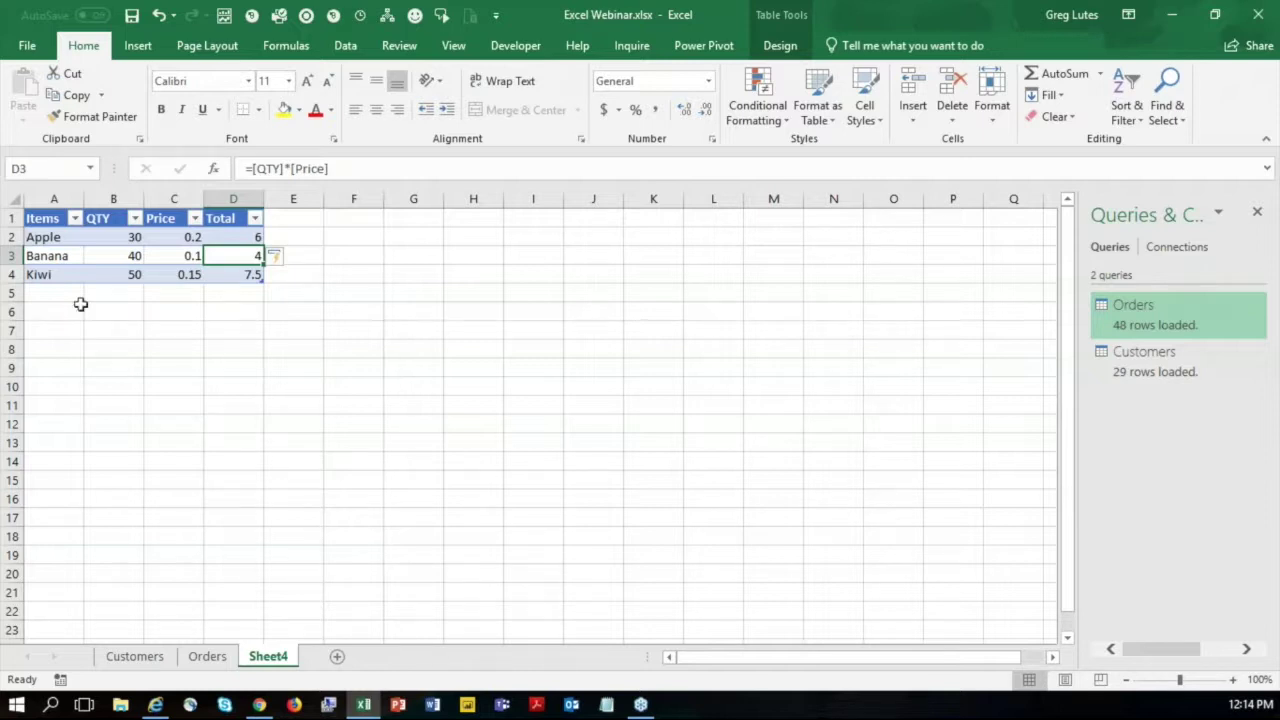
# Add an Orange row directly below Kiwi in the Items table with quantity 50 and price .30.
pyautogui.click(40, 295)
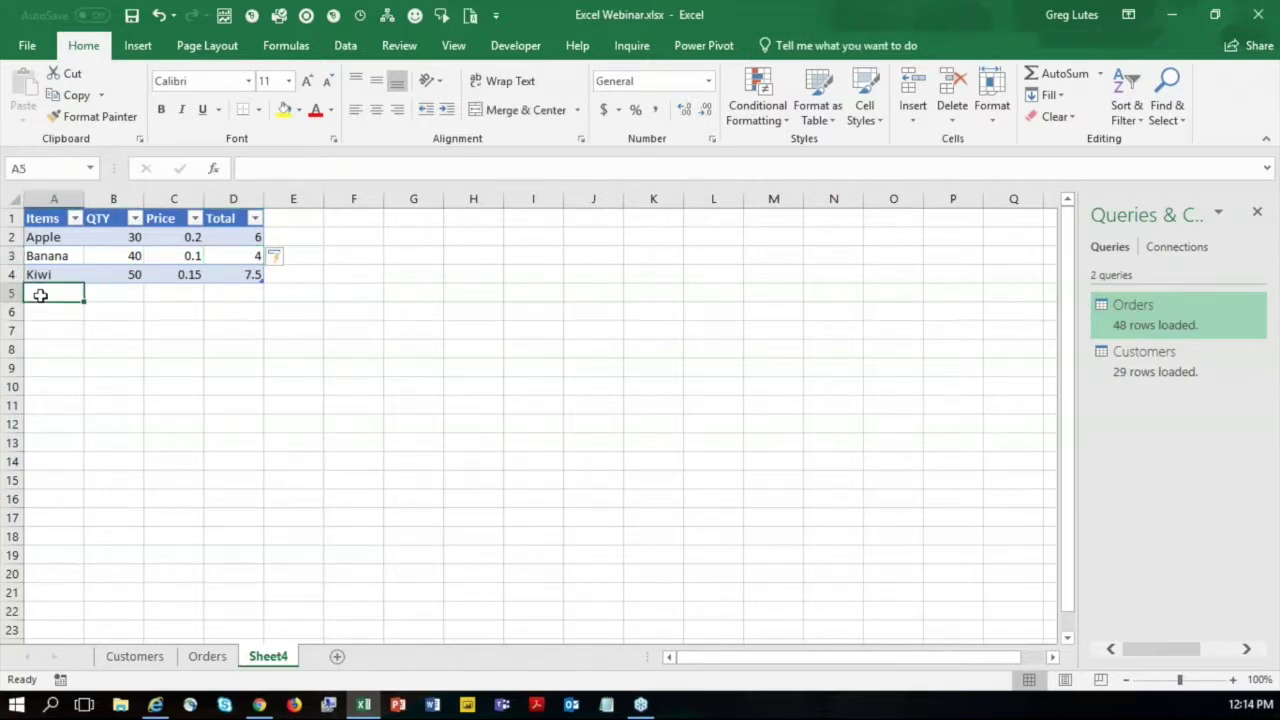
pyautogui.write('Orange')
pyautogui.press('Tab')
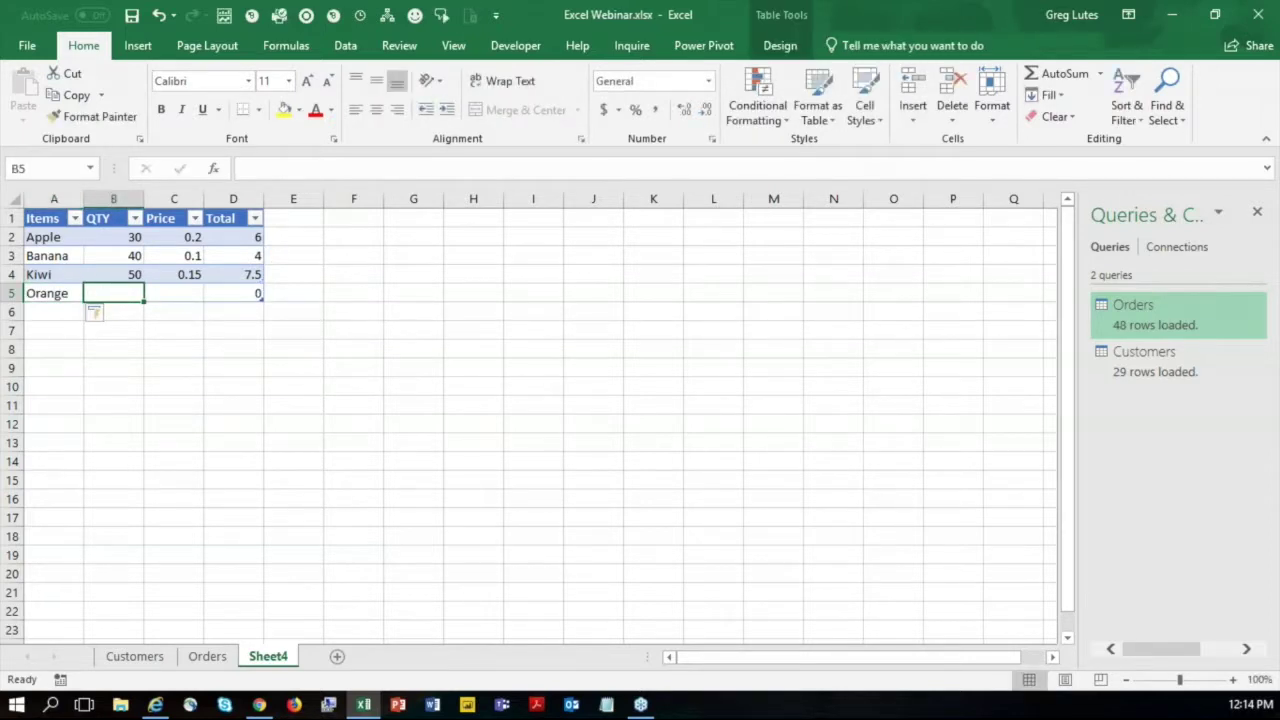
pyautogui.write('50')
pyautogui.press('Tab')
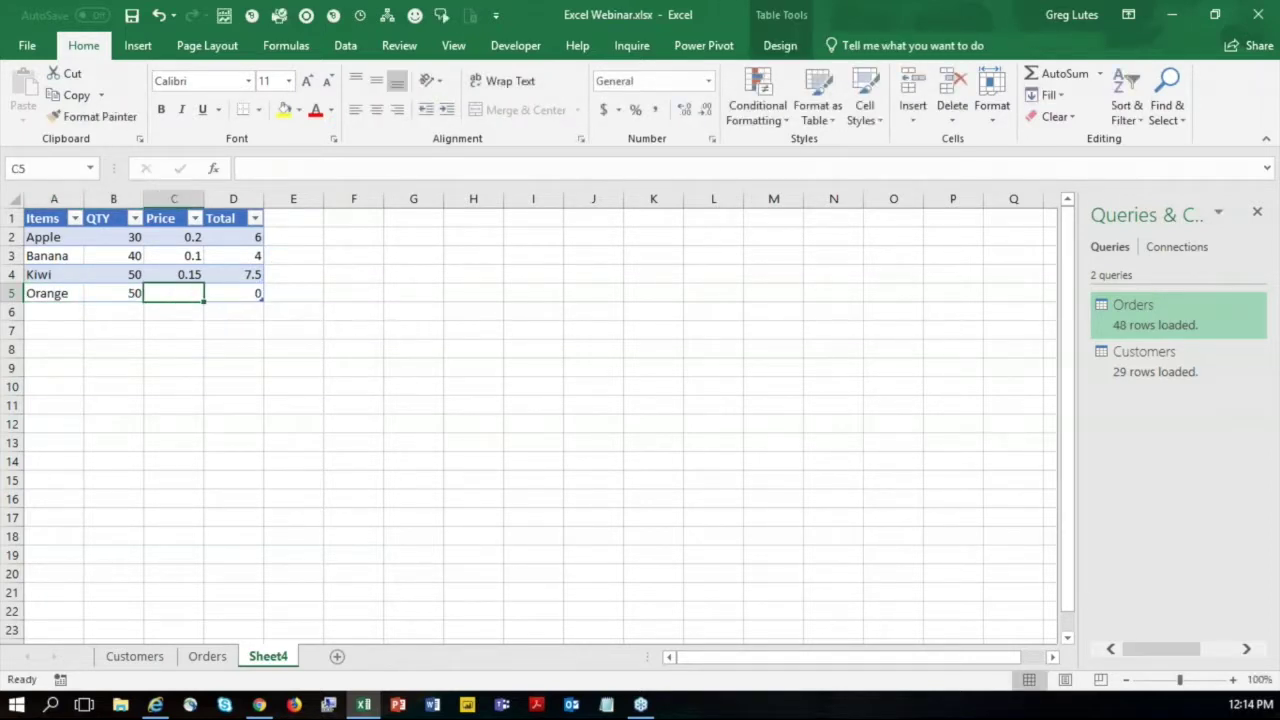
pyautogui.write('.30')
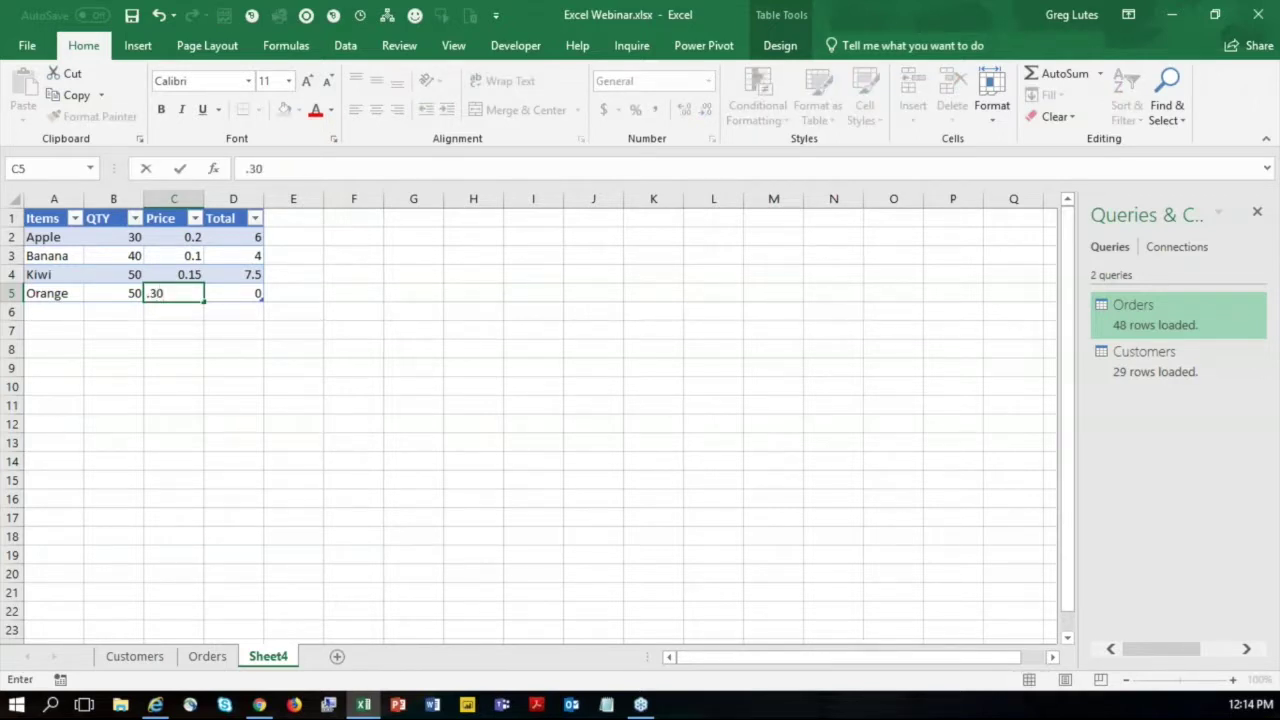
pyautogui.press('Up')
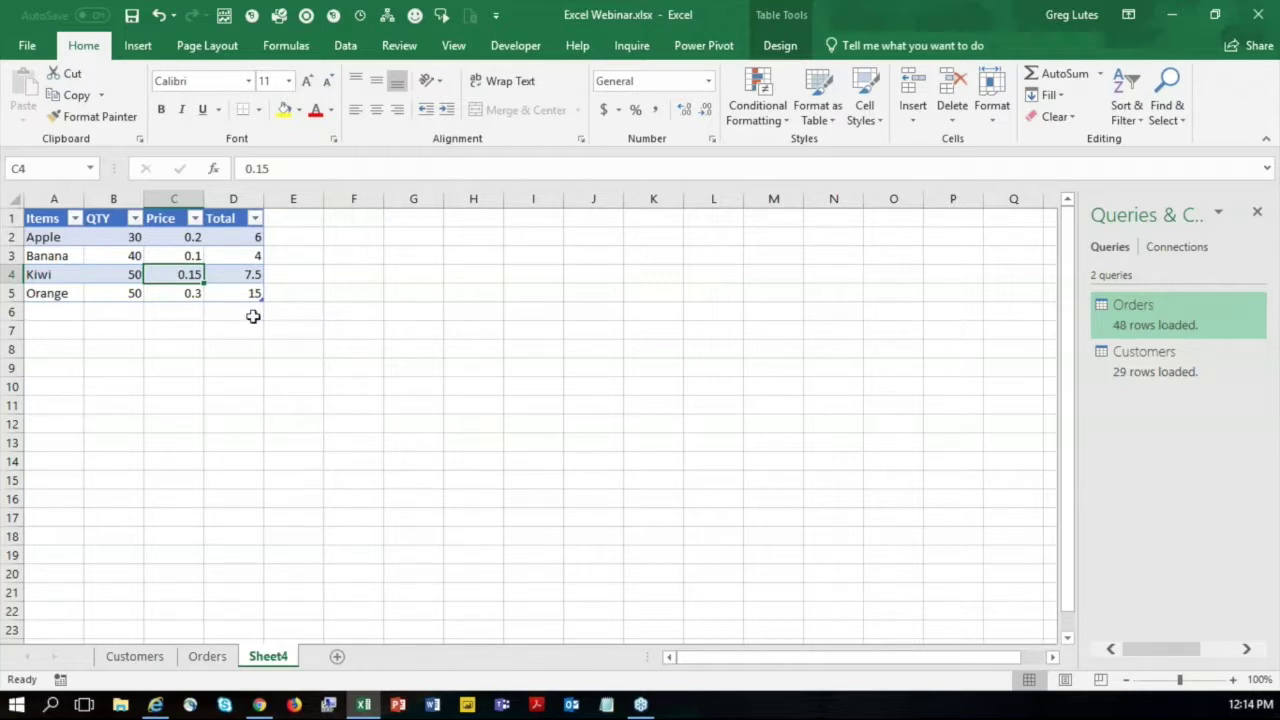
# Turn on the total row for the Items table and select the Apple total in D2.
pyautogui.click(779, 45)
pyautogui.click(515, 95)
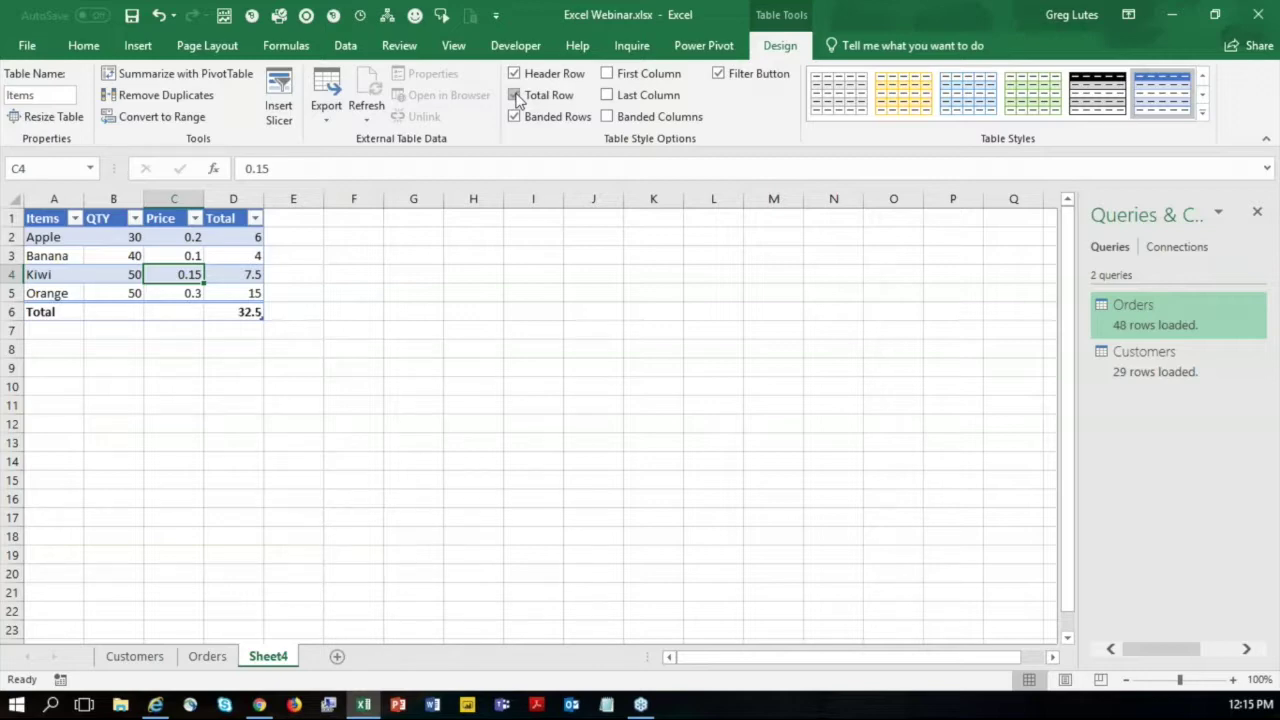
pyautogui.click(238, 233)
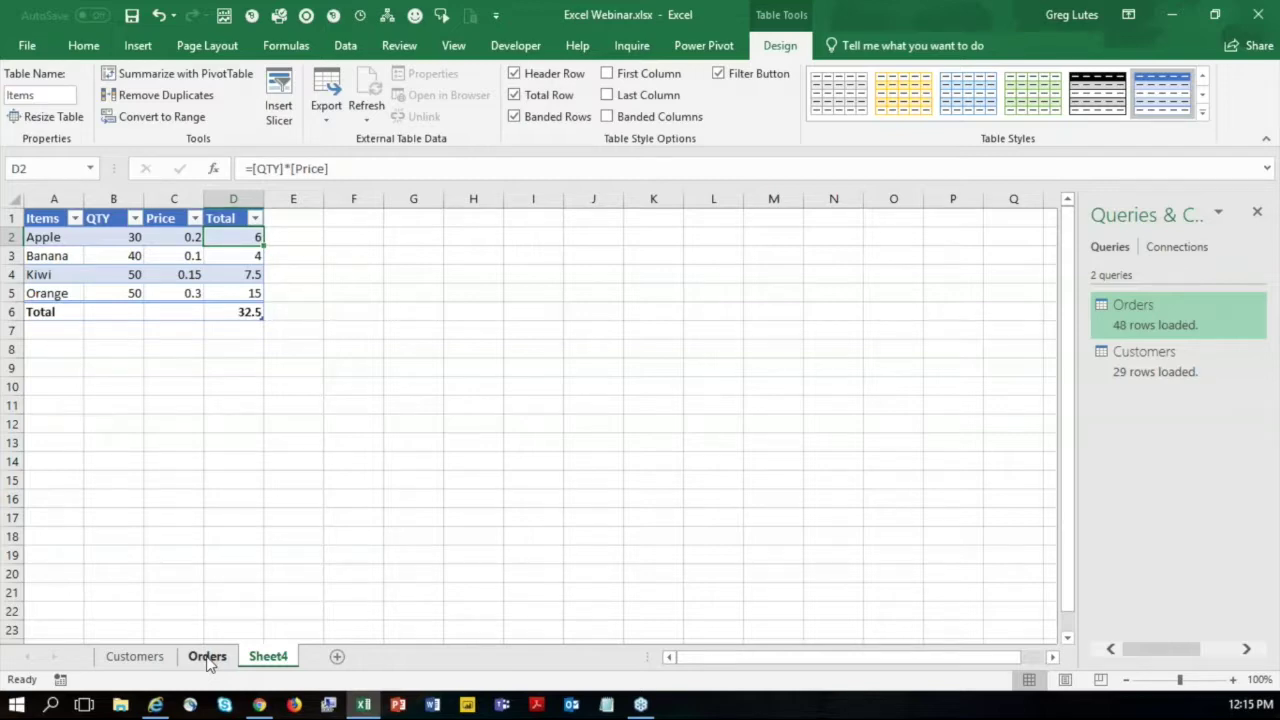
# Summarize the Orders table with a PivotTable placed on a new worksheet.
pyautogui.click(207, 658)
pyautogui.click(357, 314)
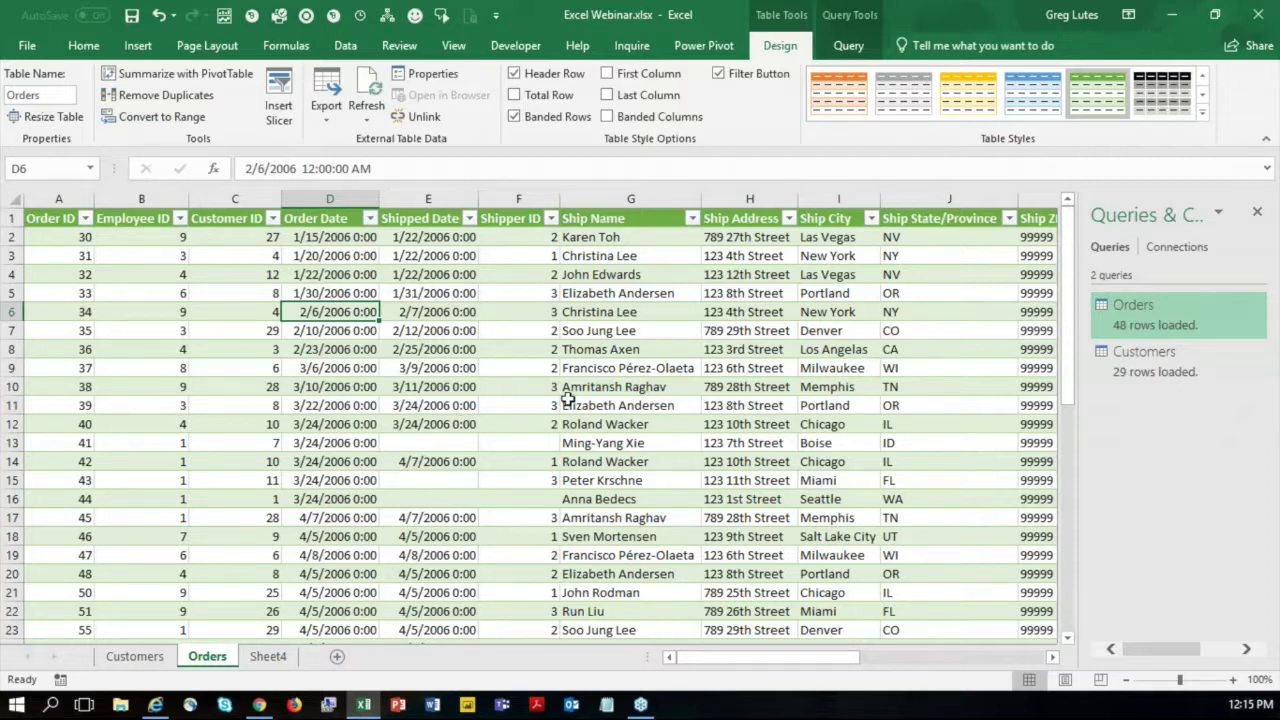
pyautogui.click(161, 64)
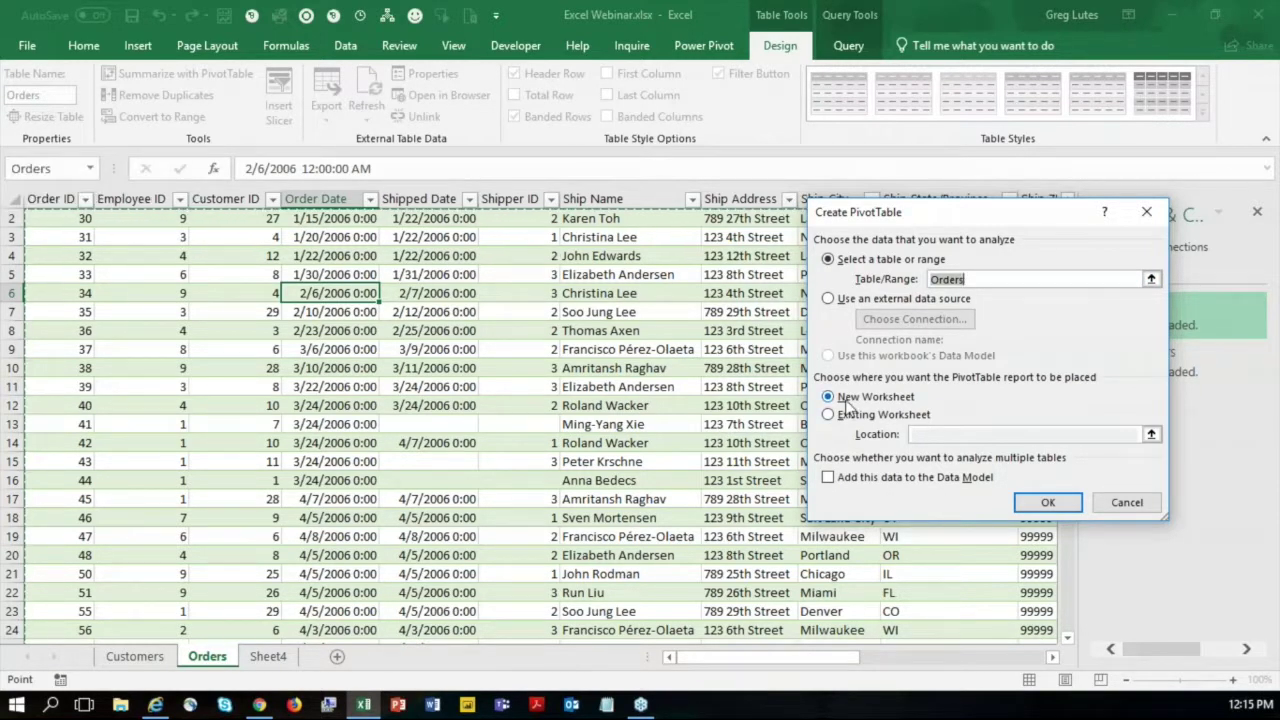
pyautogui.click(1045, 510)
# Lay out the PivotTable with Customer ID above Order ID in rows, summed Shipping Fee as values and Shipped Date in columns.
pyautogui.moveTo(1124, 313); pyautogui.dragTo(1115, 598)
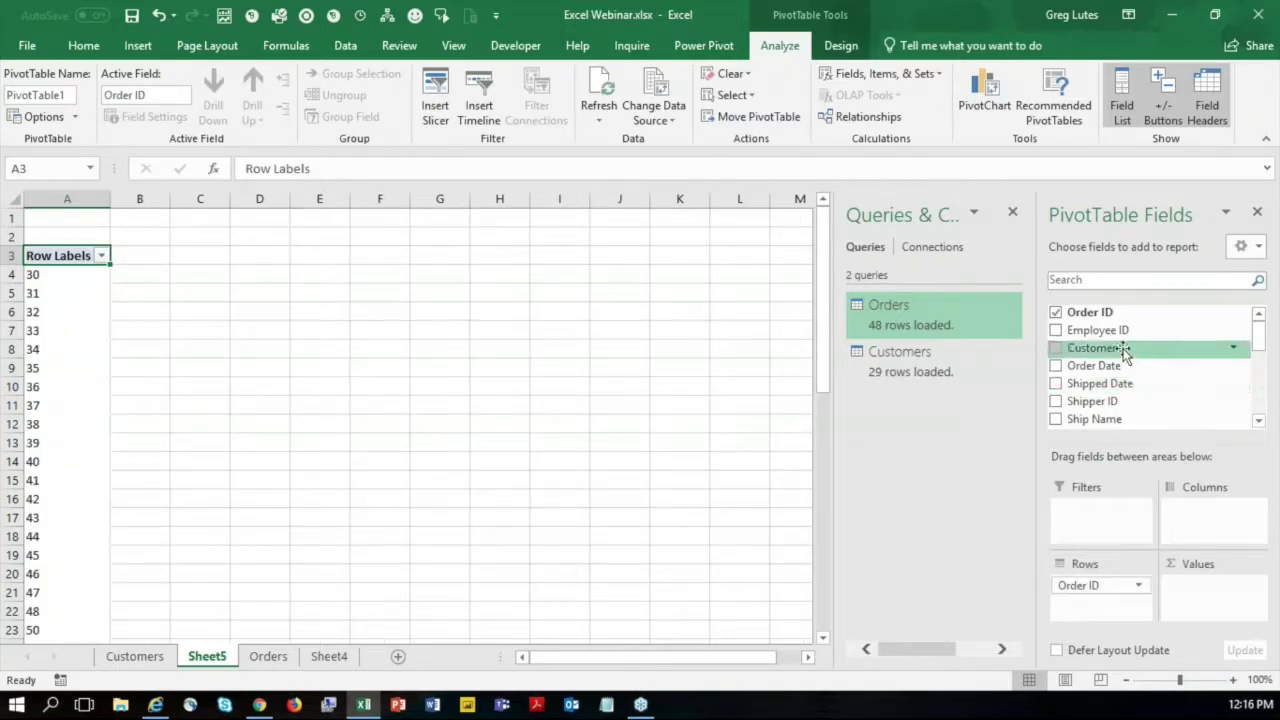
pyautogui.moveTo(1120, 348); pyautogui.dragTo(1110, 582)
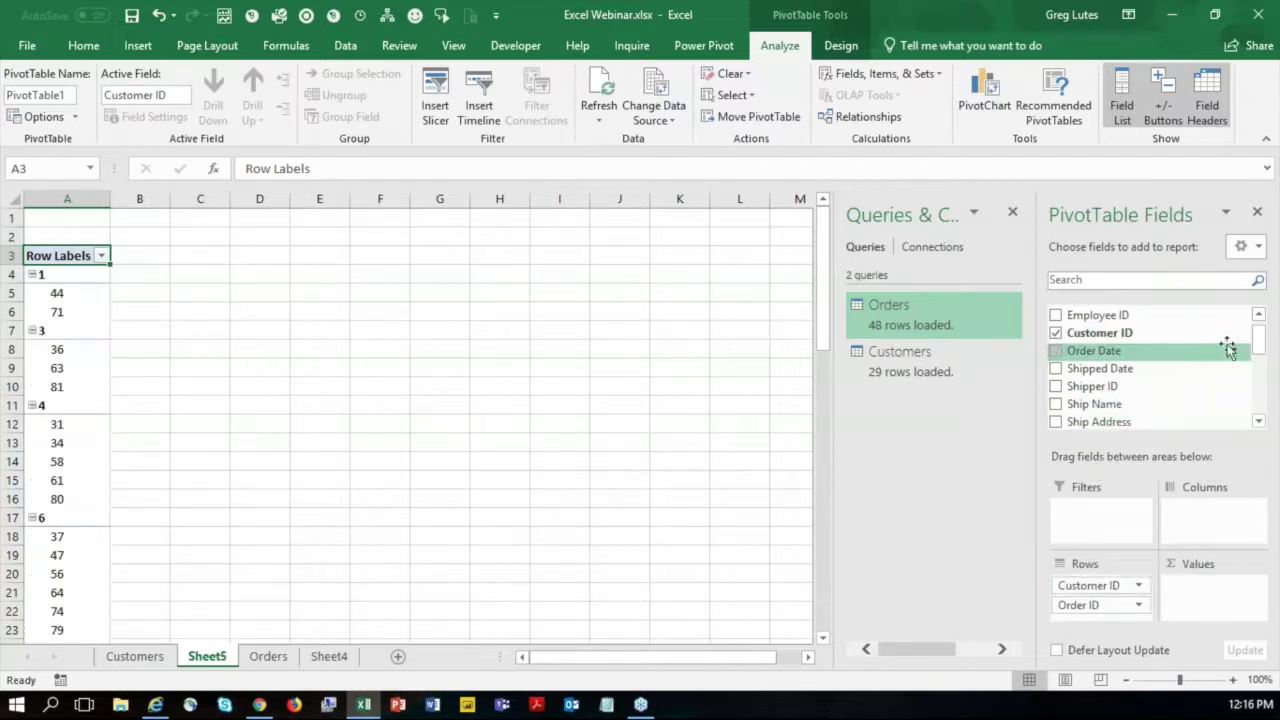
pyautogui.moveTo(1256, 342); pyautogui.dragTo(1263, 380)
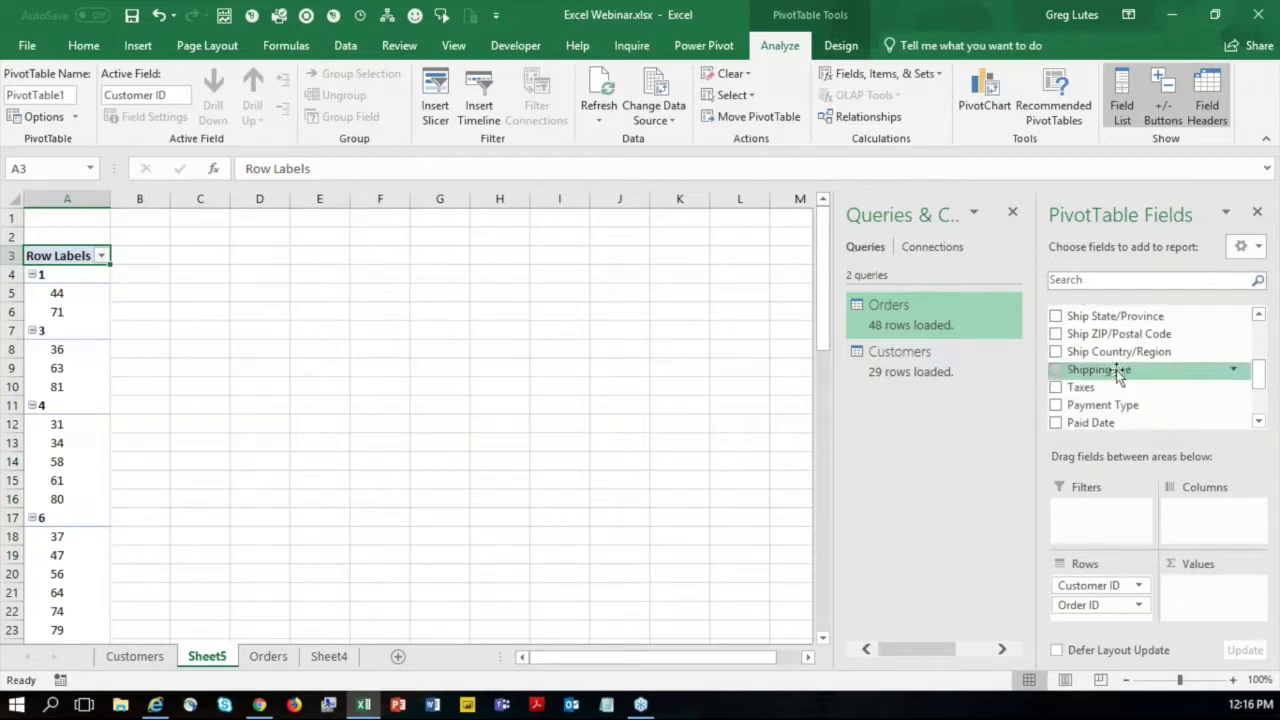
pyautogui.moveTo(1098, 378); pyautogui.dragTo(1220, 605)
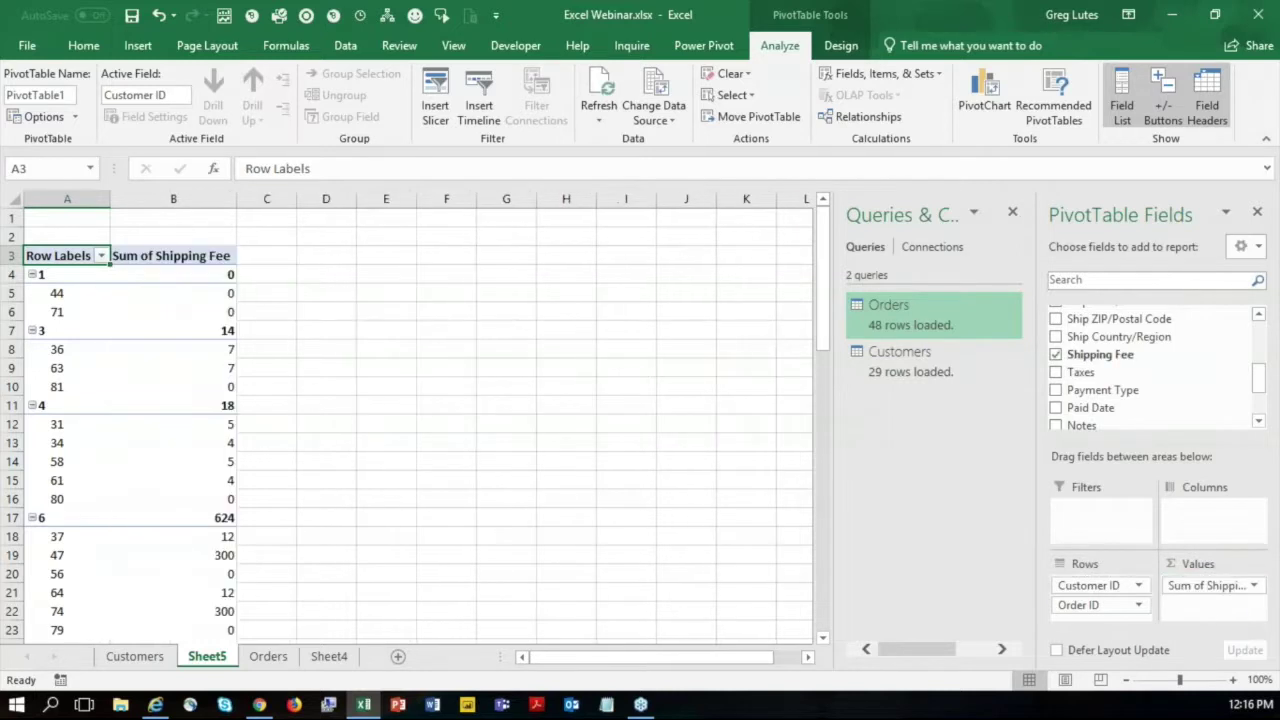
pyautogui.moveTo(1260, 389); pyautogui.dragTo(1260, 340)
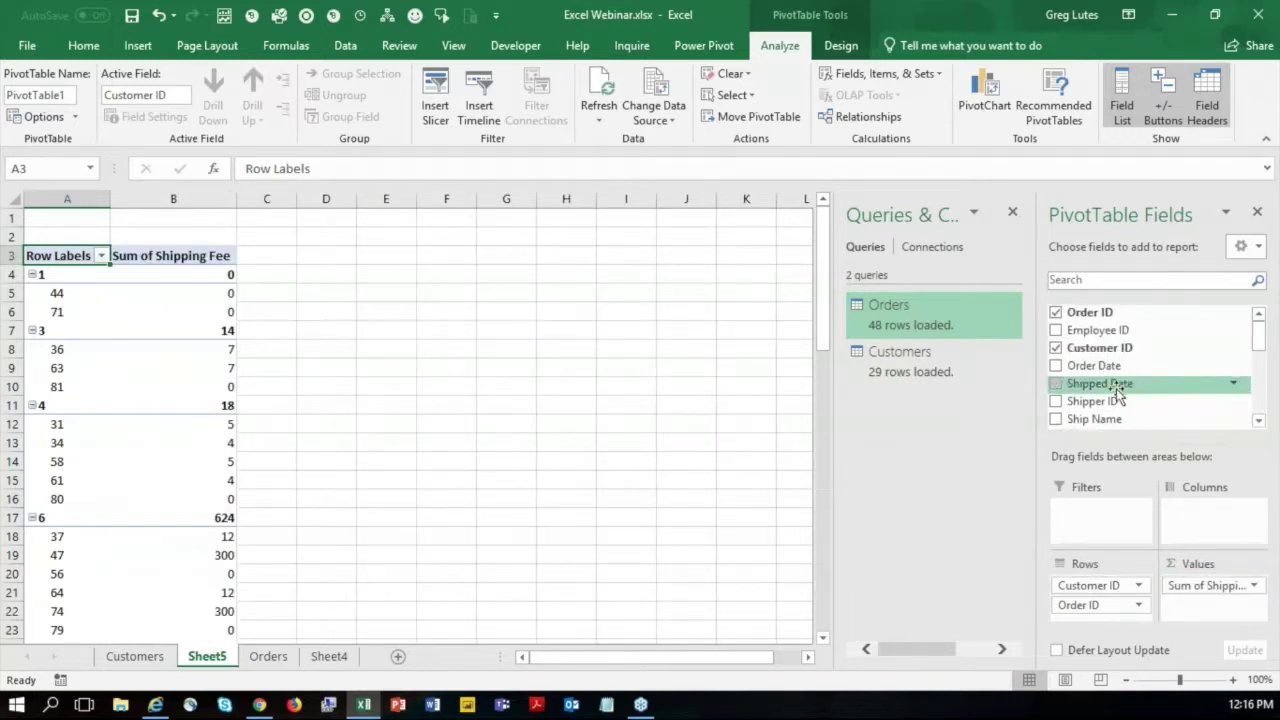
pyautogui.moveTo(1103, 392); pyautogui.dragTo(1206, 520)
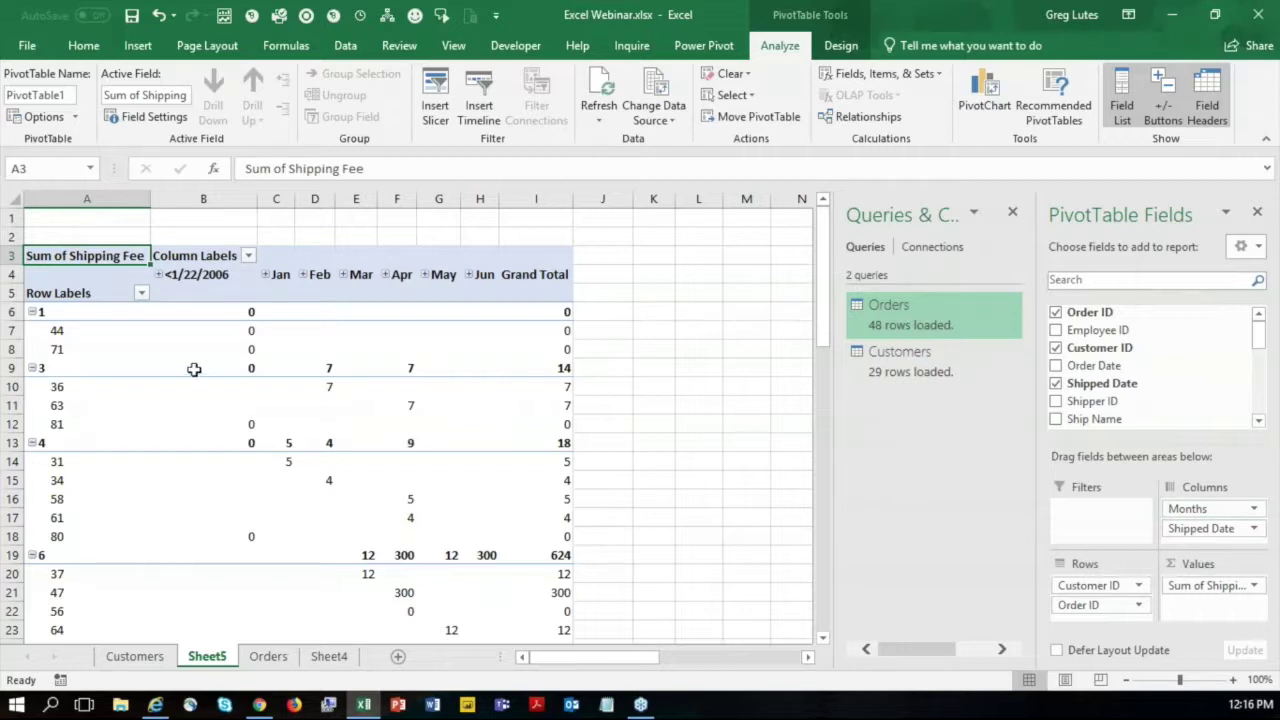
# Examine how the PivotTable's row labels nest order IDs under each customer ID.
pyautogui.click(66, 321)
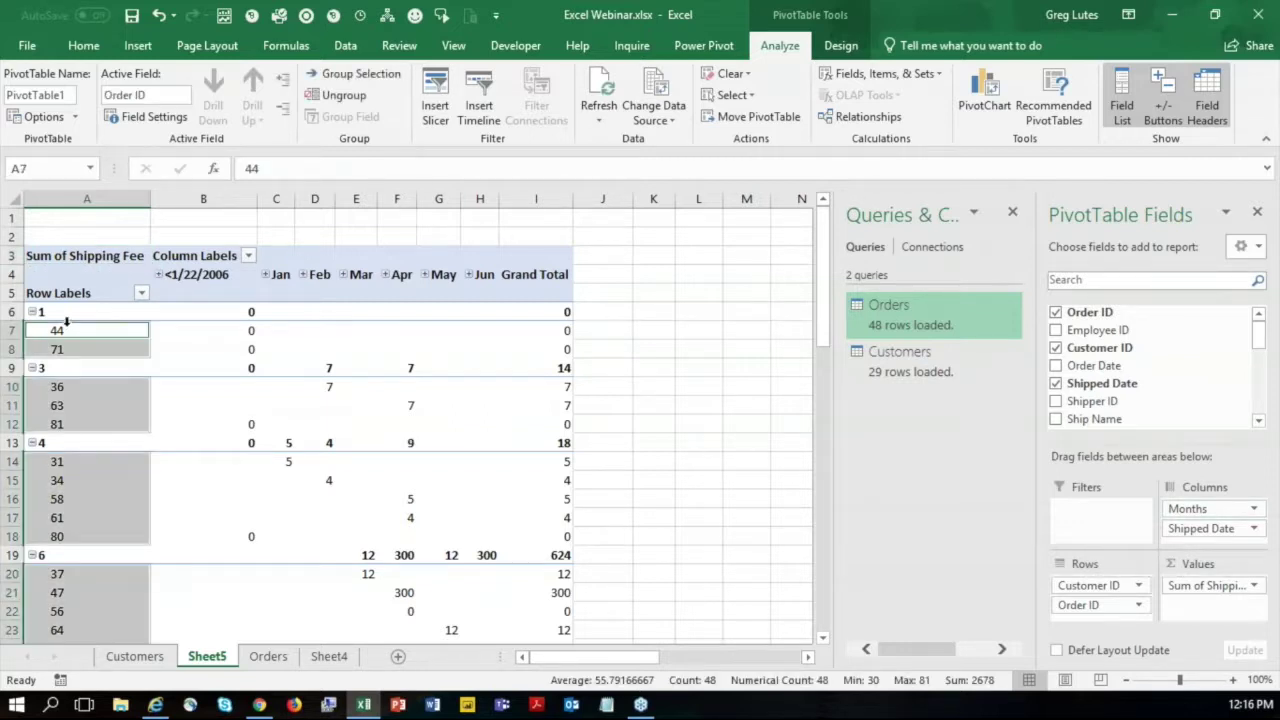
pyautogui.click(60, 328)
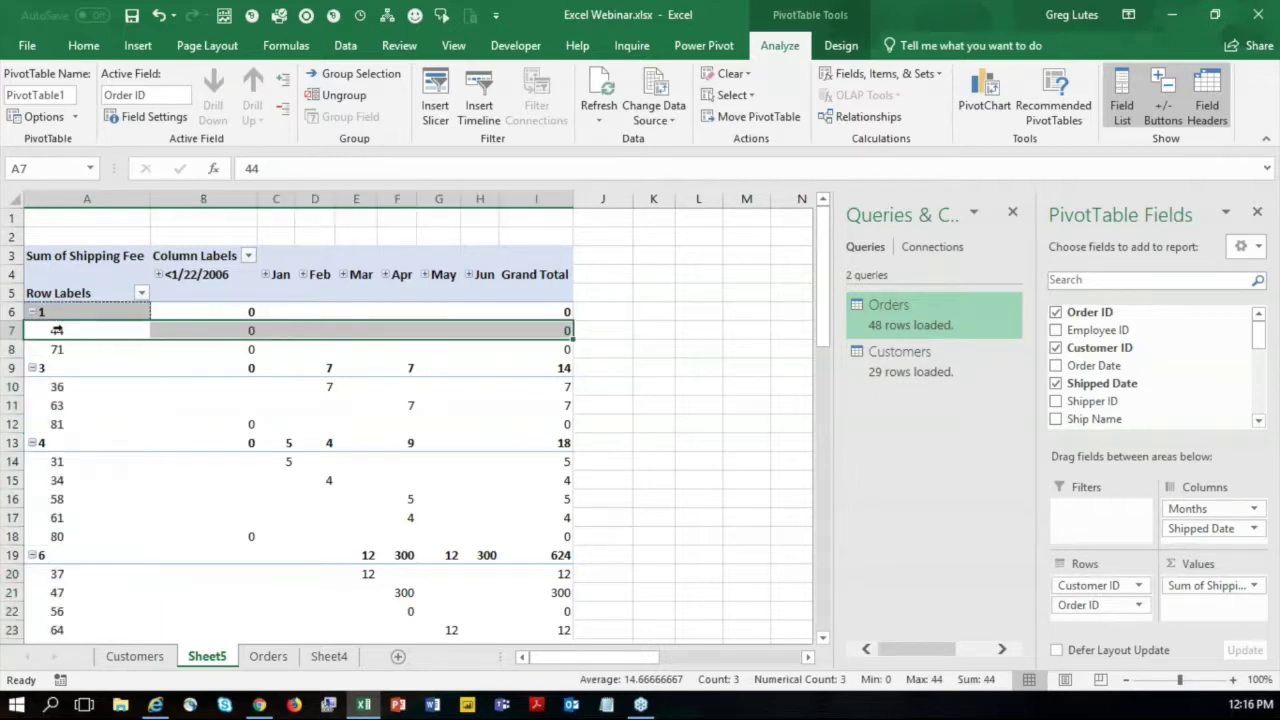
pyautogui.click(82, 338)
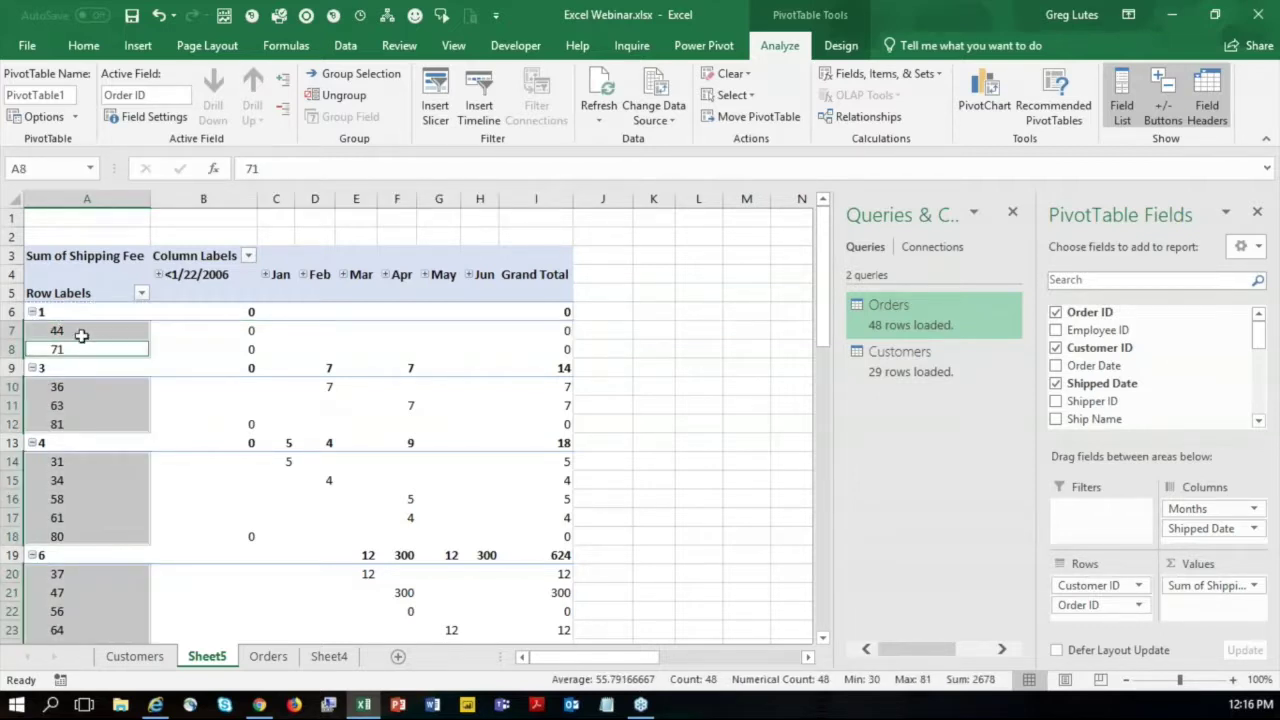
pyautogui.click(85, 335)
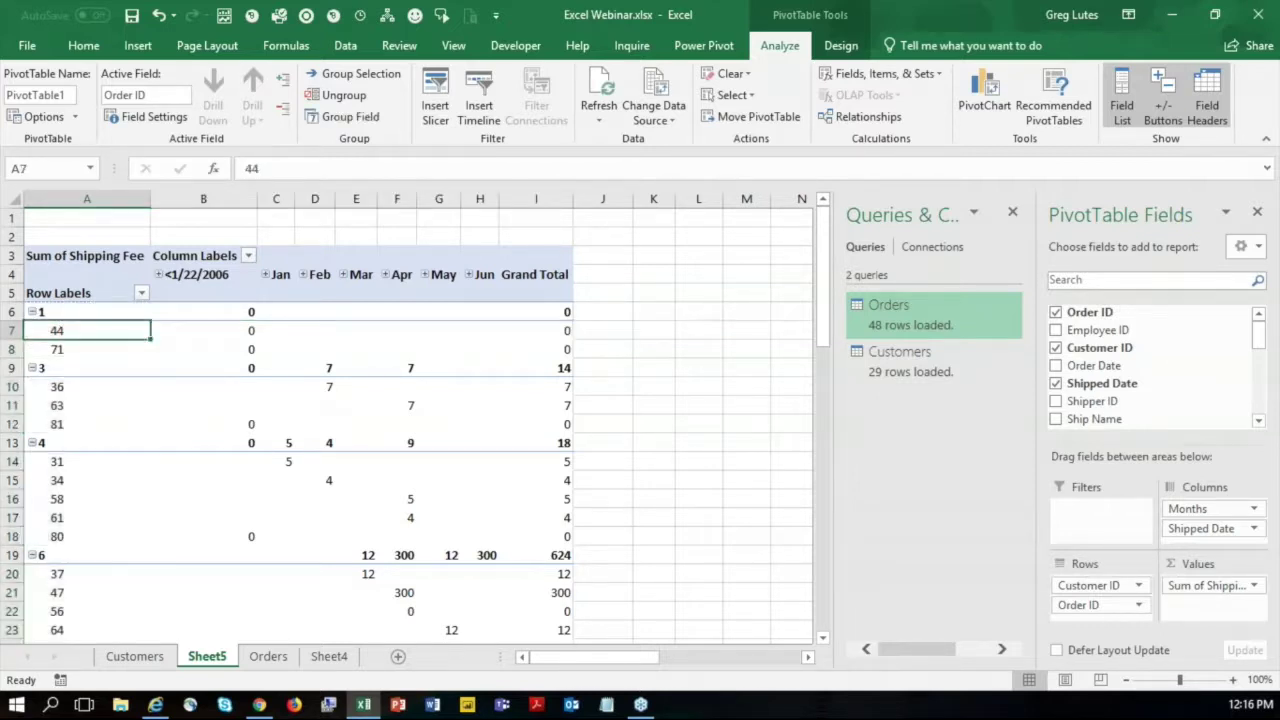
pyautogui.click(68, 312)
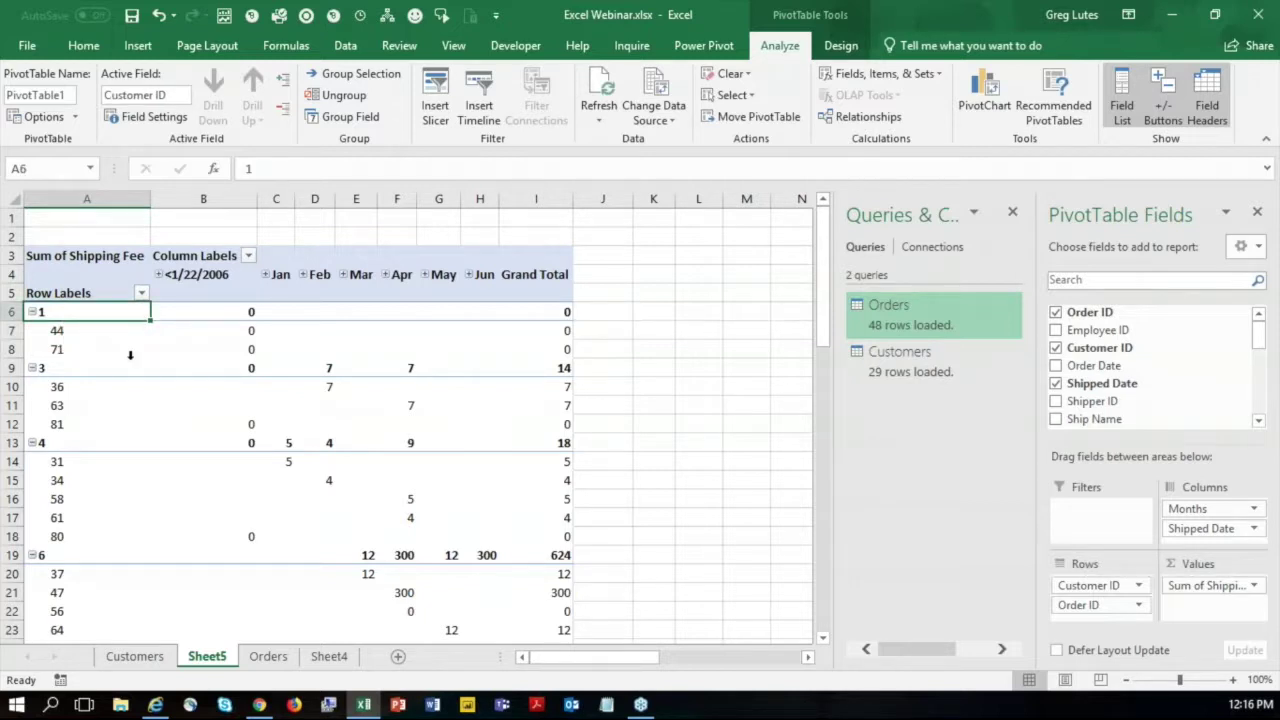
pyautogui.click(96, 330)
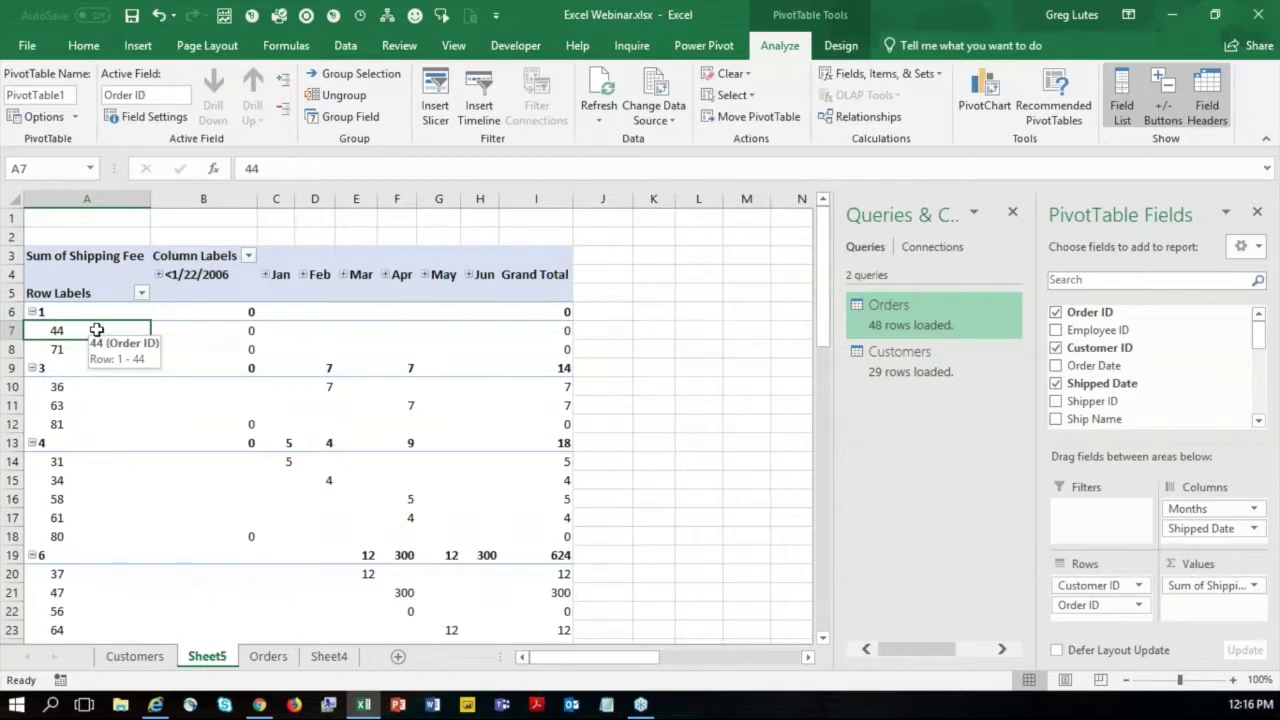
pyautogui.click(56, 311)
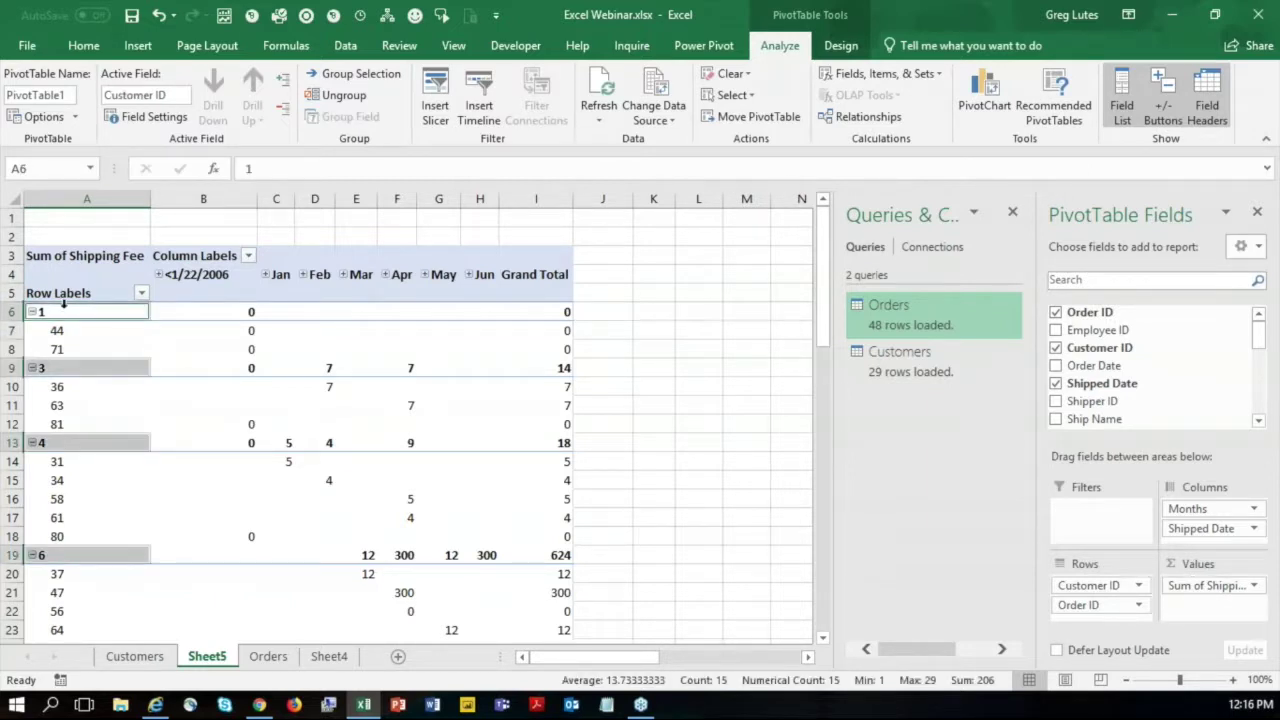
pyautogui.click(82, 444)
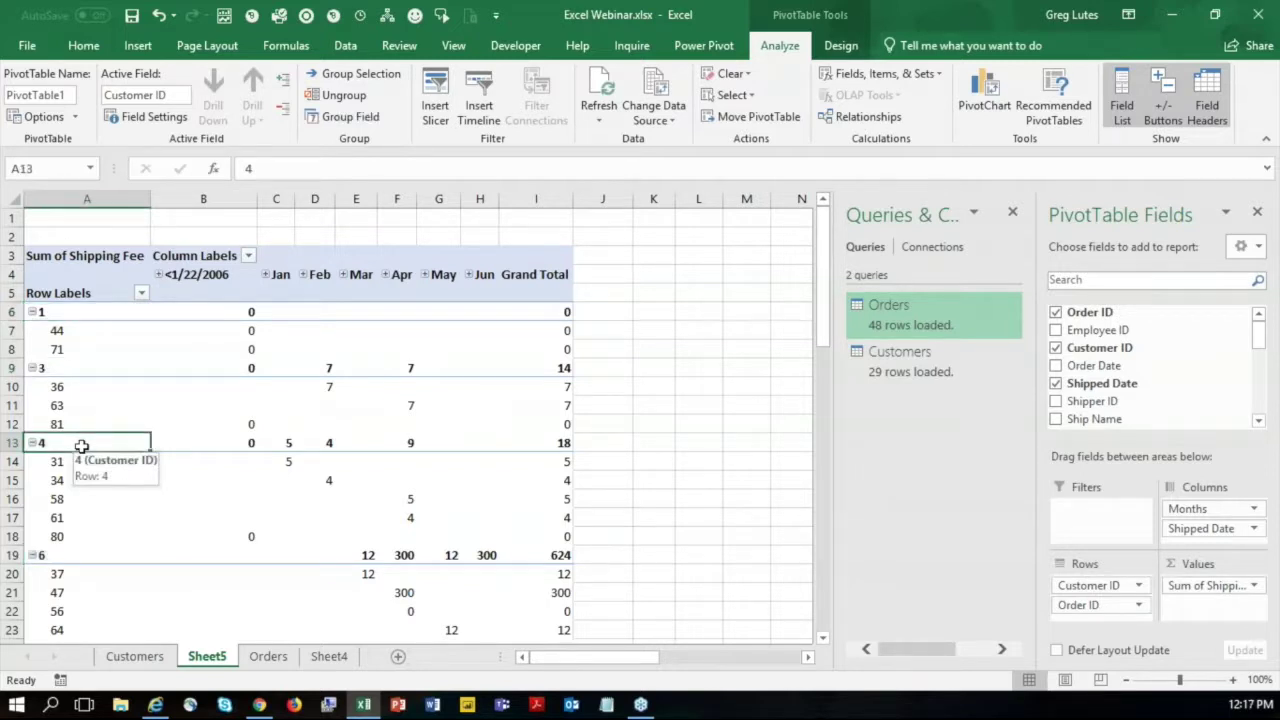
pyautogui.click(88, 554)
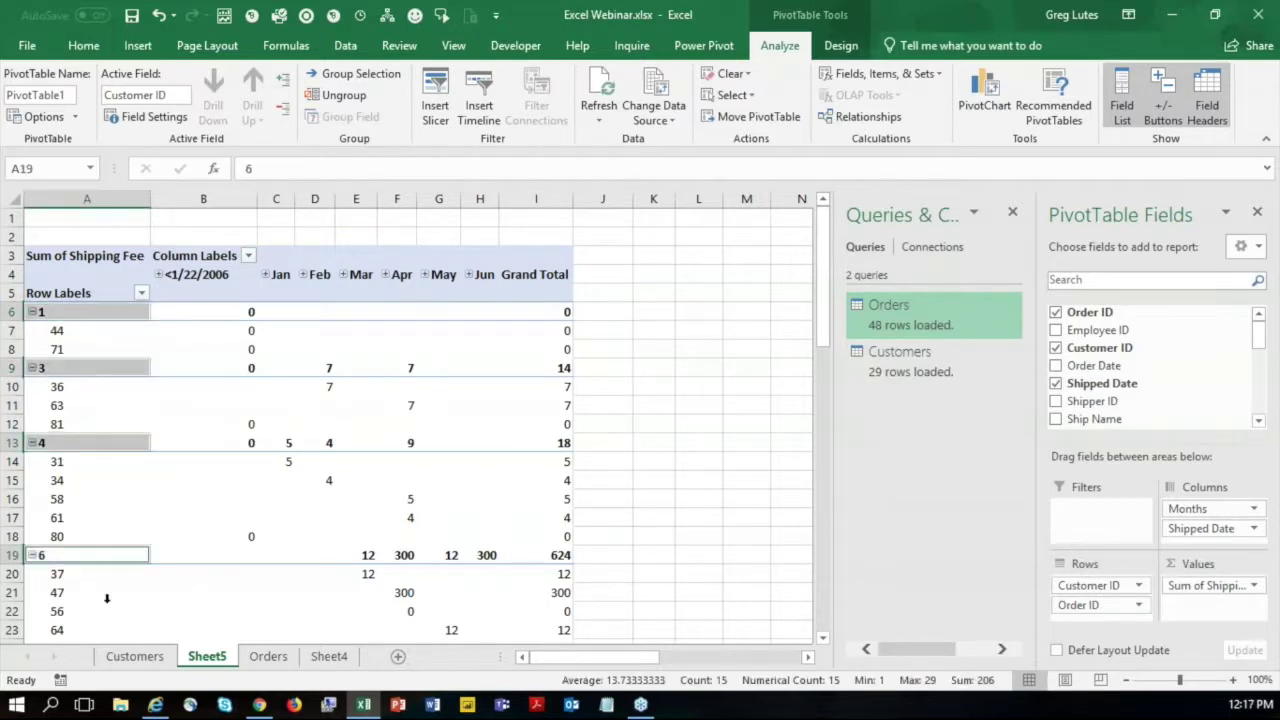
# Compare the Customers sheet, the Orders sheet and the PivotTable, and inspect the first Customer ID in the Orders table.
pyautogui.click(140, 658)
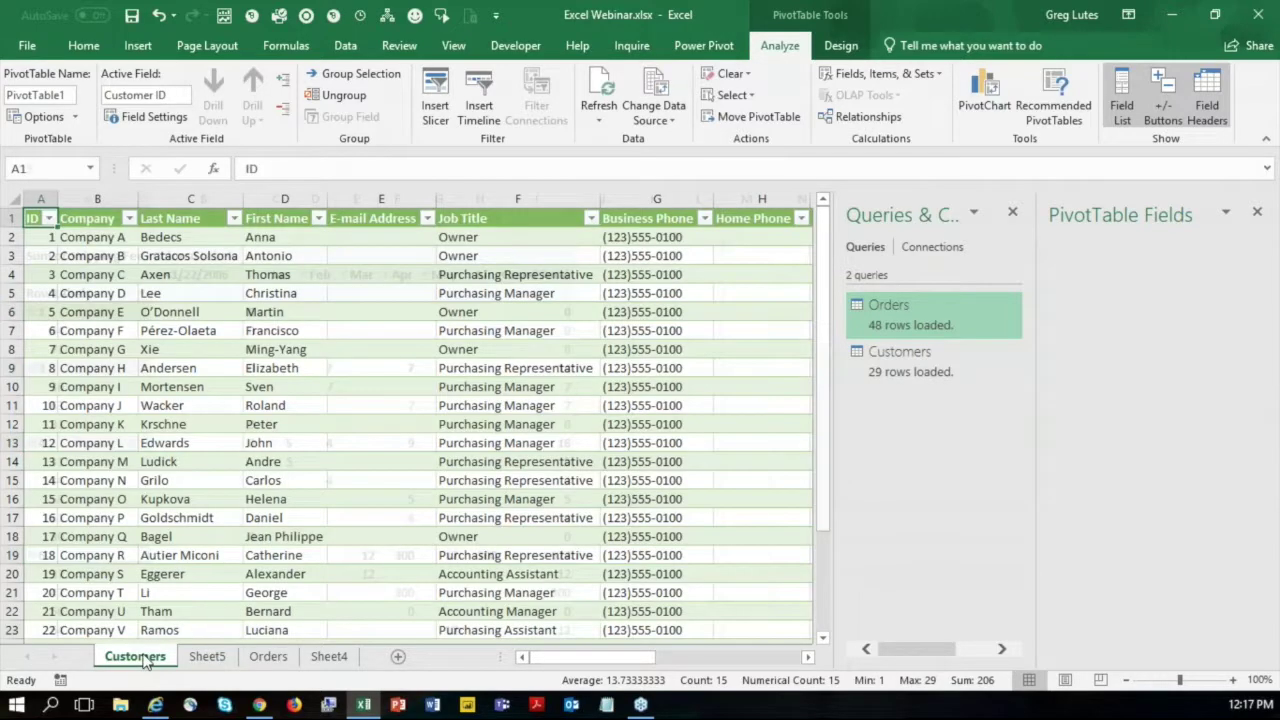
pyautogui.click(262, 656)
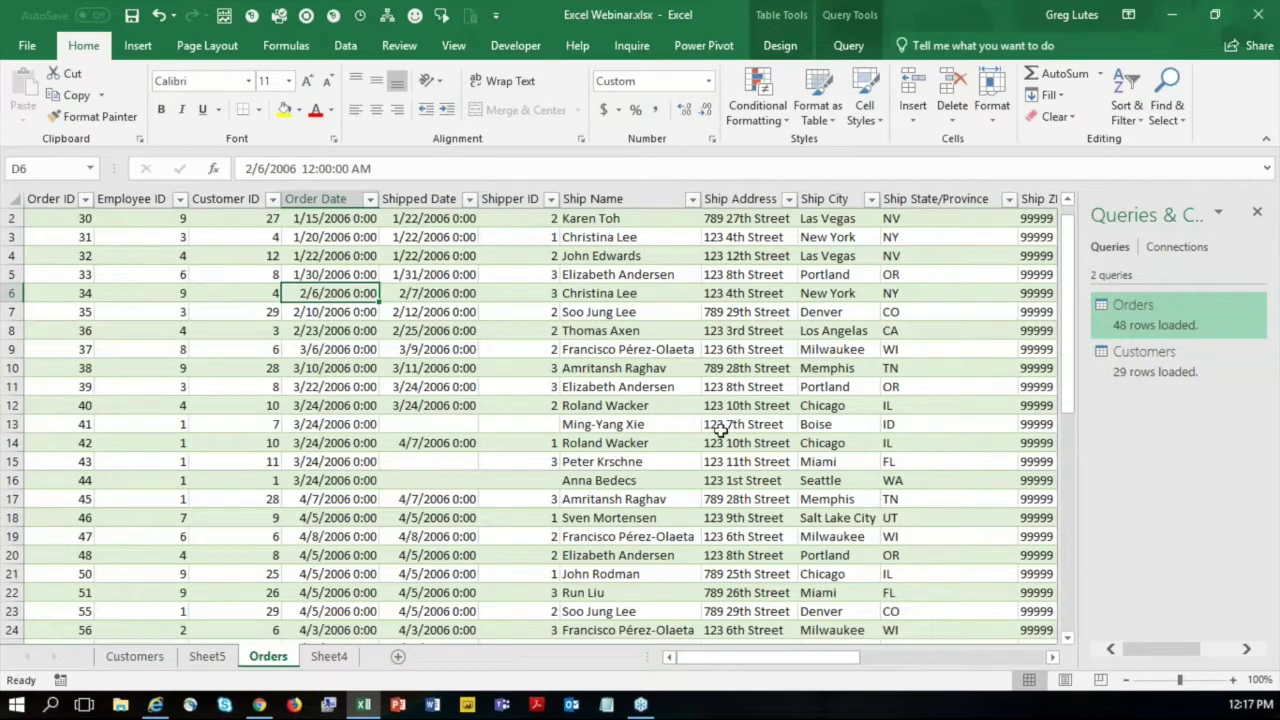
pyautogui.click(209, 658)
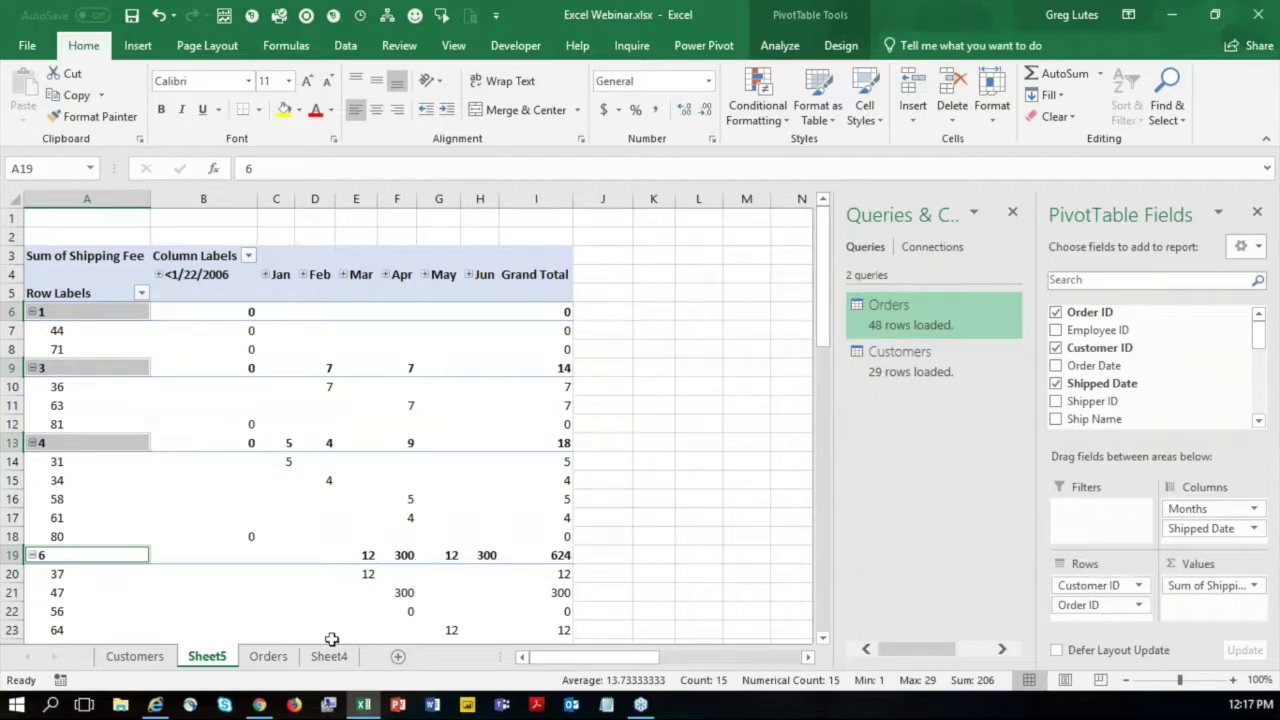
pyautogui.click(266, 657)
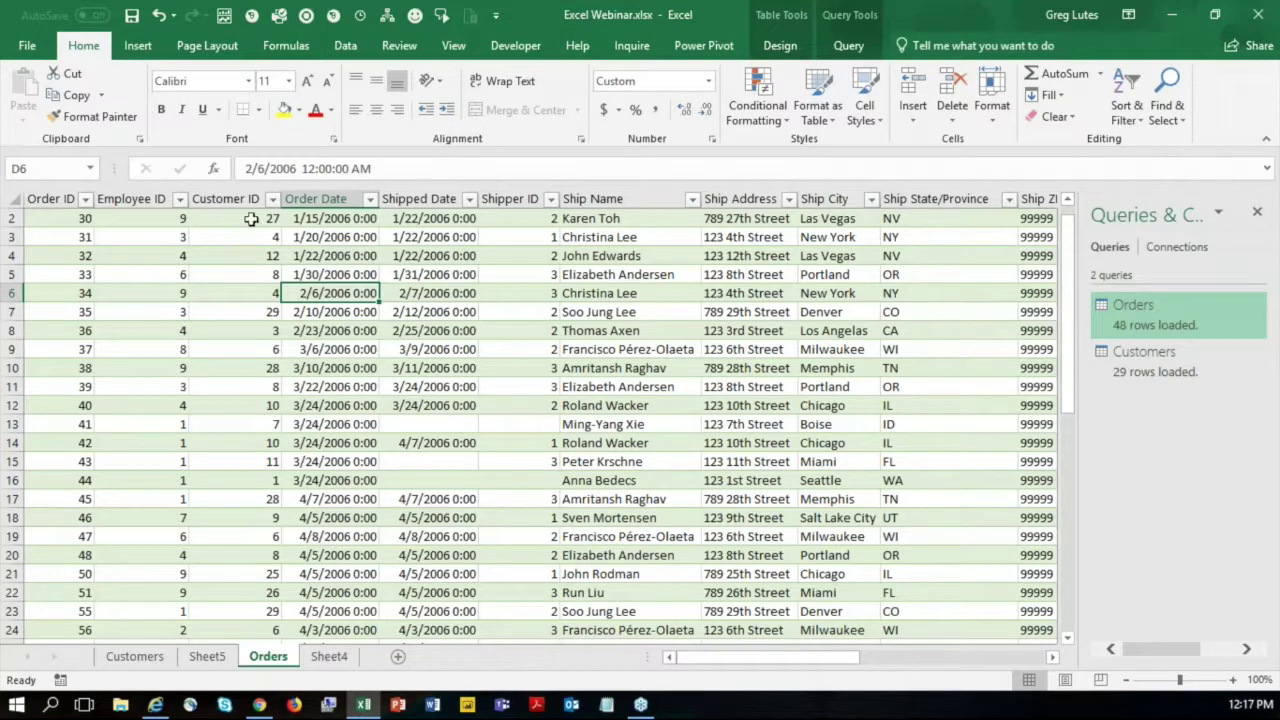
pyautogui.click(251, 219)
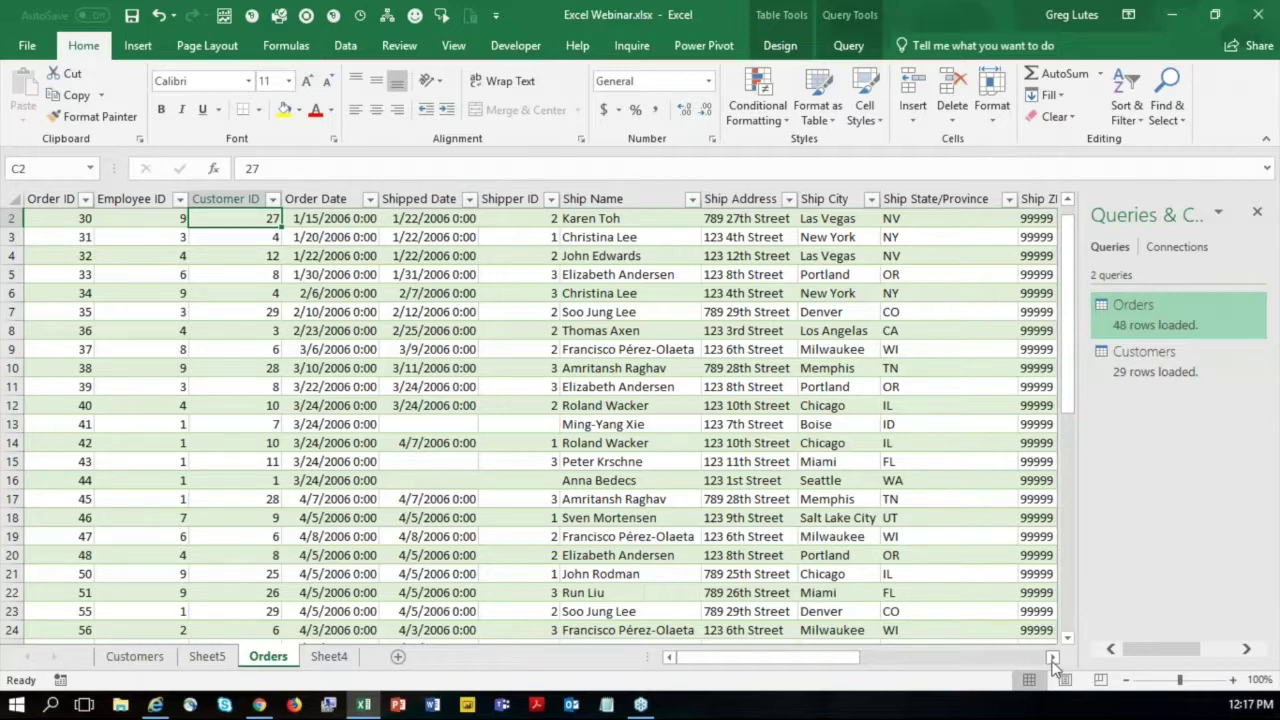
# Add a Customer Name column to the end of the Orders table by entering its header in U1.
pyautogui.moveTo(1052, 660); pyautogui.dragTo(1052, 664)
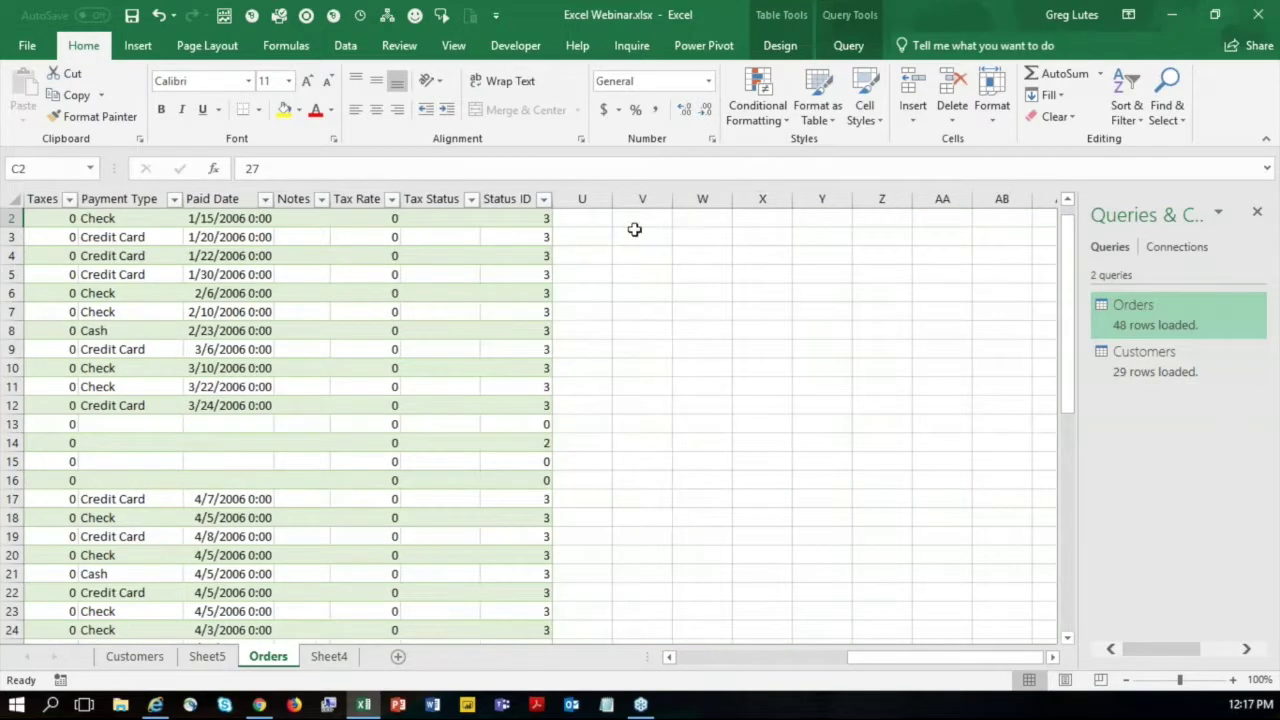
pyautogui.click(572, 217)
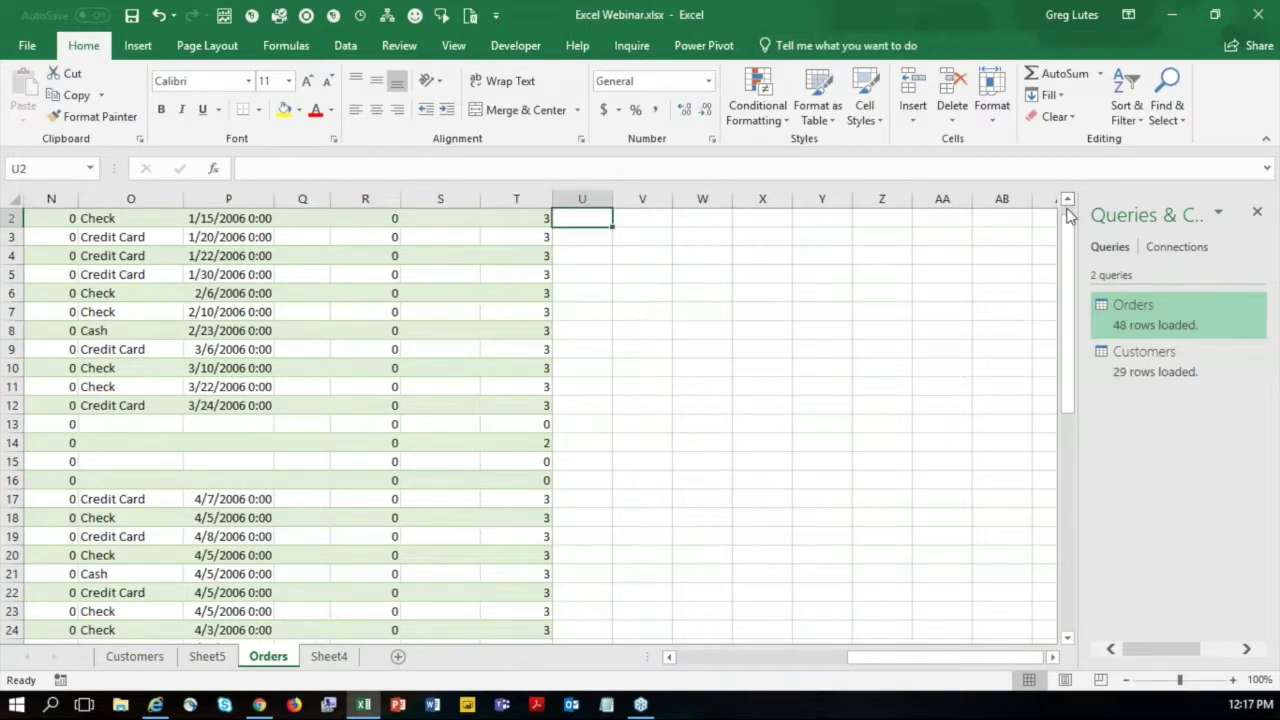
pyautogui.moveTo(1070, 218); pyautogui.dragTo(1068, 212)
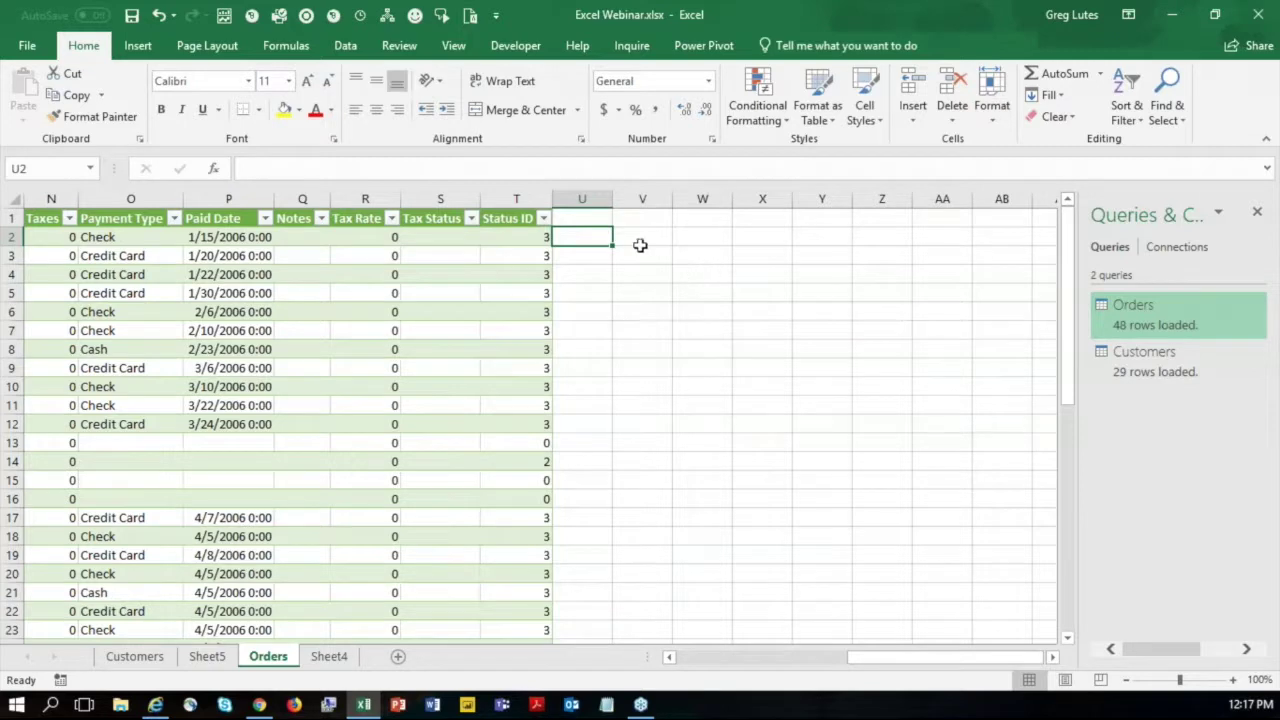
pyautogui.click(597, 216)
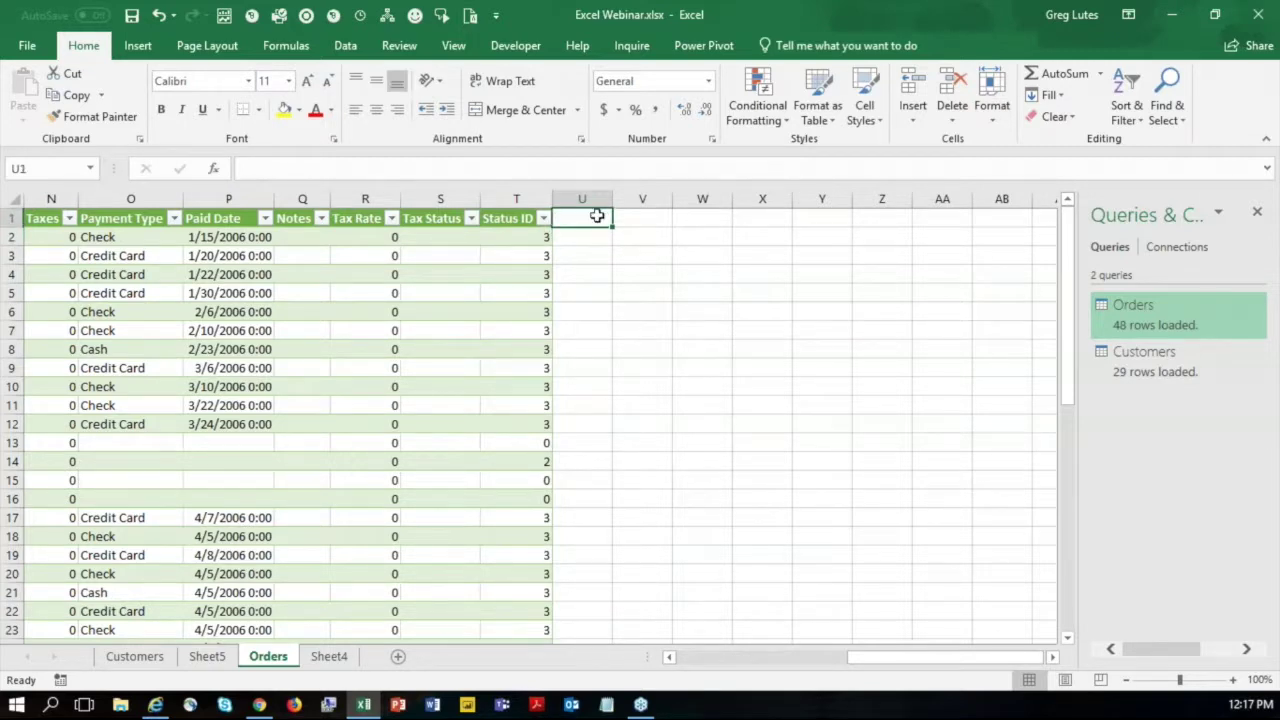
pyautogui.write('Customer Name')
pyautogui.press('Return')
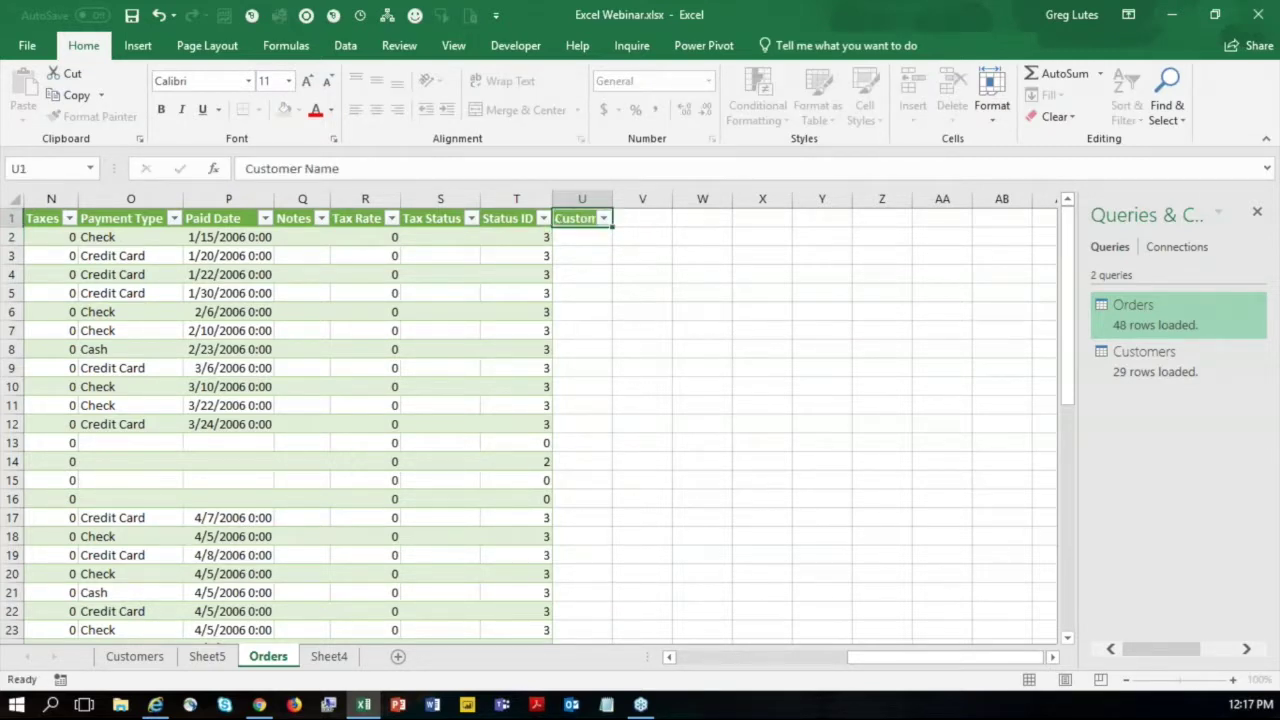
# Fill the Customer Name column from U2 with the formula =VLOOKUP([Customer ID],Customers,2,FALSE).
pyautogui.write('=vlookup')
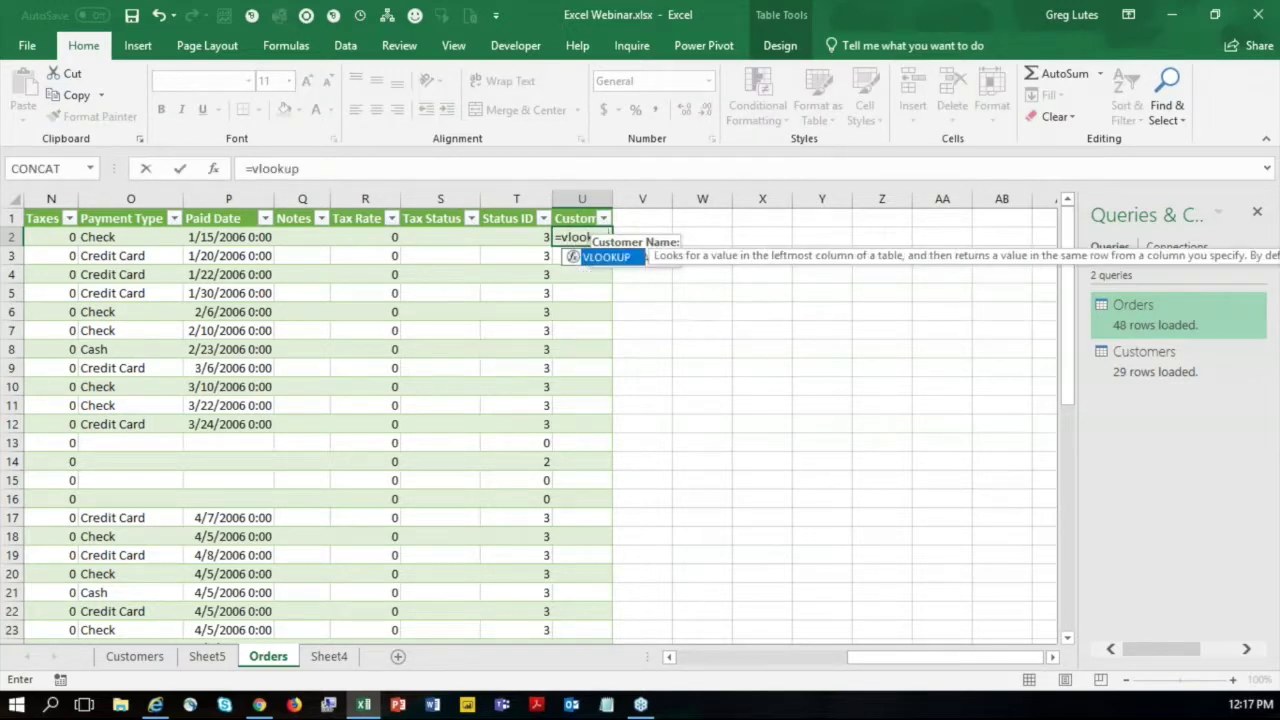
pyautogui.write('(')
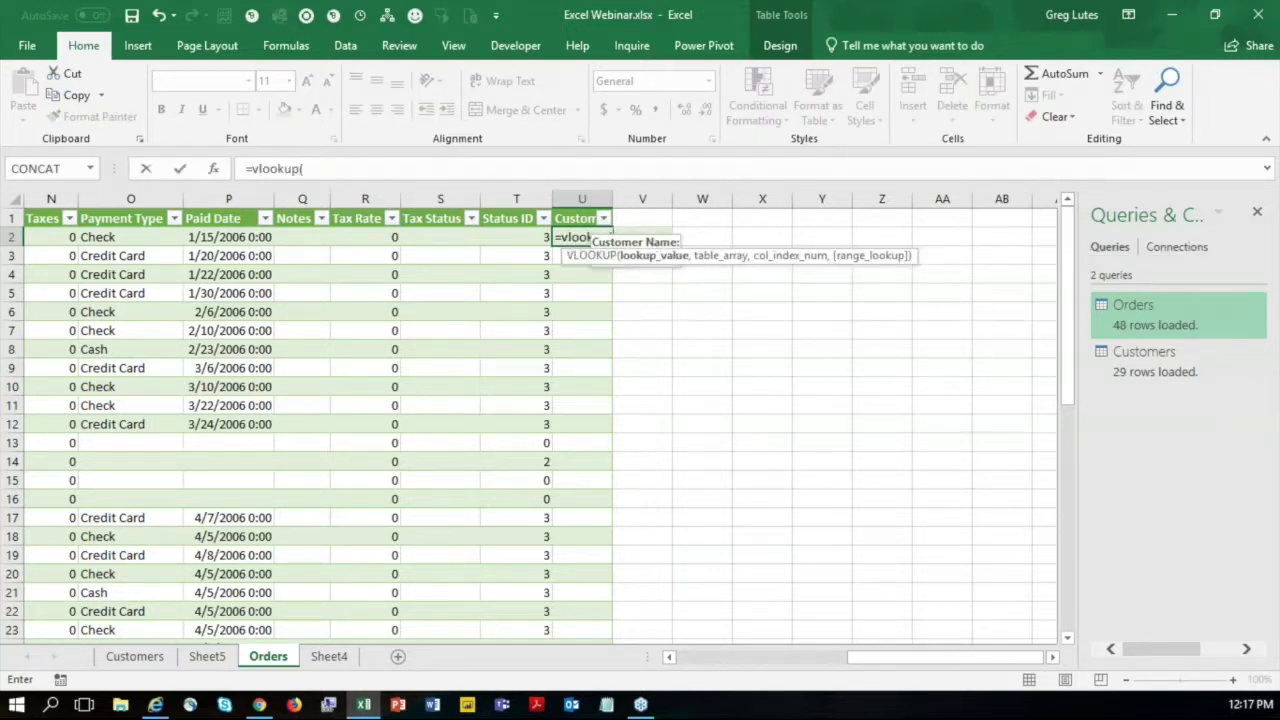
pyautogui.write('[cu')
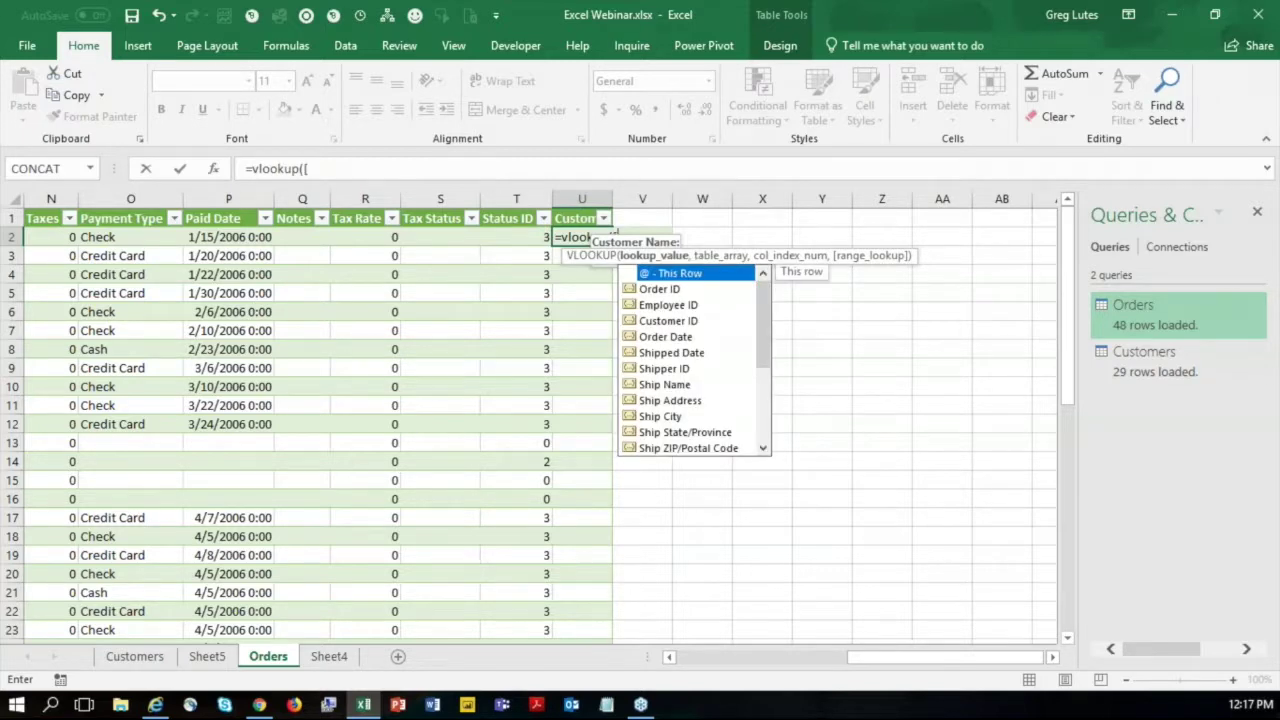
pyautogui.press('Tab')
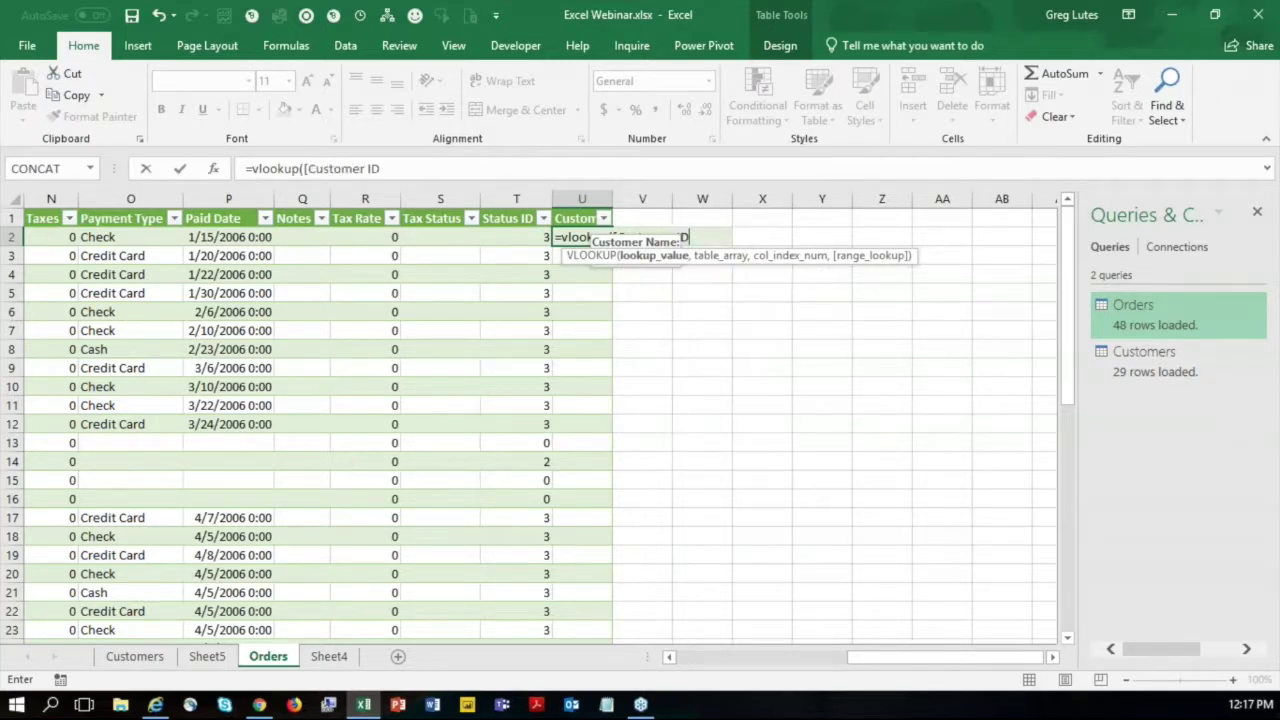
pyautogui.write(',')
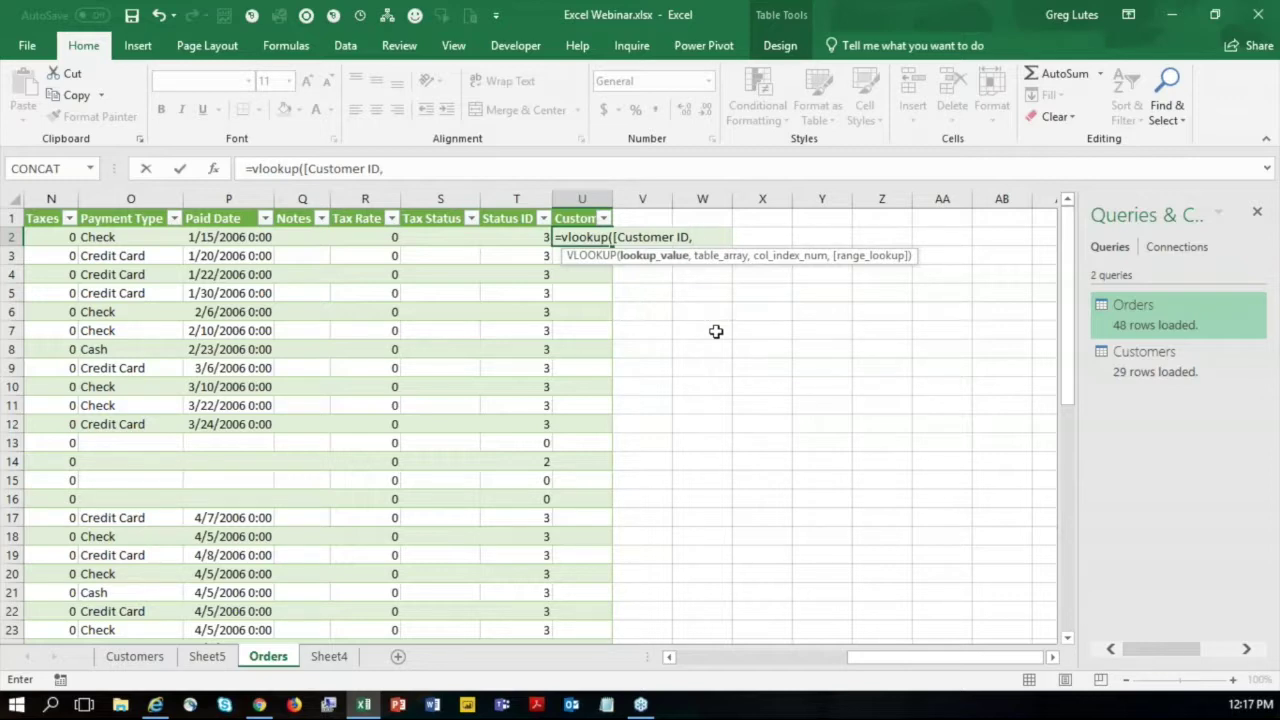
pyautogui.press('BackSpace')
pyautogui.press('BackSpace')
pyautogui.press('BackSpace')
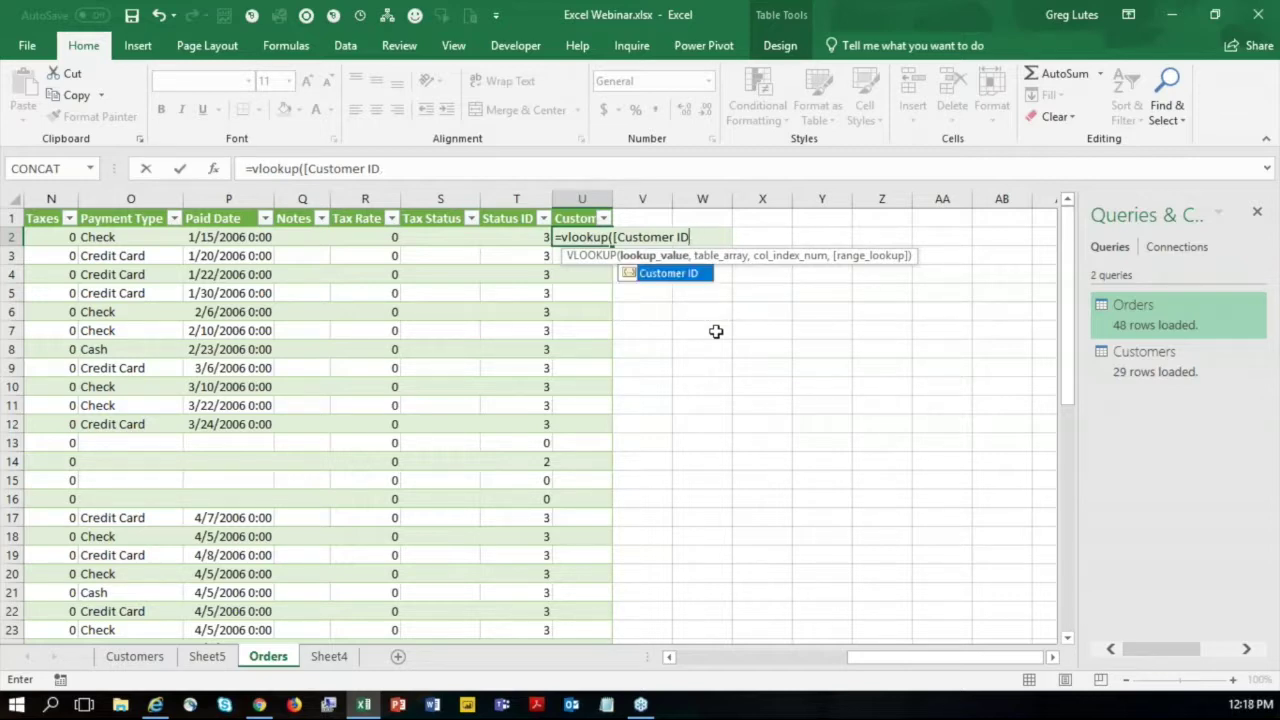
pyautogui.press('Tab')
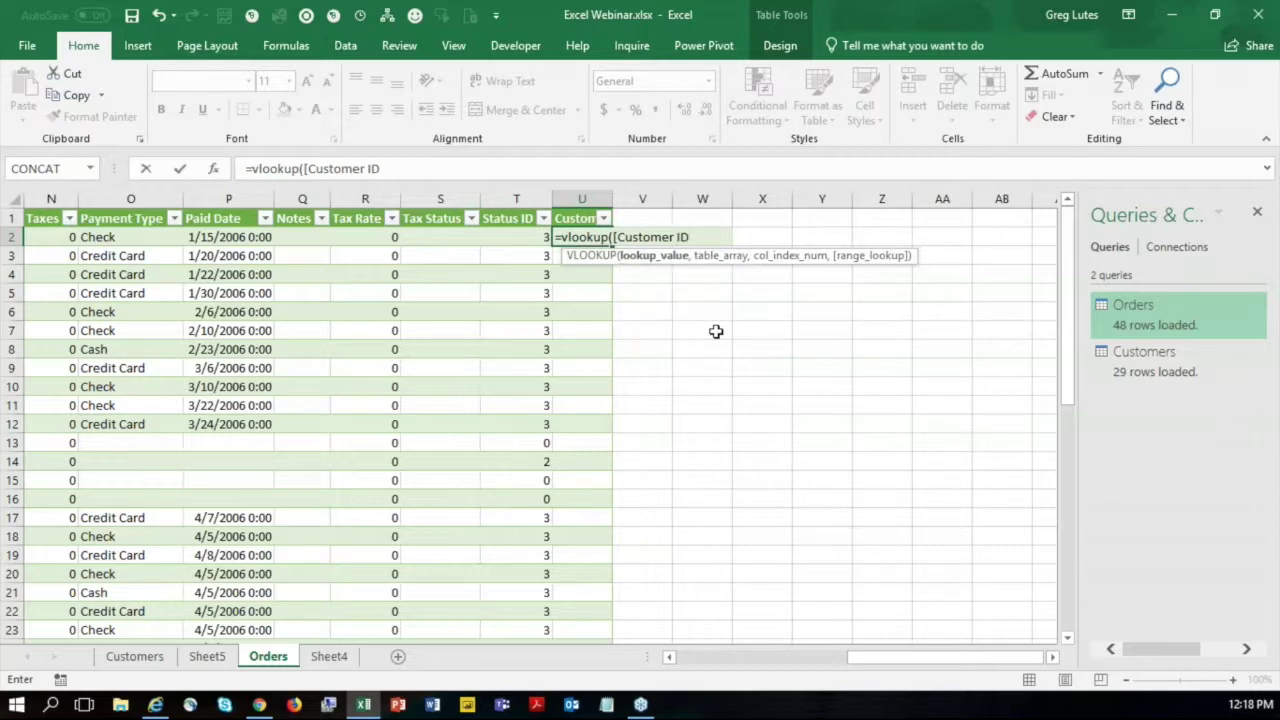
pyautogui.write('],')
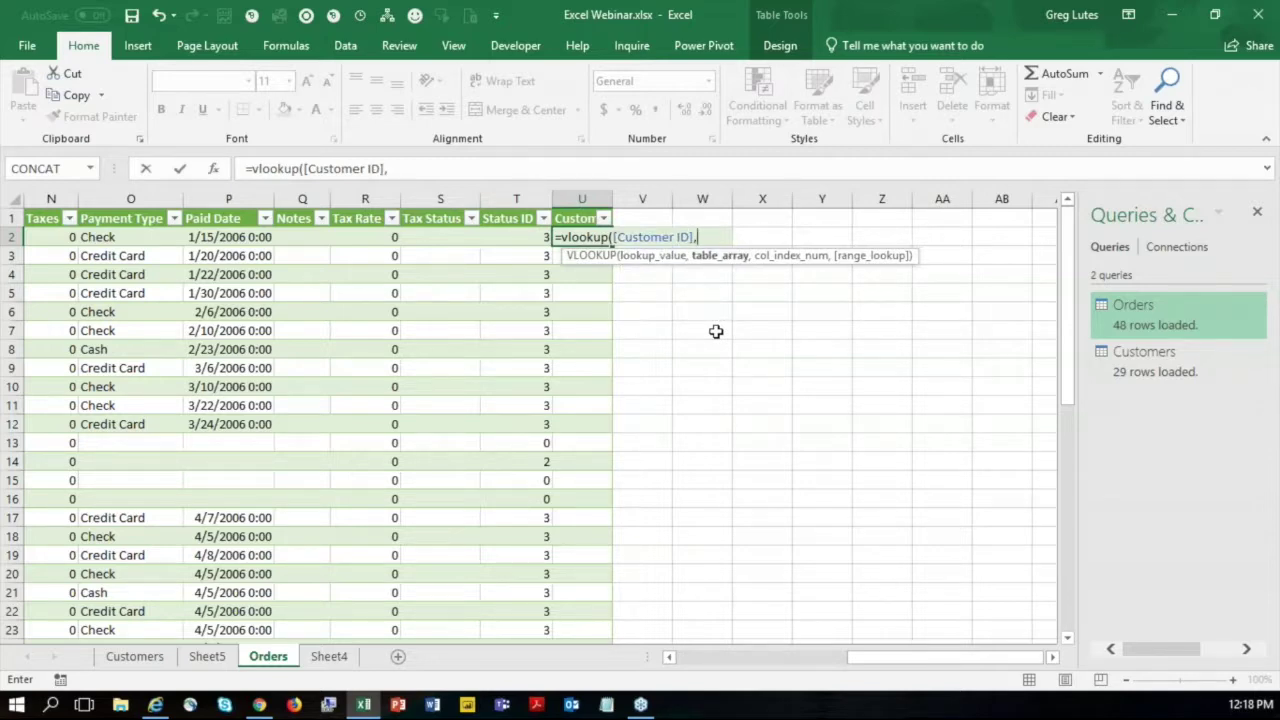
pyautogui.write('Customers')
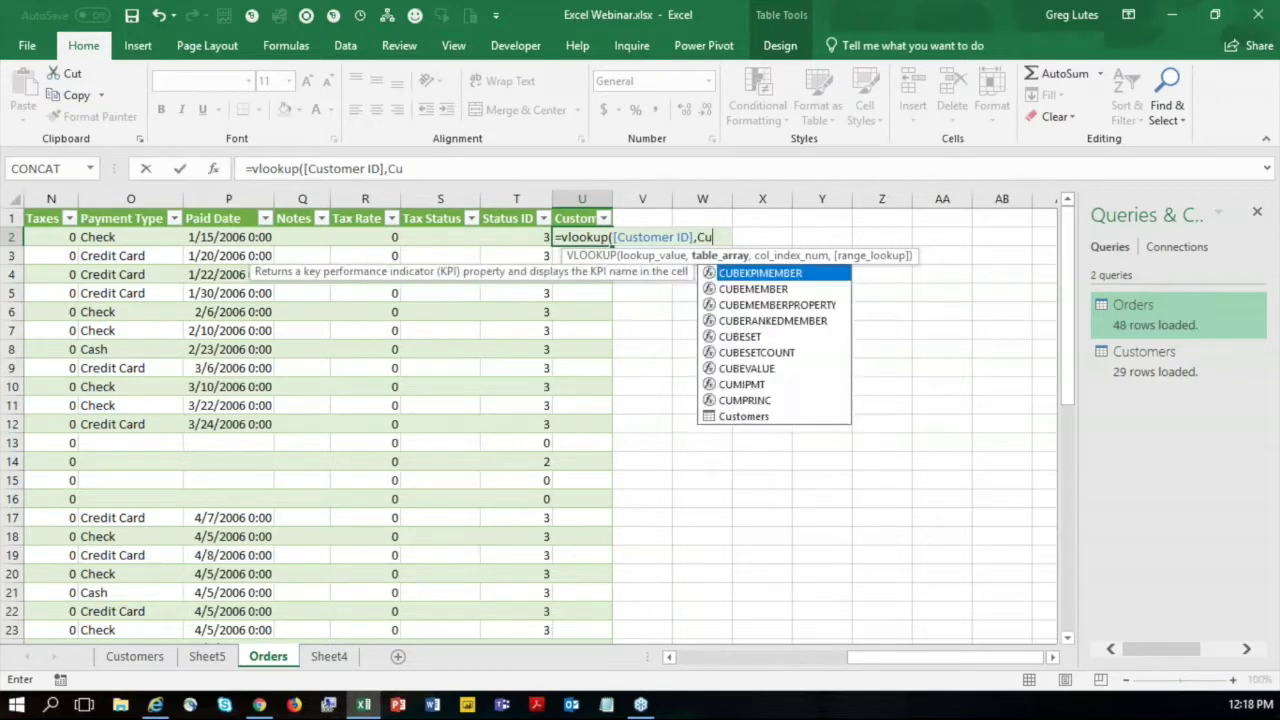
pyautogui.write(',')
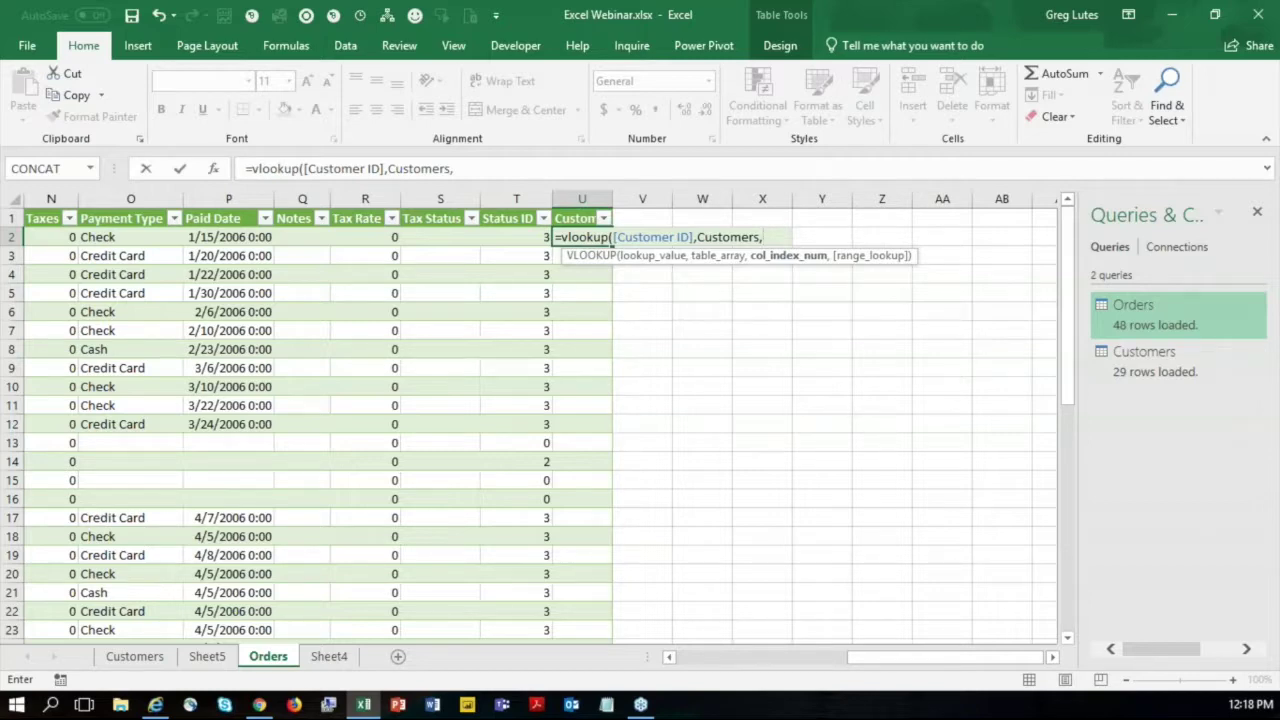
pyautogui.write('2,')
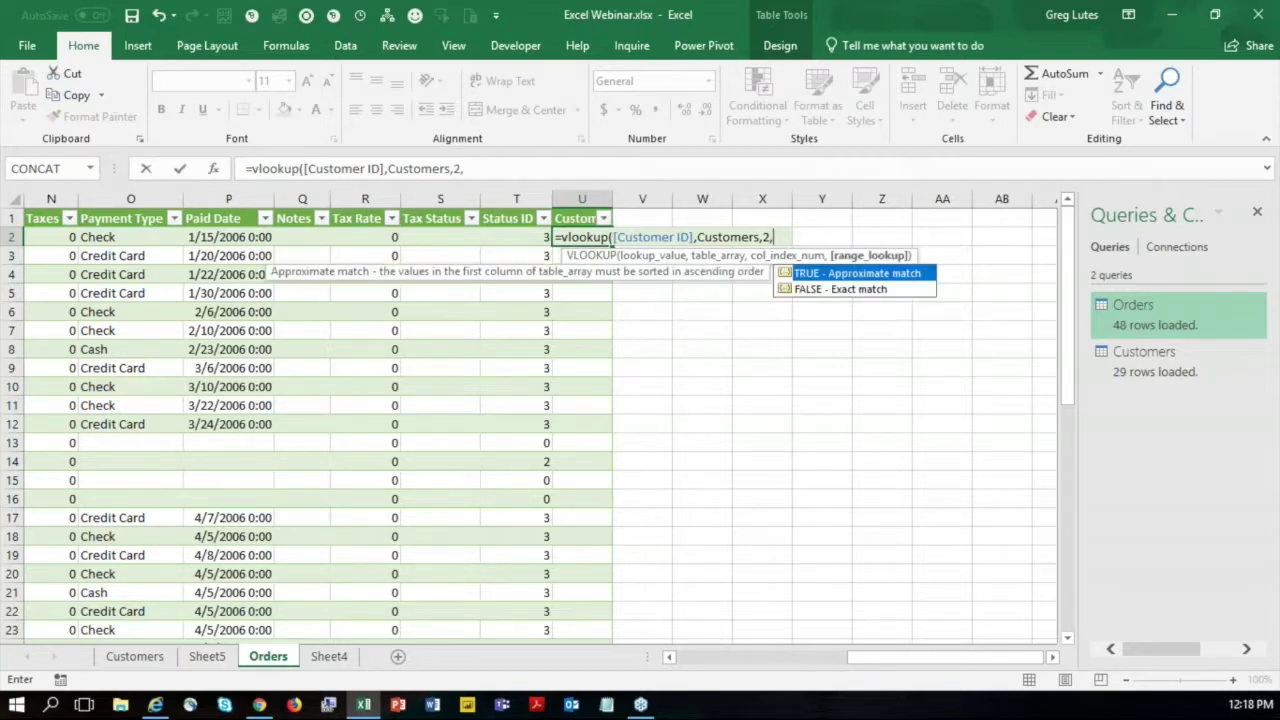
pyautogui.write('False')
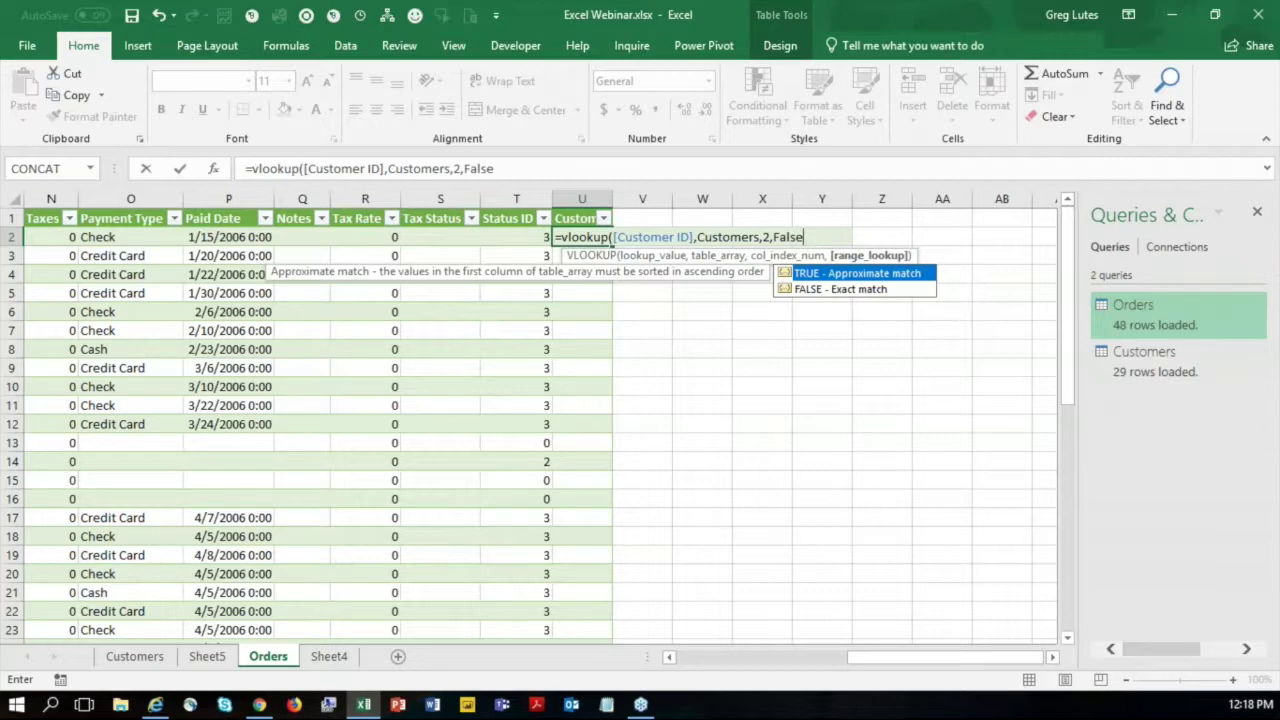
pyautogui.write(')')
pyautogui.press('Return')
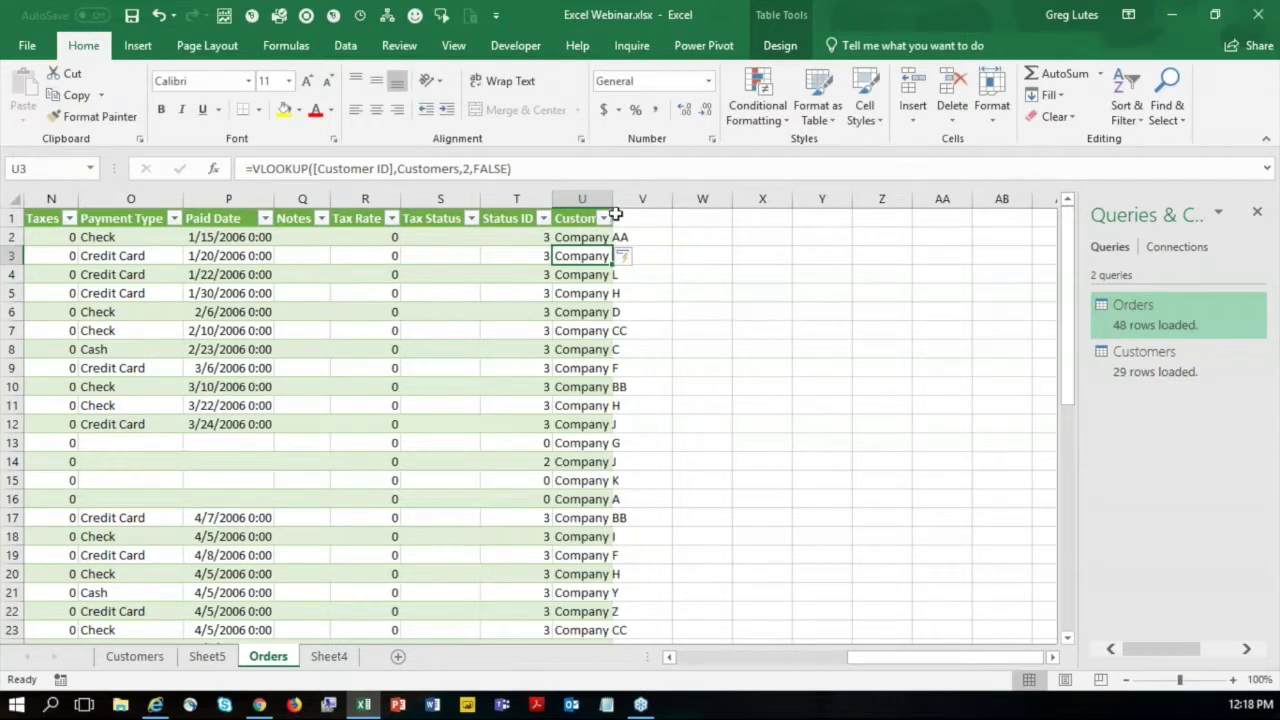
# Widen the Customer Name column to show its full header and company names, and return to the PivotTable on Sheet5.
pyautogui.moveTo(612, 192); pyautogui.dragTo(681, 193)
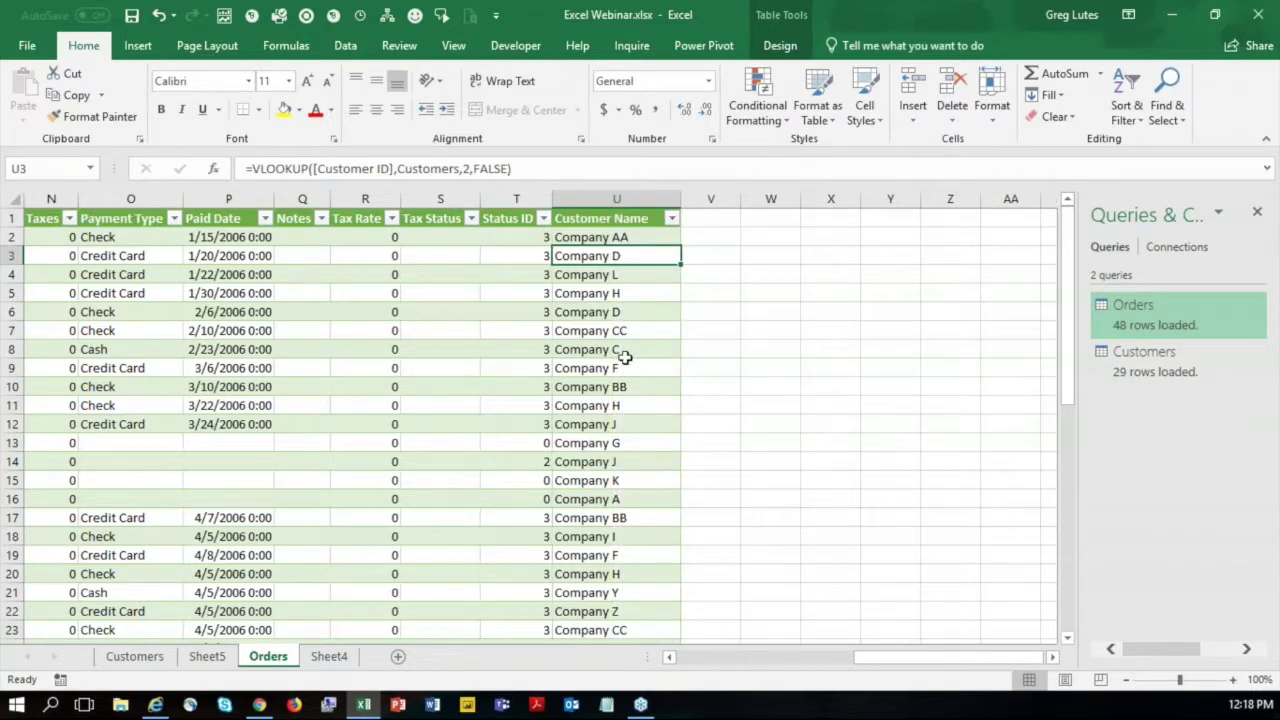
pyautogui.click(608, 293)
pyautogui.click(591, 240)
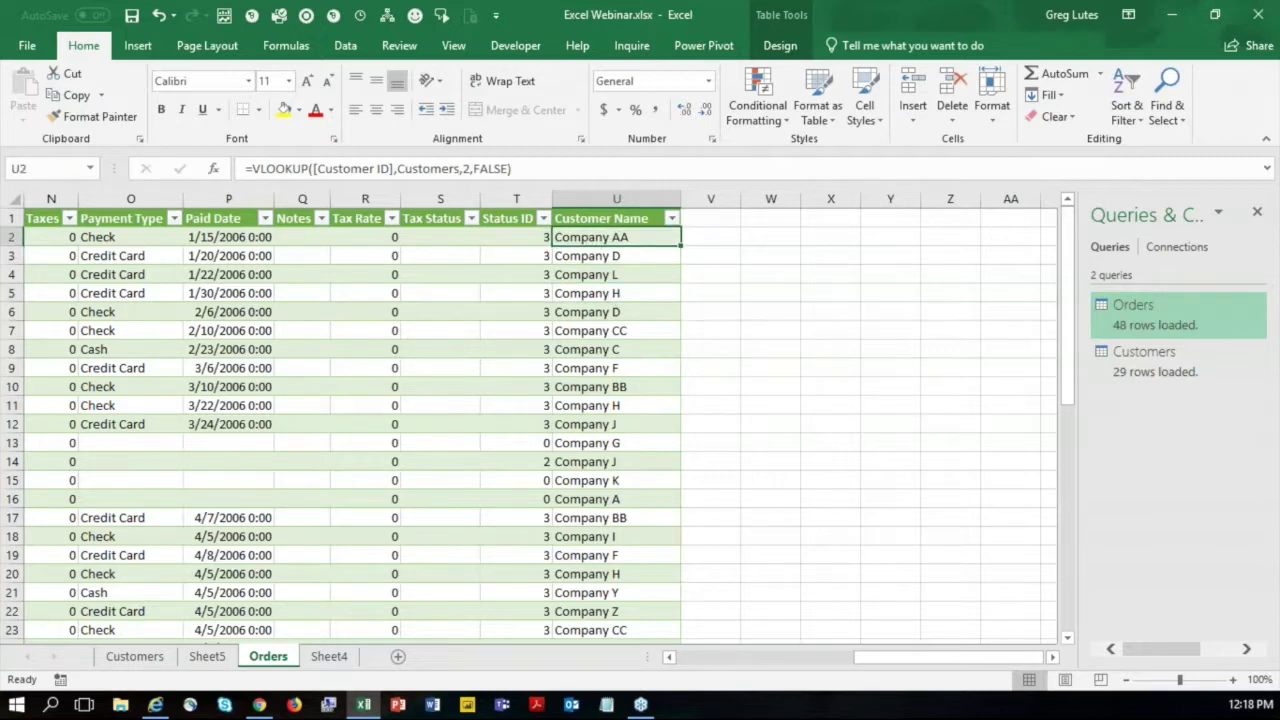
pyautogui.click(207, 656)
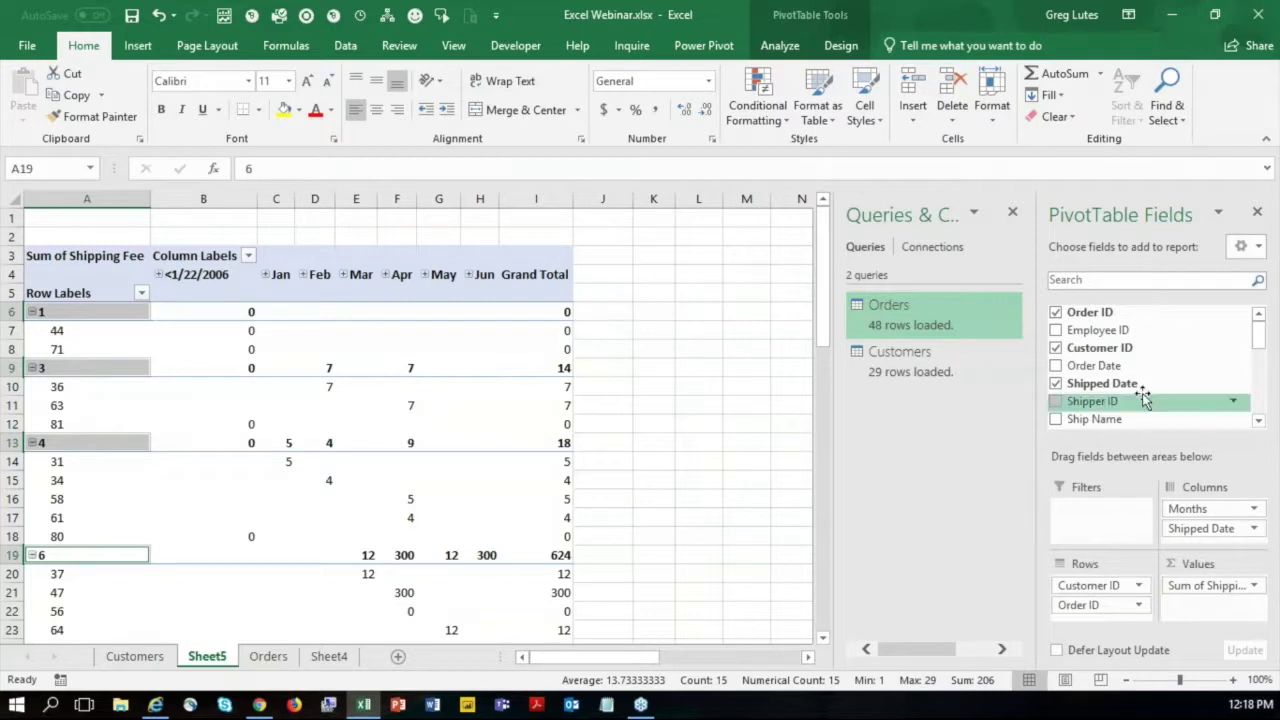
# Refresh the PivotTable and replace Customer ID with Customer Name as the row field above Order ID.
pyautogui.click(779, 45)
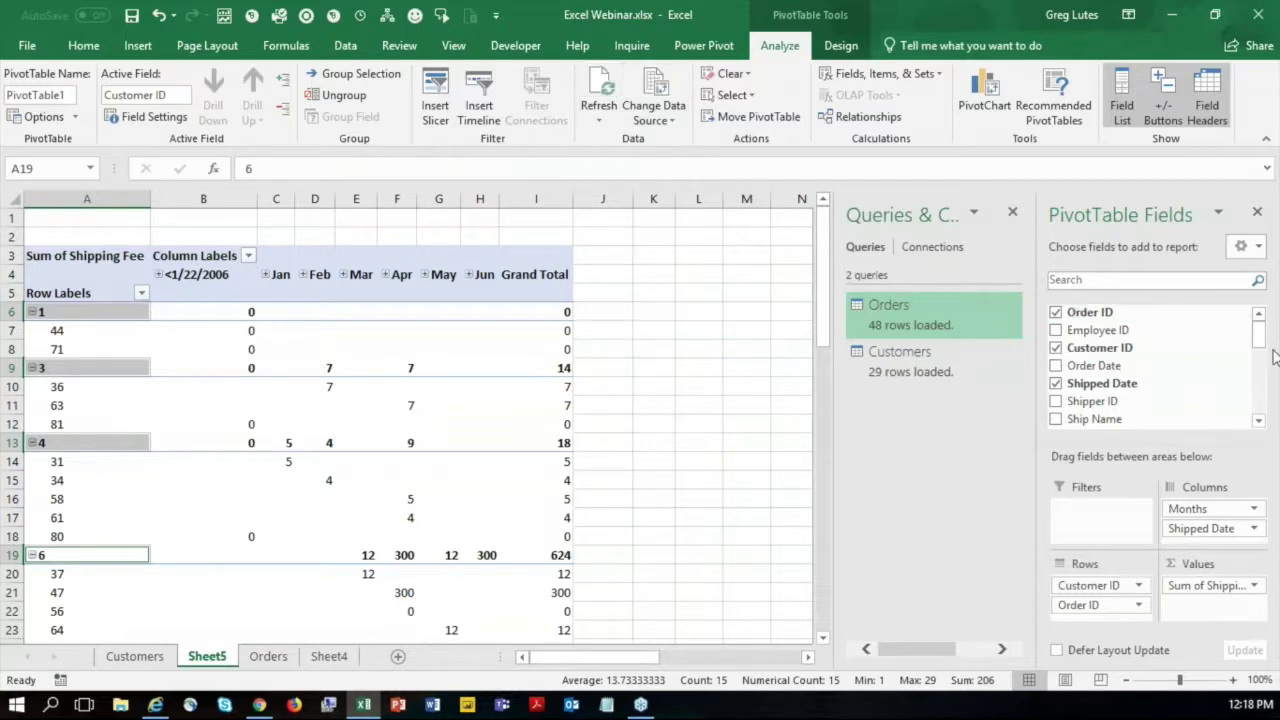
pyautogui.moveTo(1263, 343); pyautogui.dragTo(1274, 423)
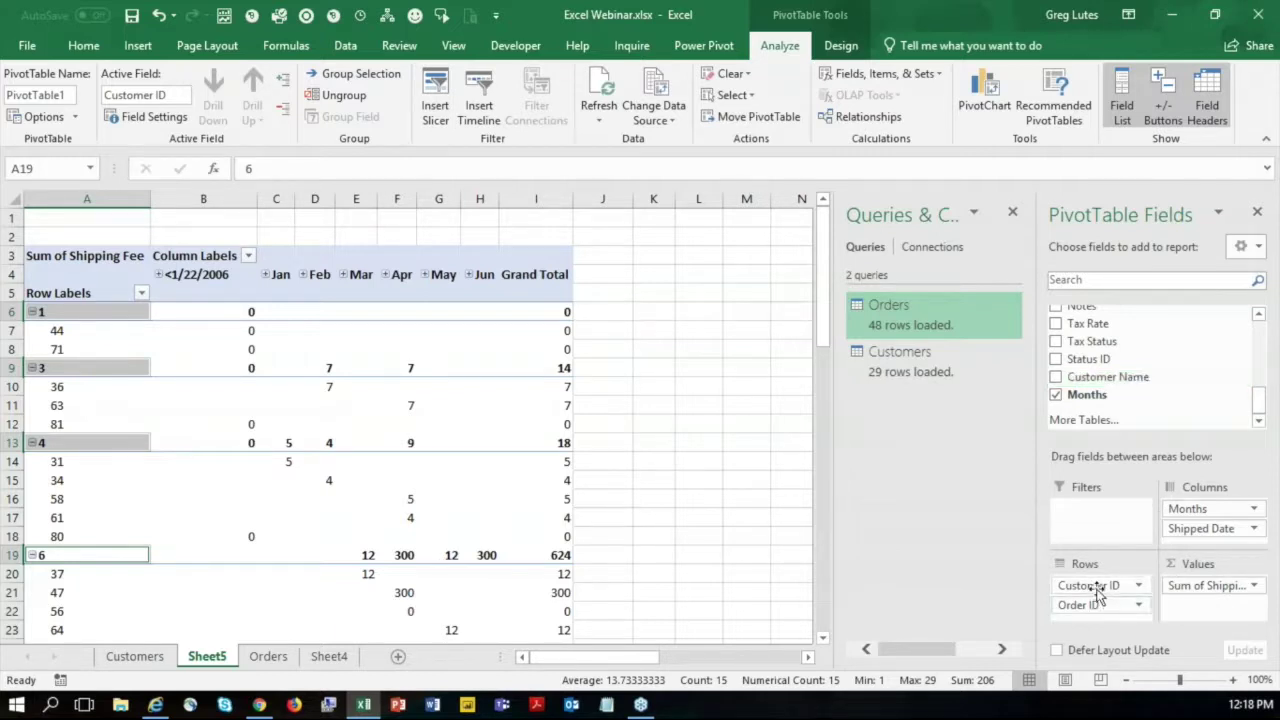
pyautogui.moveTo(1097, 590)
pyautogui.mouseDown()
pyautogui.moveTo(1128, 478)
pyautogui.moveTo(1102, 350)
pyautogui.moveTo(1118, 366)
pyautogui.moveTo(1123, 523)
pyautogui.moveTo(1110, 588)
pyautogui.mouseUp()
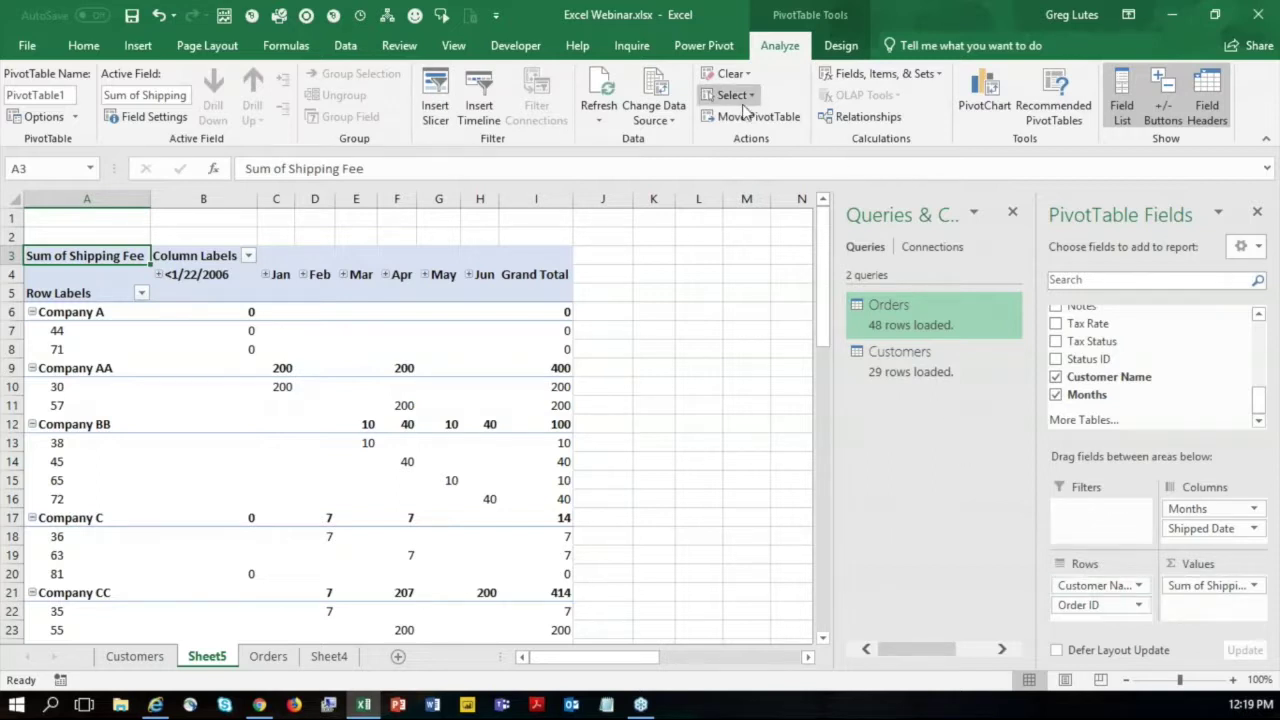
# Examine the Power Pivot commands and the available Get Data sources for files, databases, online services and other sources.
pyautogui.click(678, 50)
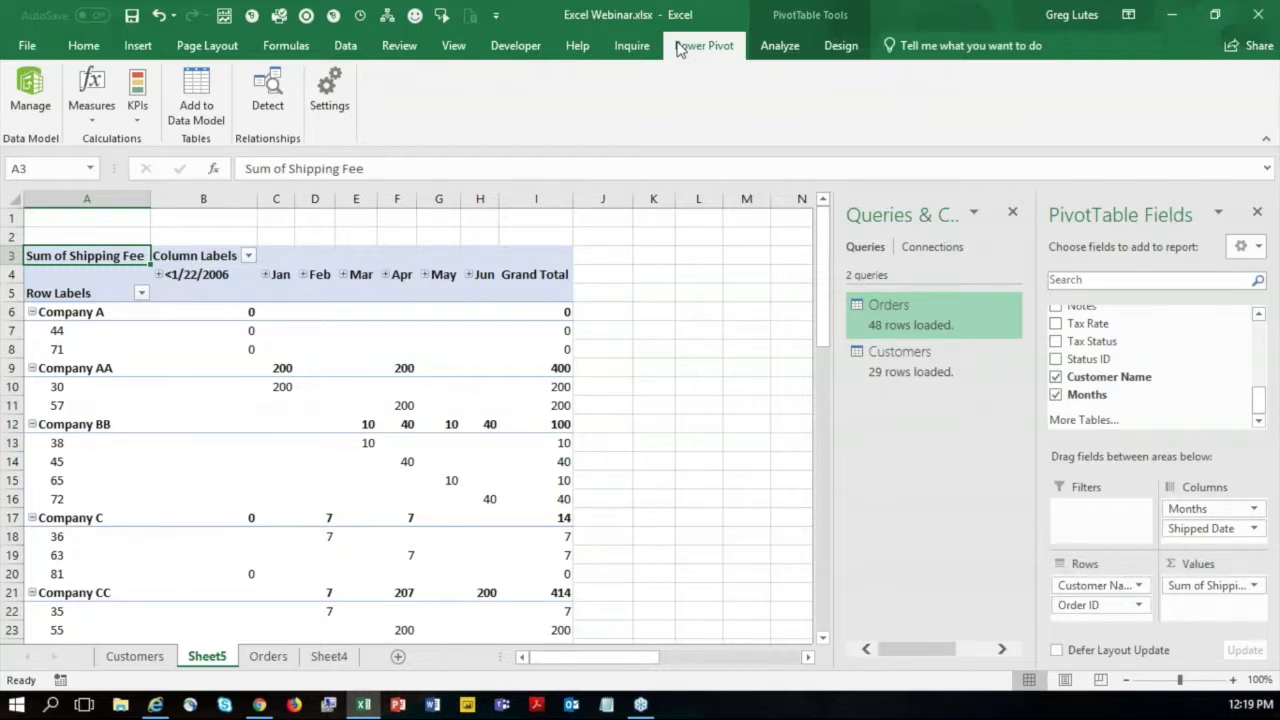
pyautogui.click(343, 46)
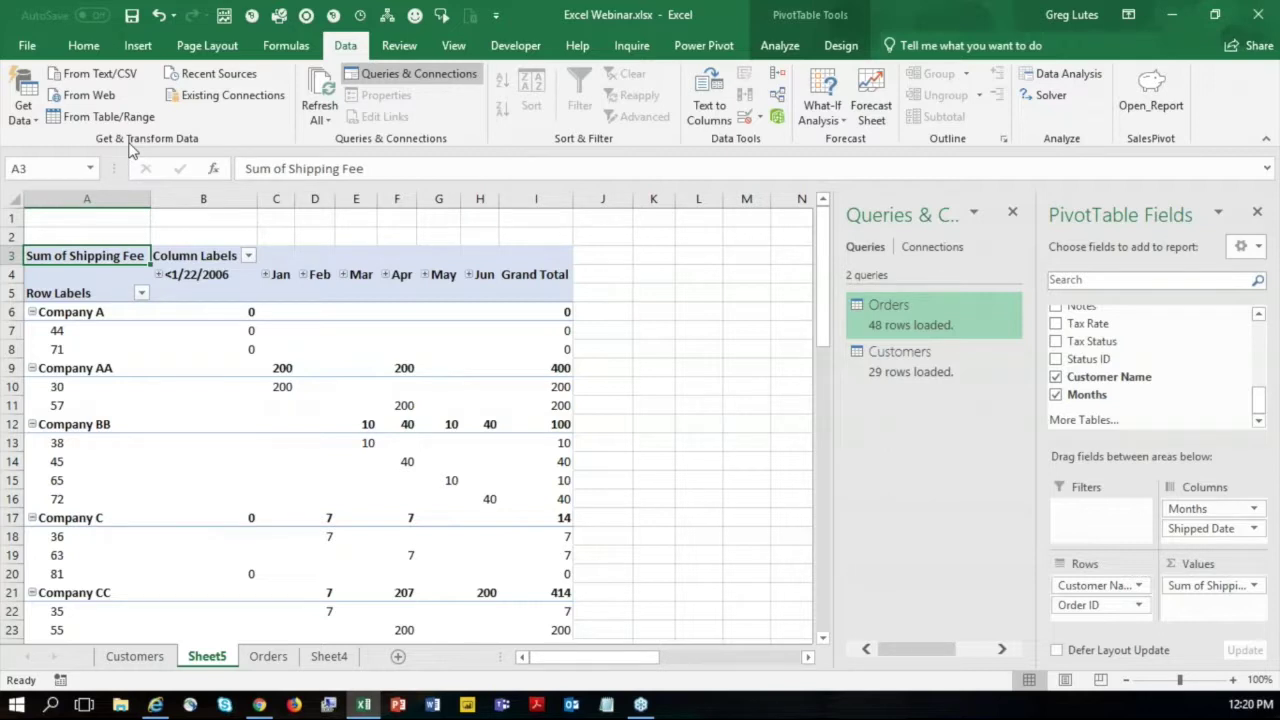
pyautogui.click(20, 118)
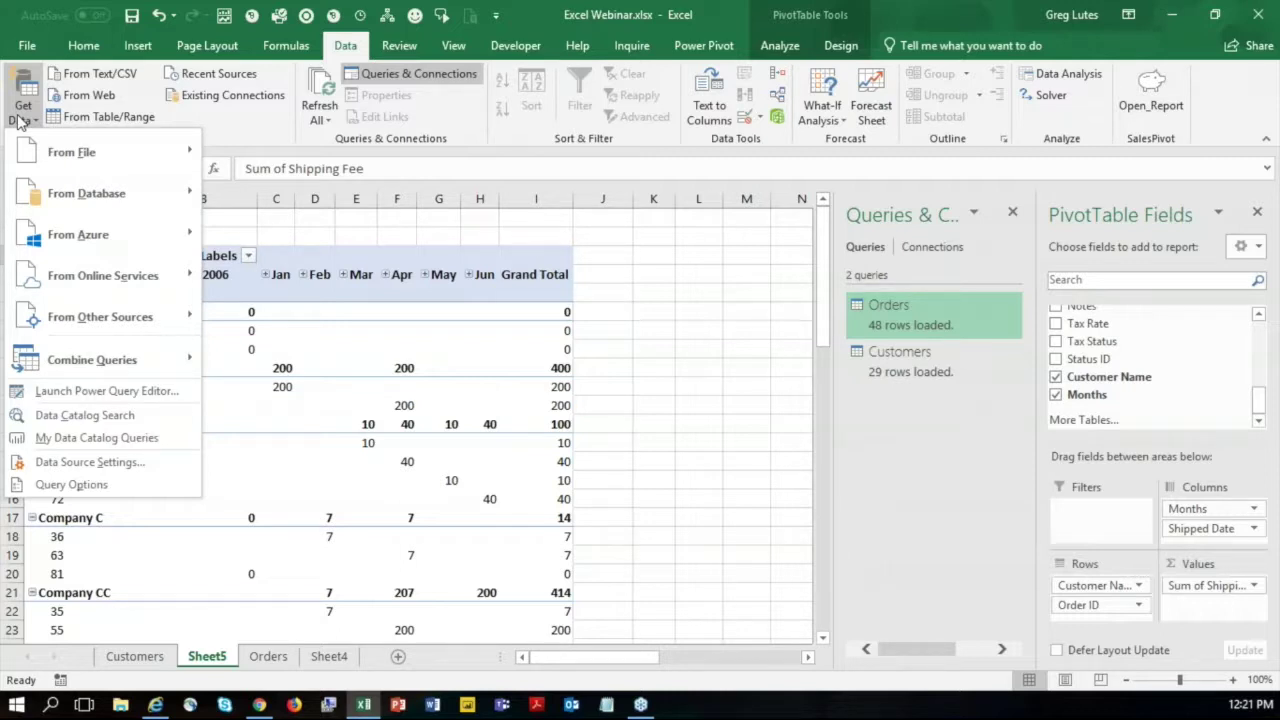
pyautogui.moveTo(93, 151)
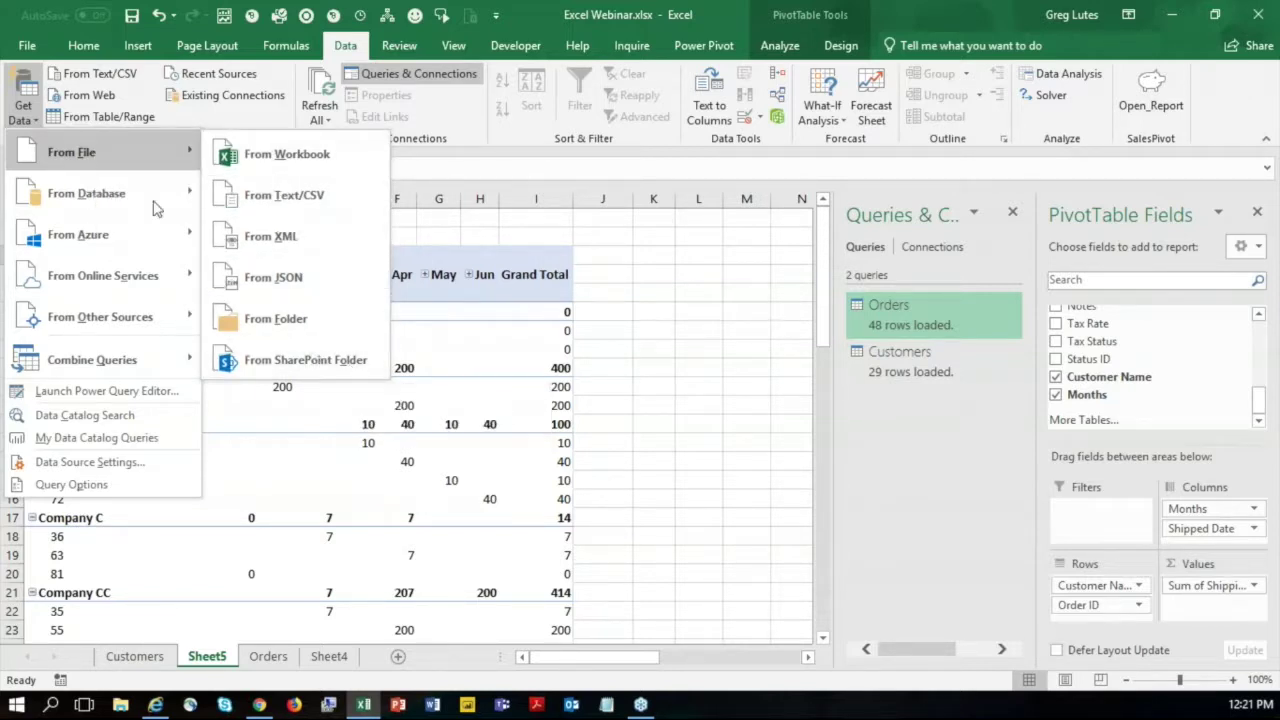
pyautogui.moveTo(133, 186)
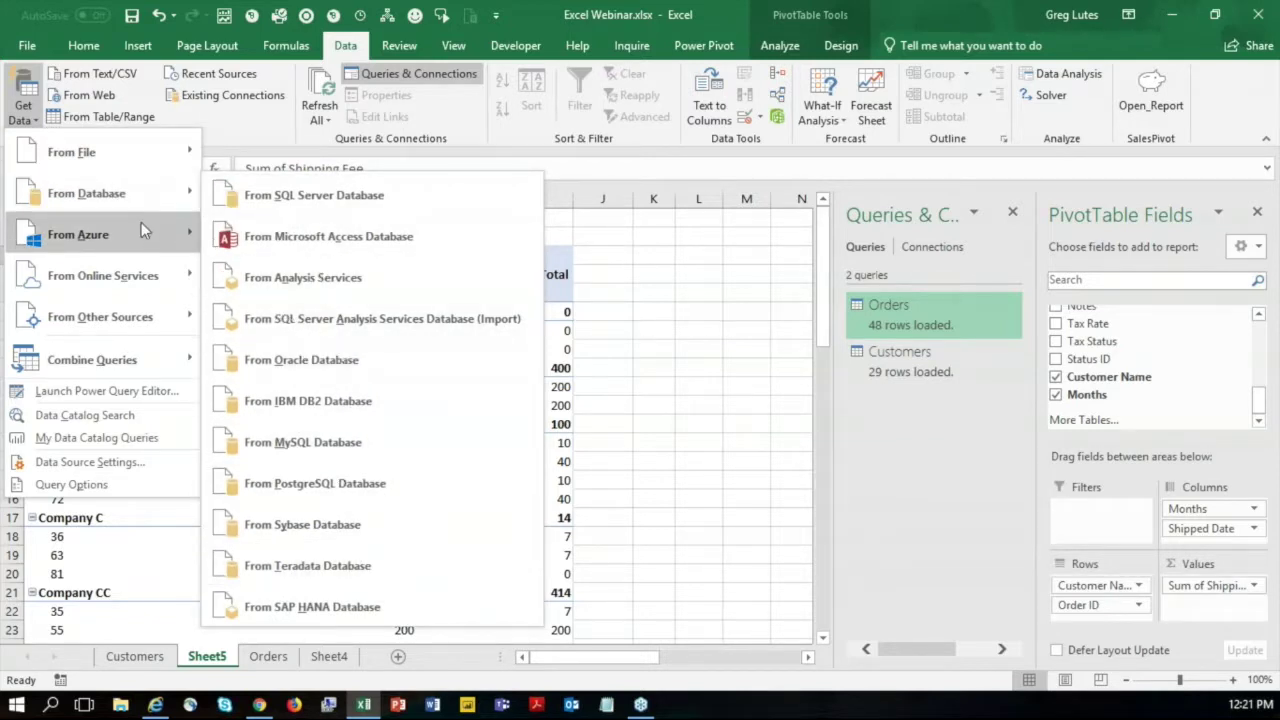
pyautogui.moveTo(143, 281)
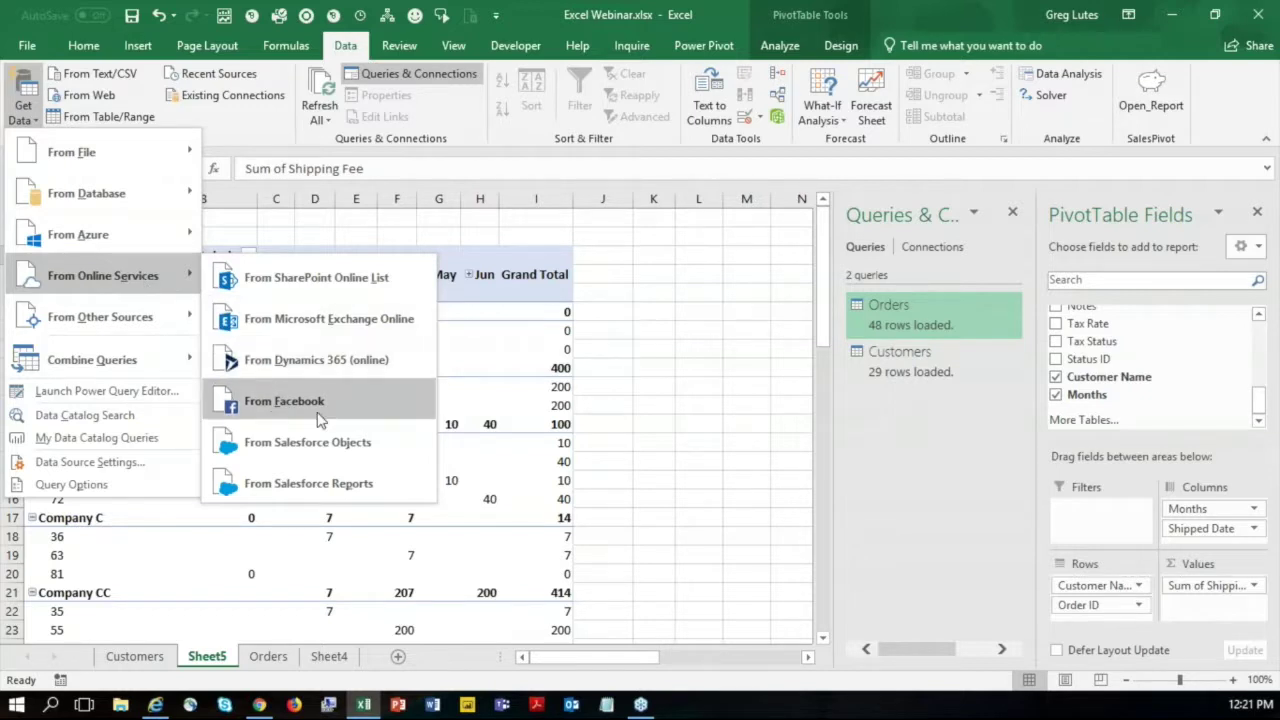
pyautogui.moveTo(109, 316)
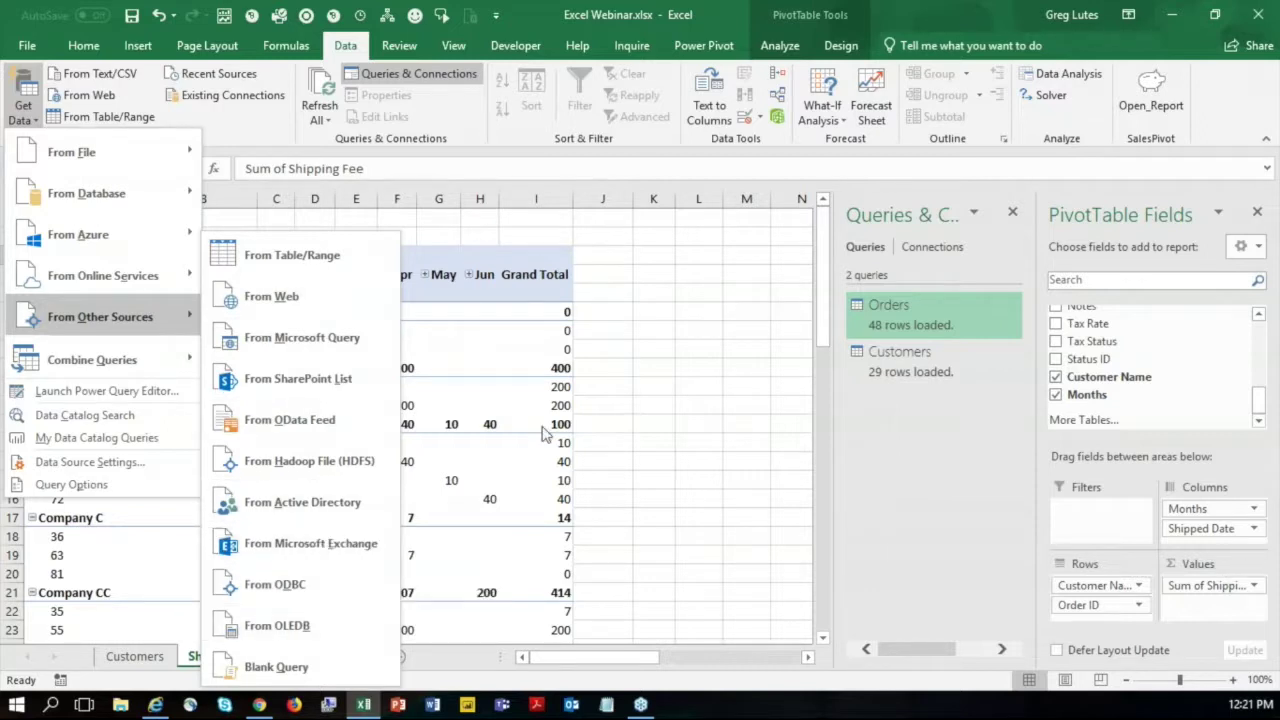
pyautogui.click(703, 328)
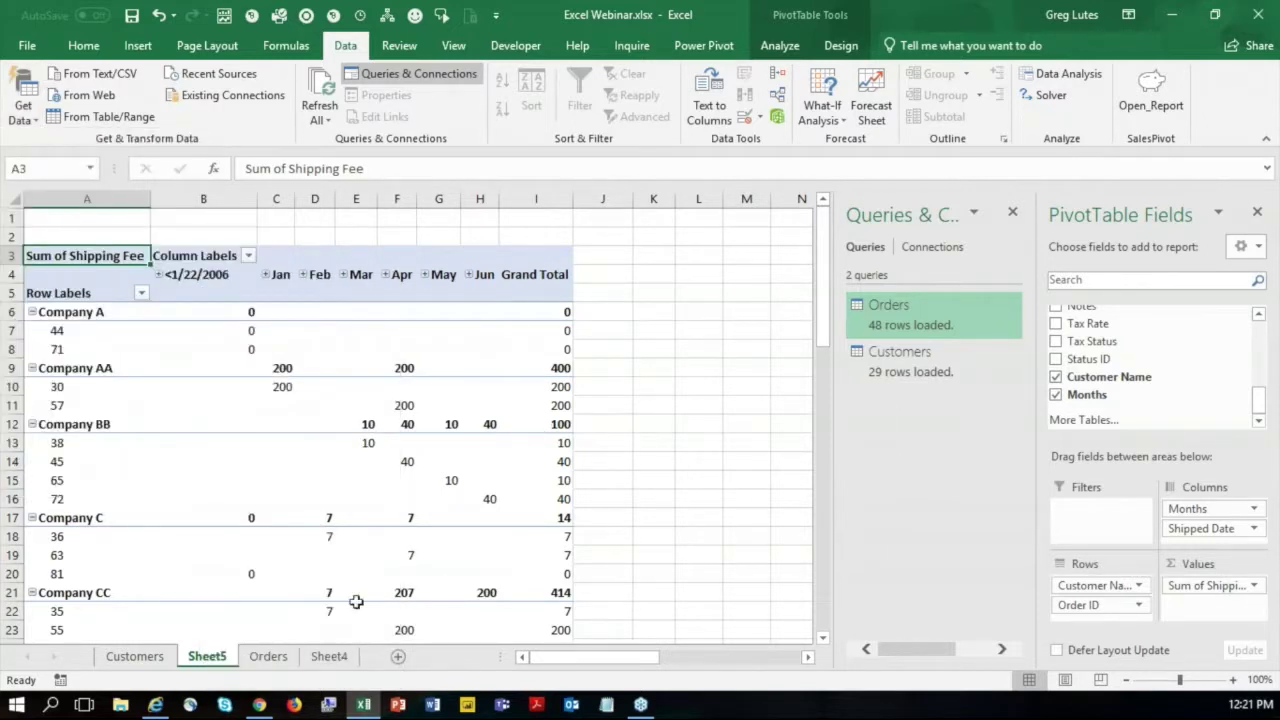
# Add a blank worksheet after Sheet4 and start importing data from the Microsoft Access database Northwind.accdb in Documents.
pyautogui.click(348, 657)
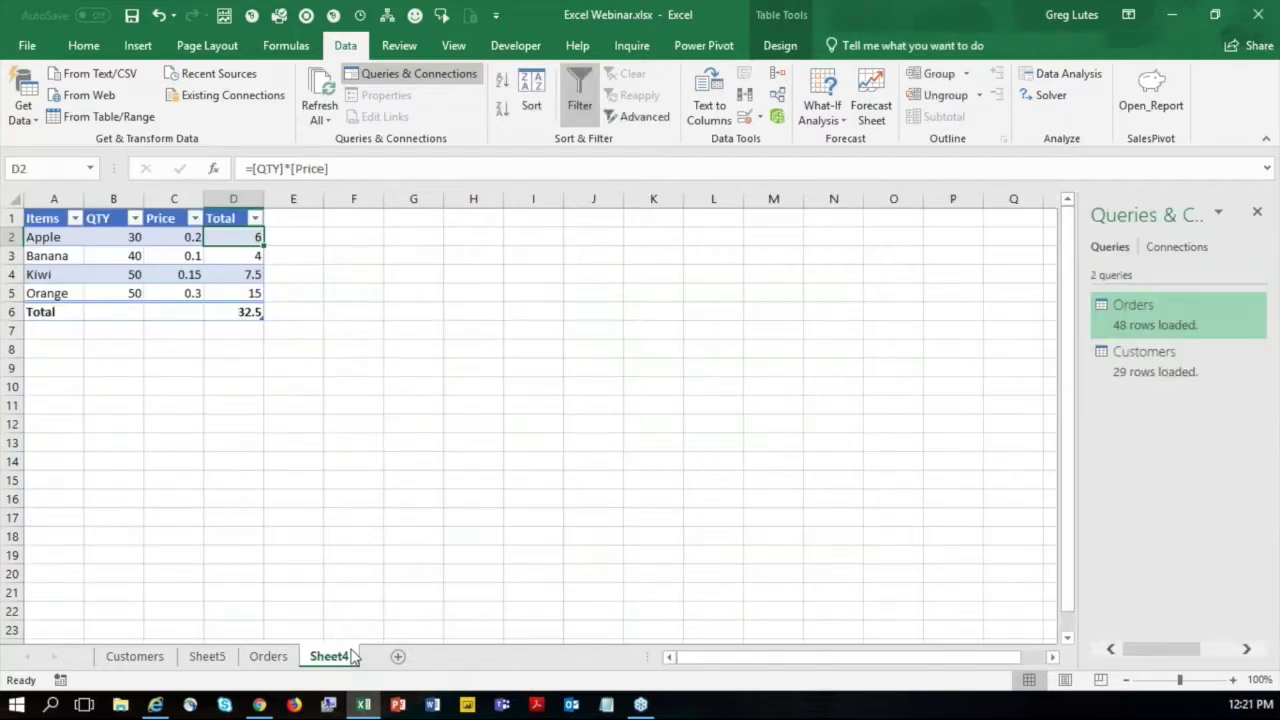
pyautogui.click(398, 656)
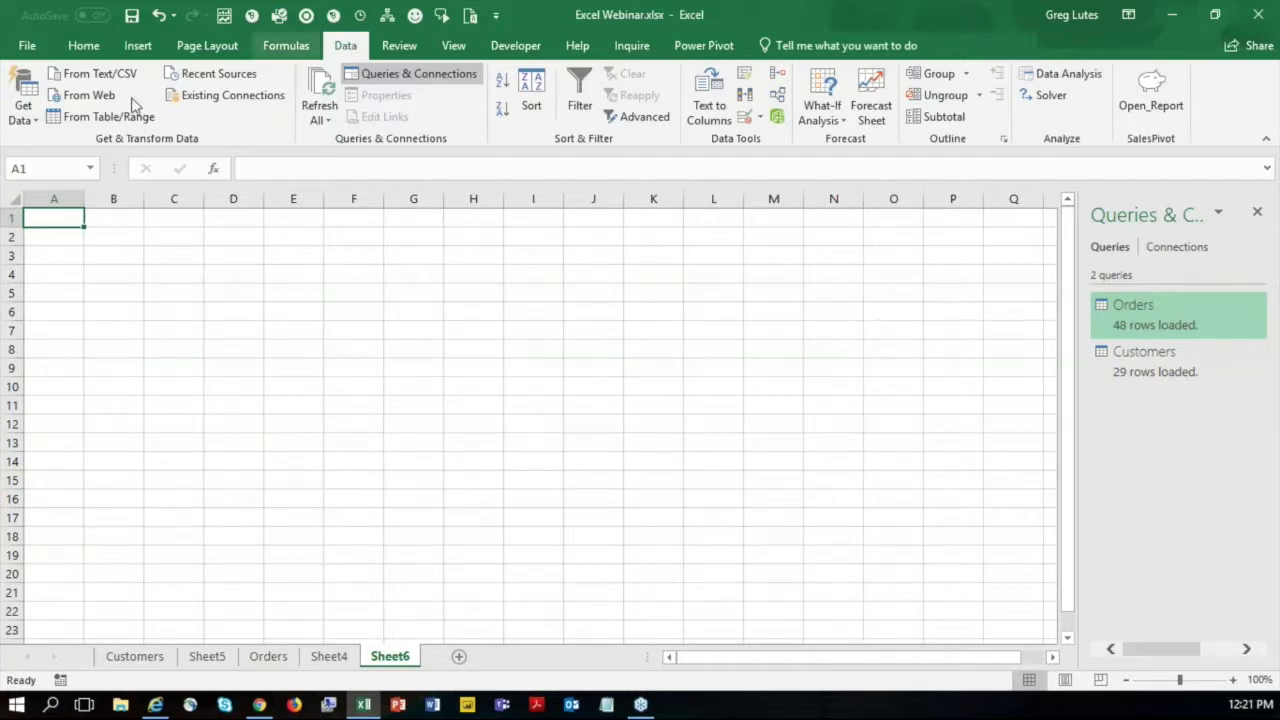
pyautogui.click(20, 118)
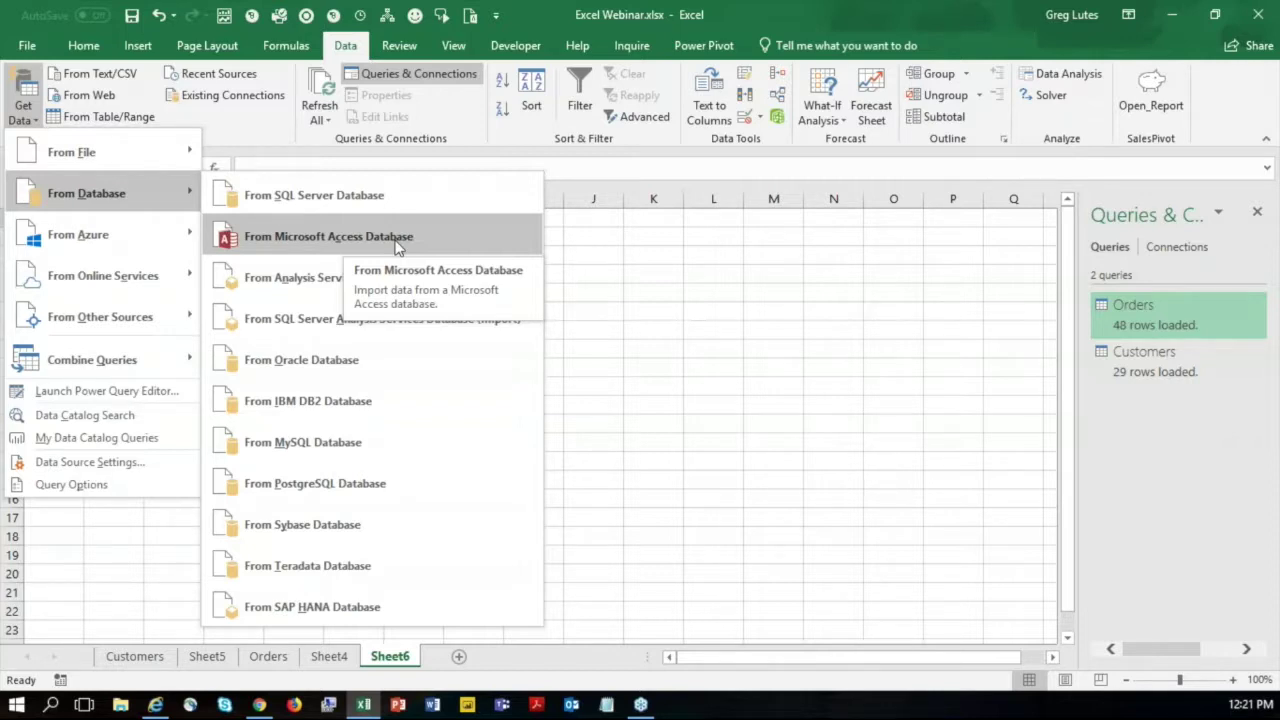
pyautogui.click(298, 236)
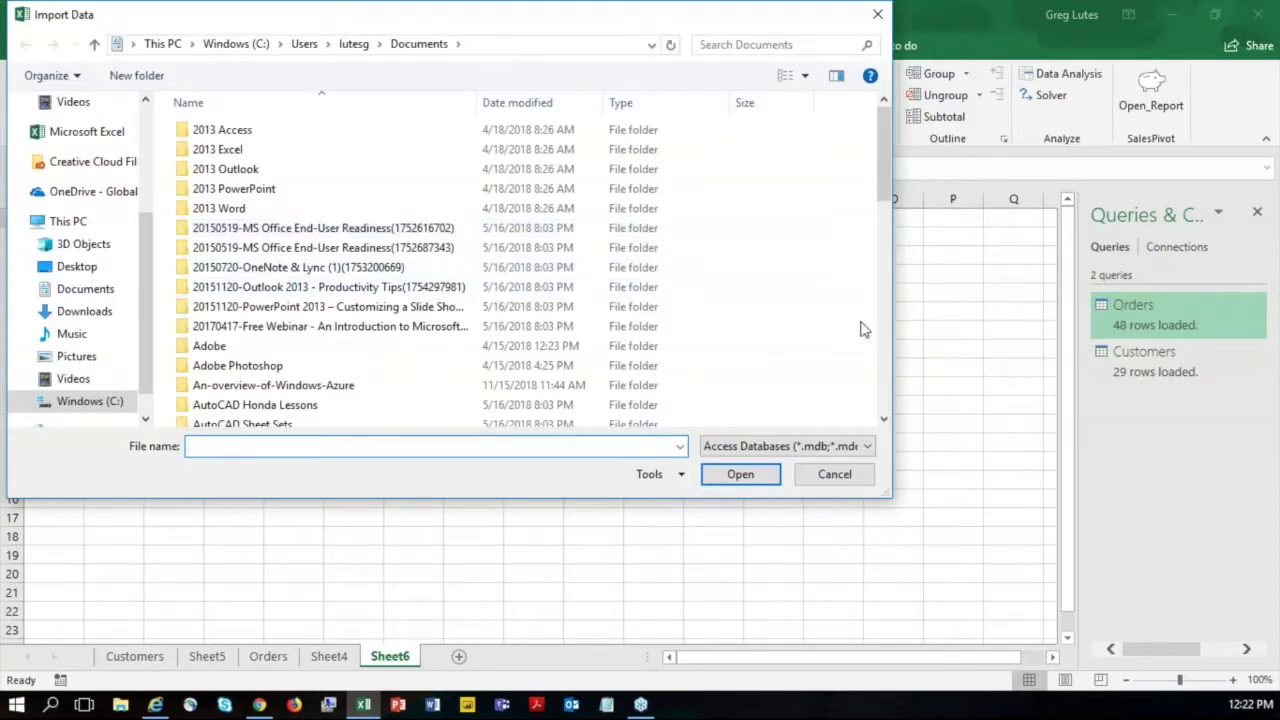
pyautogui.click(887, 348)
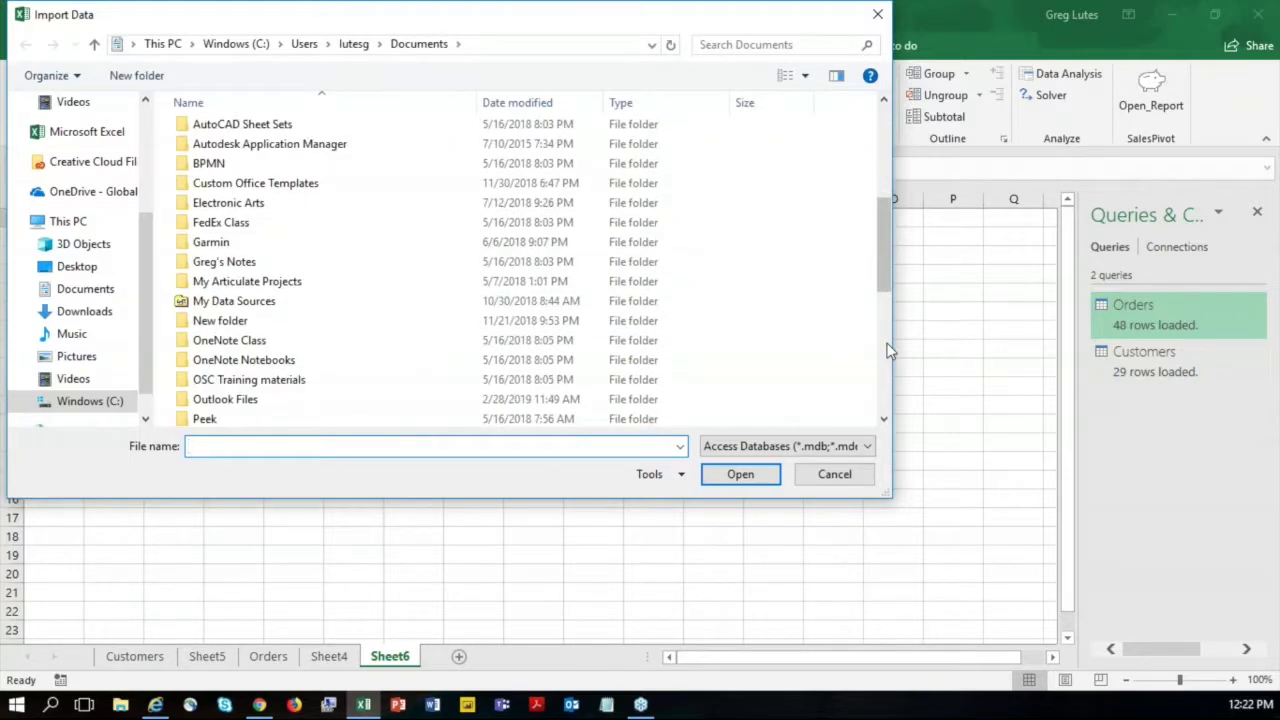
pyautogui.scroll(-5, 890, 350)
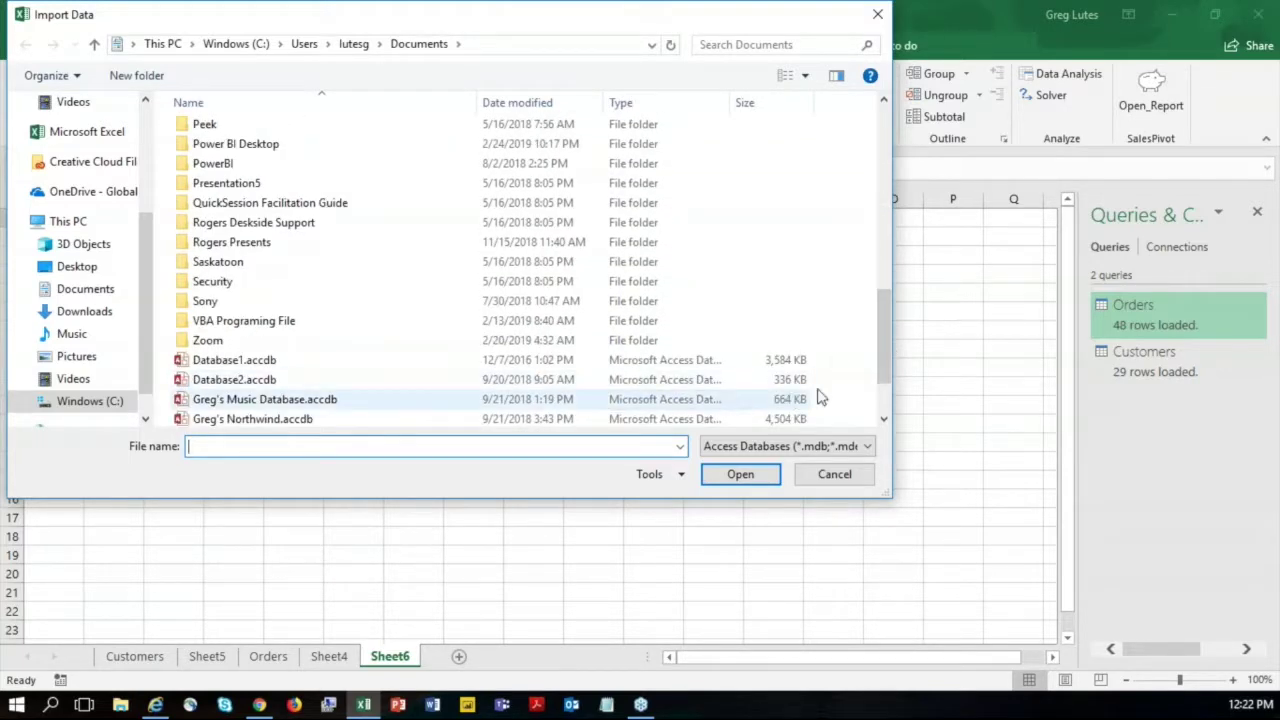
pyautogui.scroll(-2, 886, 410)
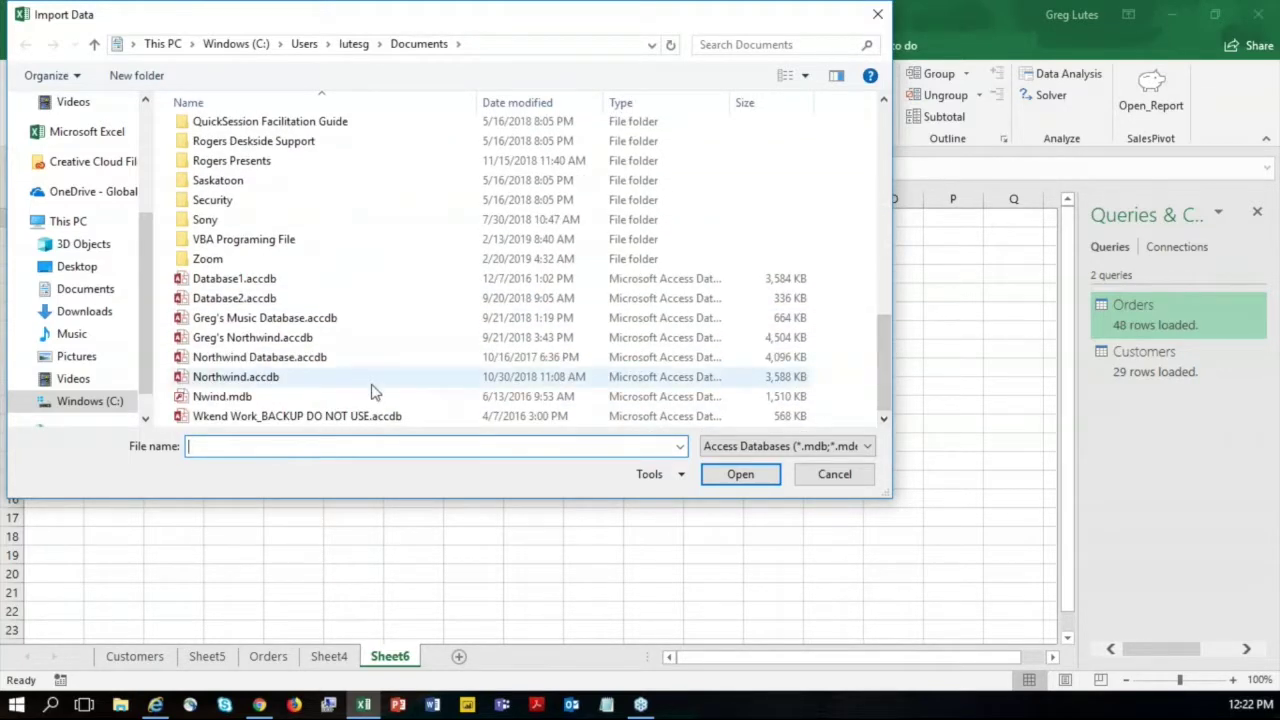
pyautogui.click(330, 380)
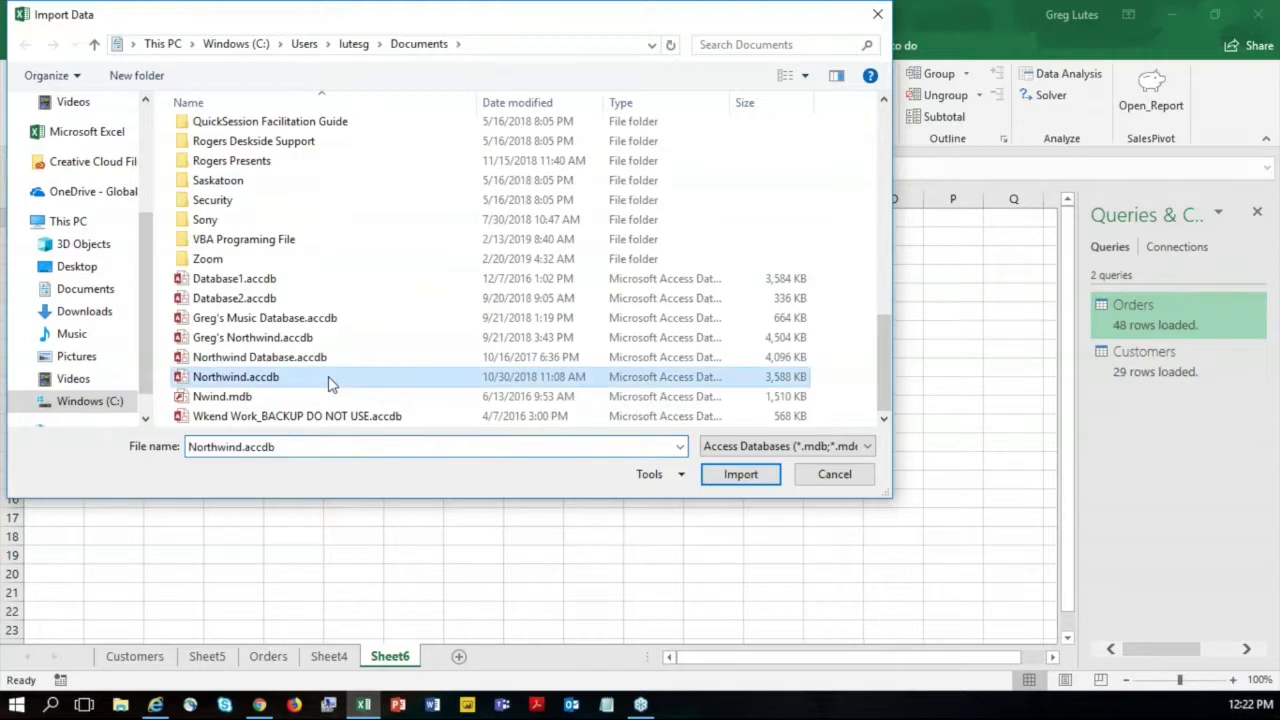
pyautogui.click(740, 478)
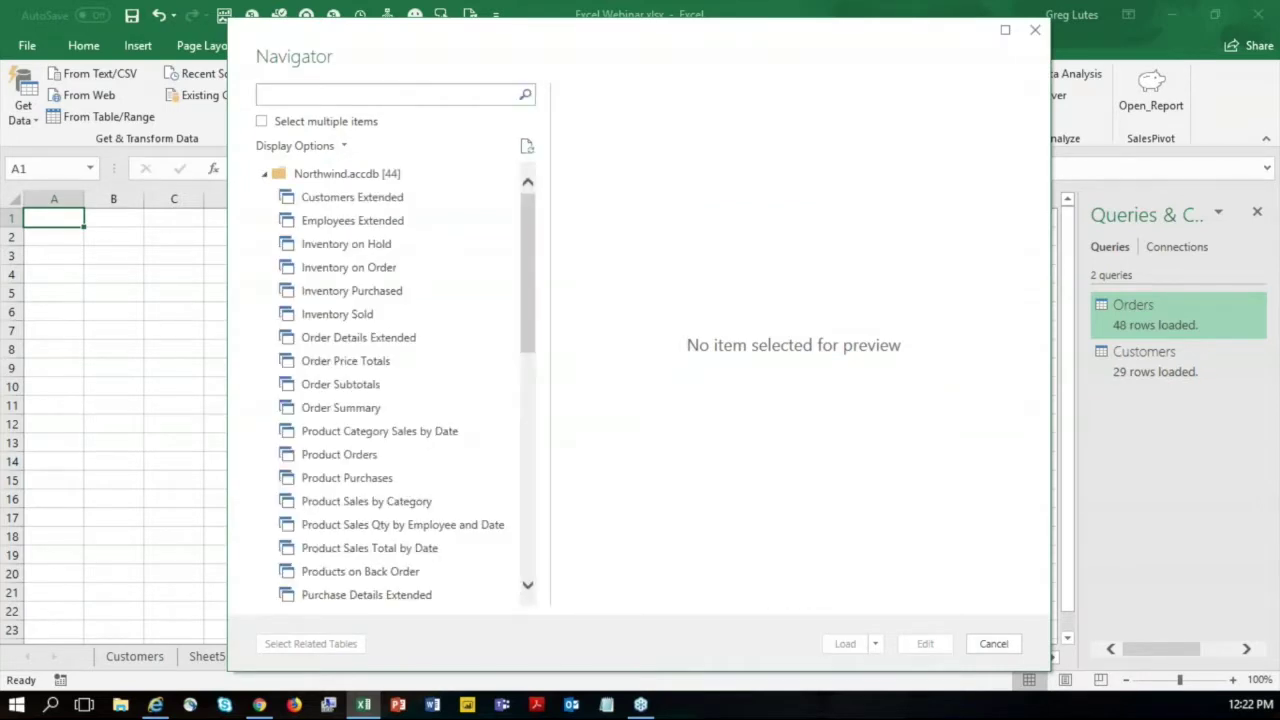
# Select the Customers, Orders, Order Details, Products and Employees tables together and open them for editing in a maximized Power Query Editor.
pyautogui.moveTo(524, 331); pyautogui.dragTo(529, 506)
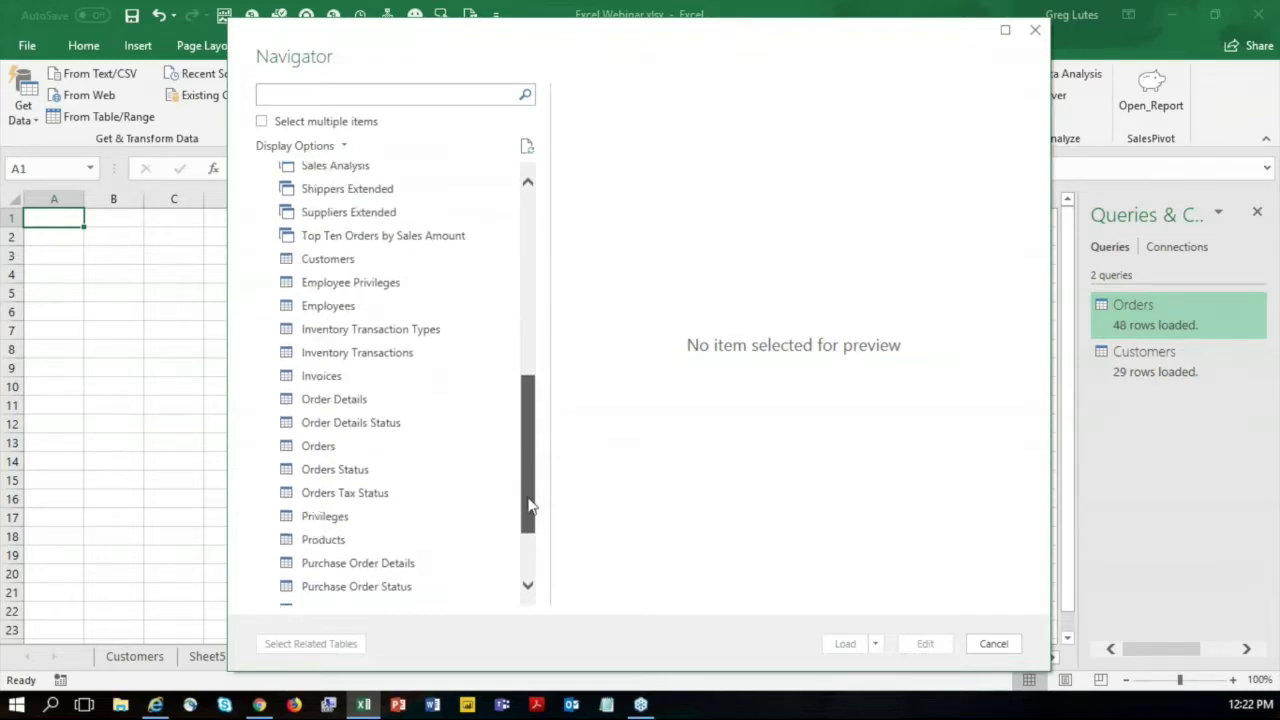
pyautogui.click(261, 123)
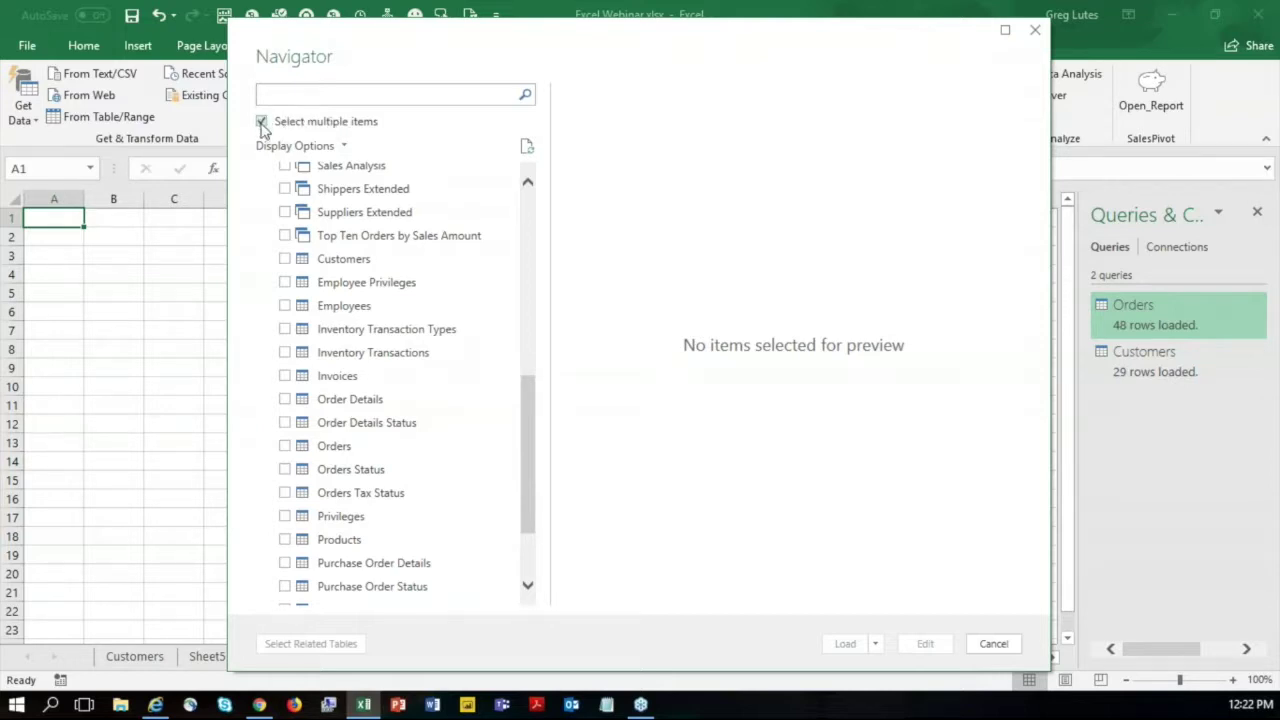
pyautogui.click(285, 259)
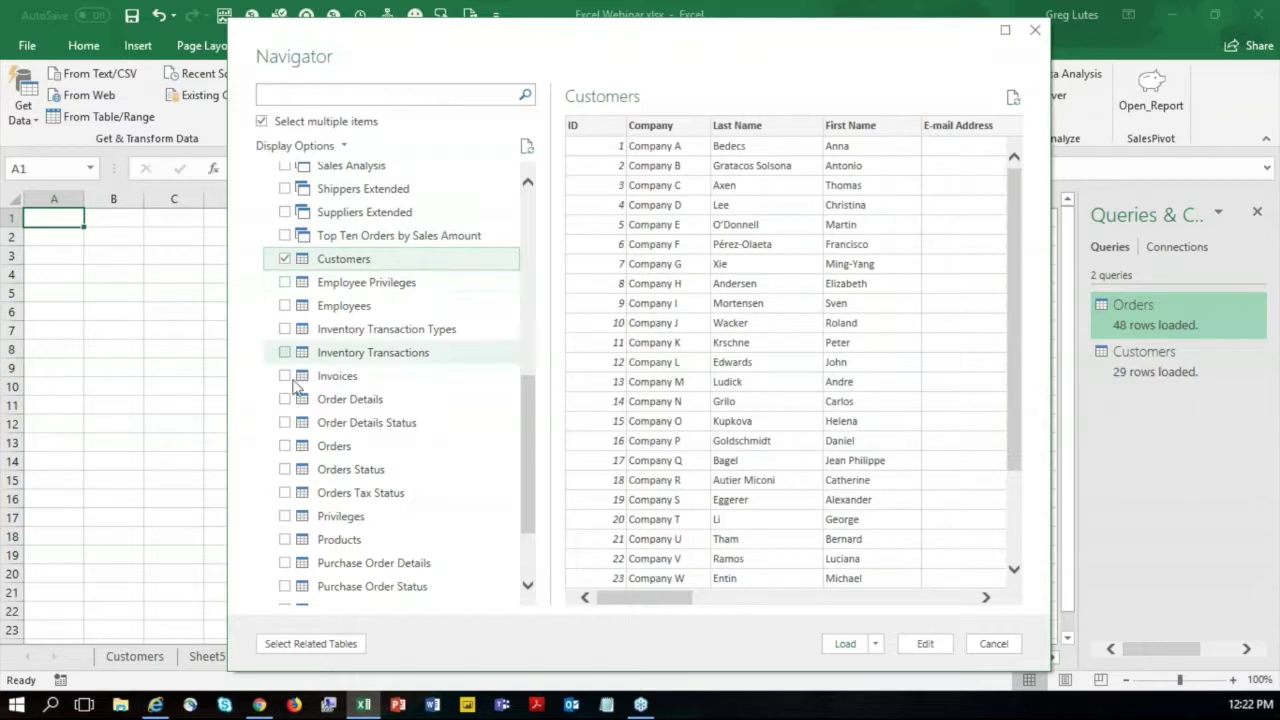
pyautogui.click(285, 446)
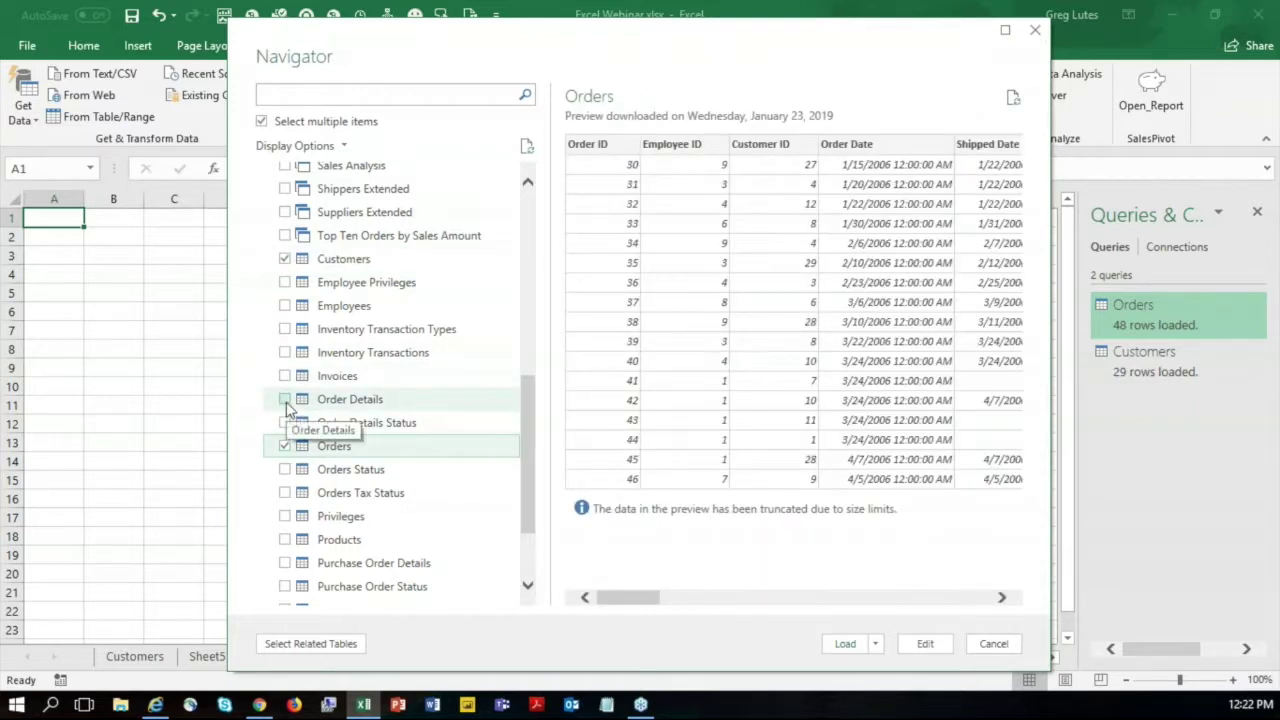
pyautogui.click(285, 400)
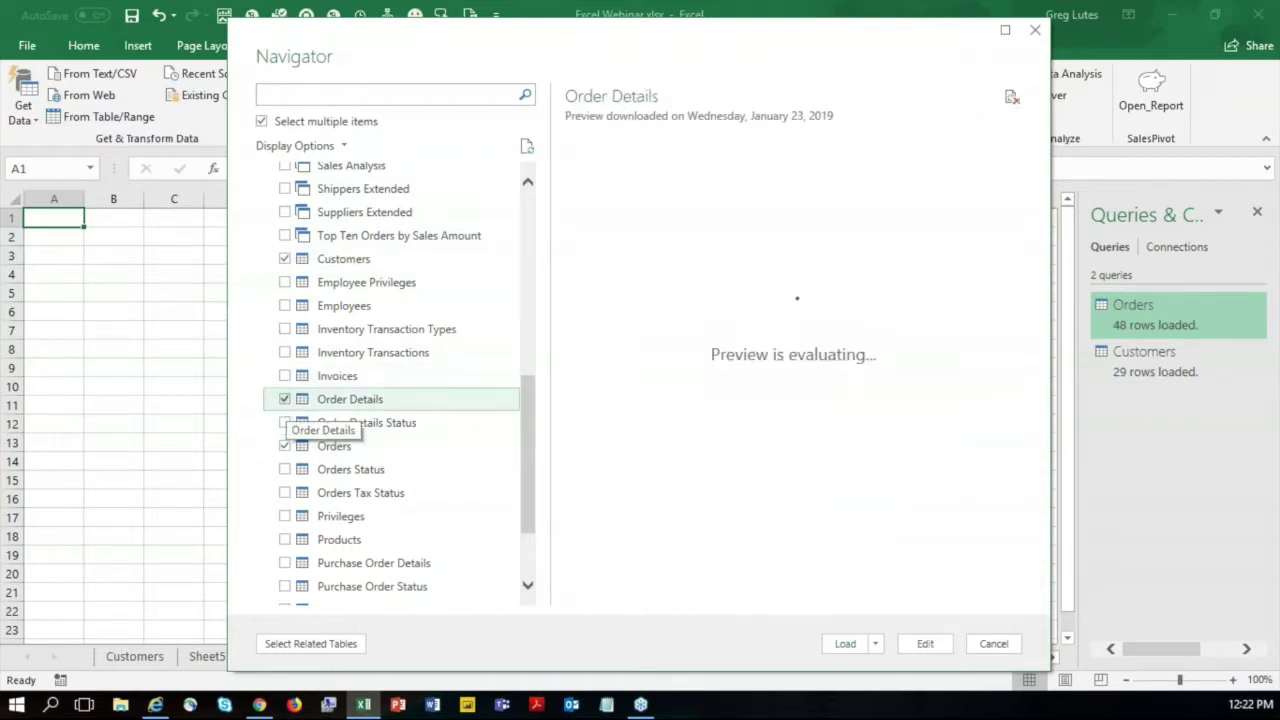
pyautogui.click(285, 540)
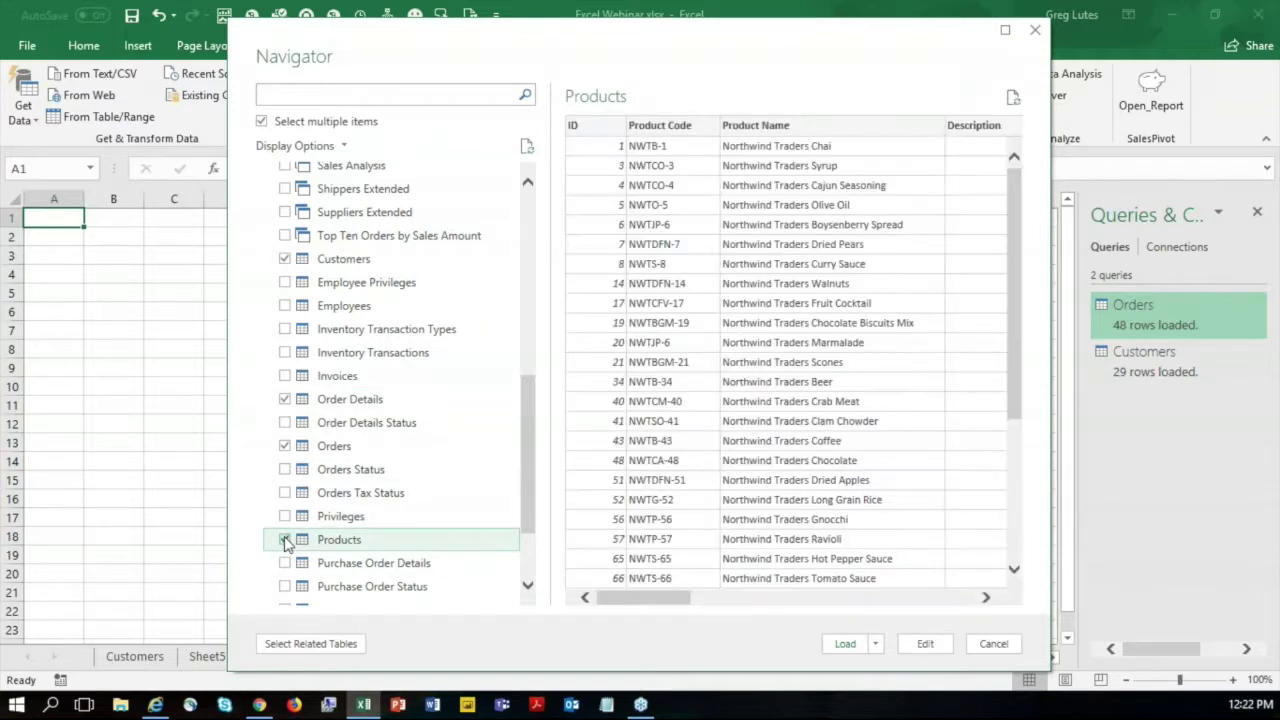
pyautogui.click(285, 306)
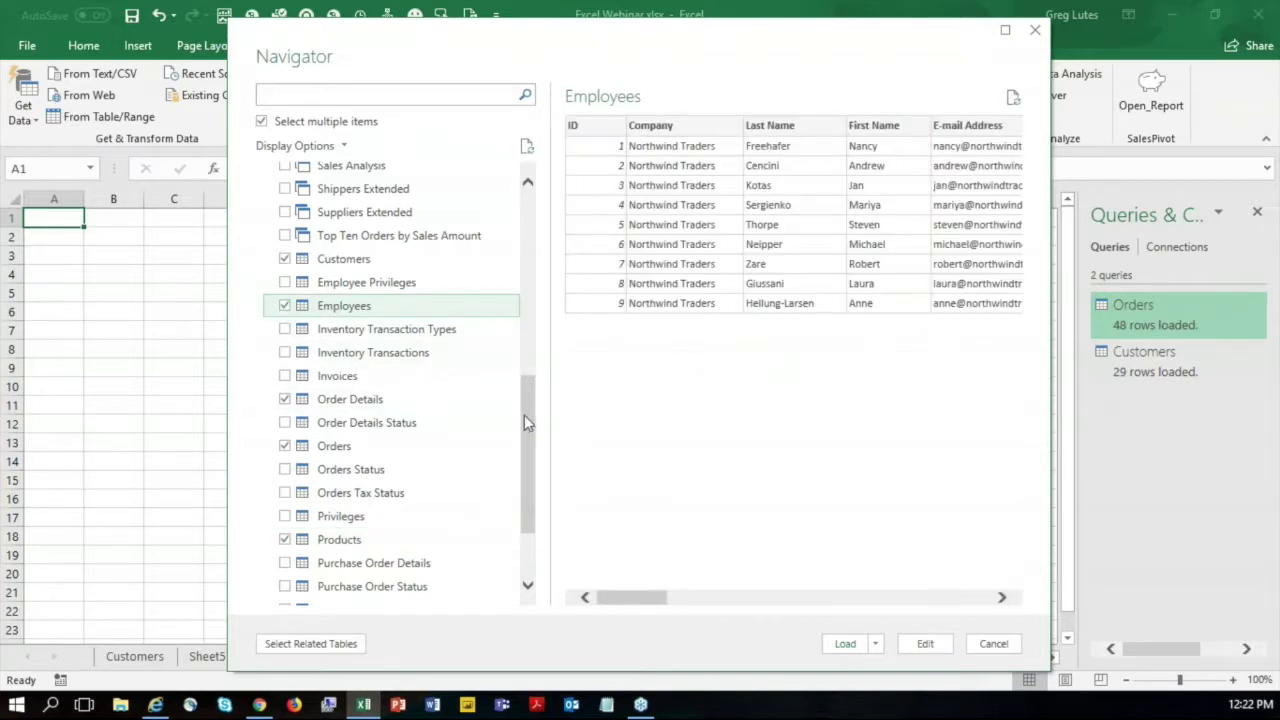
pyautogui.moveTo(524, 417); pyautogui.dragTo(530, 486)
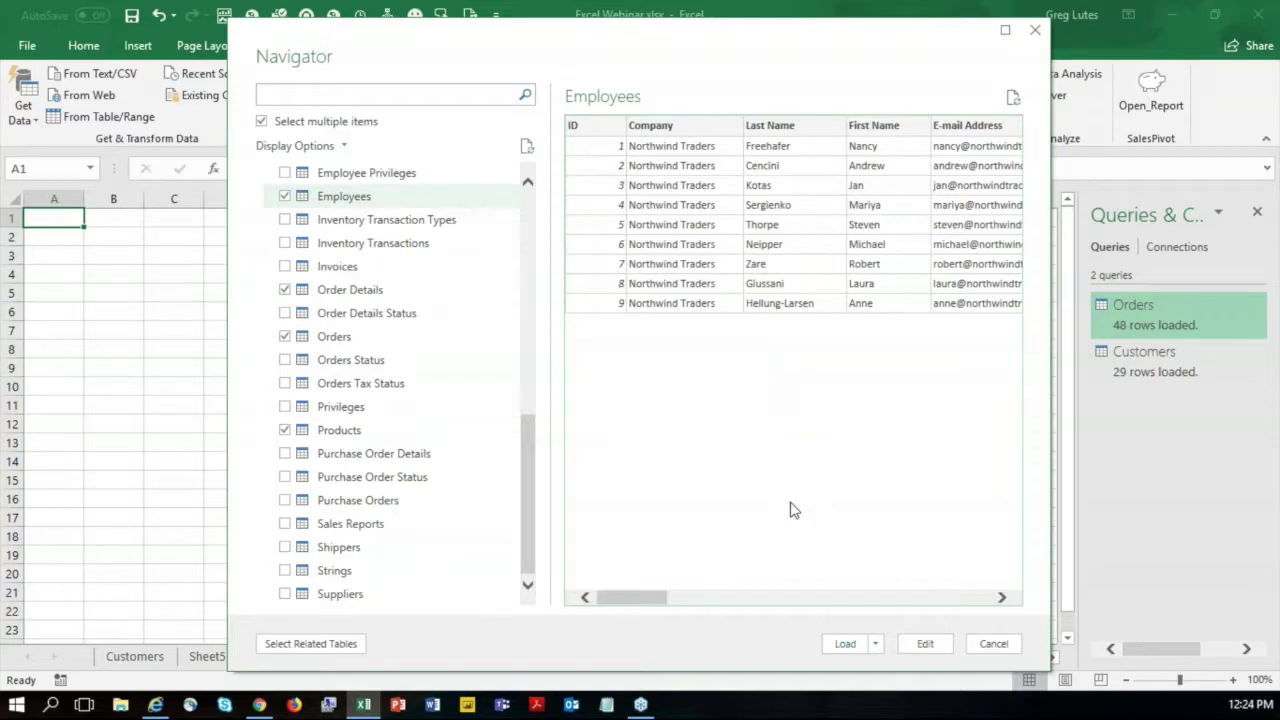
pyautogui.click(926, 645)
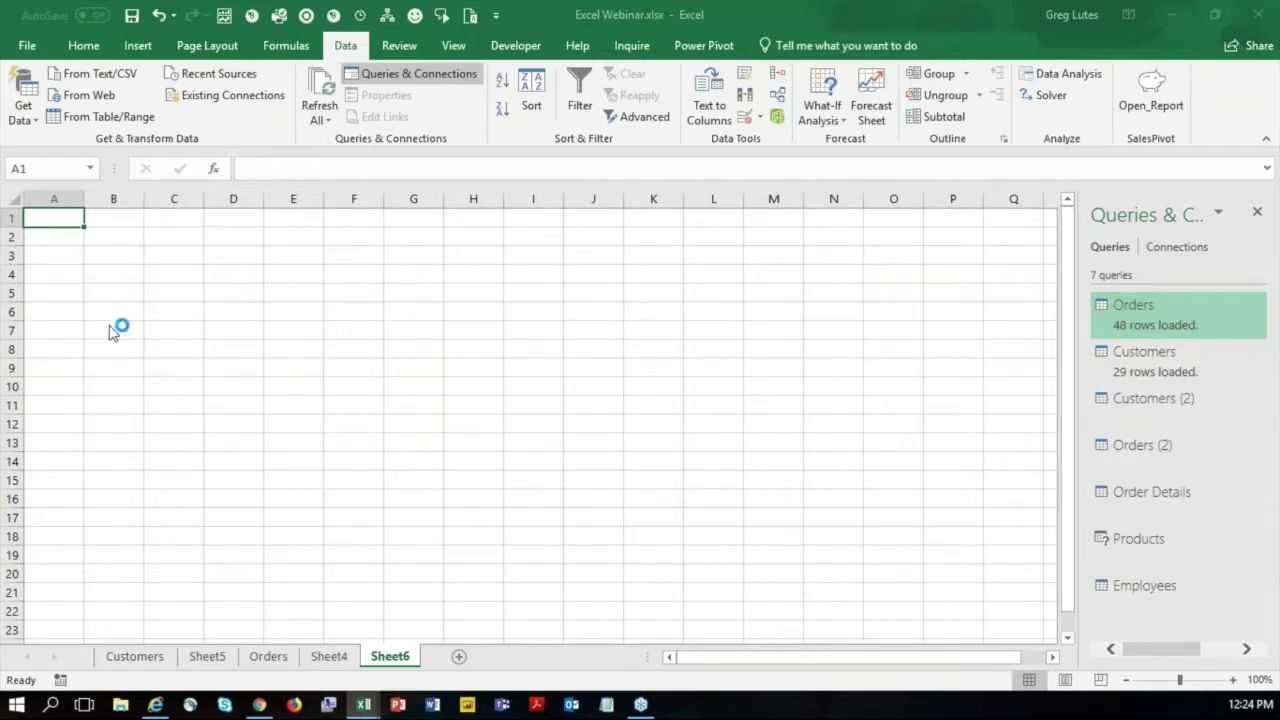
pyautogui.moveTo(263, 375); pyautogui.dragTo(705, 8)
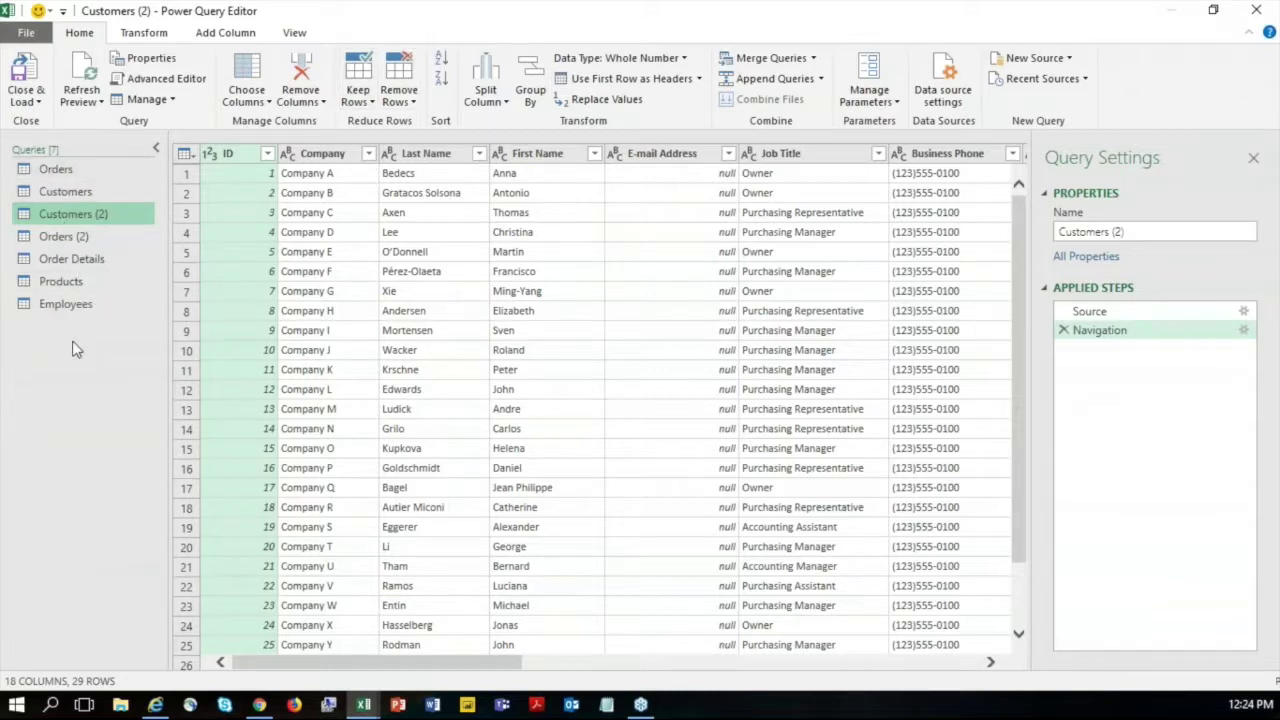
# Review the Orders (2), Customers (2) and Products queries, refreshing the Products preview and examining its columns through Purchase Order Details.
pyautogui.click(68, 236)
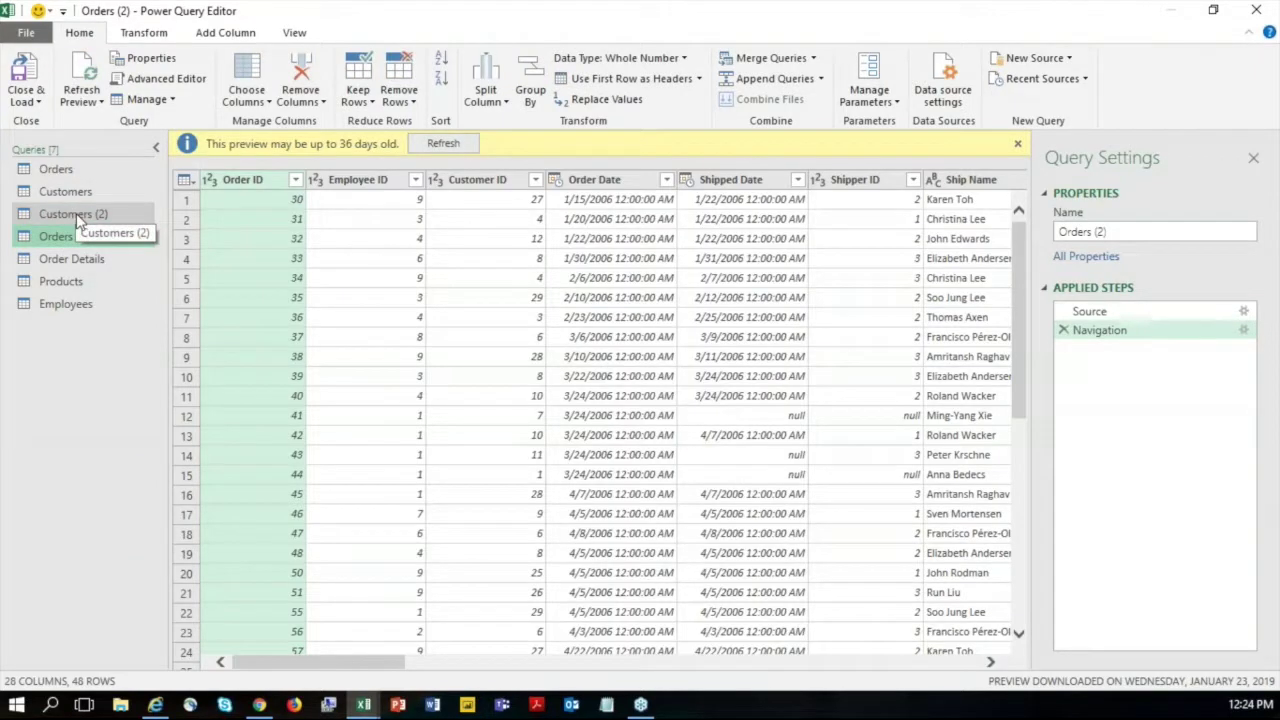
pyautogui.click(80, 220)
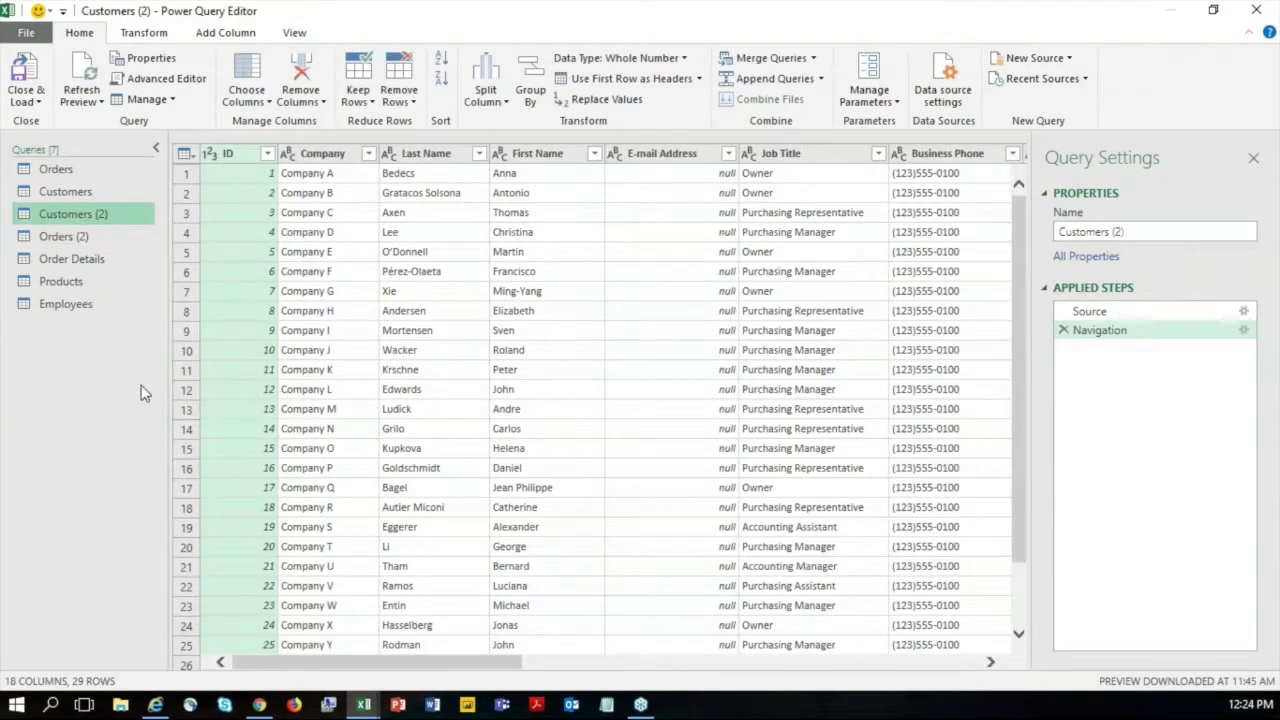
pyautogui.click(91, 279)
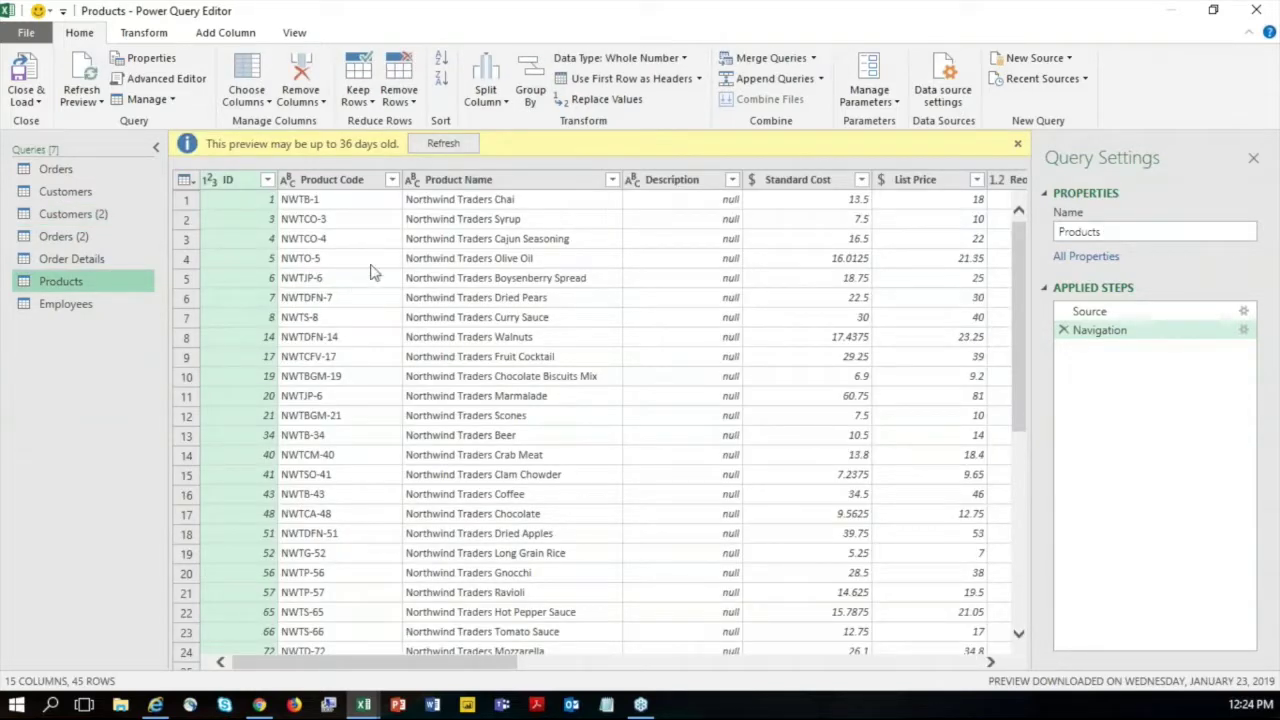
pyautogui.click(443, 145)
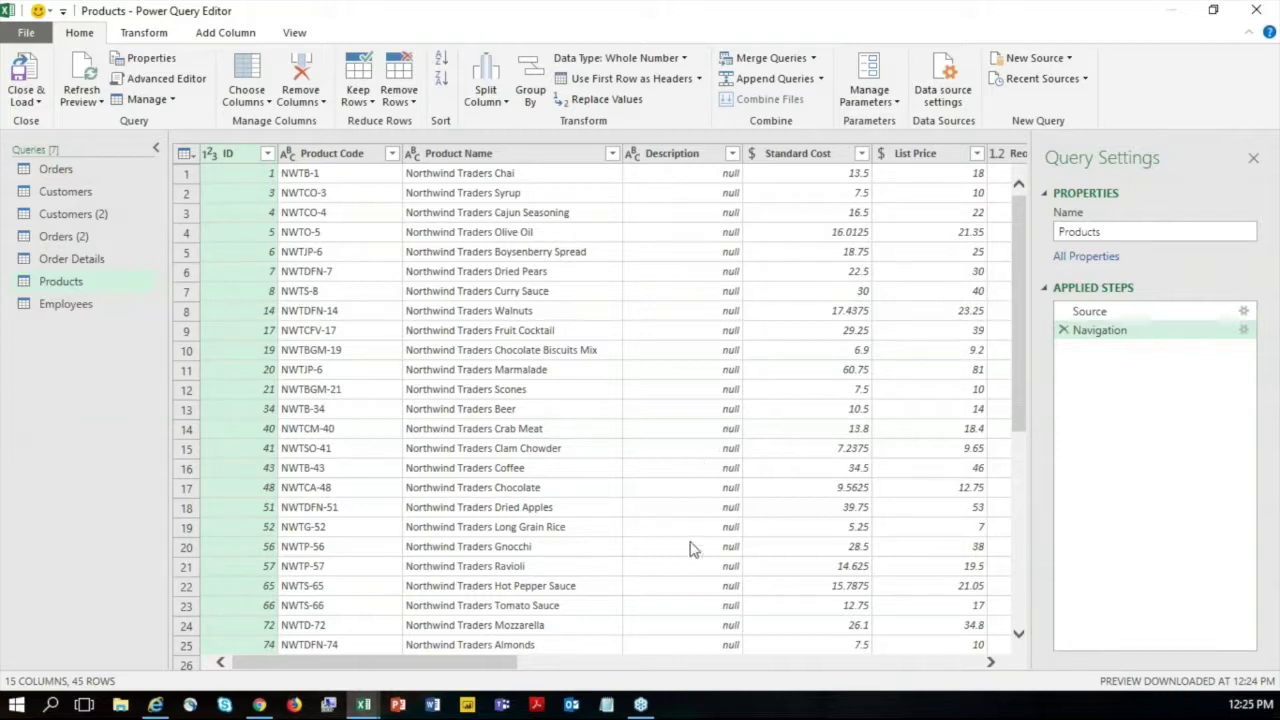
pyautogui.moveTo(518, 668); pyautogui.dragTo(976, 664)
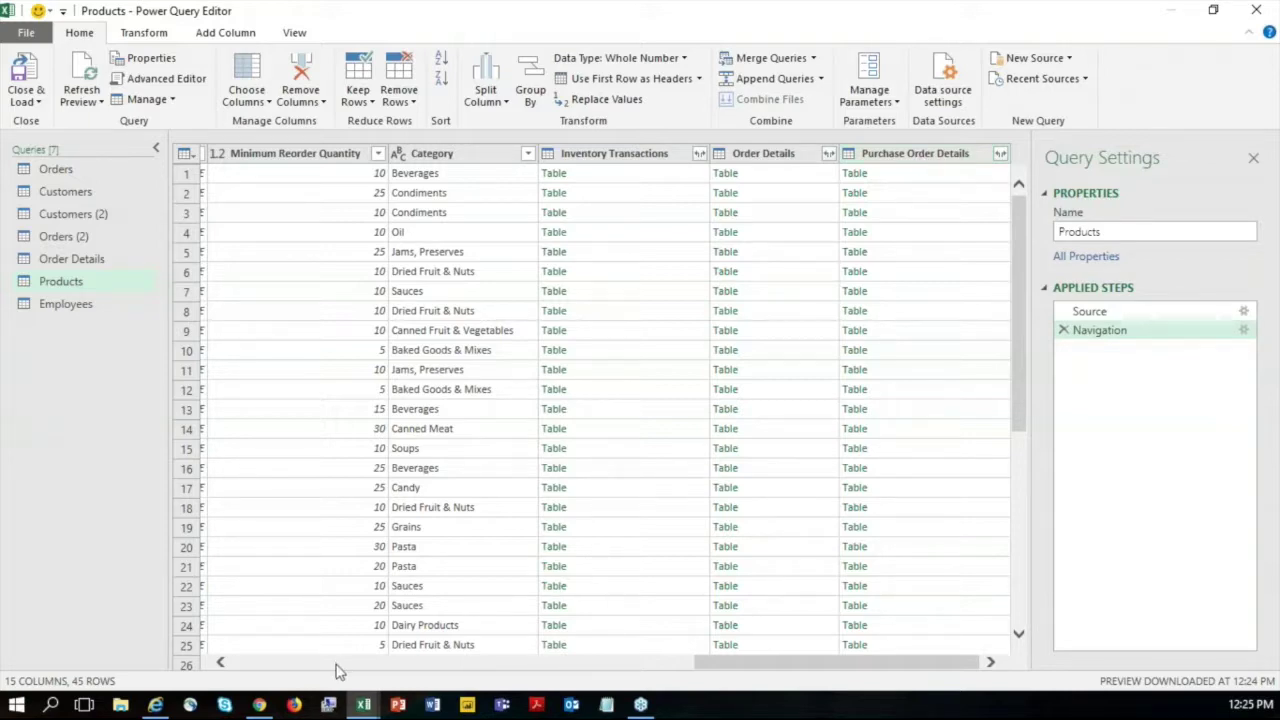
# Replace "Northwind Traders" with nothing in the Product Name column of the Products query, and load all queries into the workbook.
pyautogui.hscroll(-5, 278, 668)
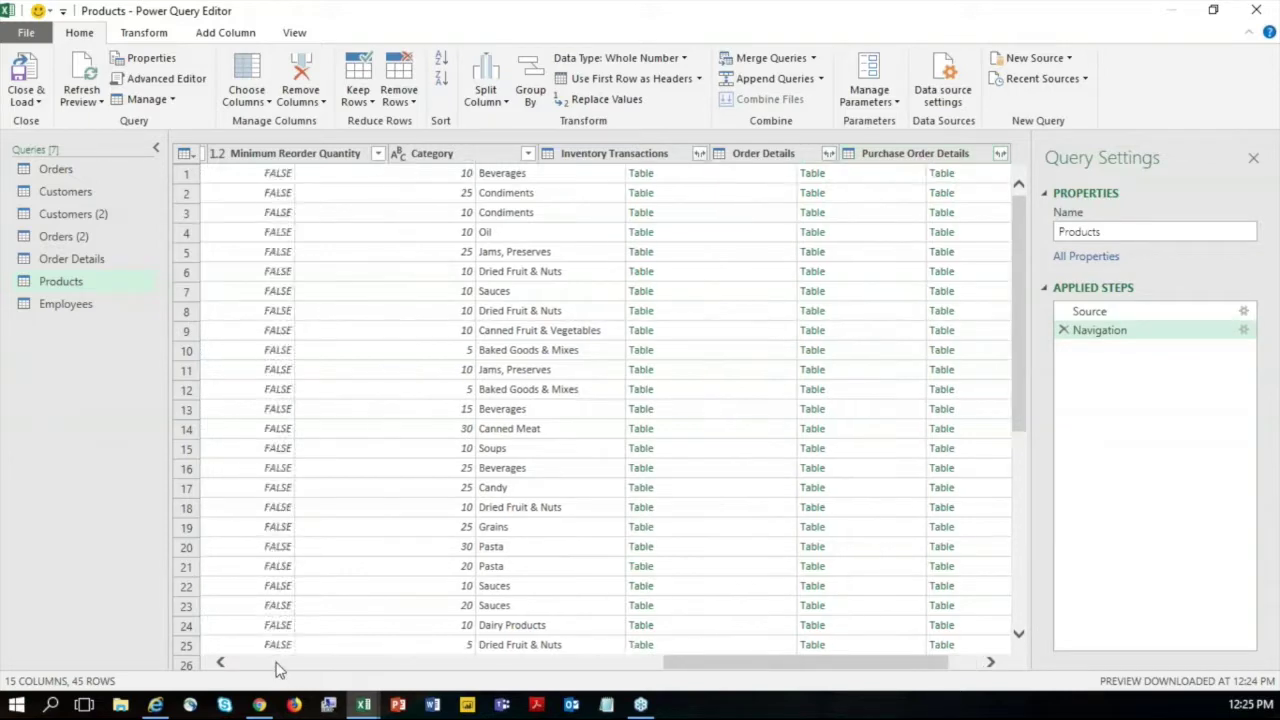
pyautogui.hscroll(-3, 278, 668)
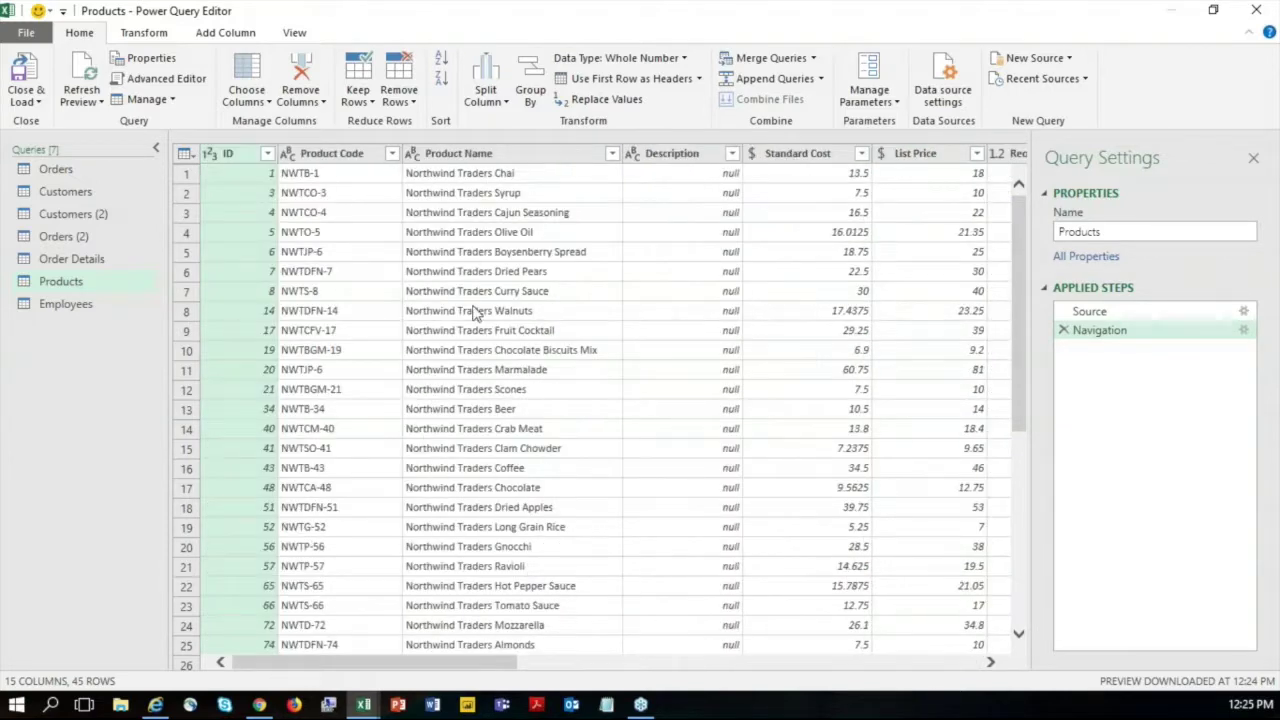
pyautogui.click(458, 154)
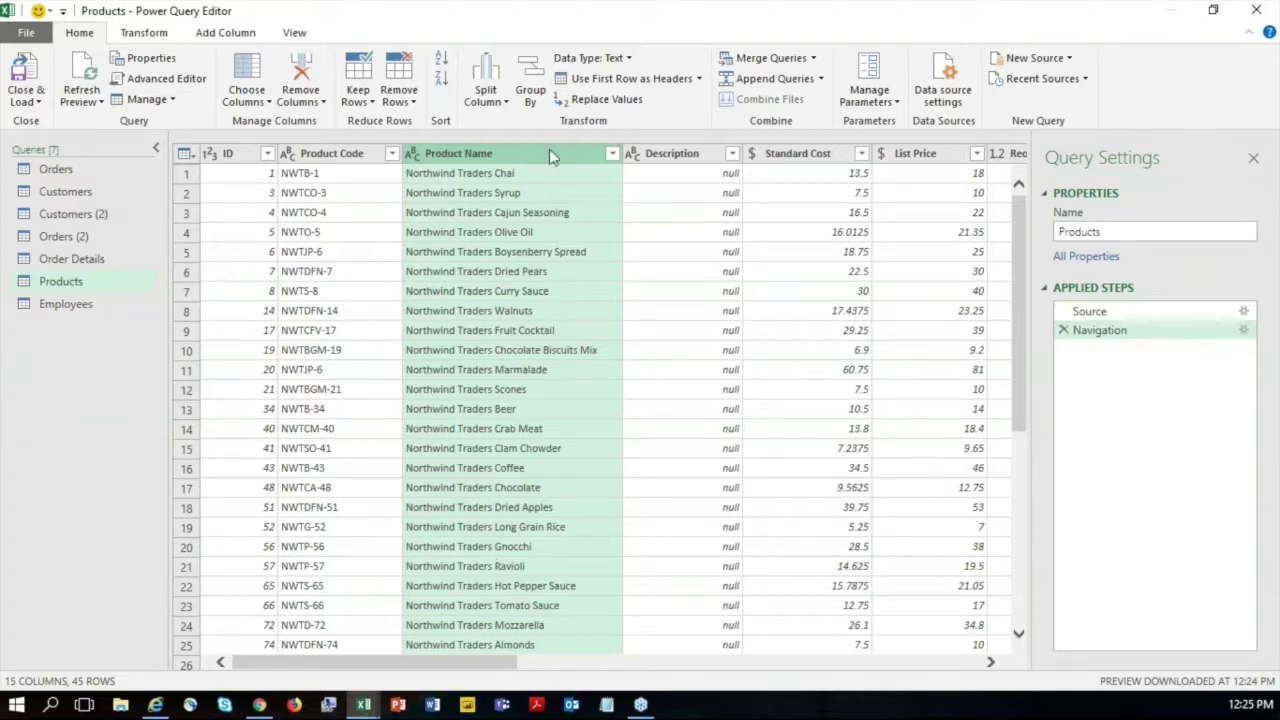
pyautogui.click(588, 104)
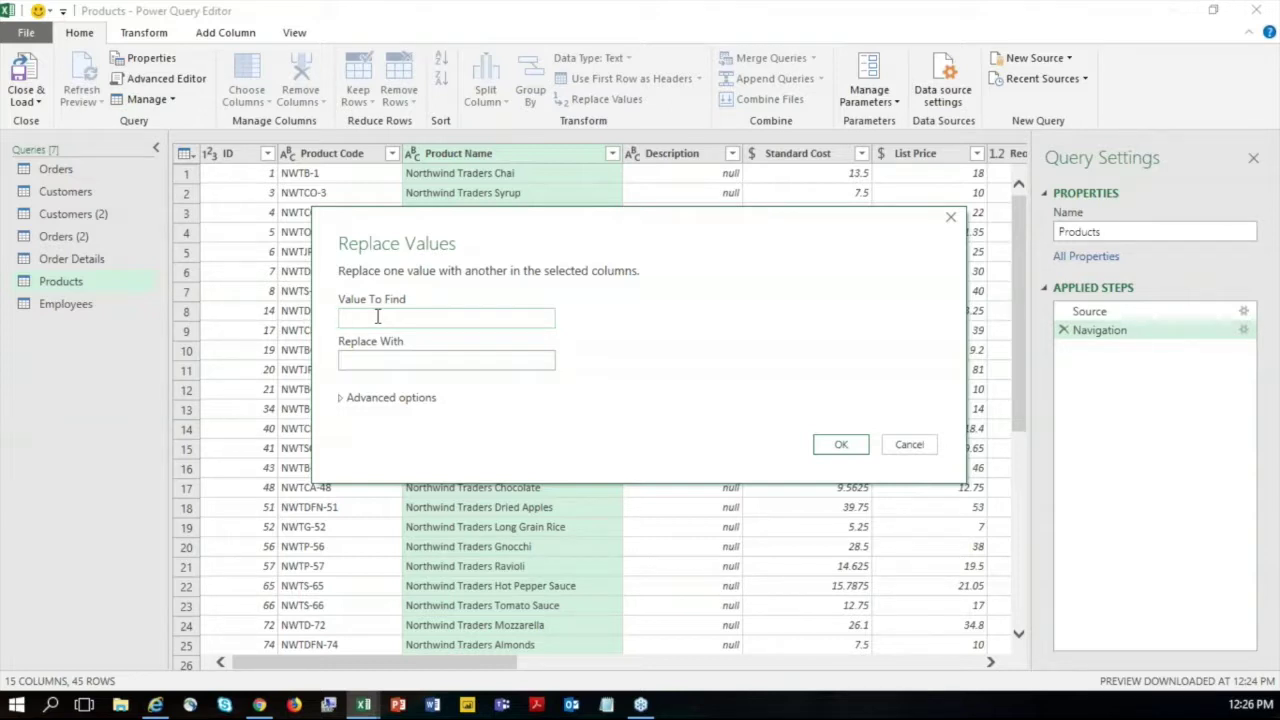
pyautogui.write('Northwind Traders')
pyautogui.click(843, 446)
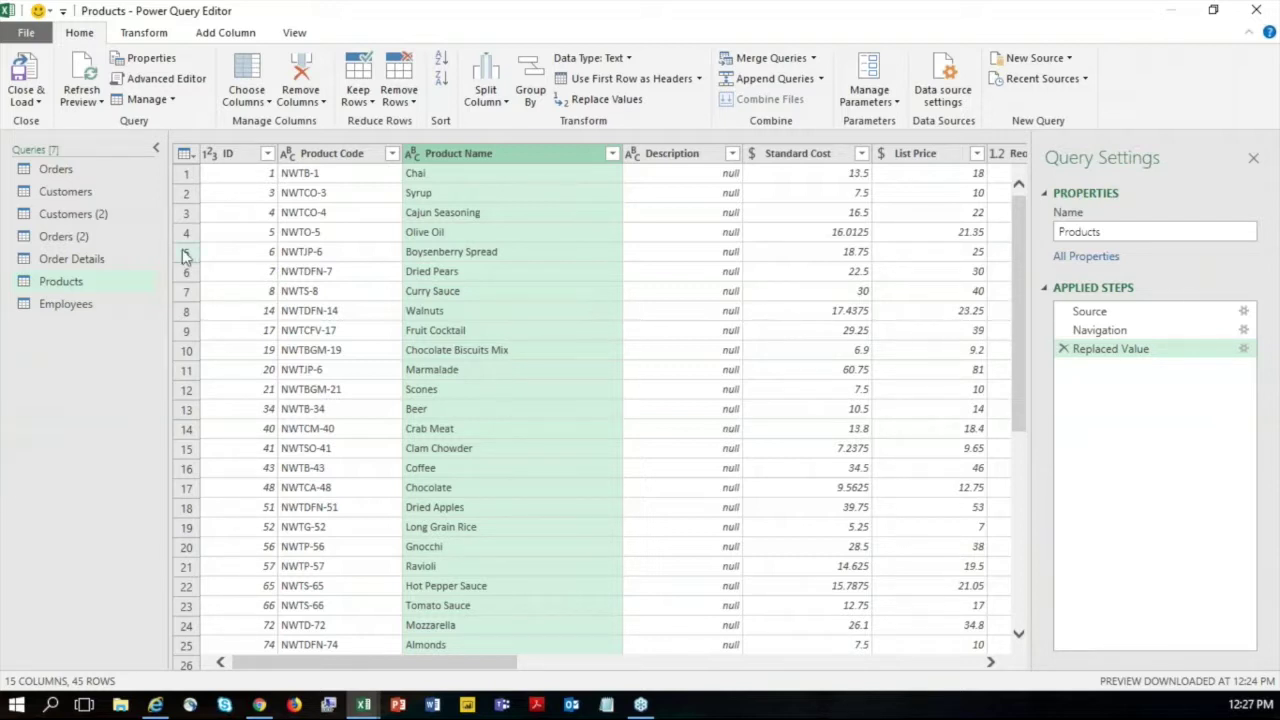
pyautogui.click(28, 80)
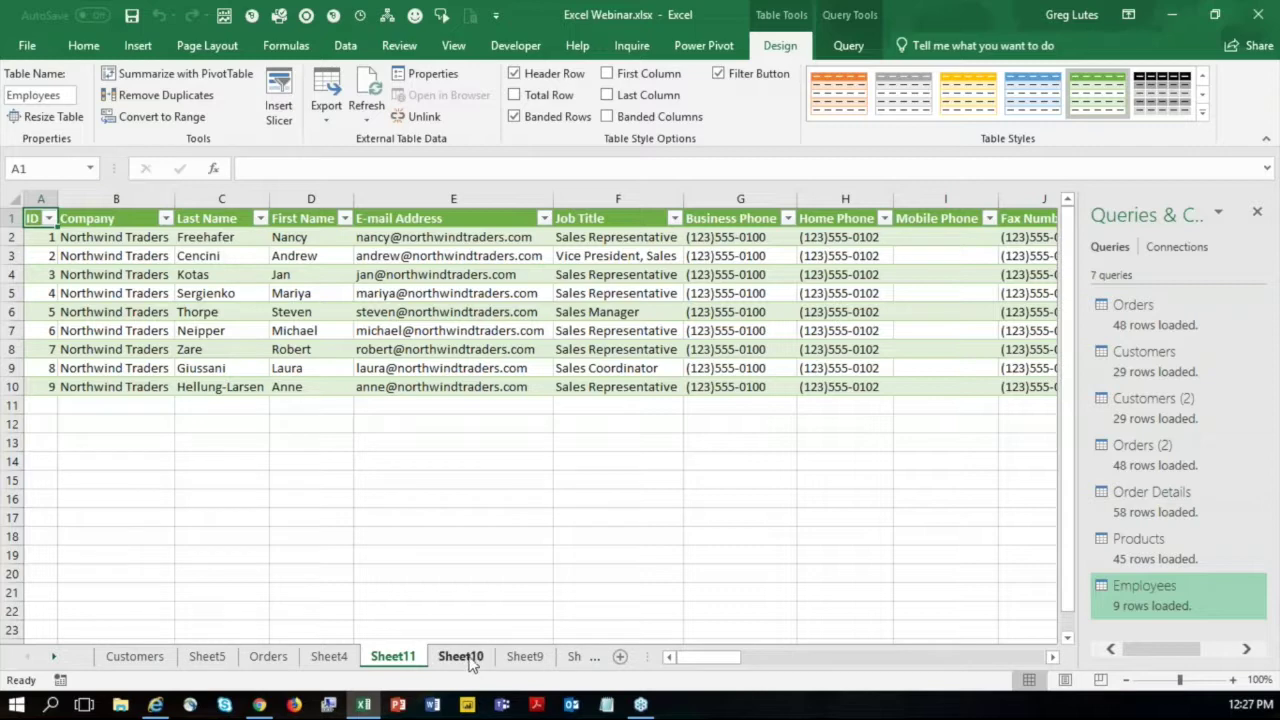
# Review the imported Products, Order Details, Orders, Customers and Employees tables on Sheet7 through Sheet11.
pyautogui.click(468, 660)
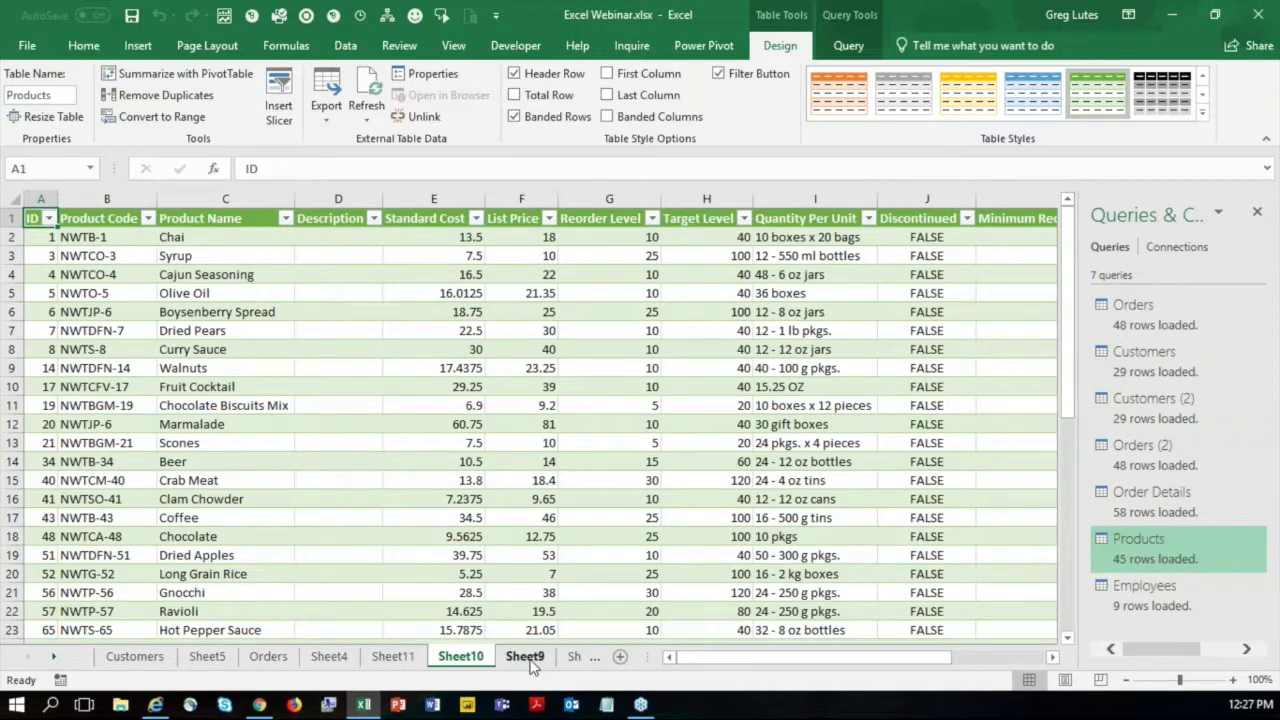
pyautogui.click(529, 658)
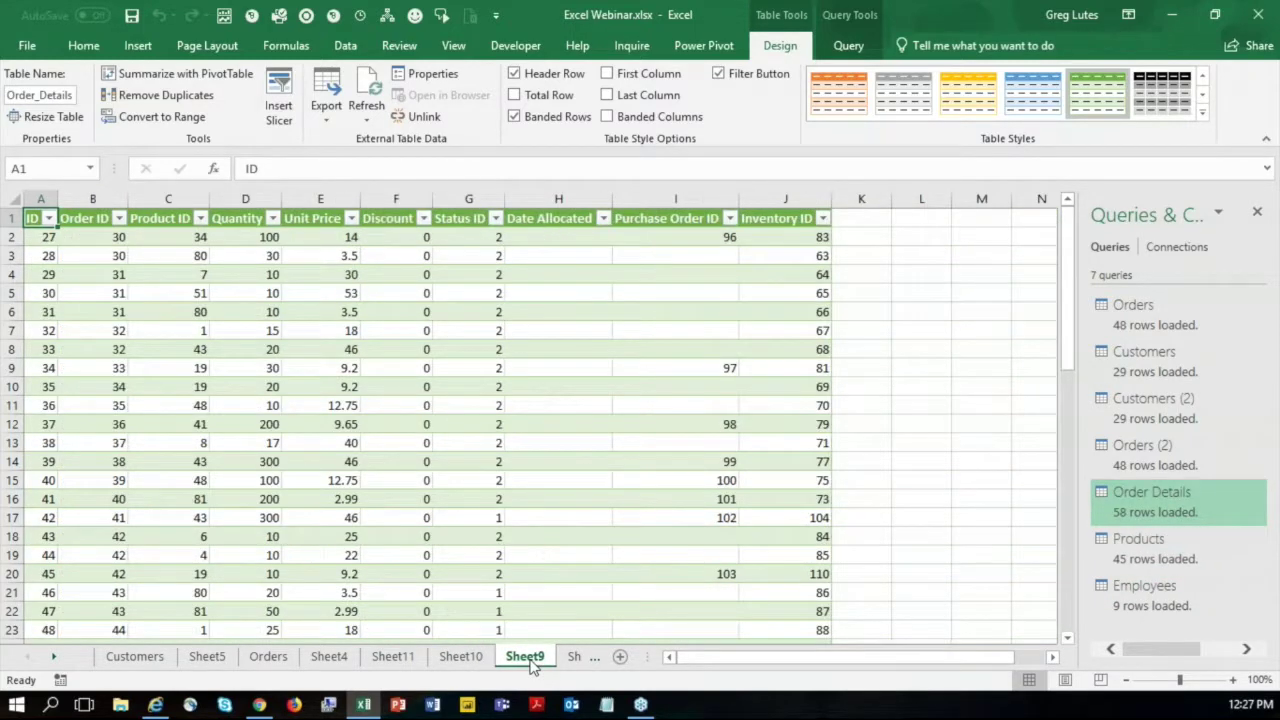
pyautogui.click(572, 657)
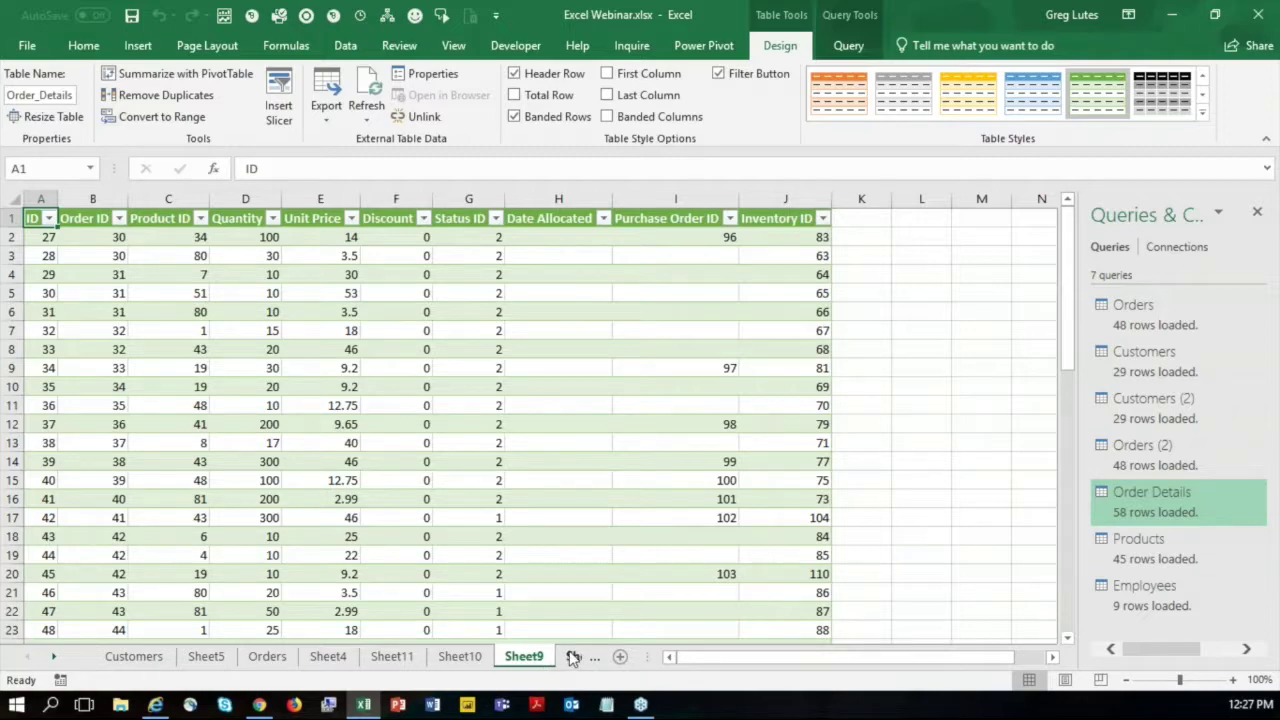
pyautogui.click(555, 657)
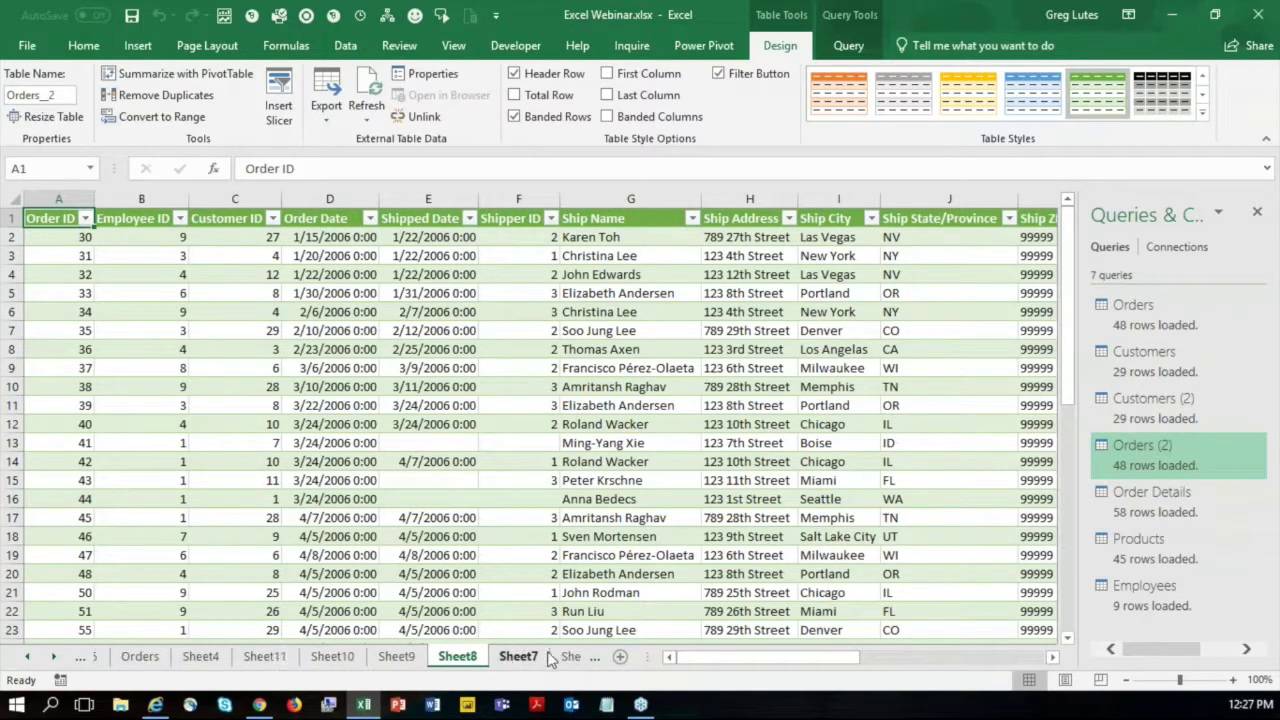
pyautogui.click(549, 657)
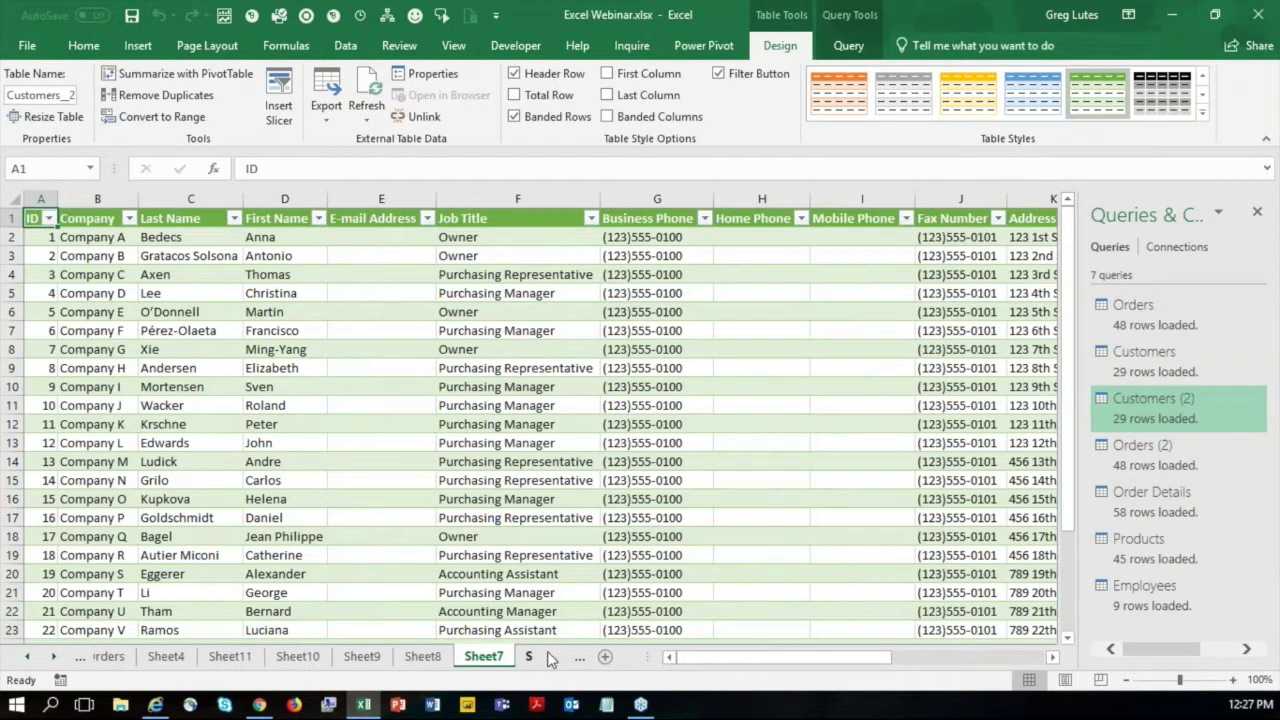
pyautogui.click(441, 657)
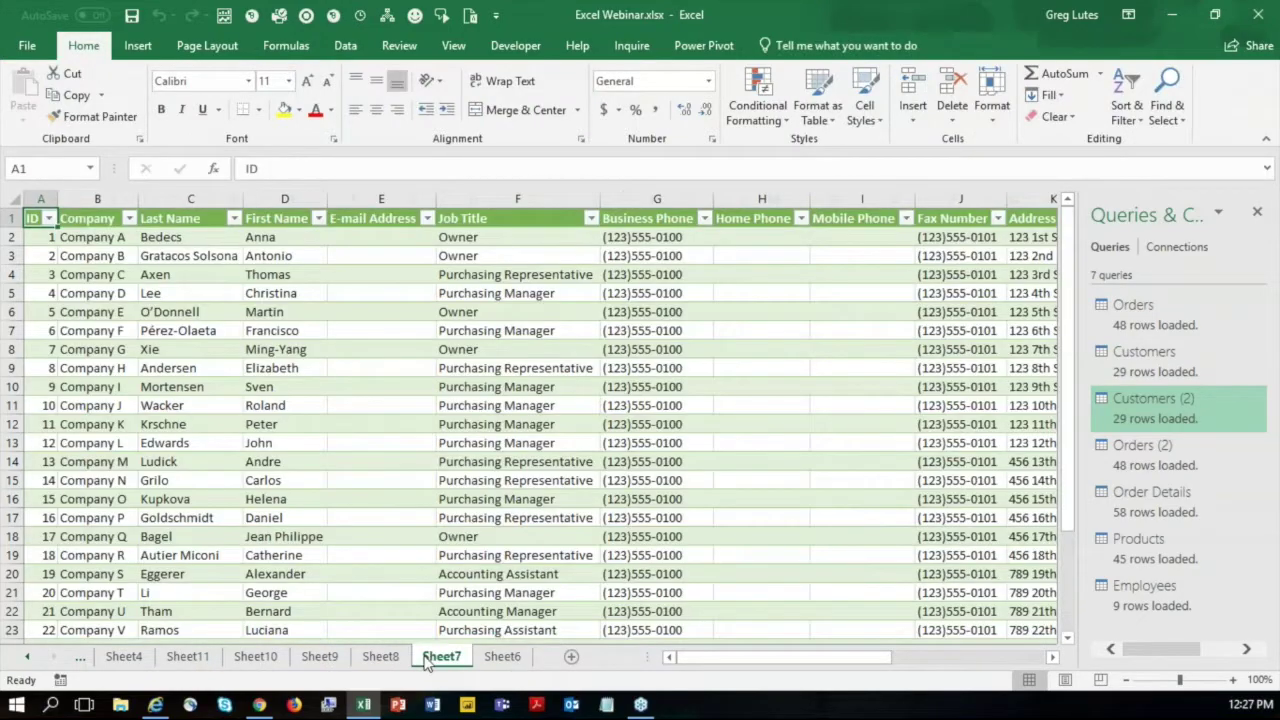
pyautogui.click(374, 660)
pyautogui.click(321, 658)
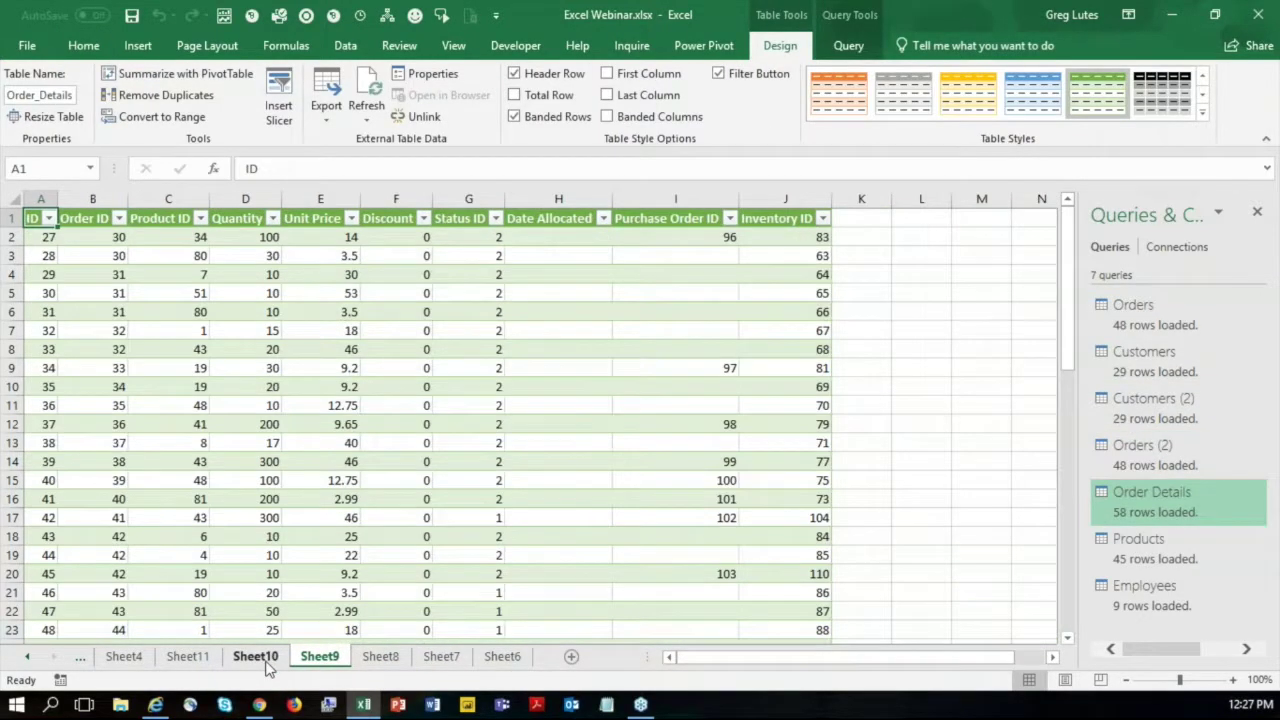
pyautogui.click(264, 665)
pyautogui.click(203, 666)
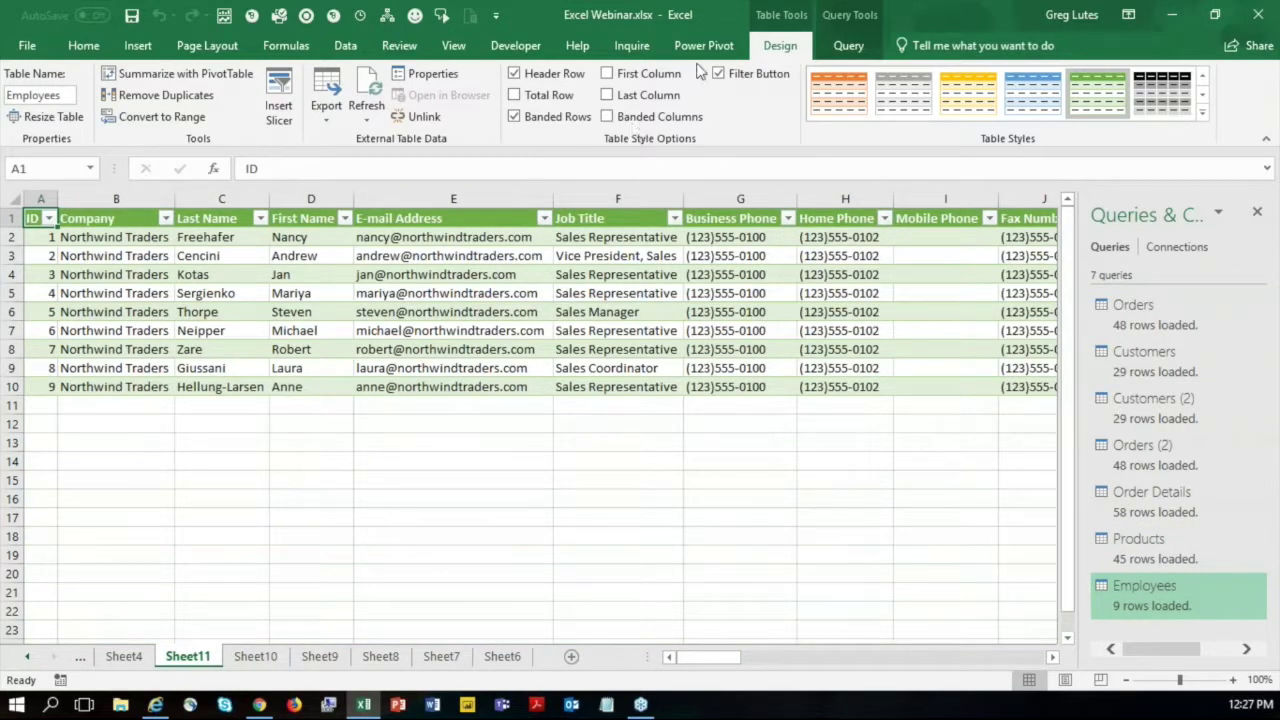
# Examine the Power Pivot data model window and its database import sources, ending back in the workbook.
pyautogui.click(708, 50)
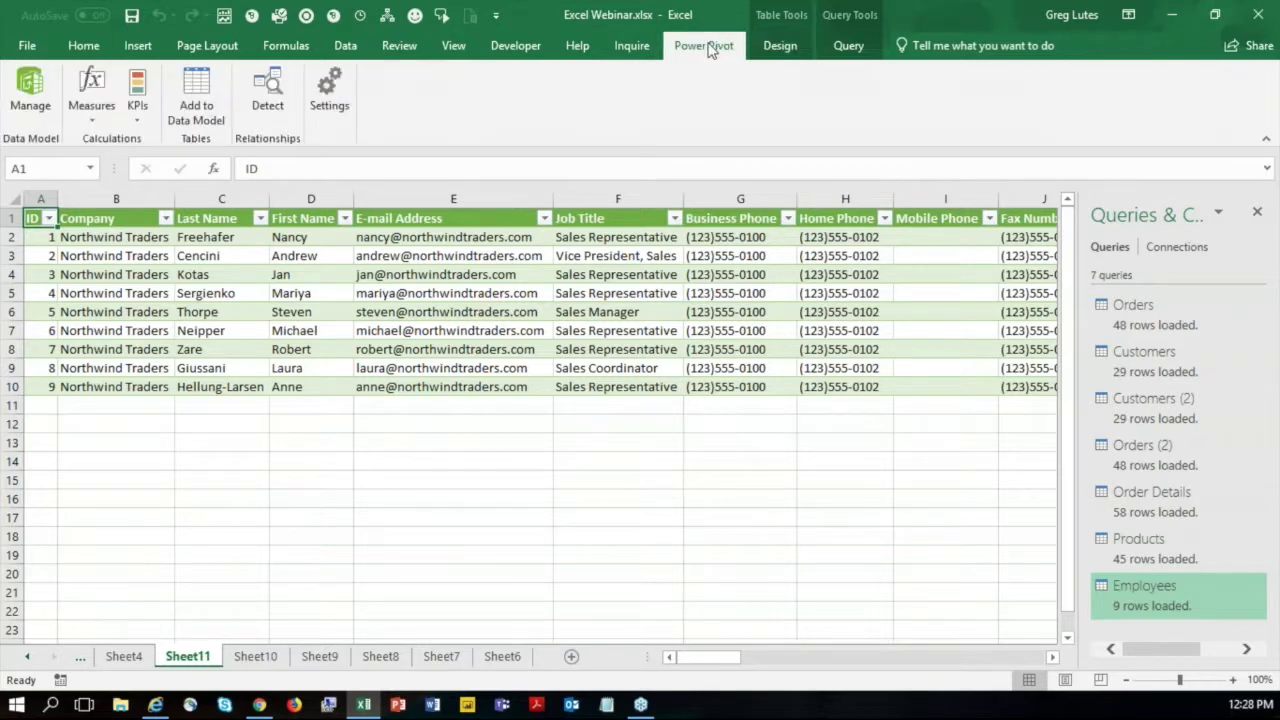
pyautogui.click(20, 90)
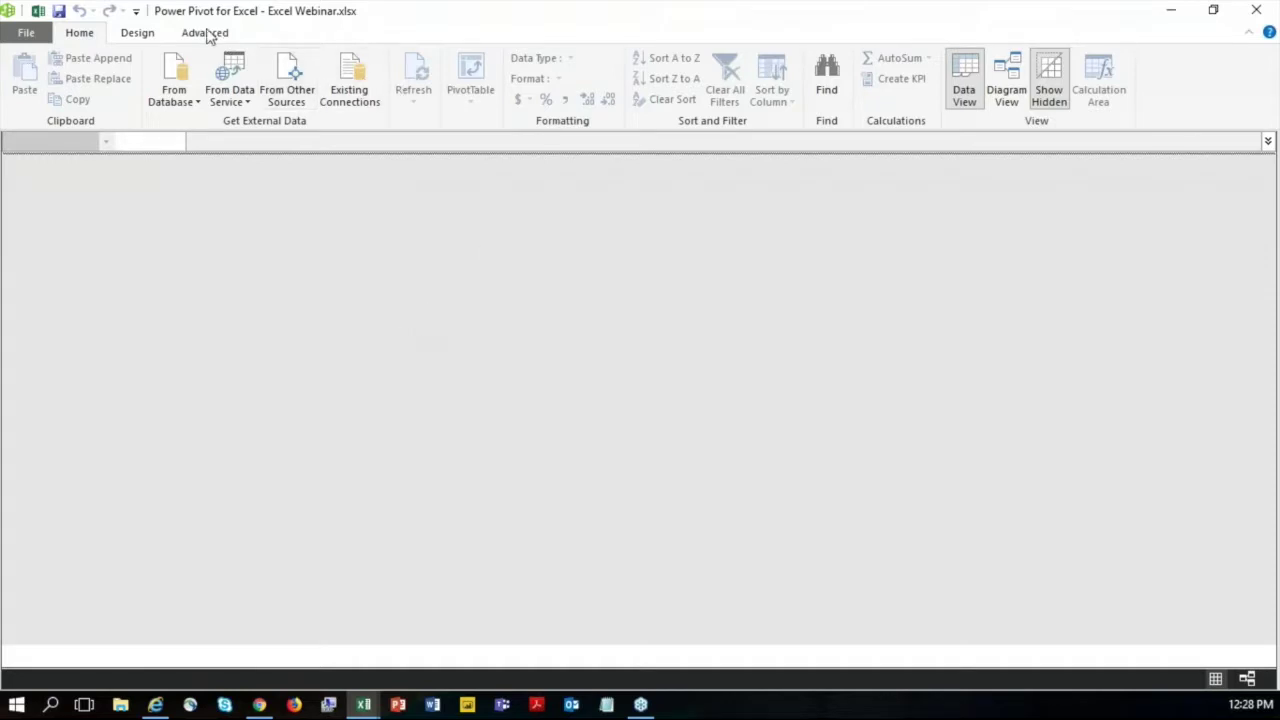
pyautogui.doubleClick(329, 11)
pyautogui.moveTo(333, 110); pyautogui.dragTo(380, 6)
pyautogui.moveTo(525, 14); pyautogui.dragTo(597, 9)
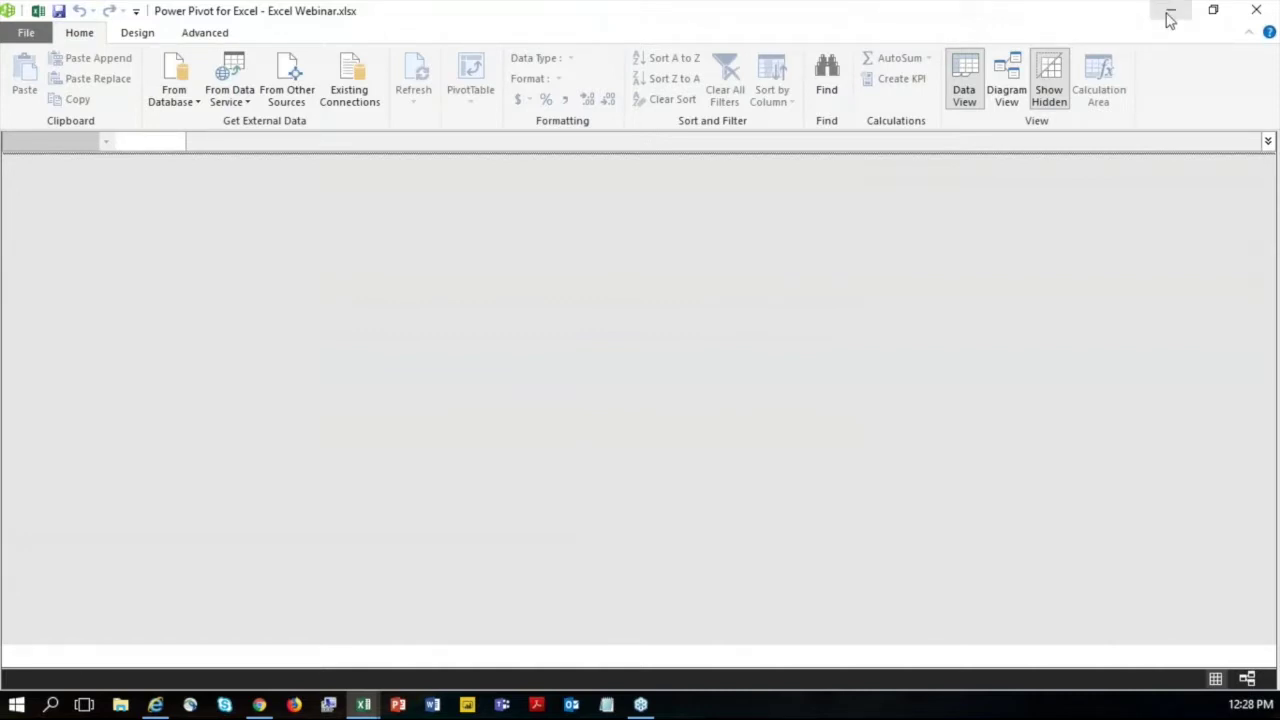
pyautogui.click(1170, 14)
pyautogui.click(315, 278)
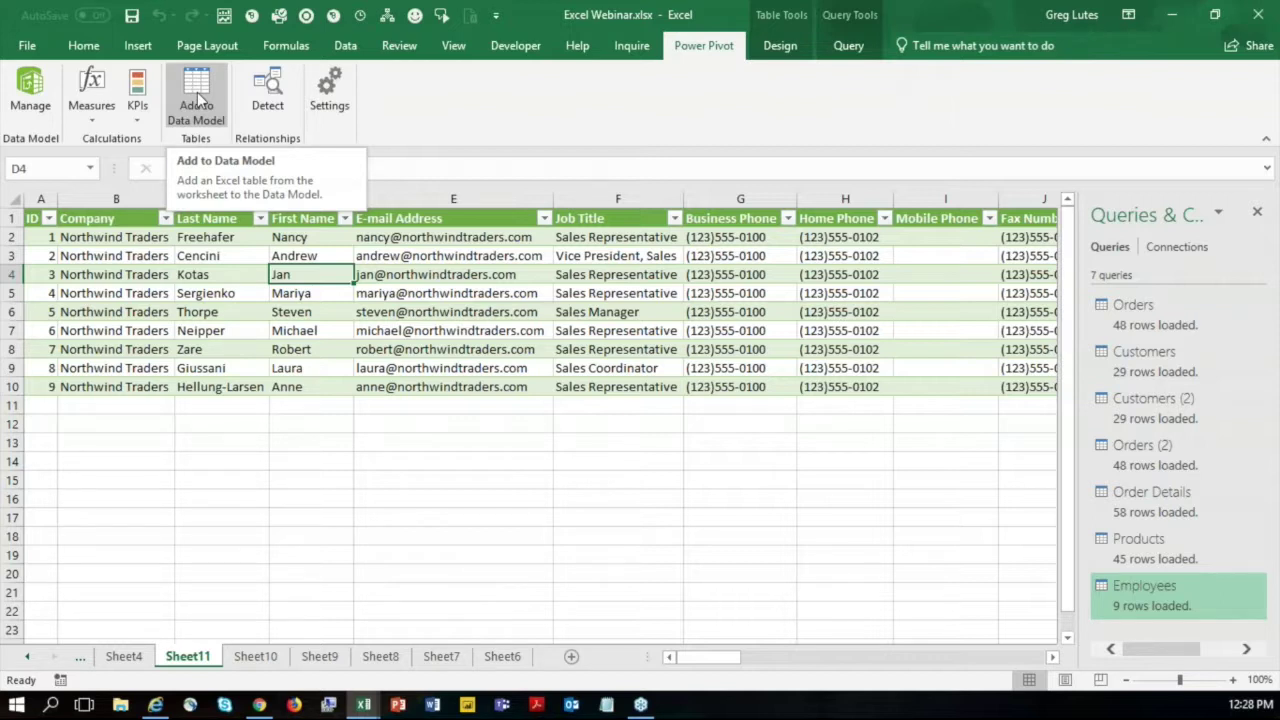
pyautogui.click(30, 100)
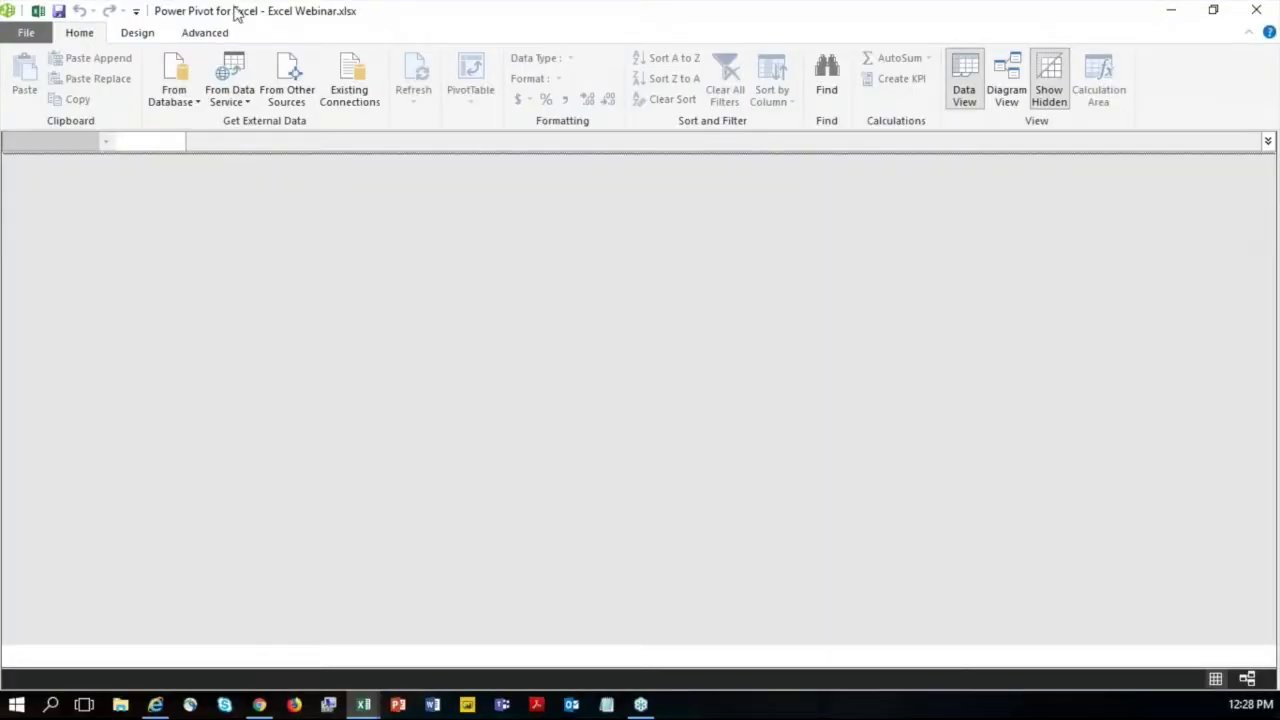
pyautogui.click(168, 104)
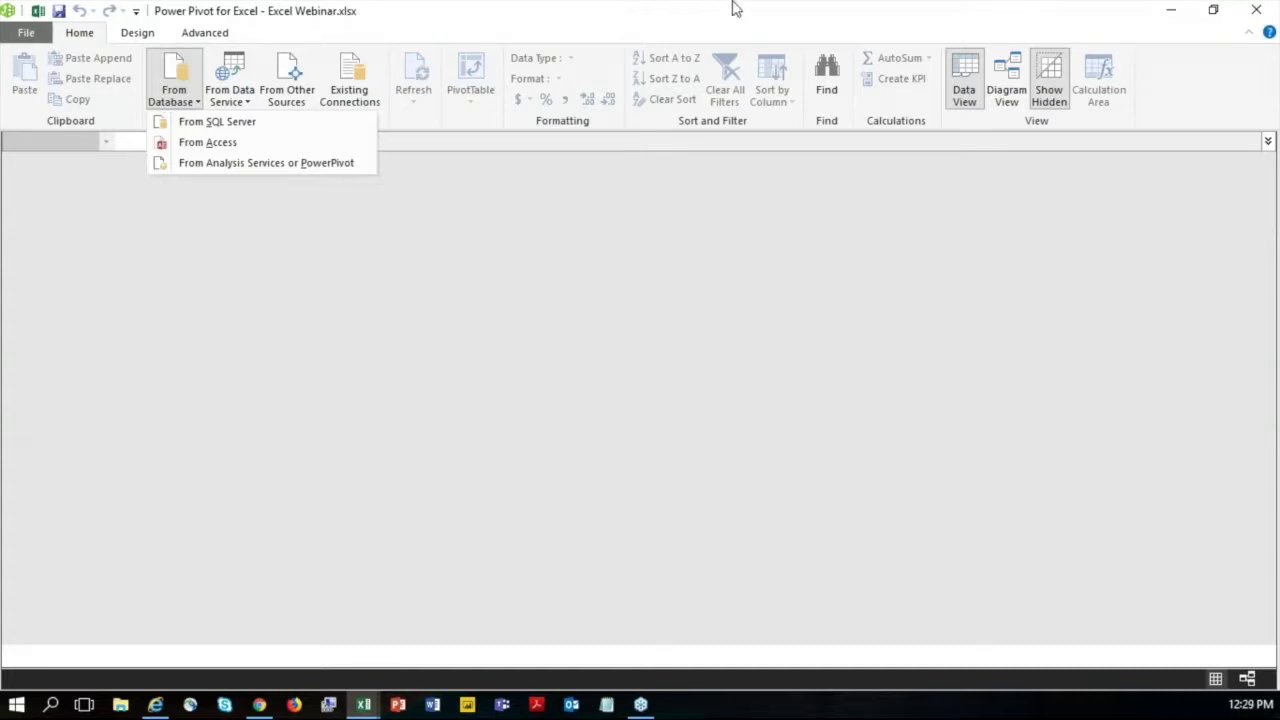
pyautogui.click(1171, 12)
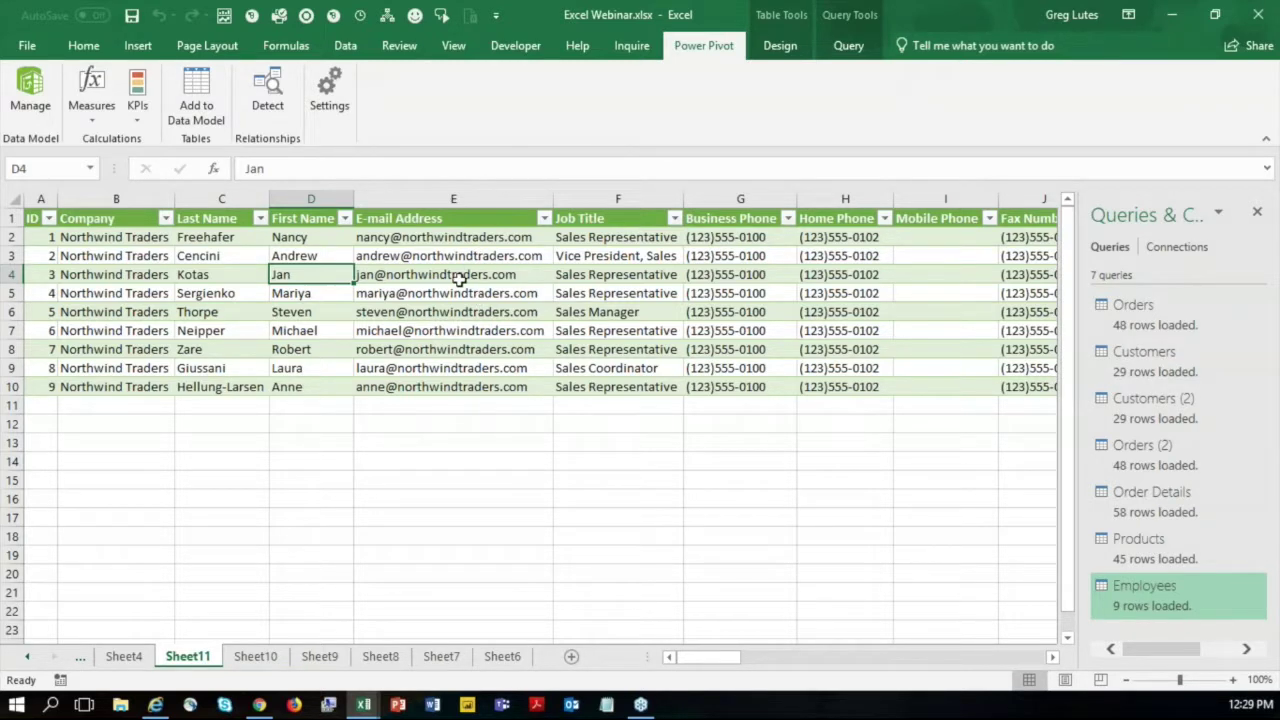
pyautogui.click(345, 47)
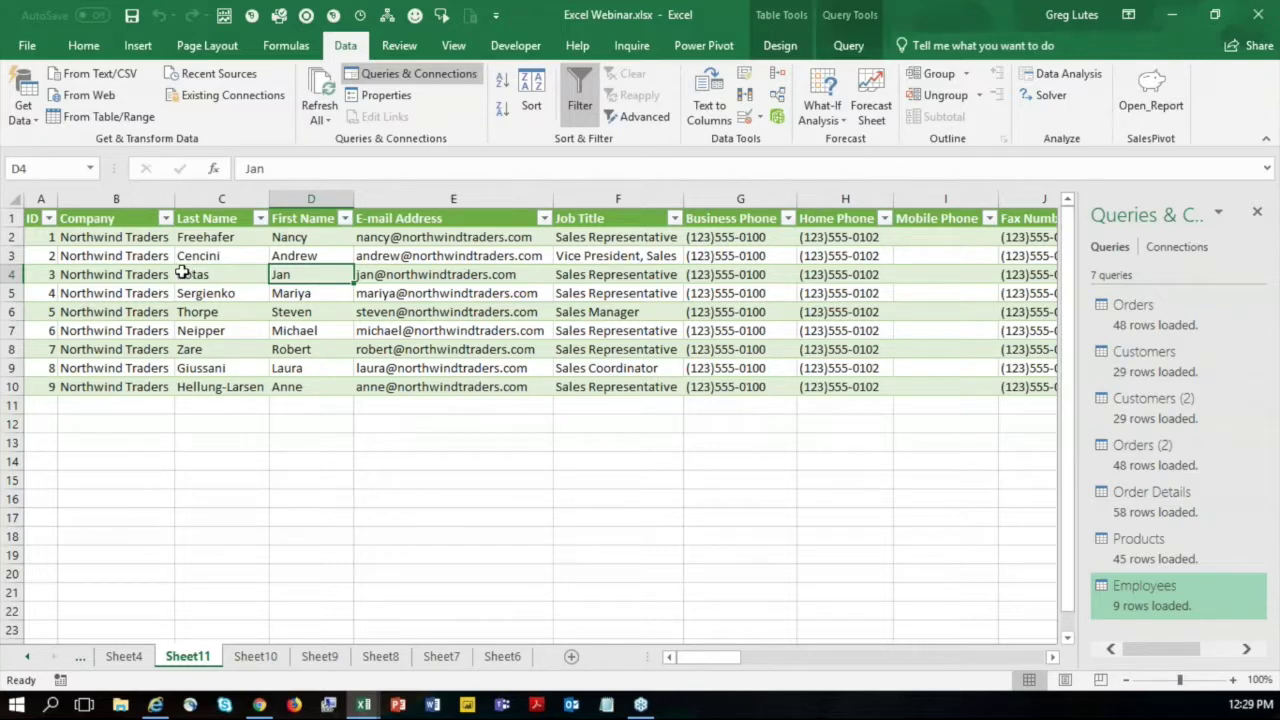
pyautogui.click(701, 48)
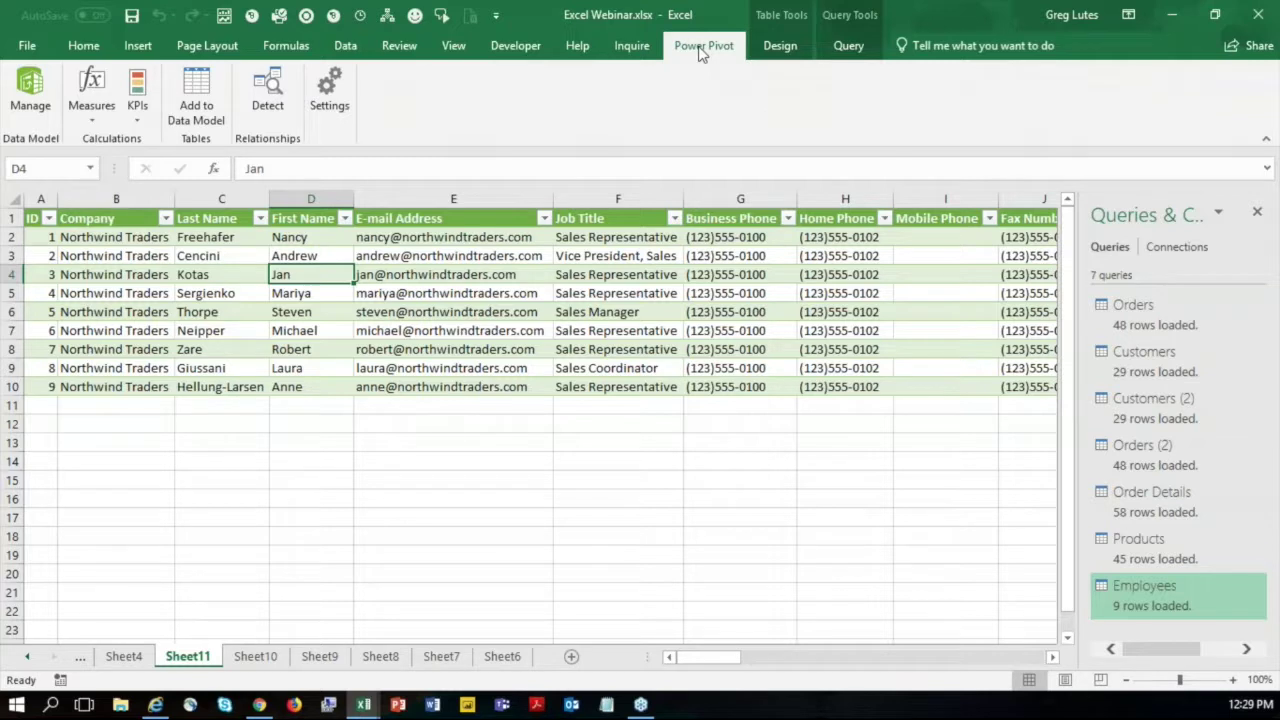
pyautogui.click(83, 47)
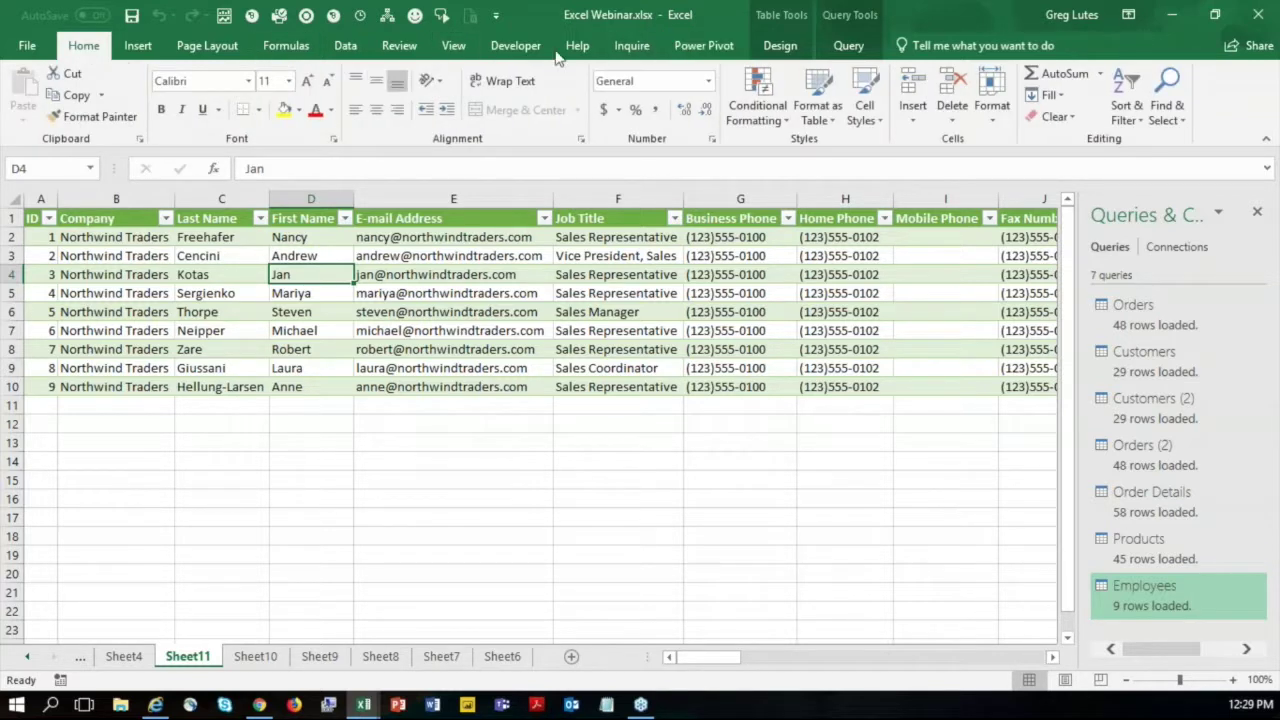
# Add the Employees table on Sheet11 to the Power Pivot data model.
pyautogui.click(716, 55)
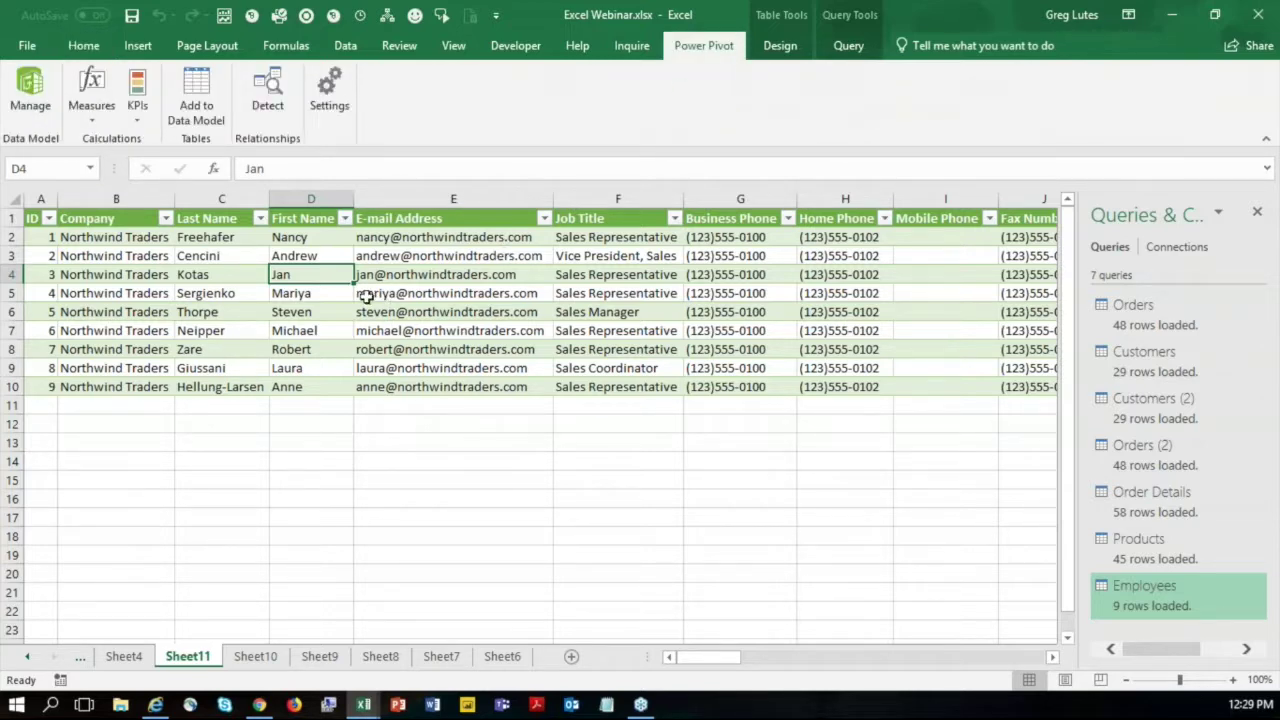
pyautogui.click(27, 660)
pyautogui.click(27, 660)
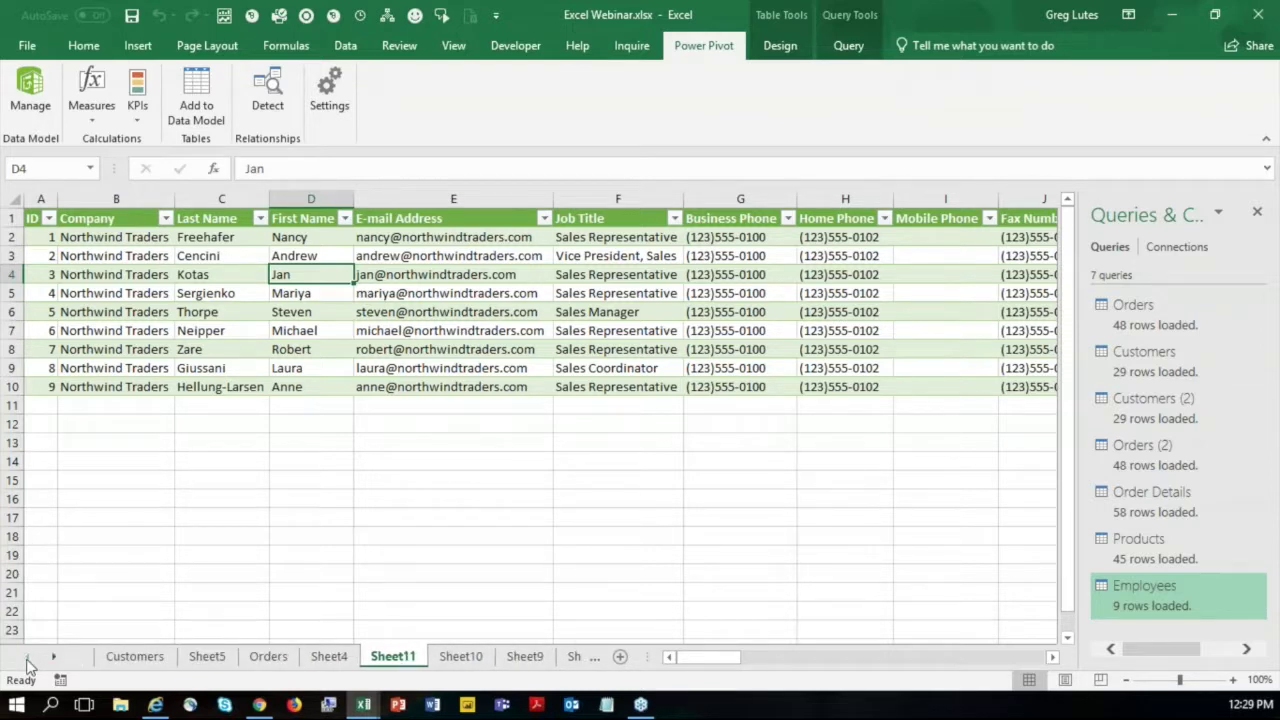
pyautogui.click(330, 657)
pyautogui.click(393, 657)
pyautogui.click(200, 100)
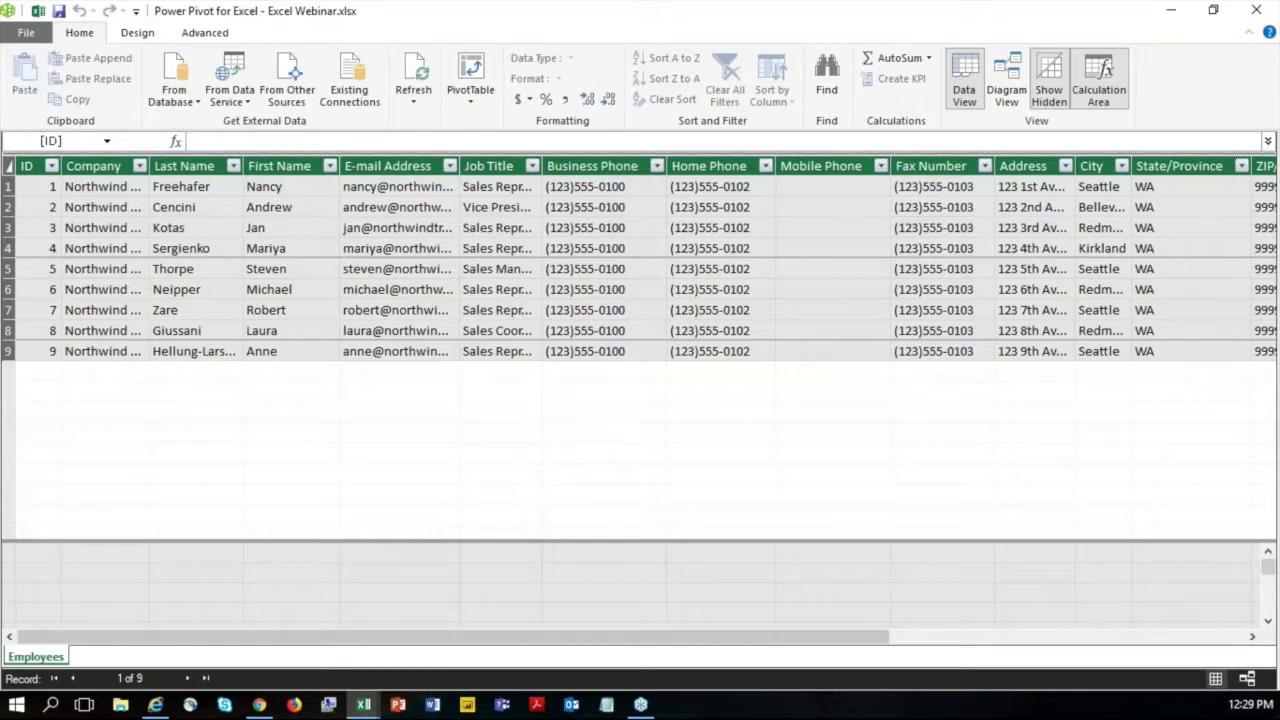
# Return to the workbook and rename Sheet11 as Employees.
pyautogui.click(360, 705)
pyautogui.click(340, 592)
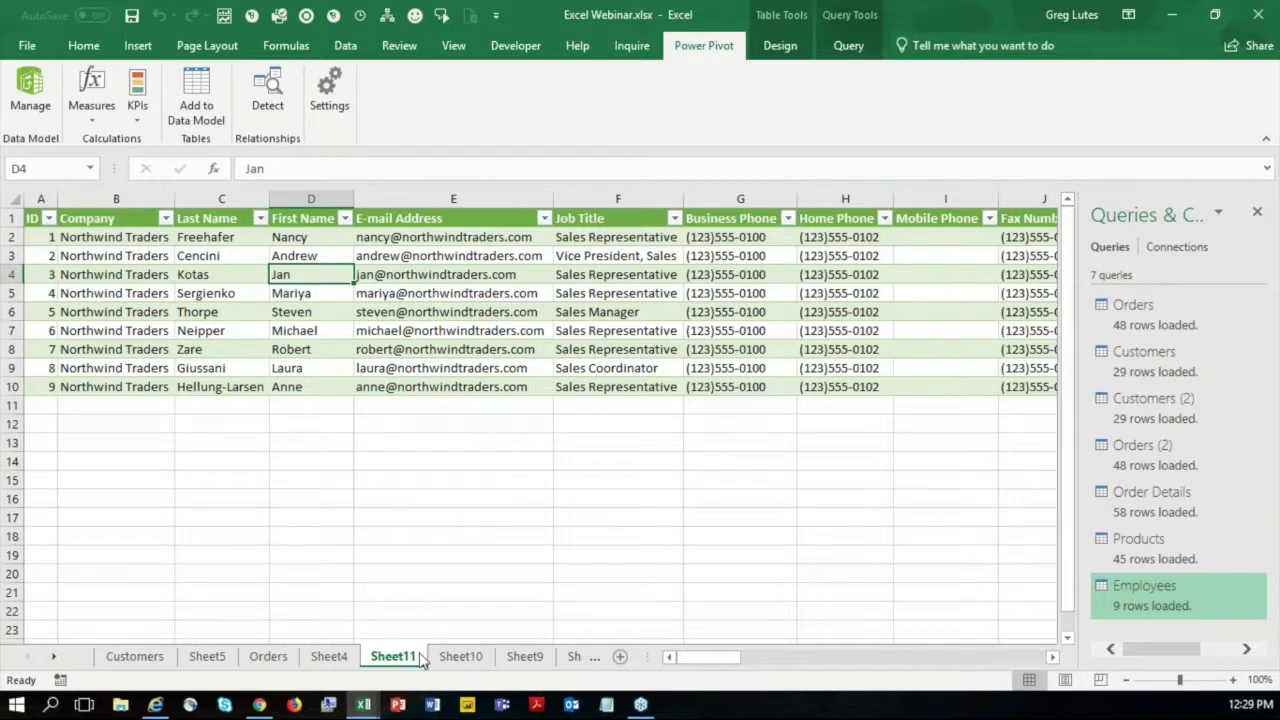
pyautogui.write('Employees')
pyautogui.press('Return')
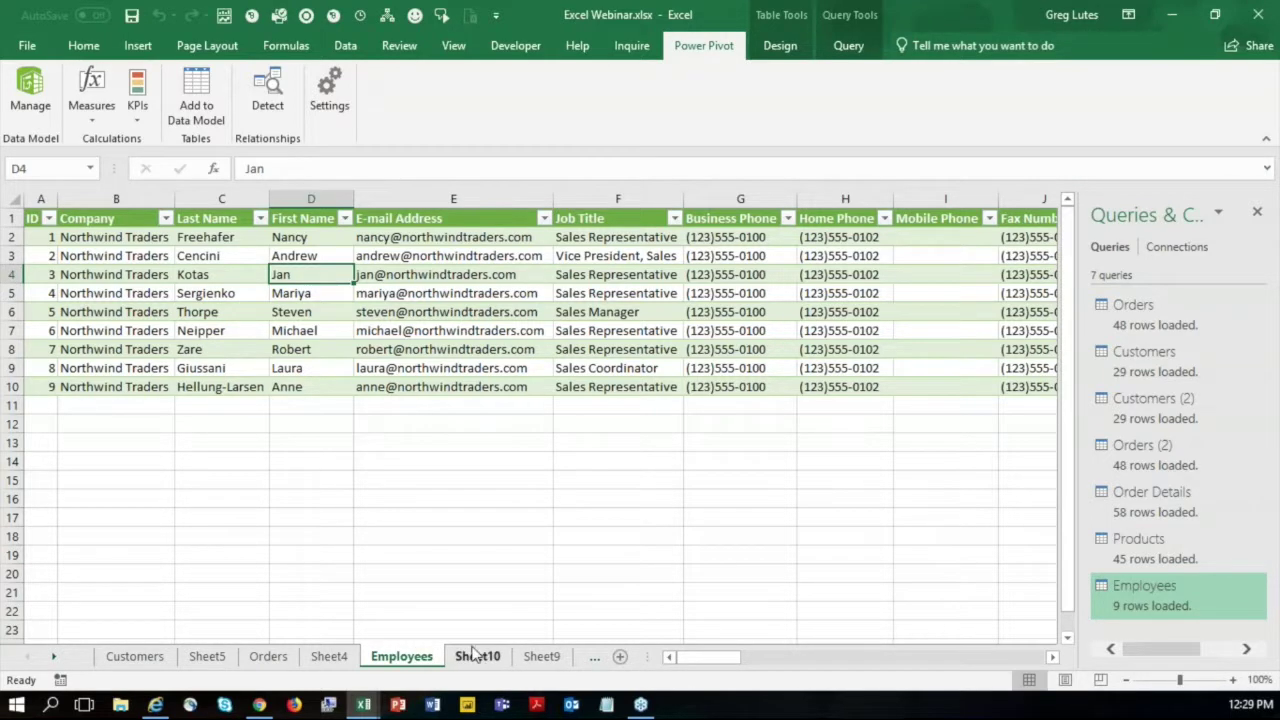
# Rename Sheet10, which holds the products table, as Products.
pyautogui.click(474, 660)
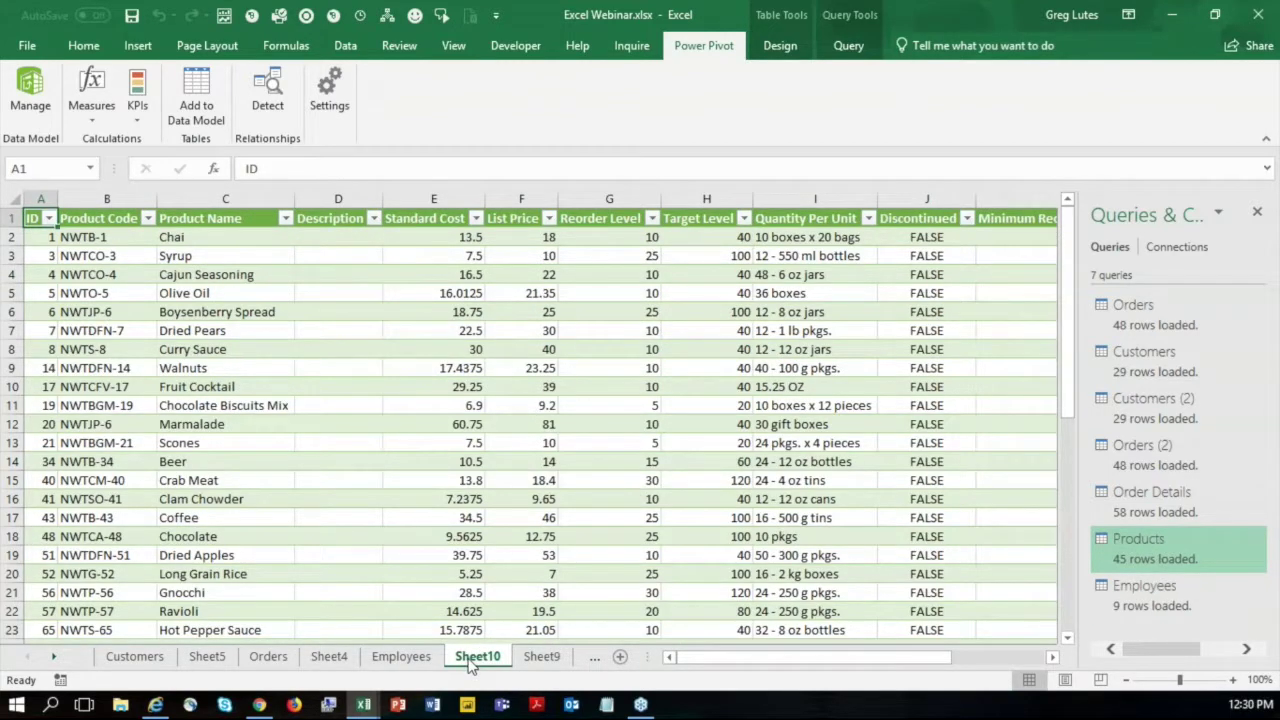
pyautogui.doubleClick(476, 657)
pyautogui.write('Products')
pyautogui.press('Return')
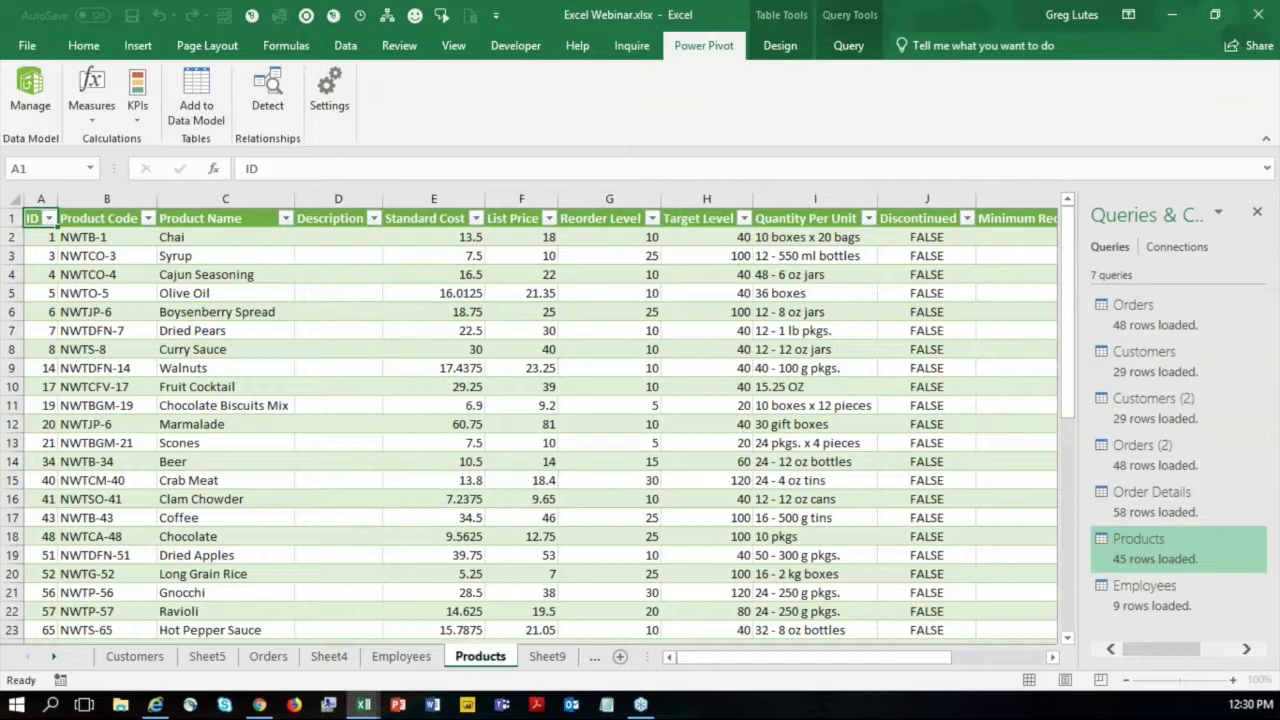
# Add the Products table to the Power Pivot data model and return to the workbook.
pyautogui.click(363, 428)
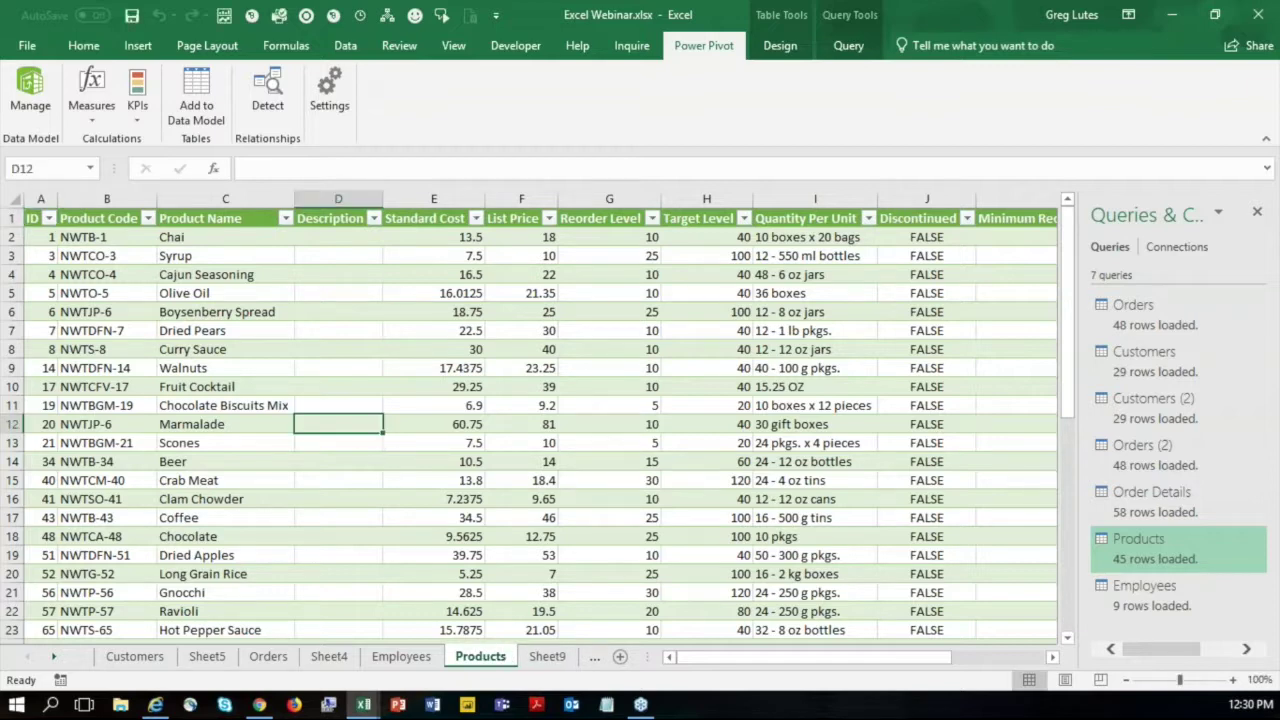
pyautogui.click(197, 97)
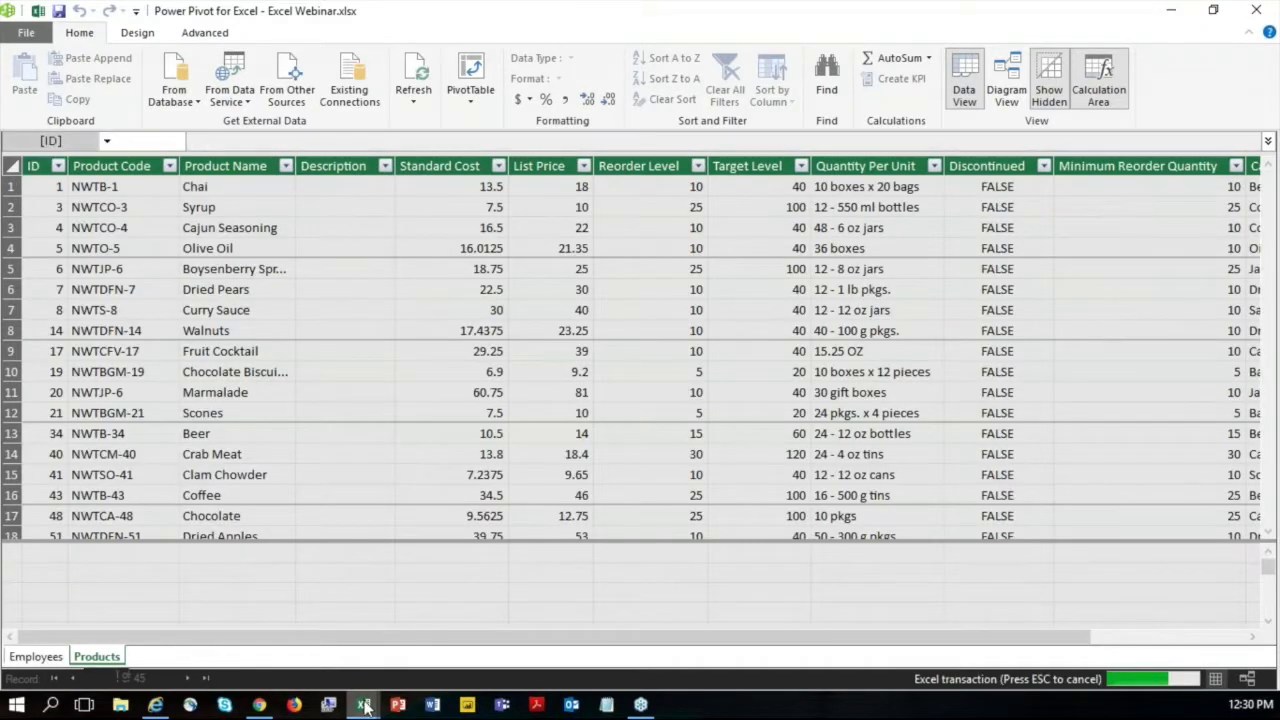
pyautogui.moveTo(365, 707)
pyautogui.click(299, 632)
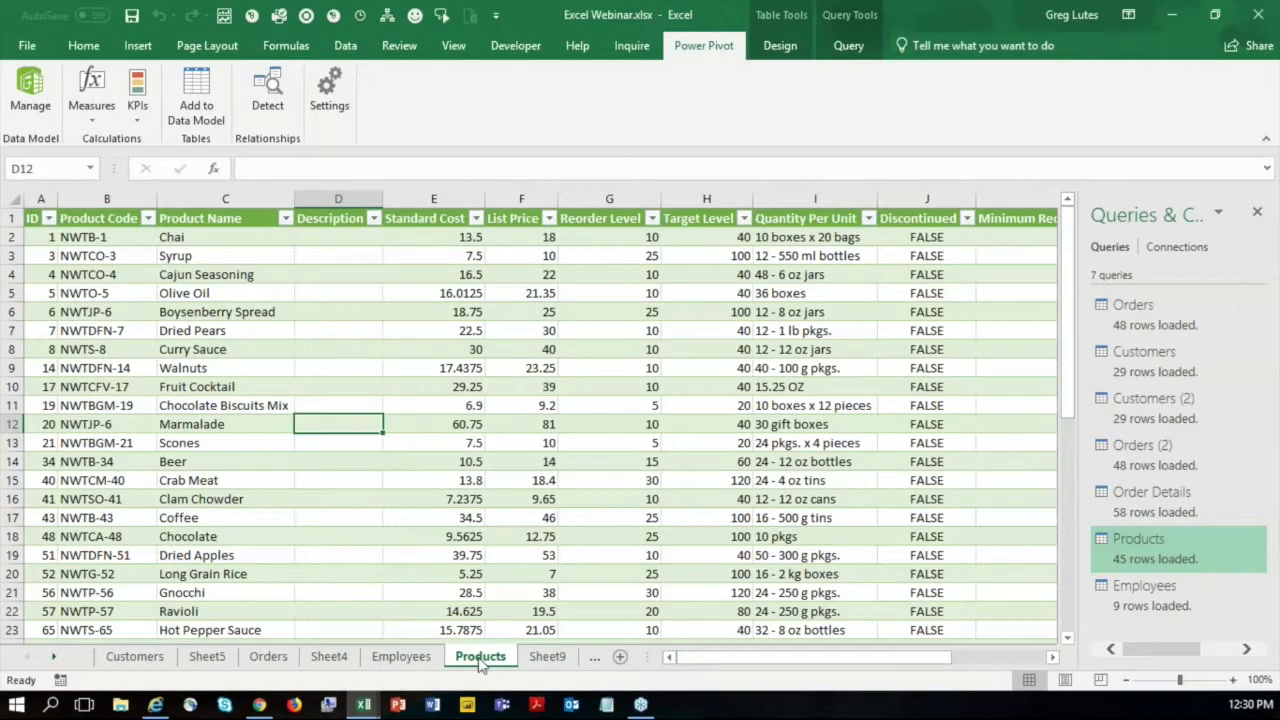
# Rename Sheet9, which holds the order line items, as Orders2.
pyautogui.click(547, 656)
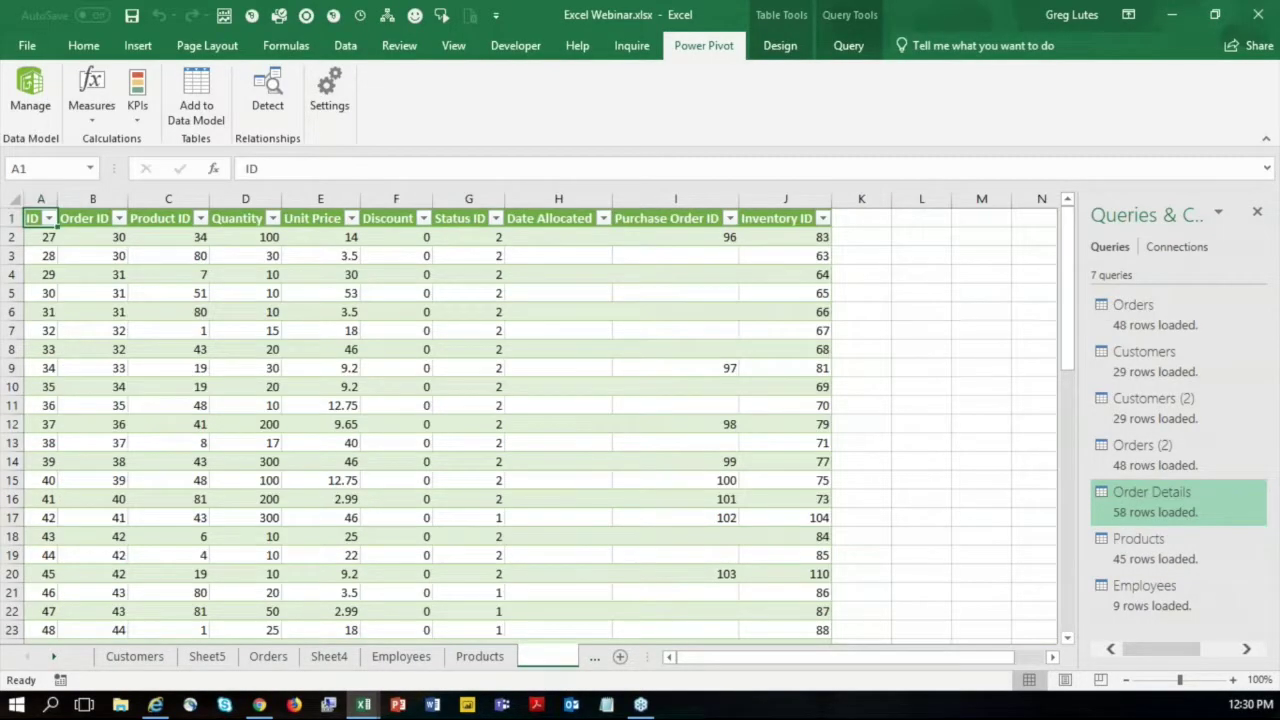
pyautogui.write('Orde')
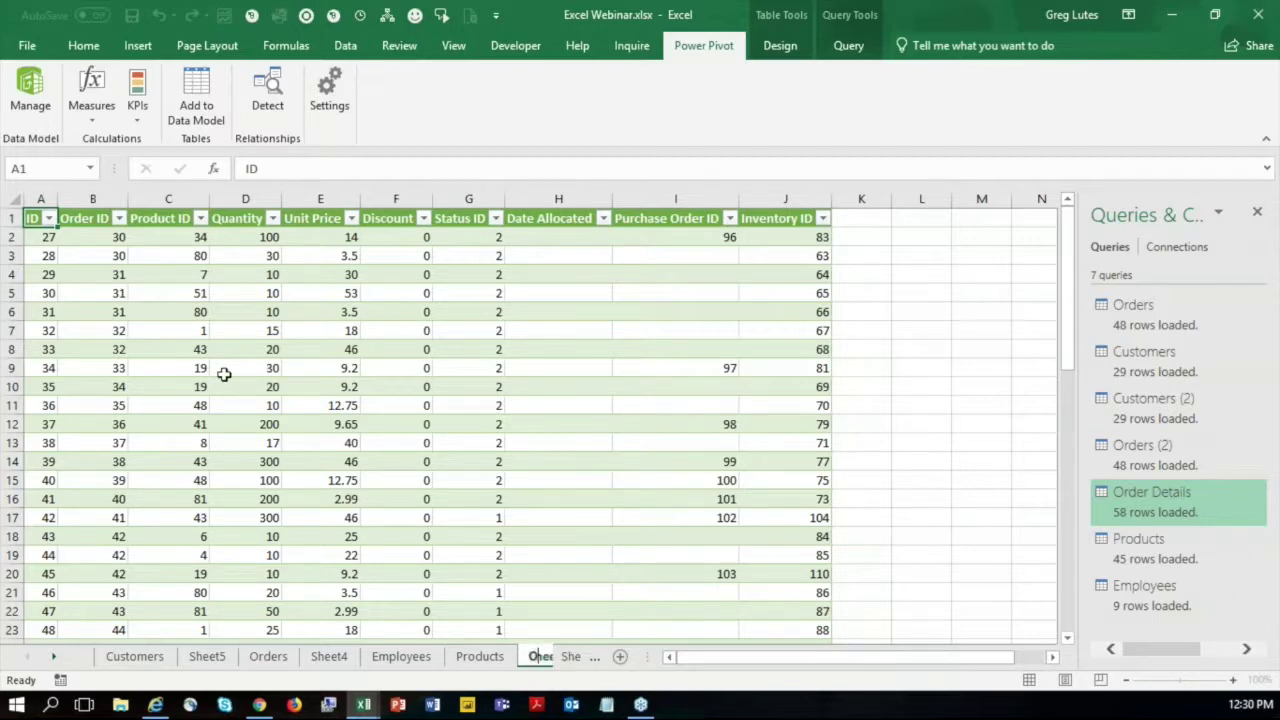
pyautogui.write('rs')
pyautogui.write('1')
pyautogui.press('BackSpace')
pyautogui.write('2')
pyautogui.press('Return')
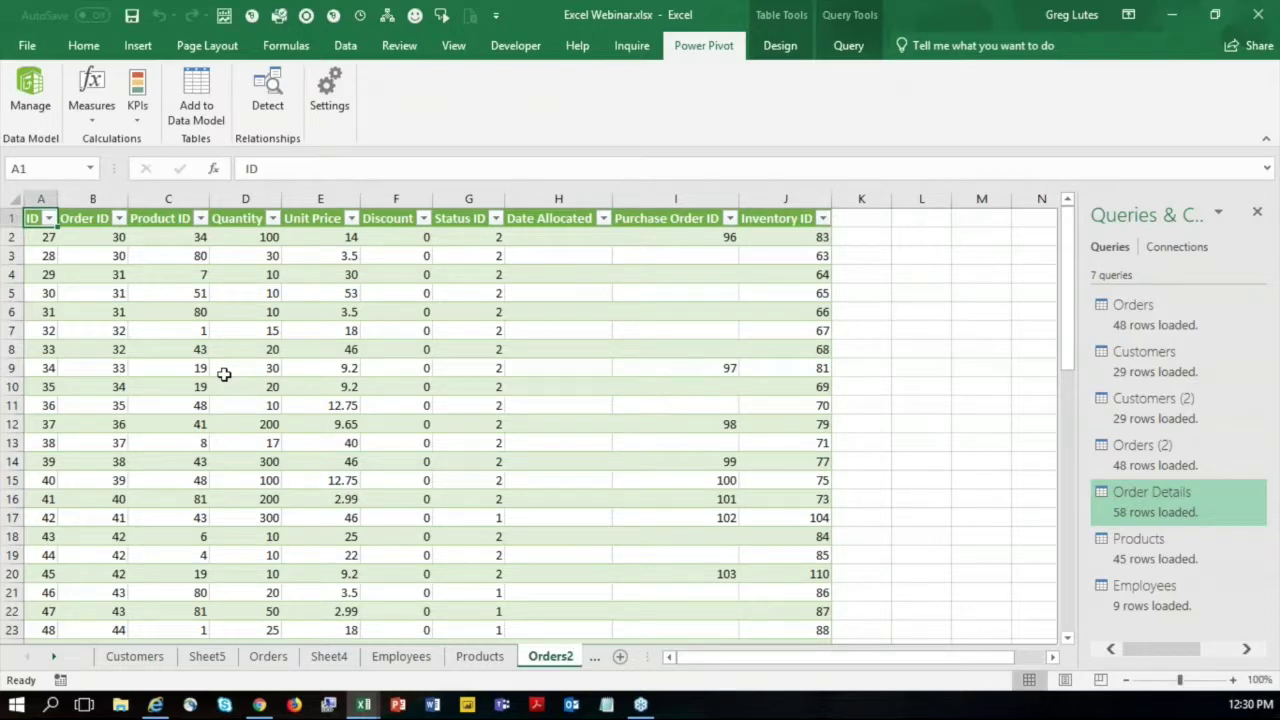
# Rename the Orders2 sheet with the order line items as Order Details.
pyautogui.click(550, 657)
pyautogui.click(532, 656)
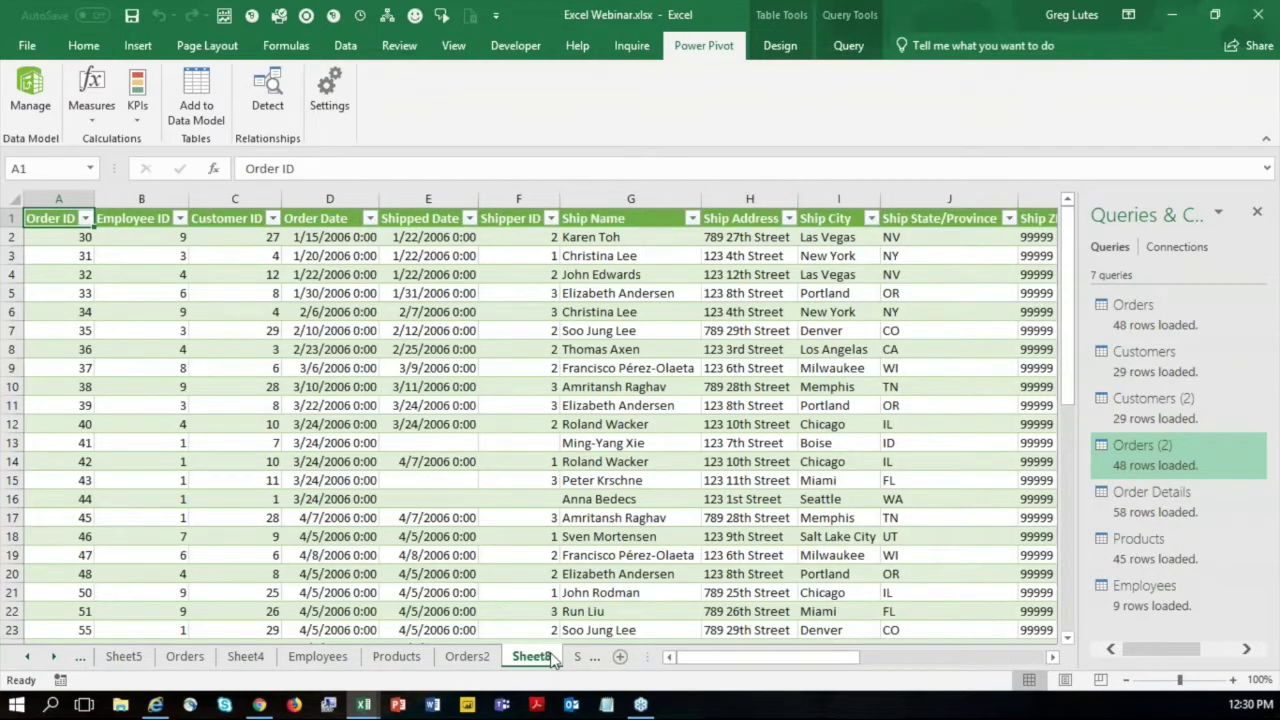
pyautogui.doubleClick(477, 658)
pyautogui.write('Or')
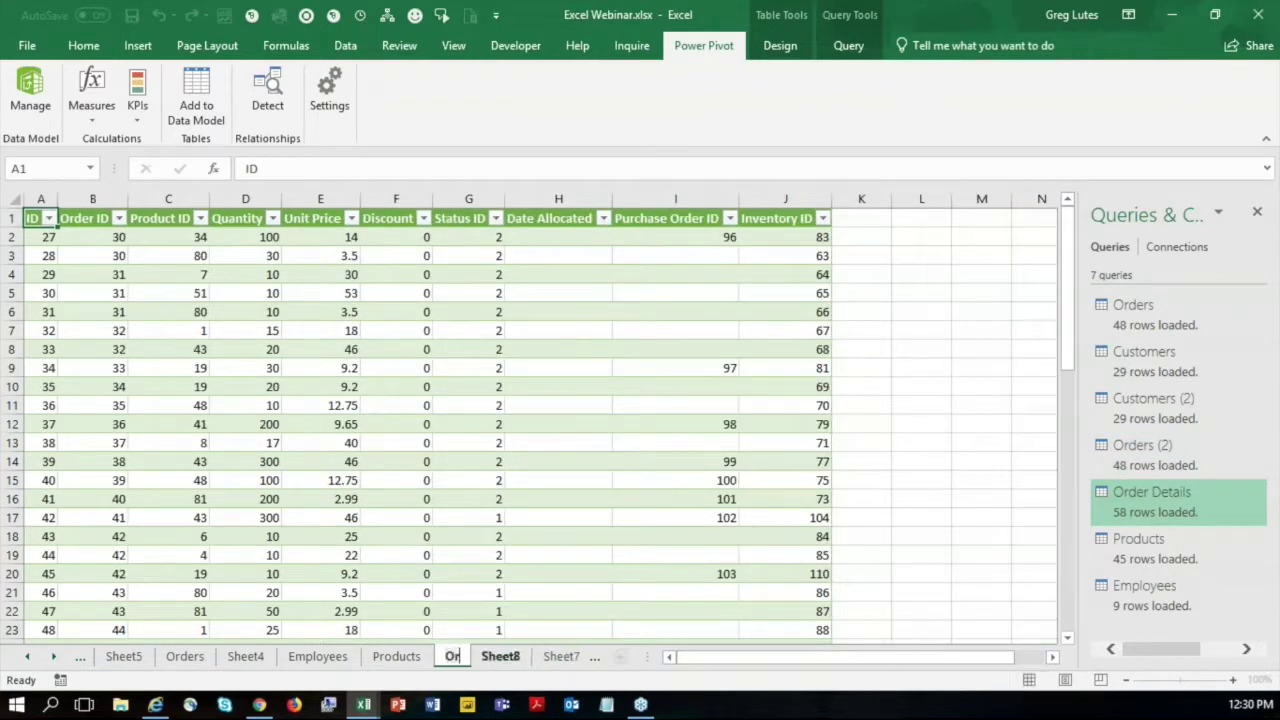
pyautogui.write('der Details')
pyautogui.press('Return')
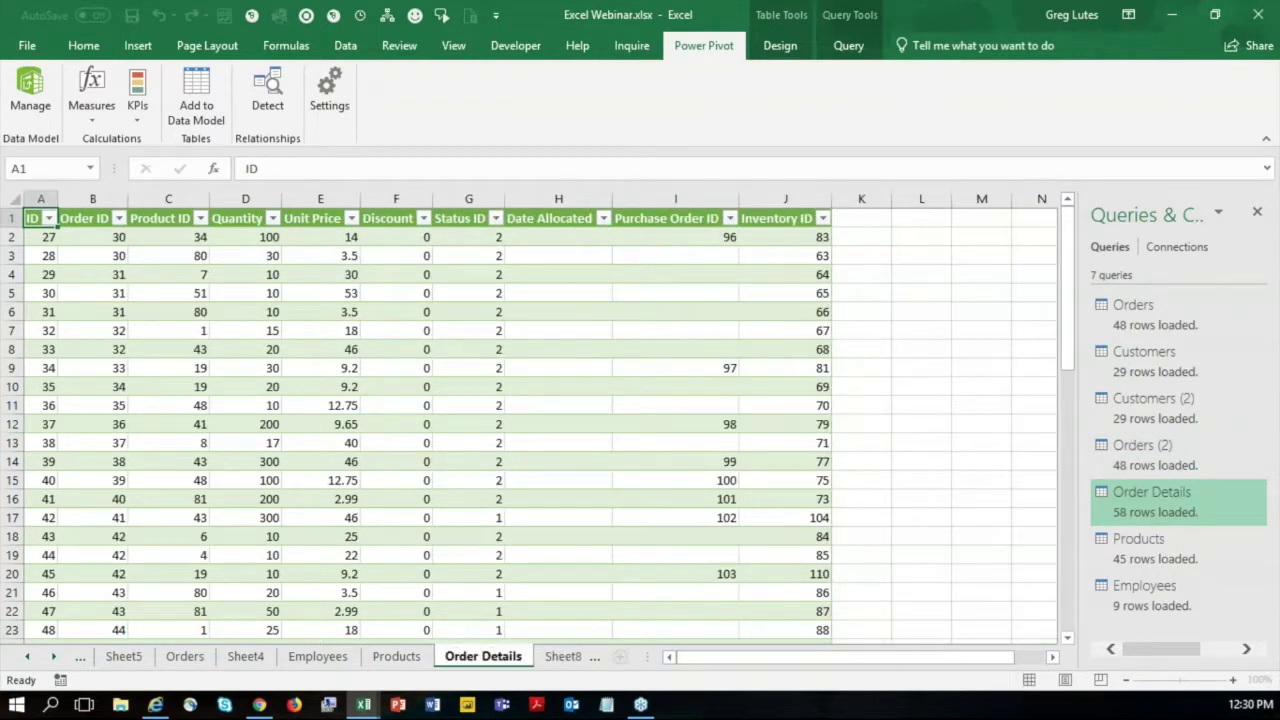
# Rename Sheet8, which holds the Orders (2) query table, as Orders2.
pyautogui.click(550, 657)
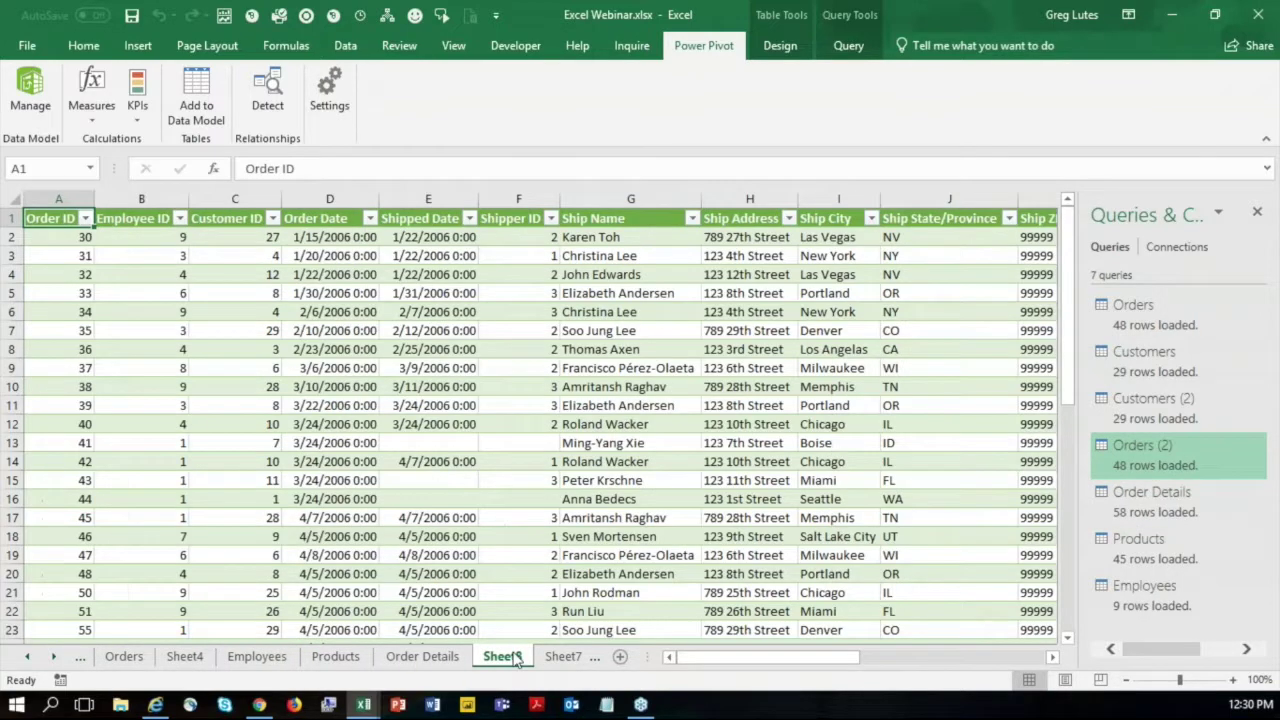
pyautogui.doubleClick(502, 656)
pyautogui.write('Orders')
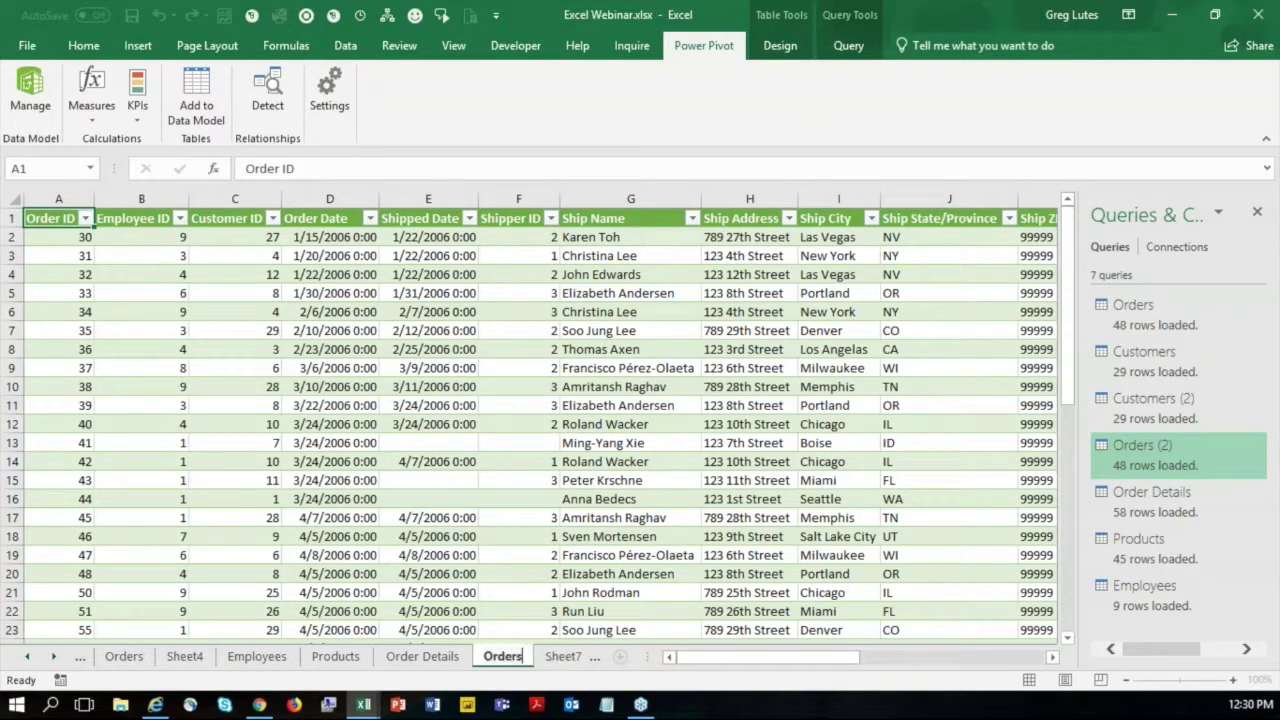
pyautogui.write('2')
pyautogui.press('Return')
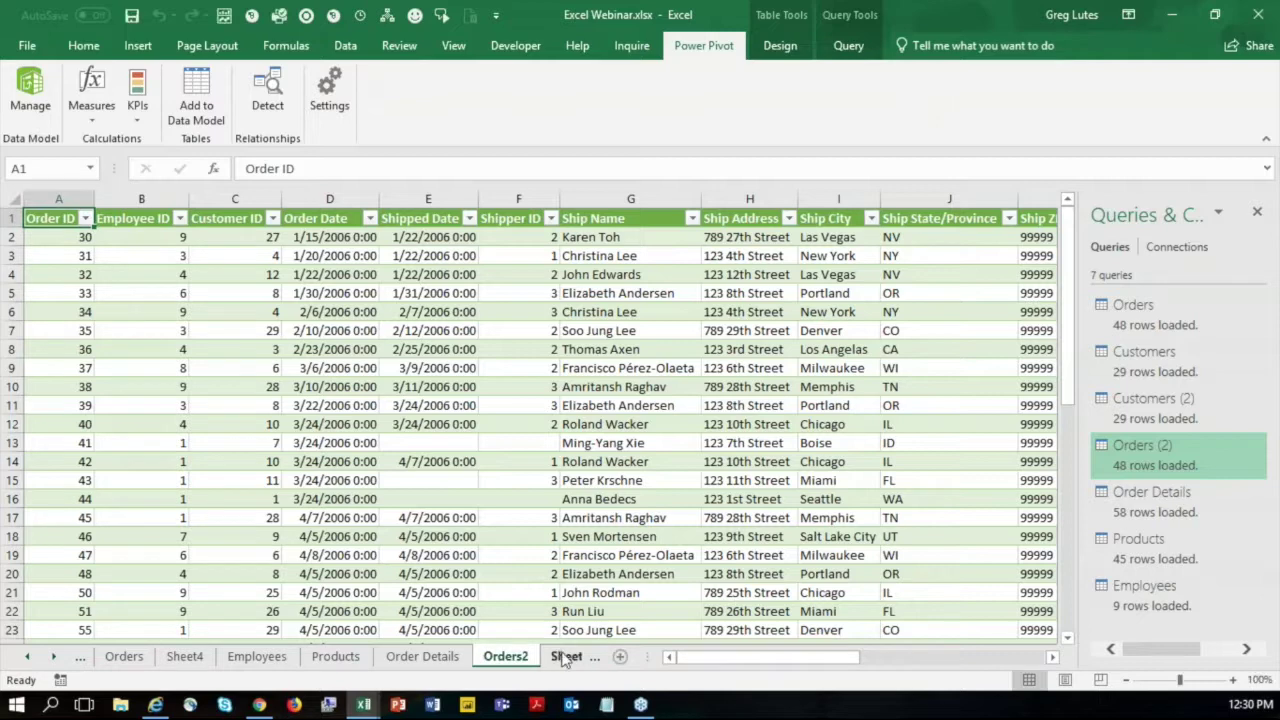
# Rename Sheet7, which holds the Customers (2) query table, as Customers2.
pyautogui.click(566, 657)
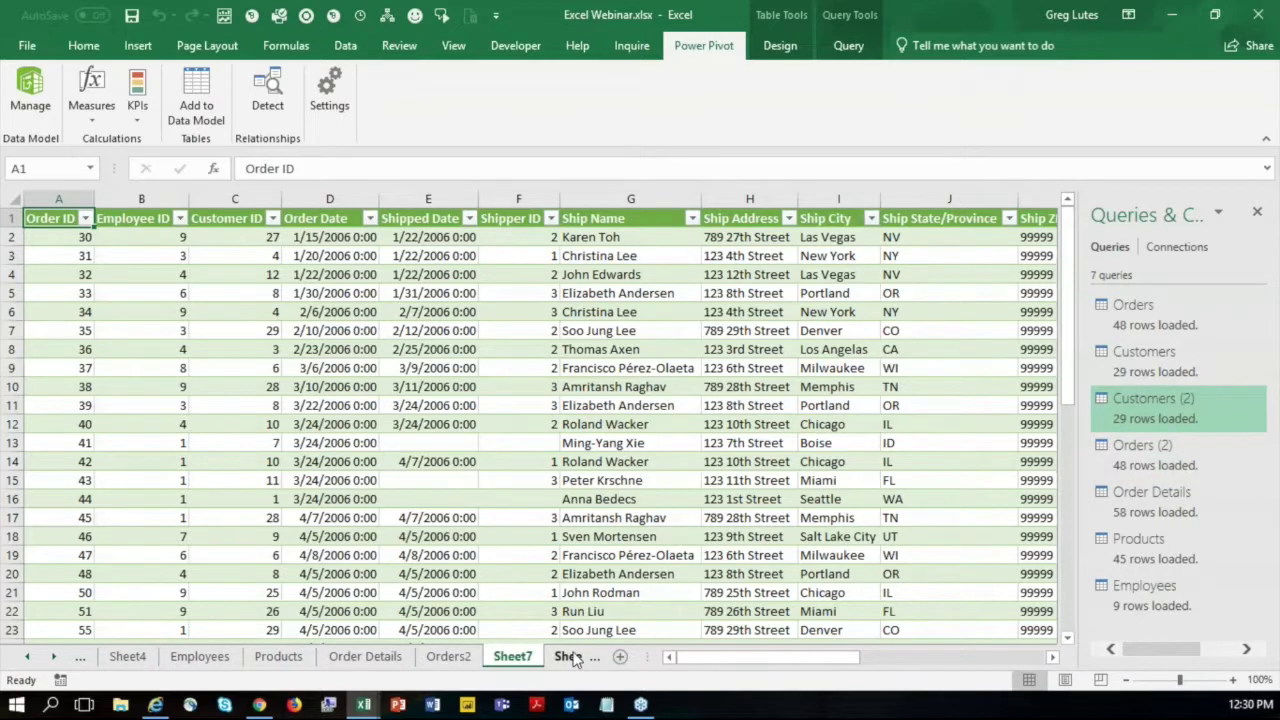
pyautogui.doubleClick(507, 657)
pyautogui.write('Cust')
pyautogui.write('oemrs')
pyautogui.press('BackSpace')
pyautogui.press('BackSpace')
pyautogui.press('BackSpace')
pyautogui.press('BackSpace')
pyautogui.write('mers2')
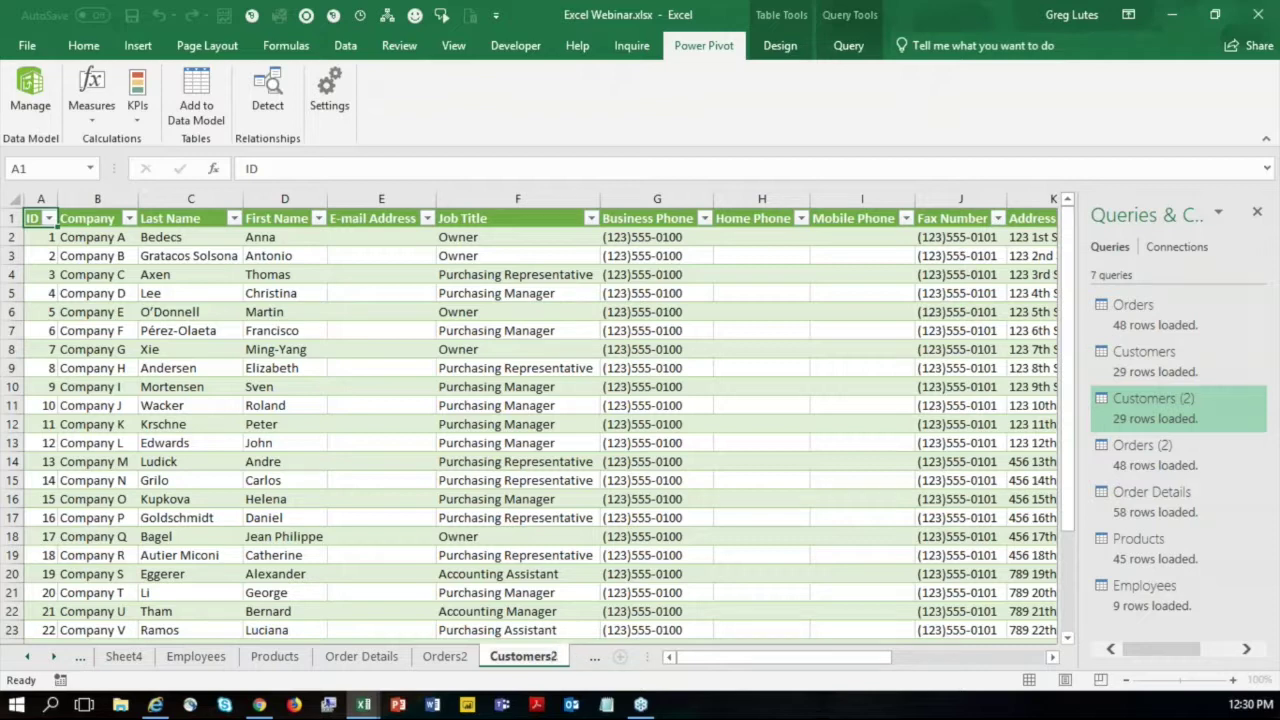
pyautogui.press('Return')
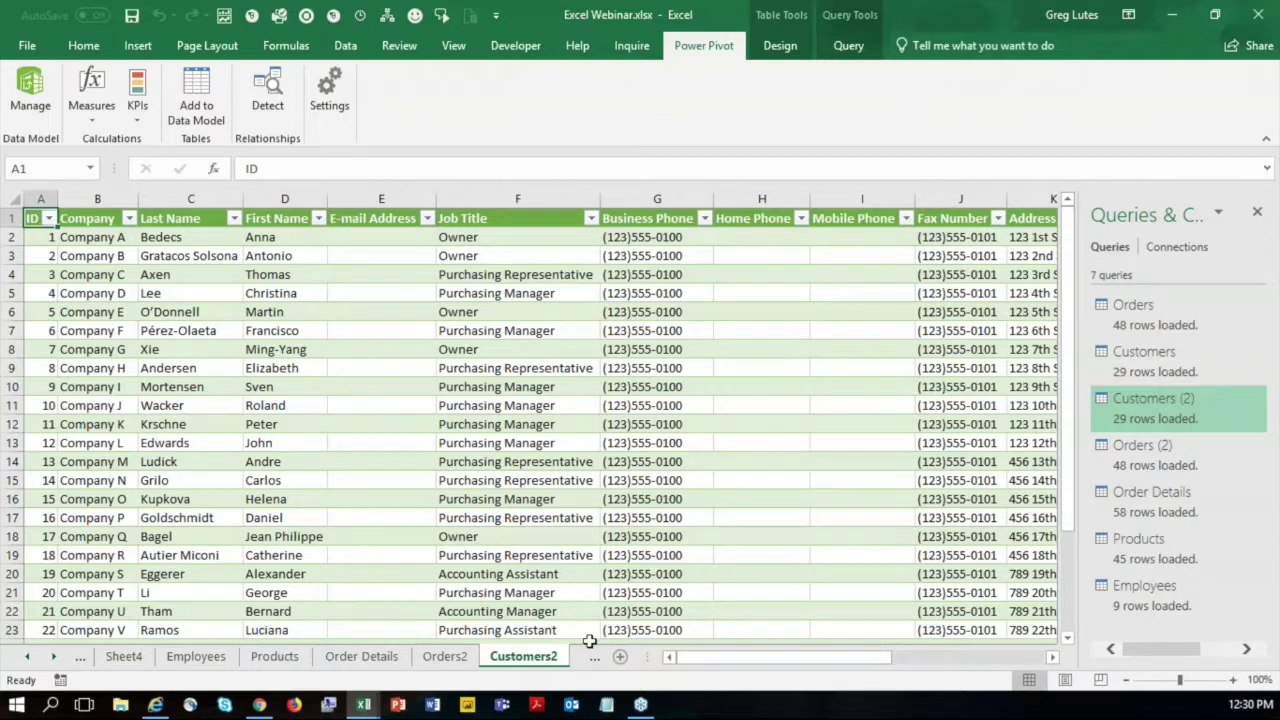
# Add the Order Details query's table to the Power Pivot data model and return to the workbook.
pyautogui.click(1172, 468)
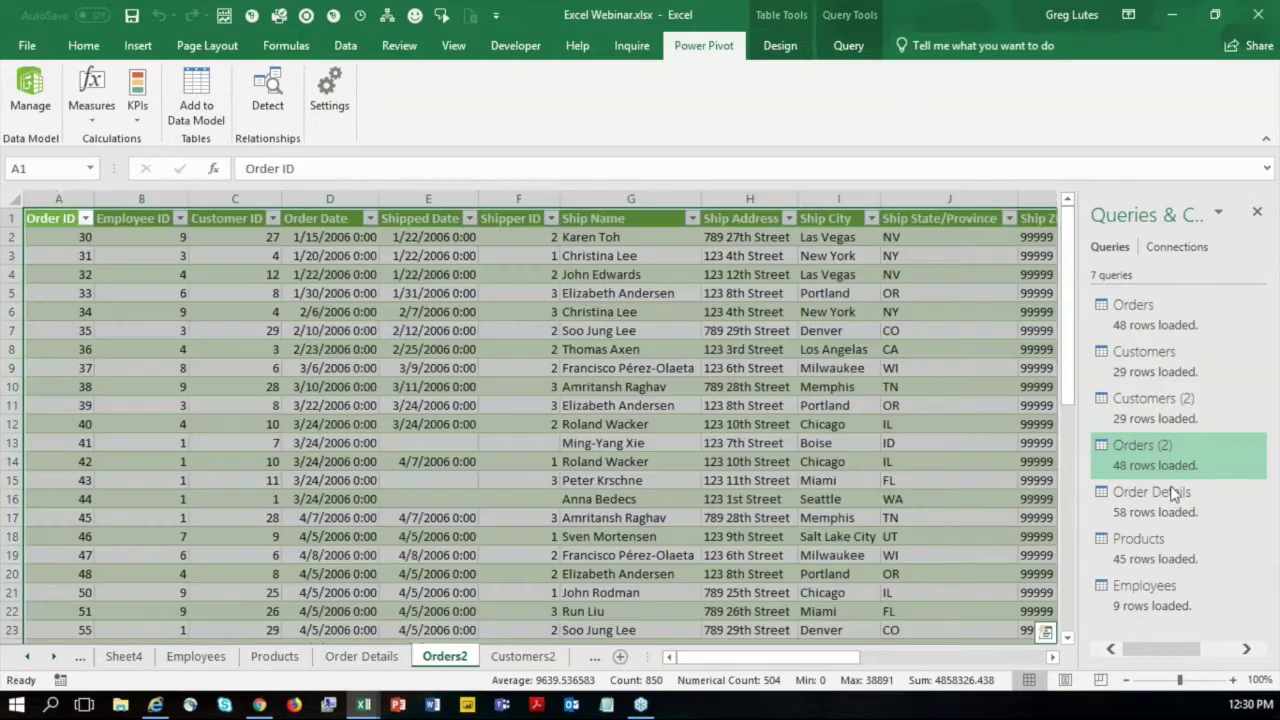
pyautogui.click(1172, 519)
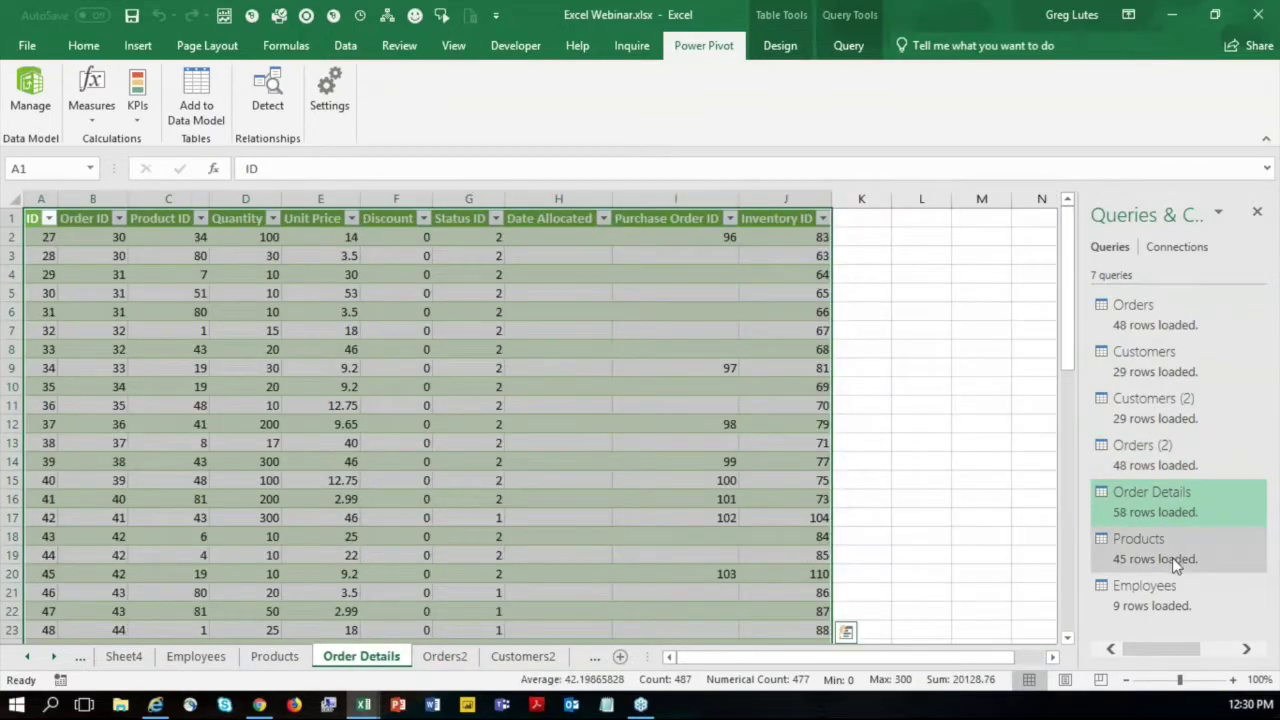
pyautogui.click(1172, 557)
pyautogui.click(1176, 606)
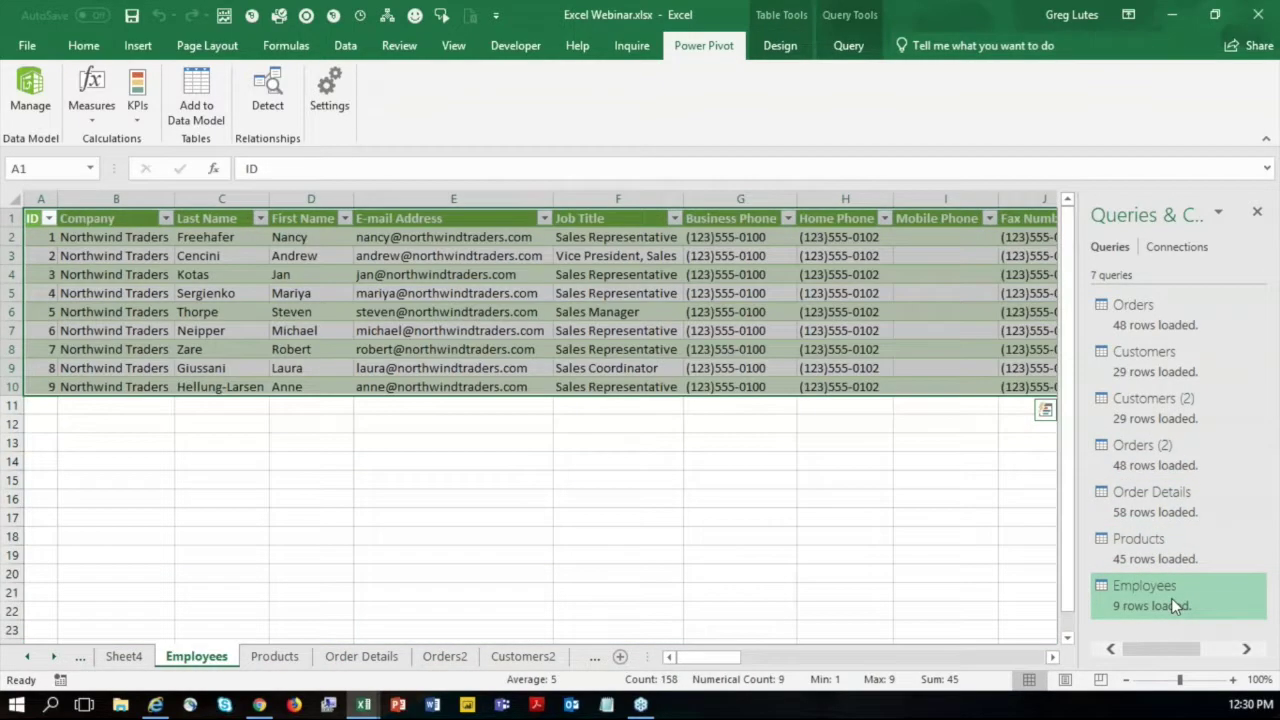
pyautogui.click(1161, 551)
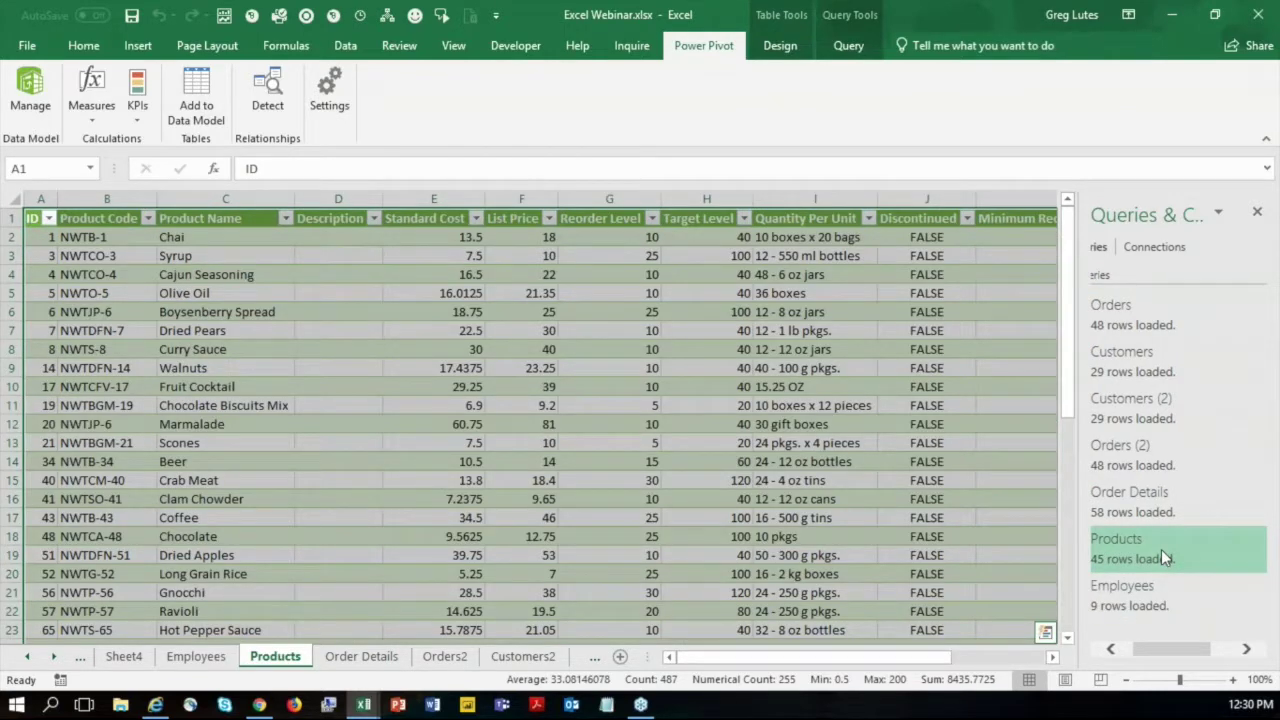
pyautogui.click(1152, 500)
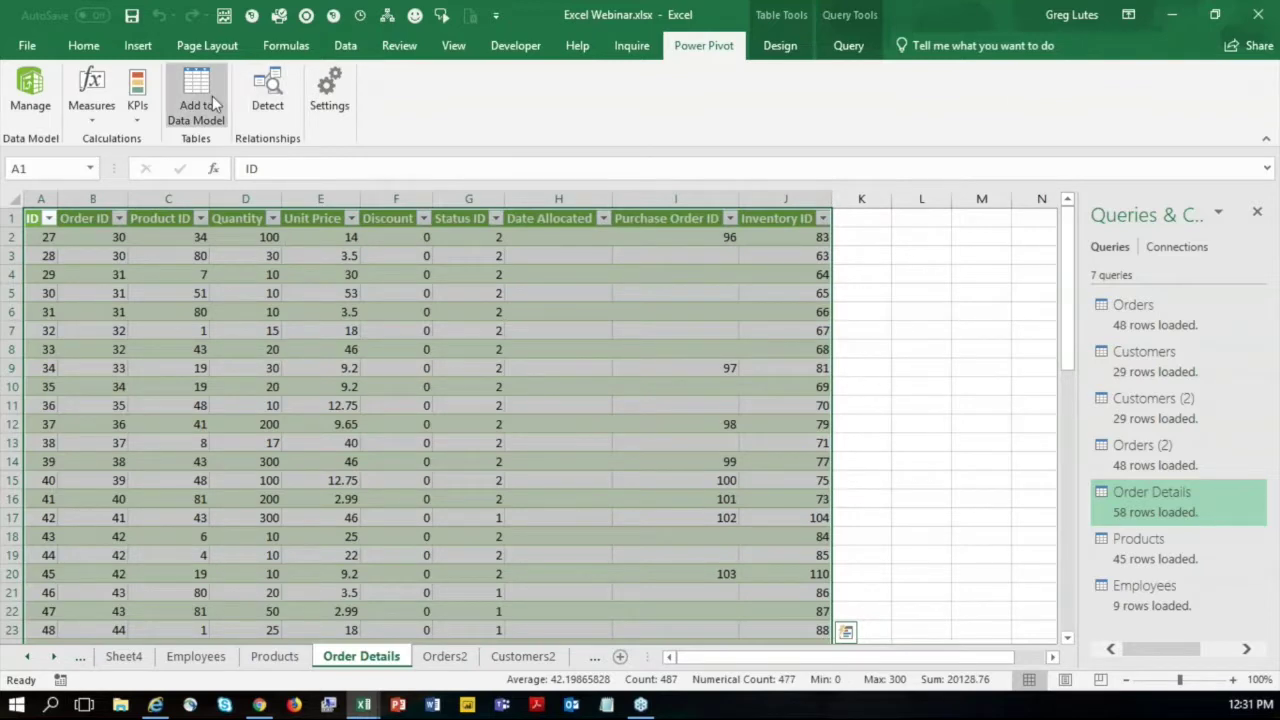
pyautogui.click(186, 112)
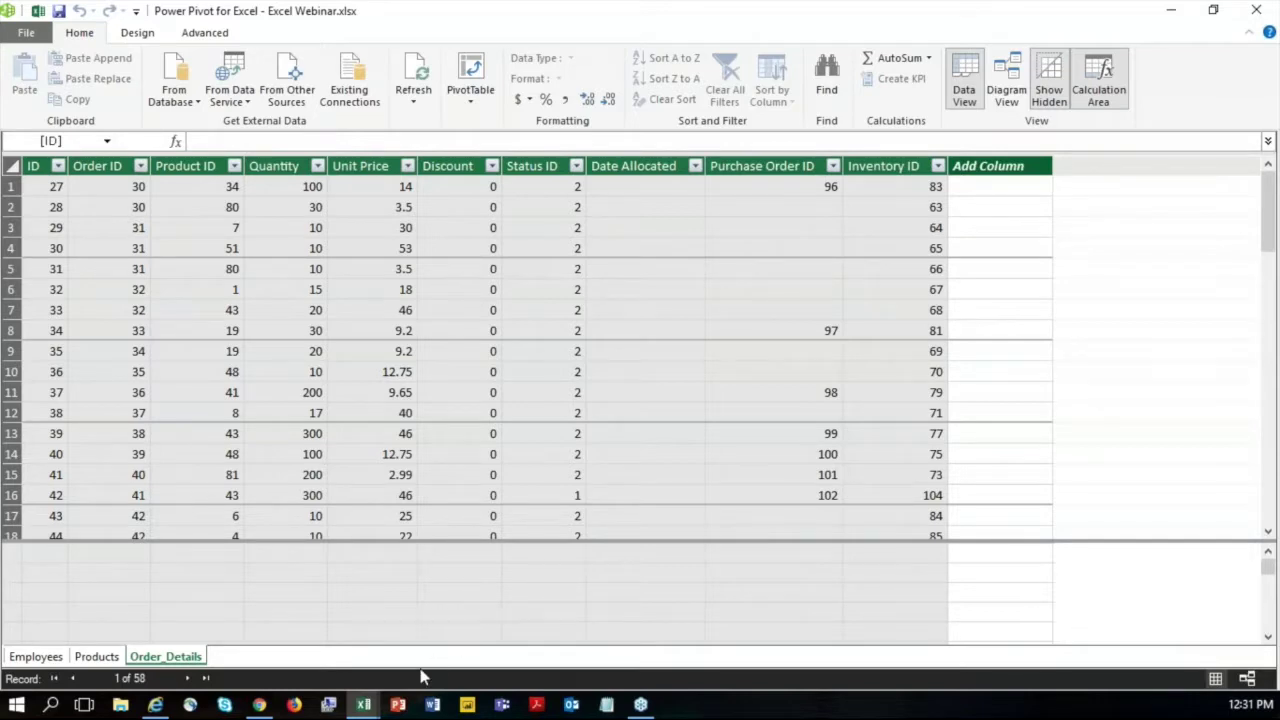
pyautogui.moveTo(361, 707)
pyautogui.click(262, 622)
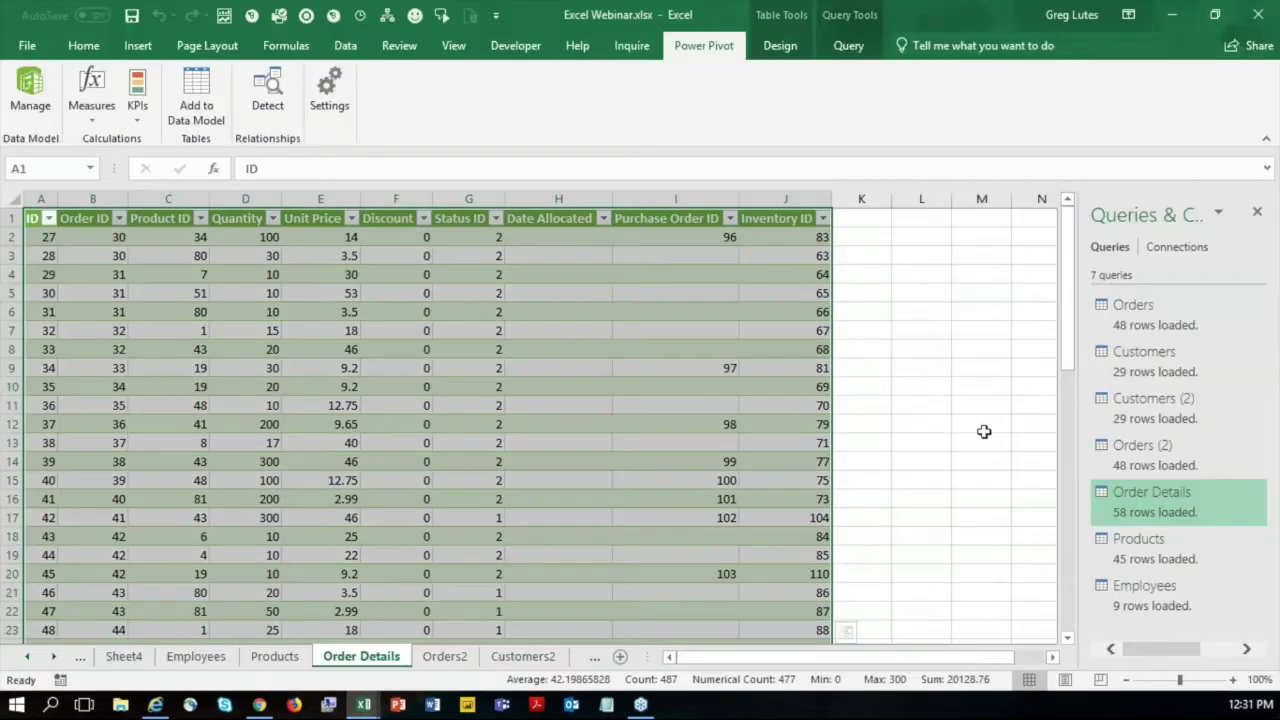
# Add the Orders (2) query's table to the Power Pivot data model and return to the workbook.
pyautogui.click(1157, 447)
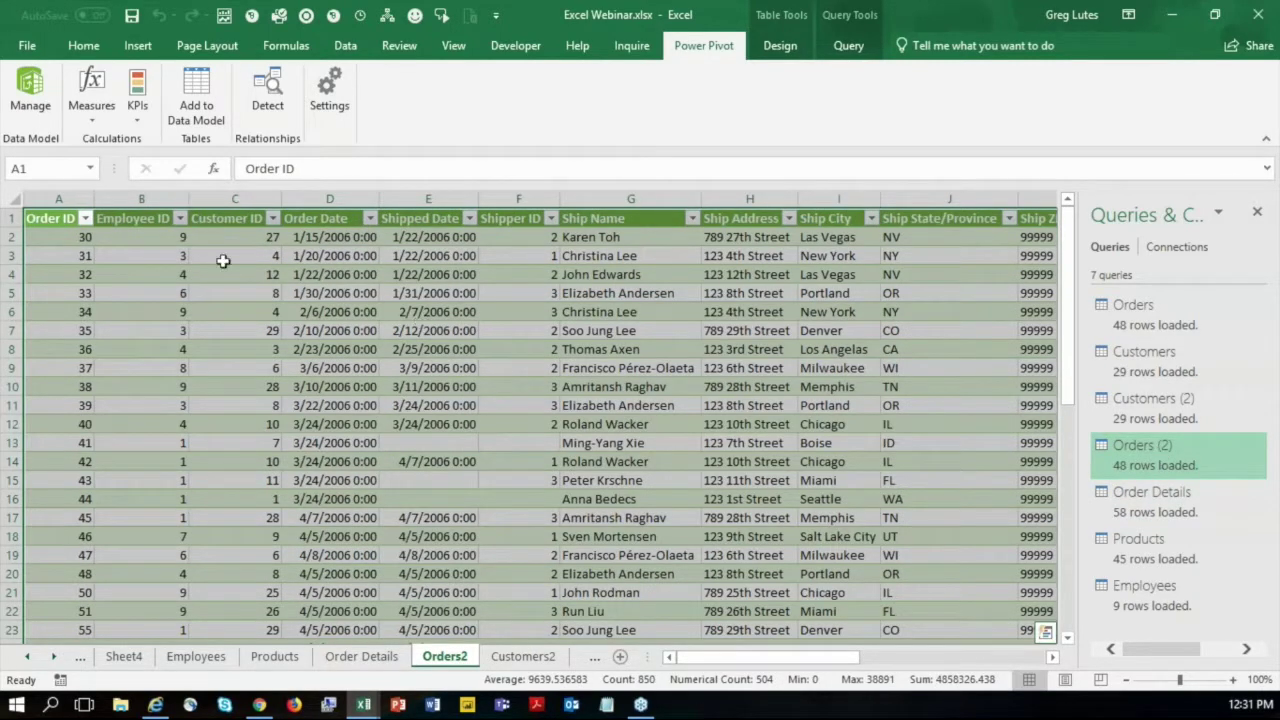
pyautogui.click(193, 97)
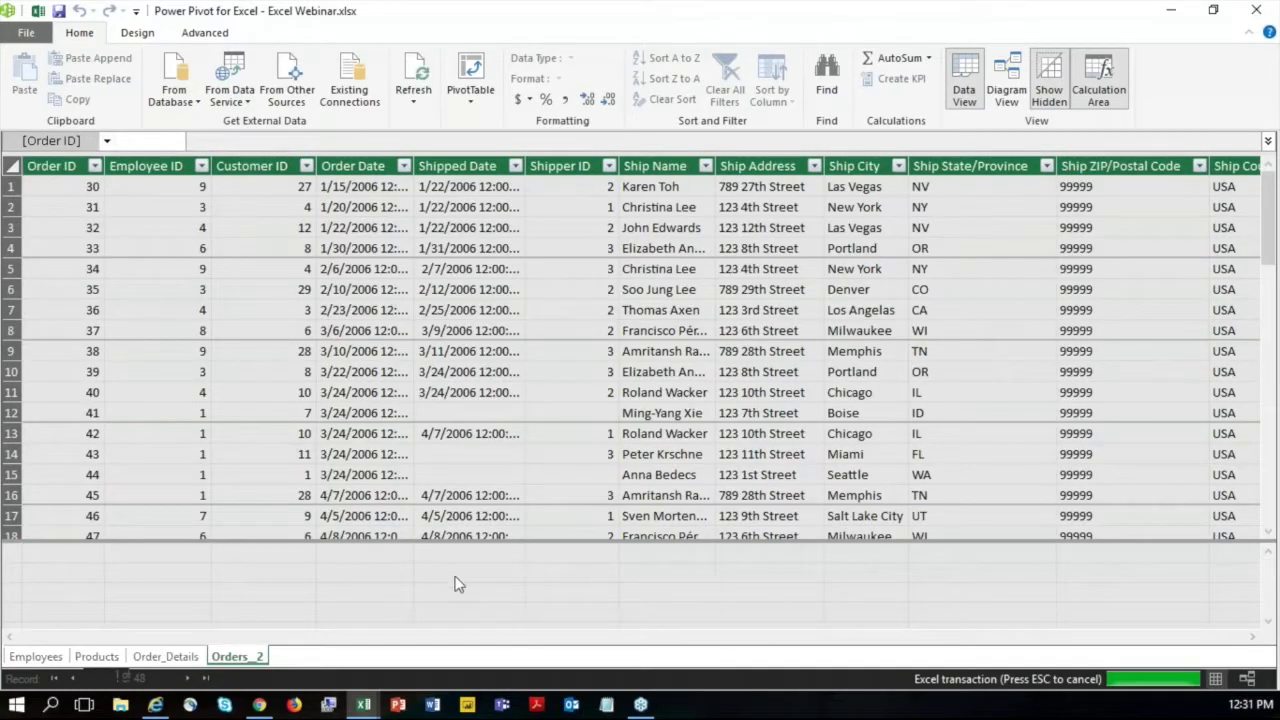
pyautogui.moveTo(365, 708)
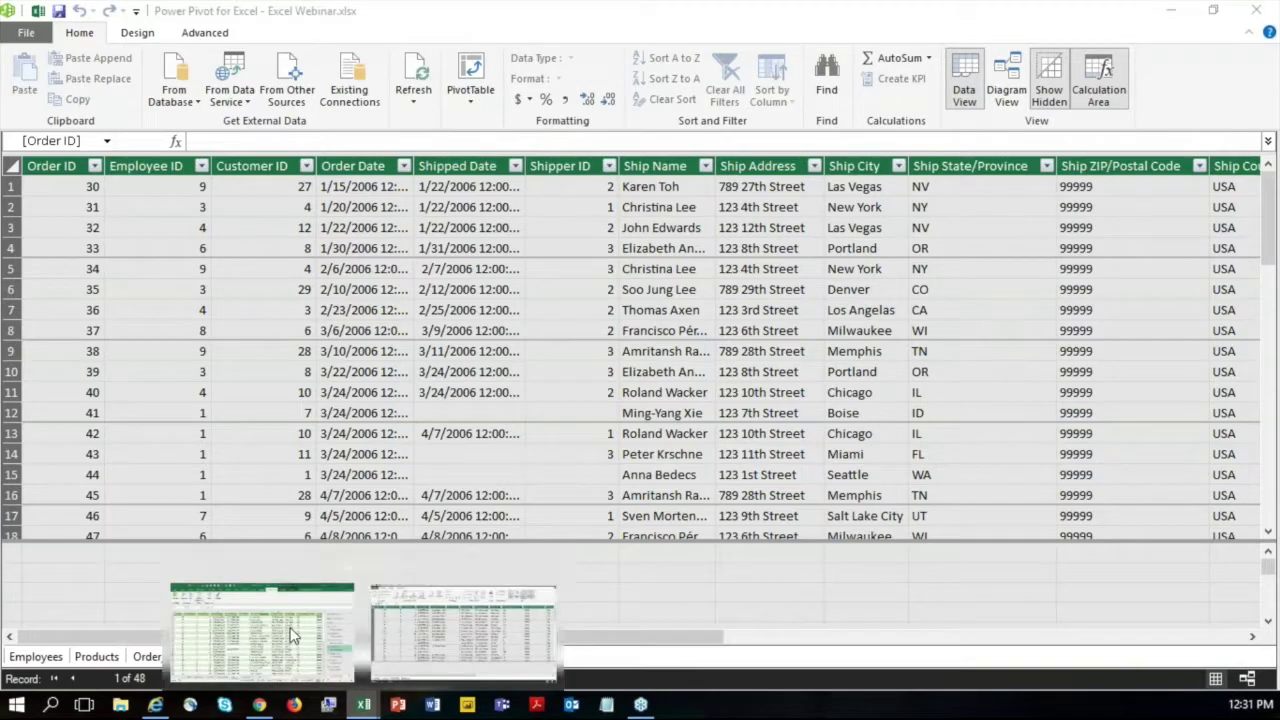
pyautogui.click(260, 625)
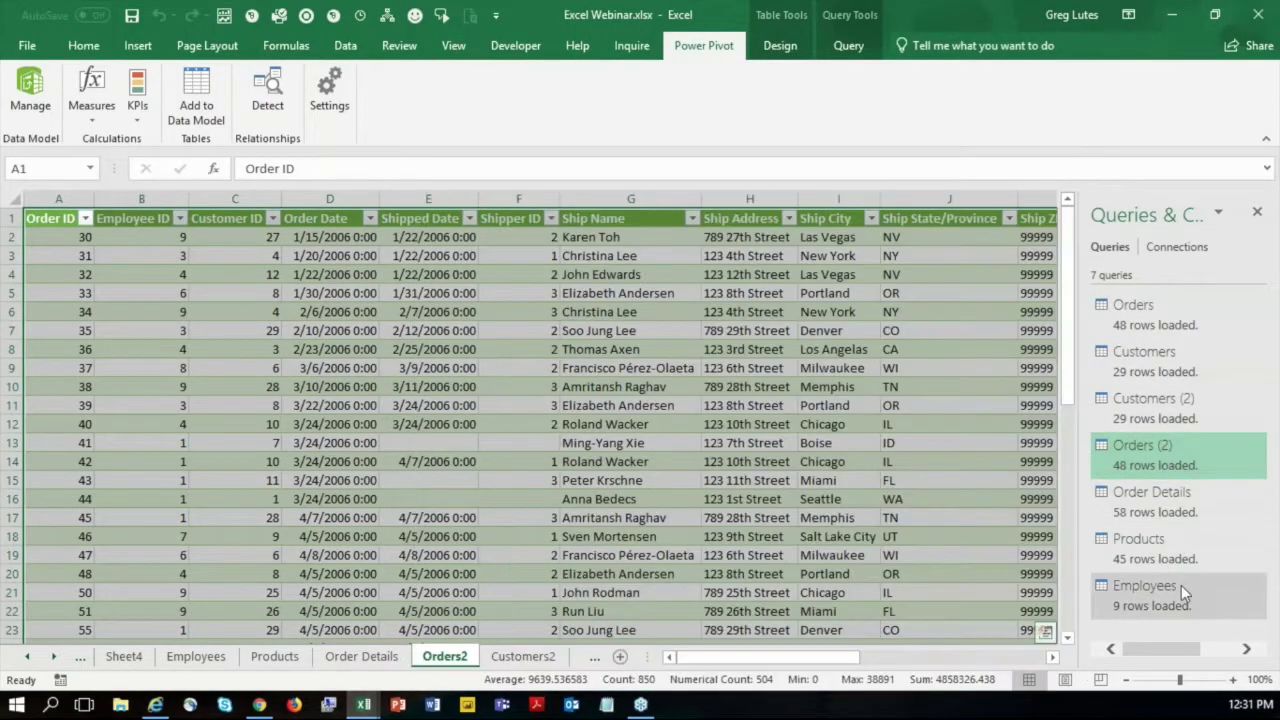
# Add the Customers (2) query's table to the Power Pivot data model.
pyautogui.moveTo(1181, 588)
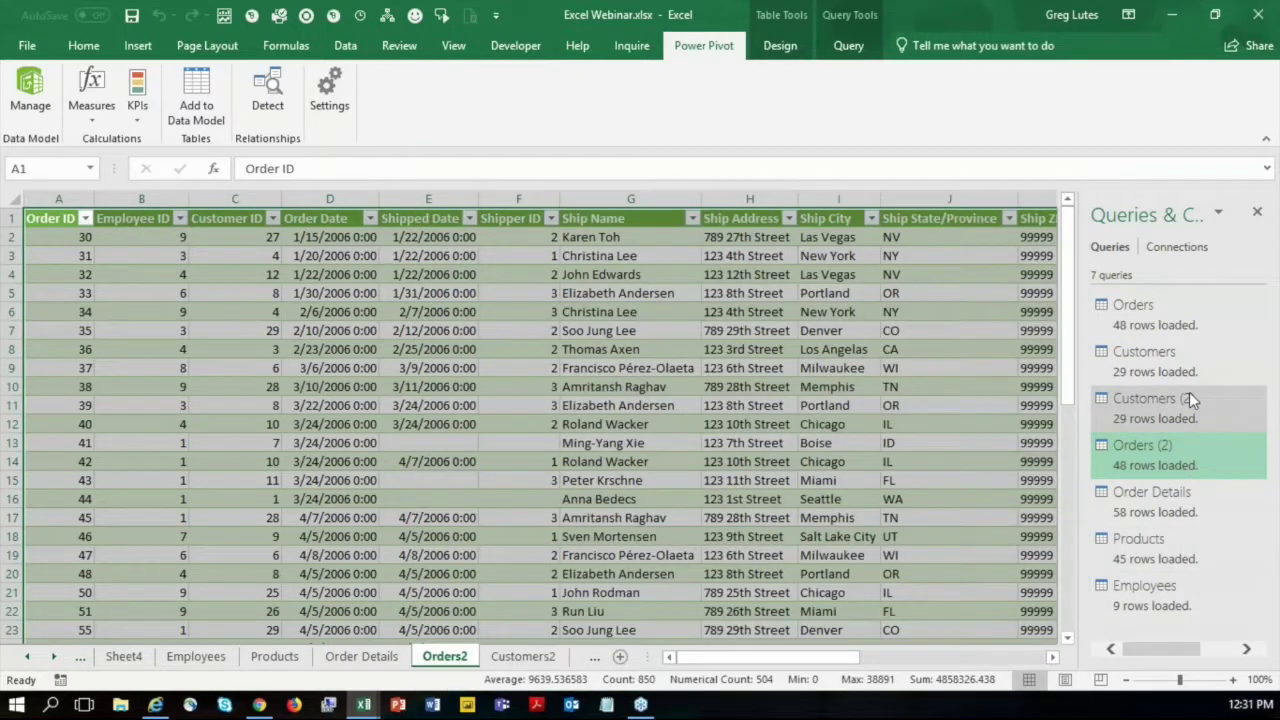
pyautogui.click(1189, 398)
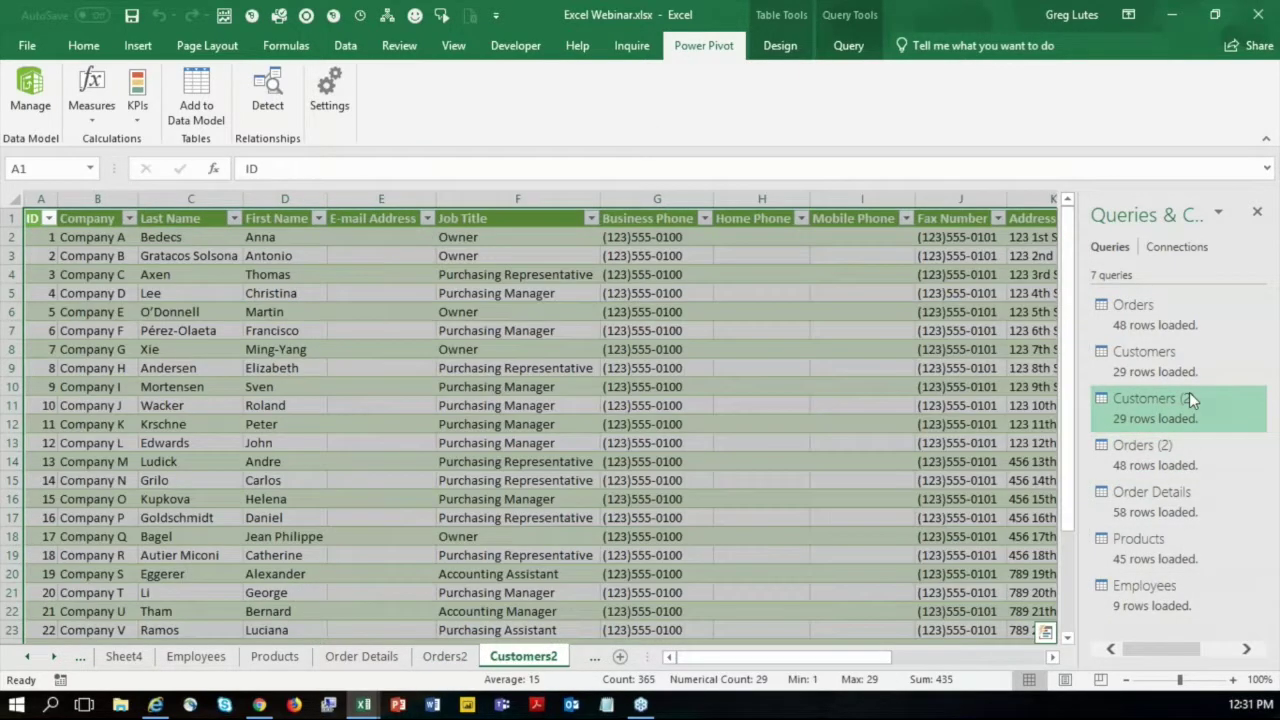
pyautogui.click(196, 108)
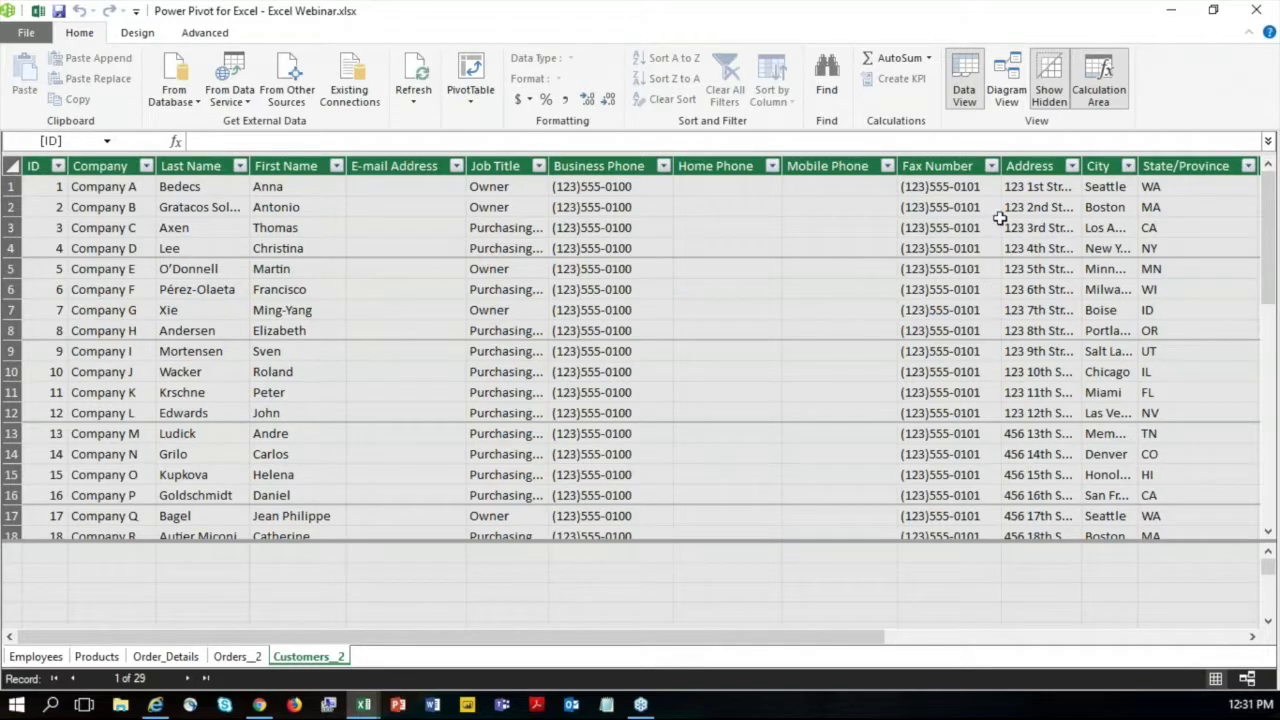
# Show the data model in Diagram View and enlarge the Employees and Products tables to show all fields, placing Products close beside Employees.
pyautogui.click(1008, 88)
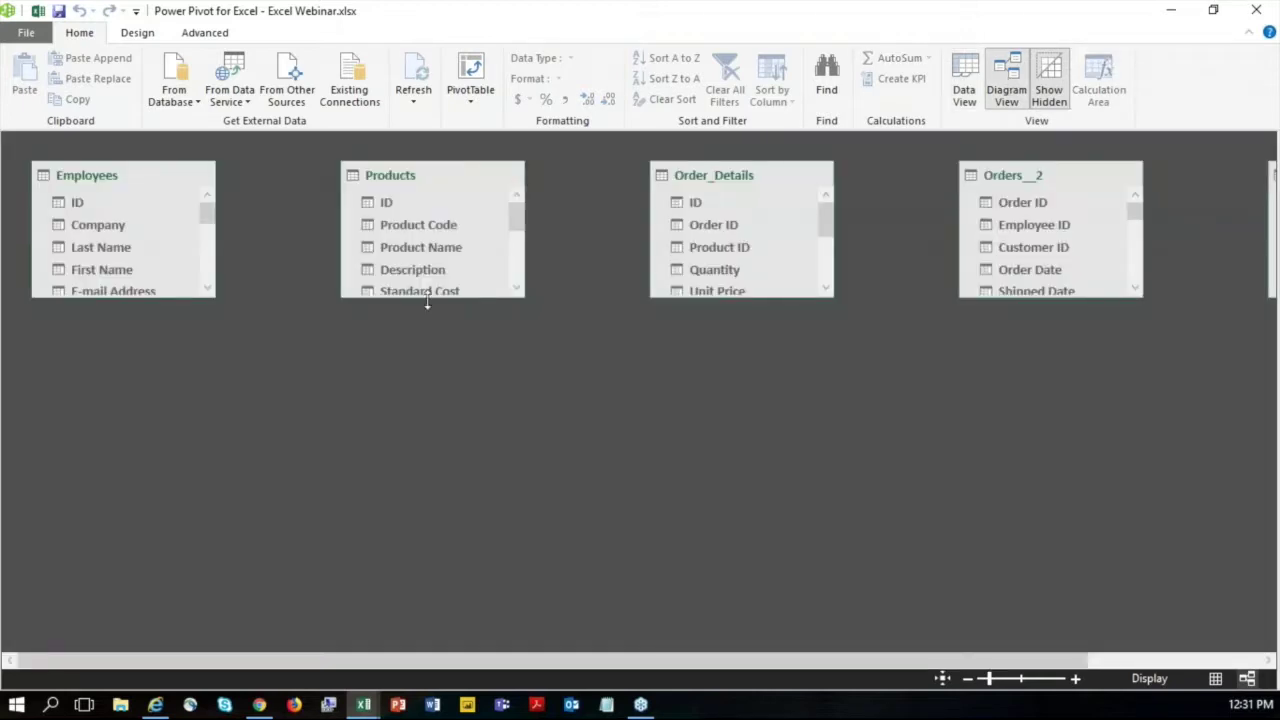
pyautogui.moveTo(151, 308); pyautogui.dragTo(160, 598)
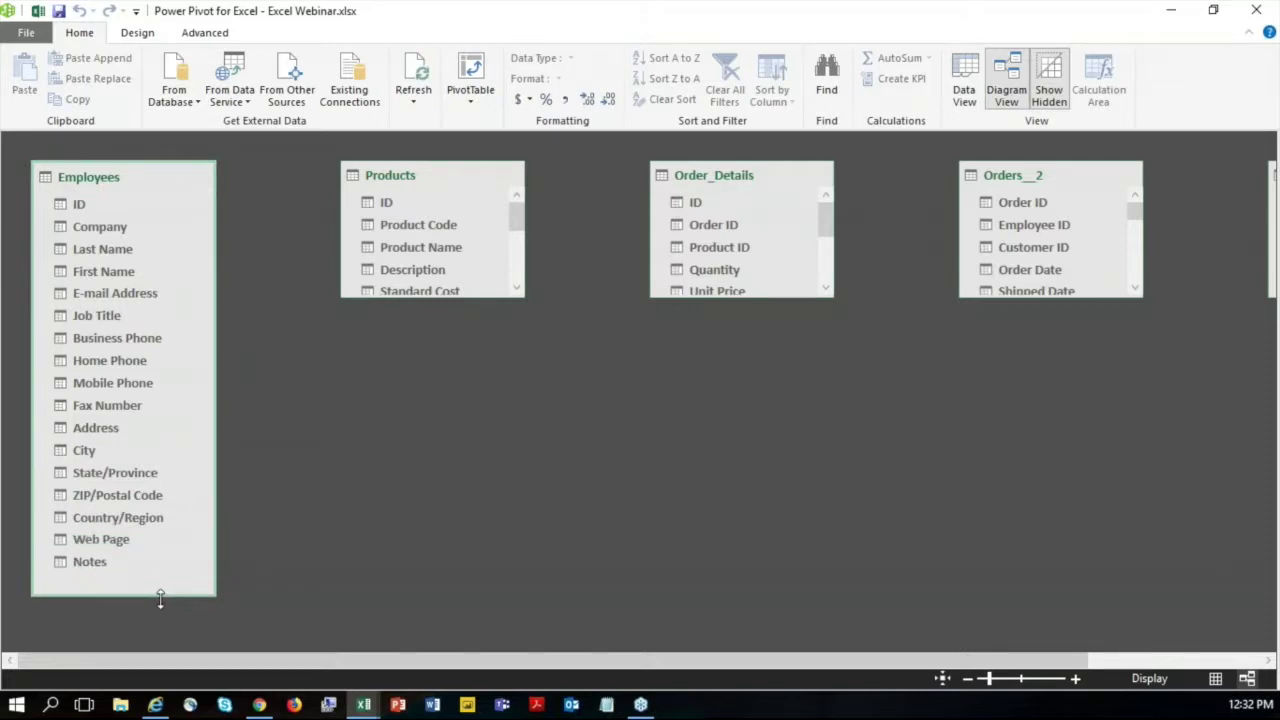
pyautogui.moveTo(462, 297); pyautogui.dragTo(480, 483)
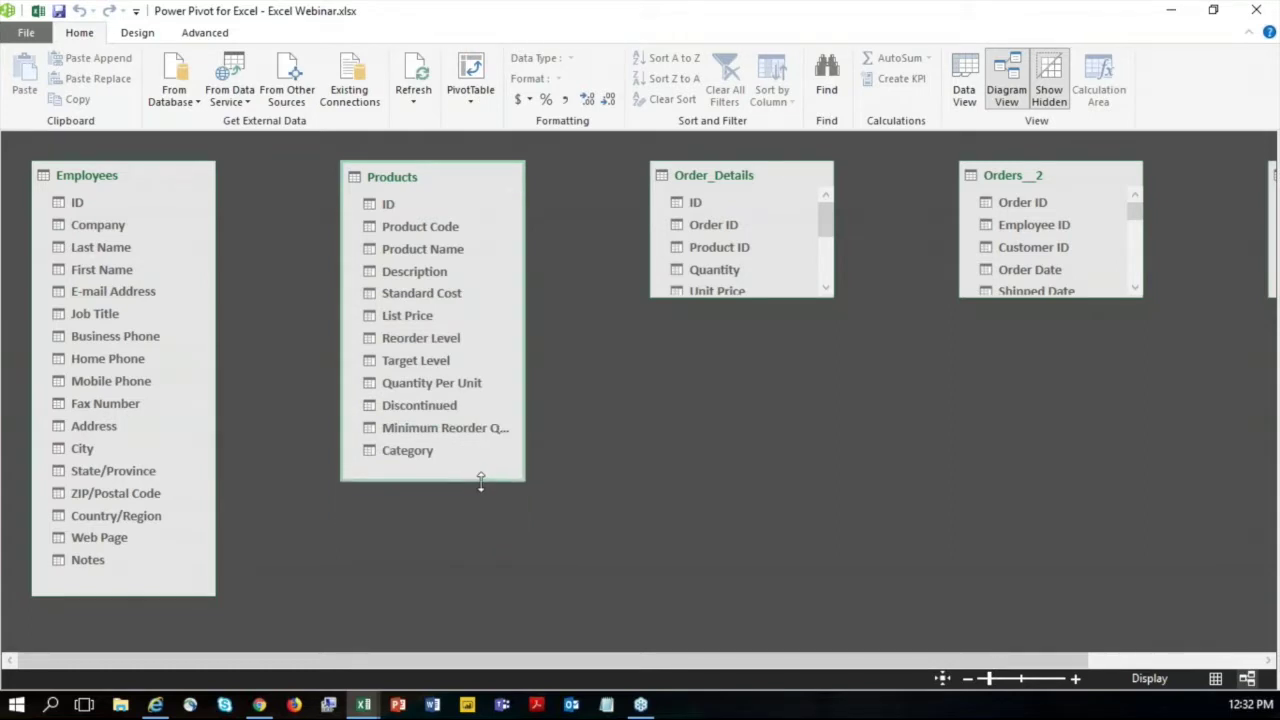
pyautogui.moveTo(447, 181); pyautogui.dragTo(362, 181)
# Enlarge the Order_Details table in the diagram to show all its fields and place it close beside Products.
pyautogui.moveTo(763, 297); pyautogui.dragTo(766, 451)
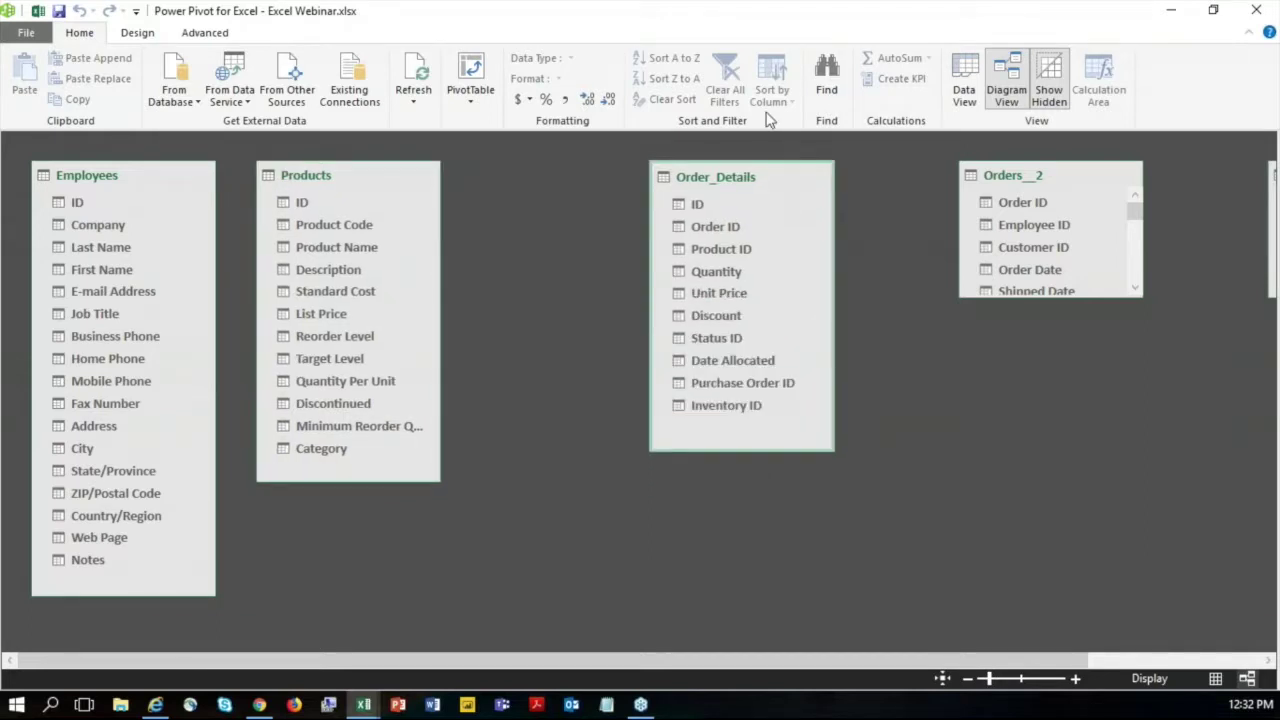
pyautogui.moveTo(748, 186); pyautogui.dragTo(744, 186)
pyautogui.moveTo(575, 190); pyautogui.dragTo(550, 189)
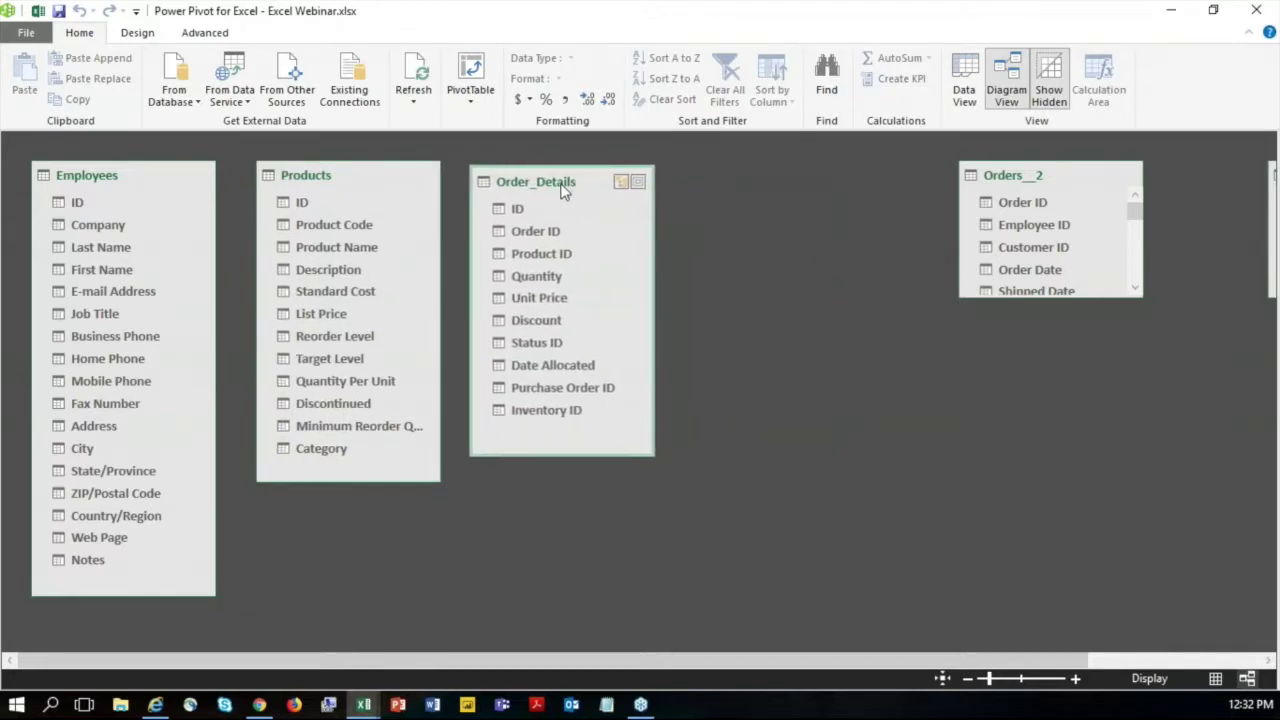
# Place the Orders__2 table beside Order_Details and lengthen it until all its fields show.
pyautogui.moveTo(1044, 178); pyautogui.dragTo(771, 187)
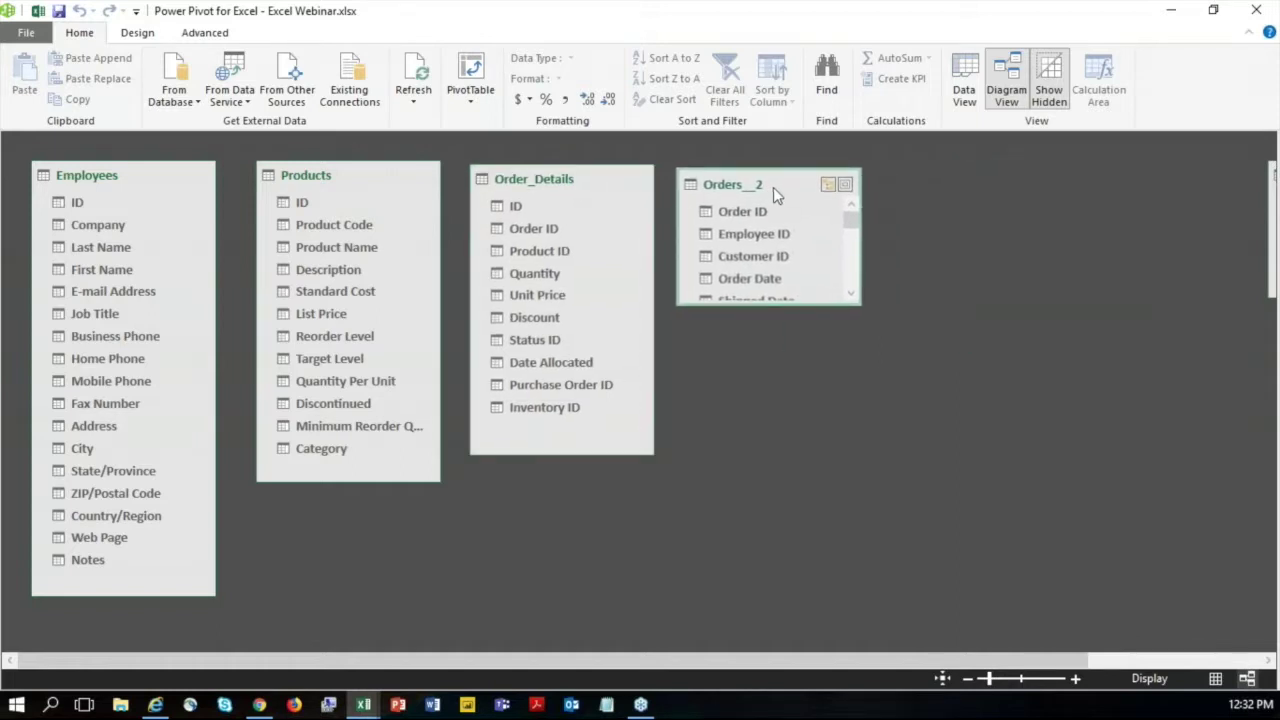
pyautogui.moveTo(806, 303); pyautogui.dragTo(832, 543)
pyautogui.scroll(1, 980, 530)
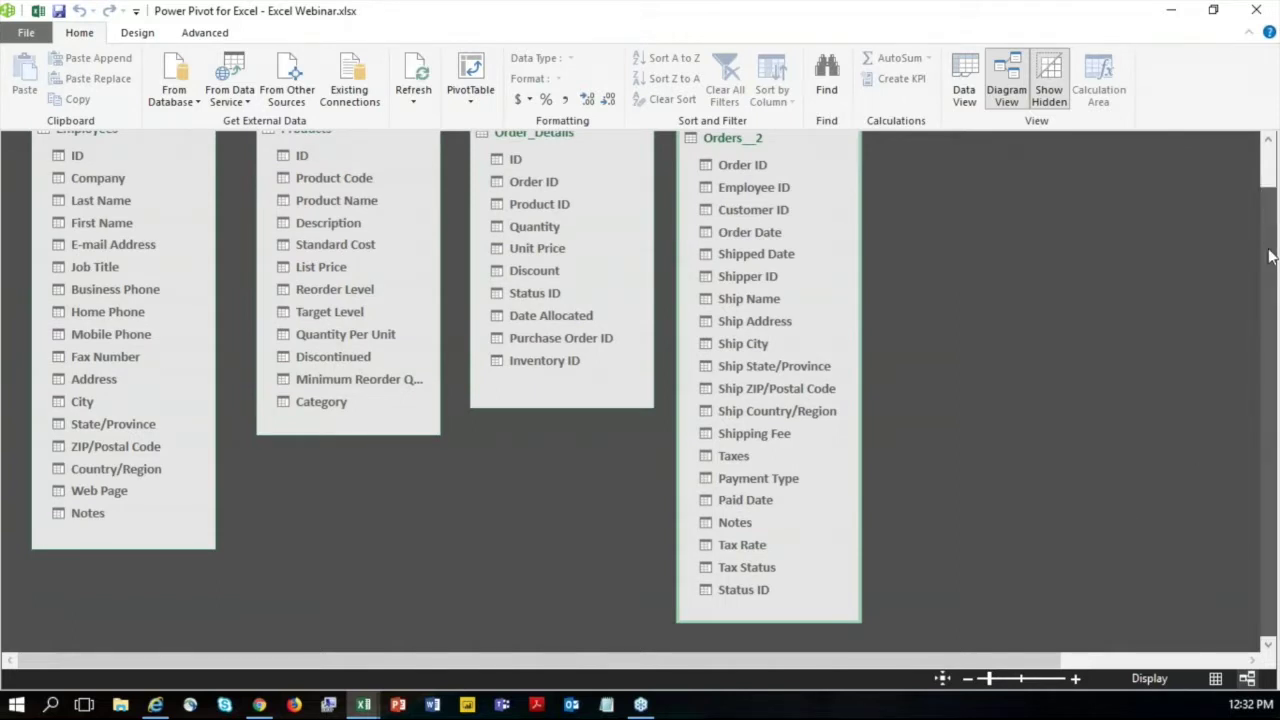
pyautogui.scroll(1, 1262, 272)
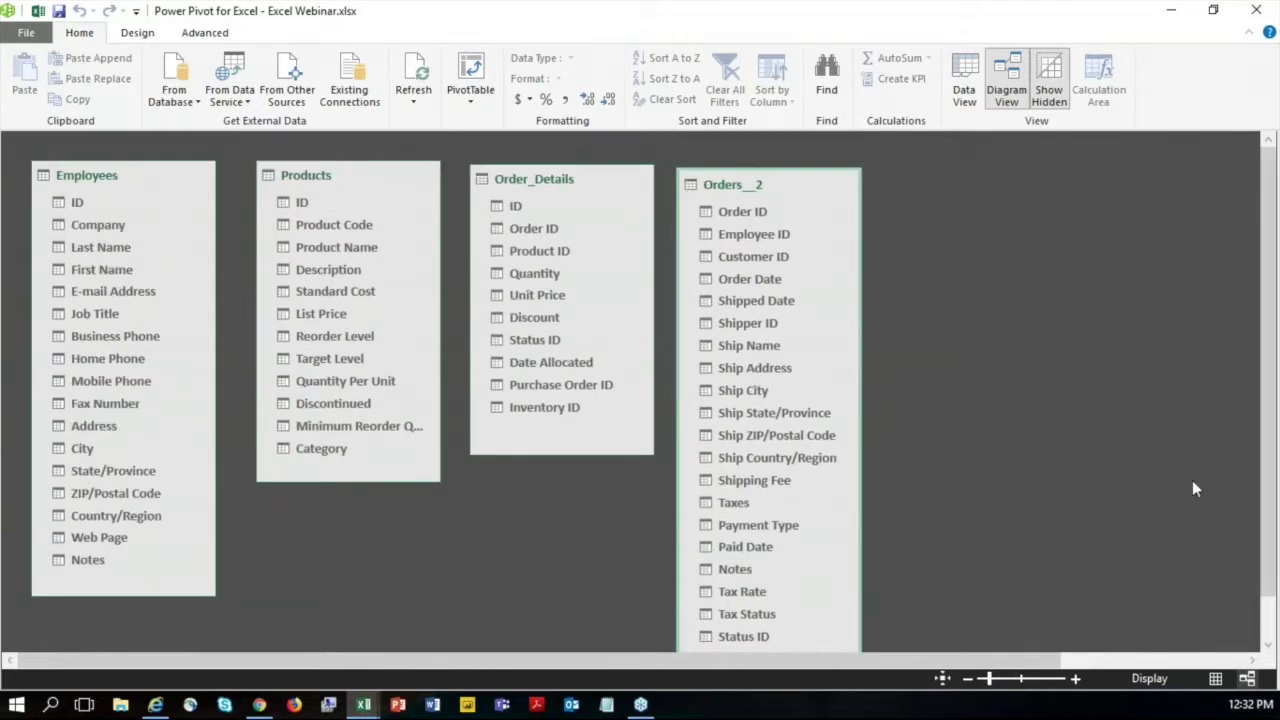
# Place the Customers__2 table beside Orders__2 and lengthen it until all its fields show.
pyautogui.click(1229, 660)
pyautogui.moveTo(1110, 176); pyautogui.dragTo(716, 186)
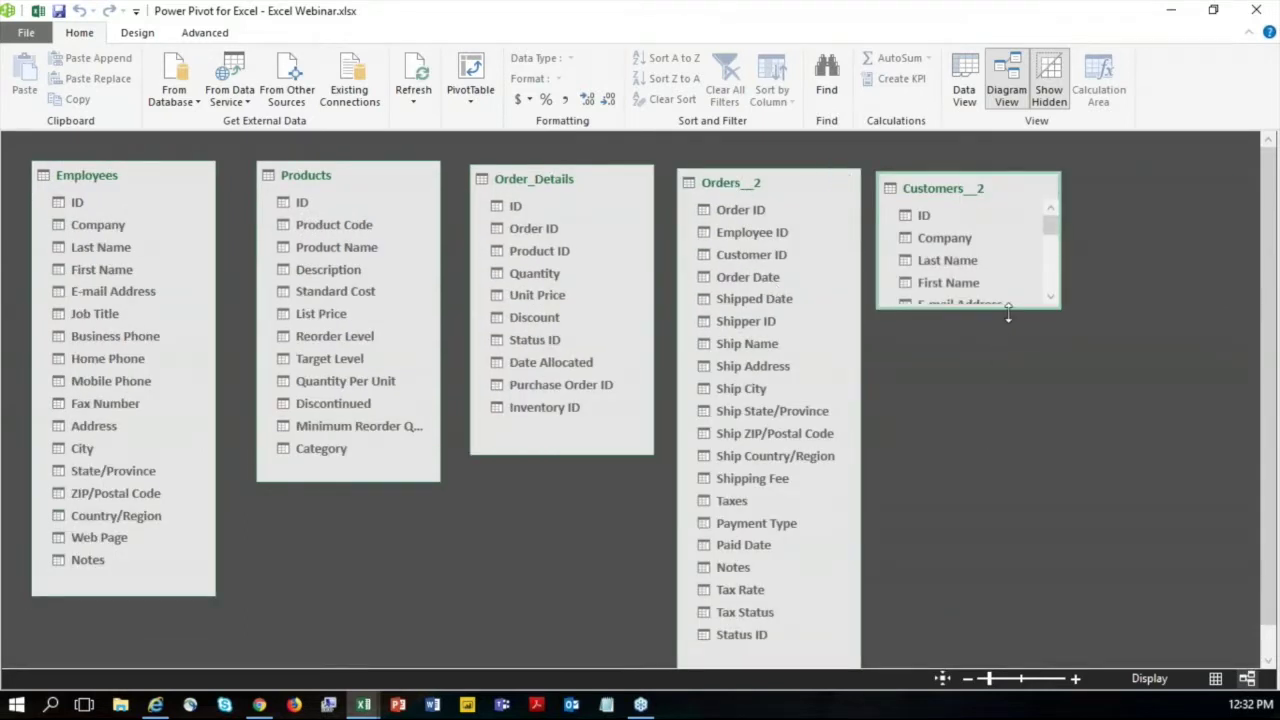
pyautogui.moveTo(1008, 307); pyautogui.dragTo(1023, 610)
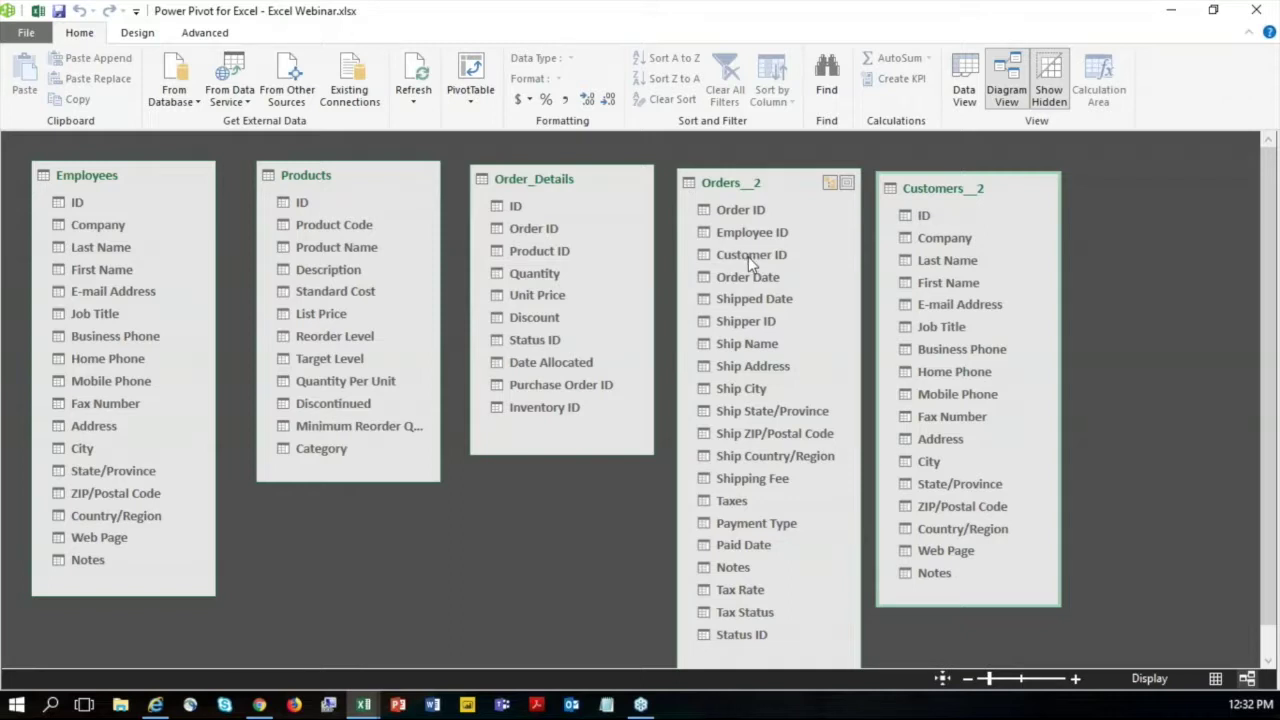
# Create a relationship from ID in Customers__2 to Customer ID in Orders__2.
pyautogui.click(926, 216)
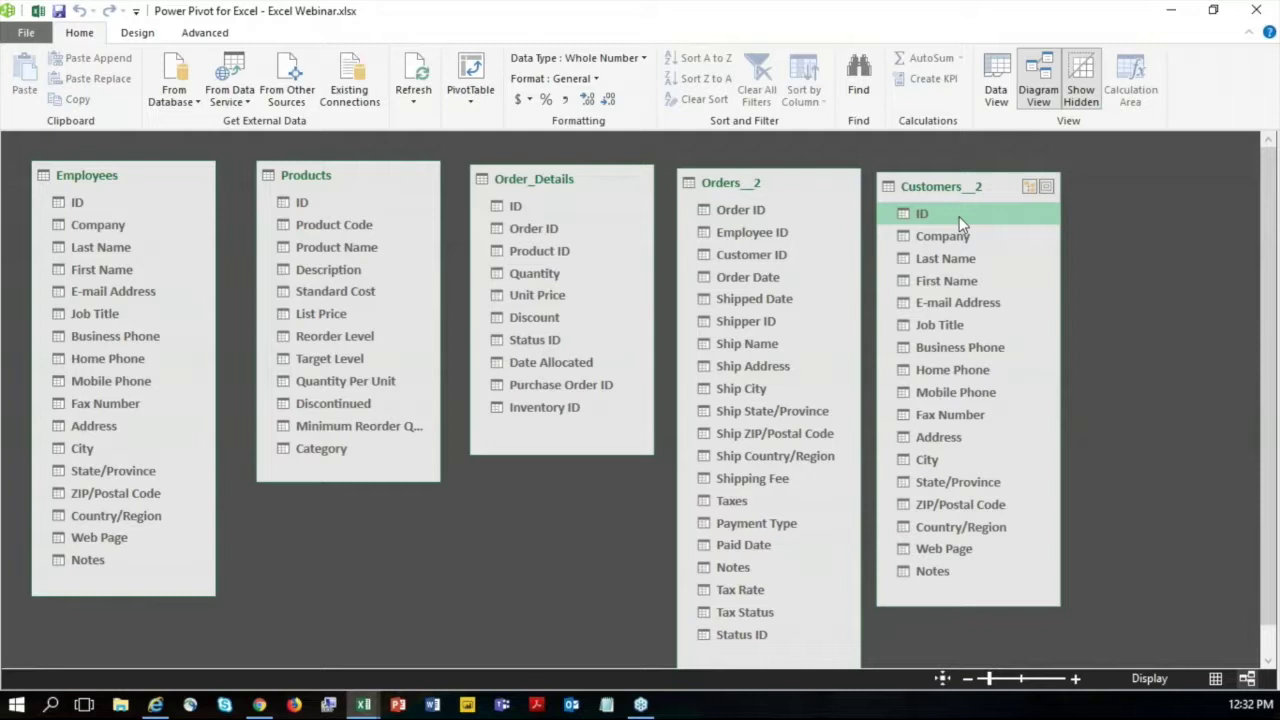
pyautogui.moveTo(959, 218)
pyautogui.mouseDown()
pyautogui.moveTo(771, 251)
pyautogui.moveTo(766, 266)
pyautogui.mouseUp()
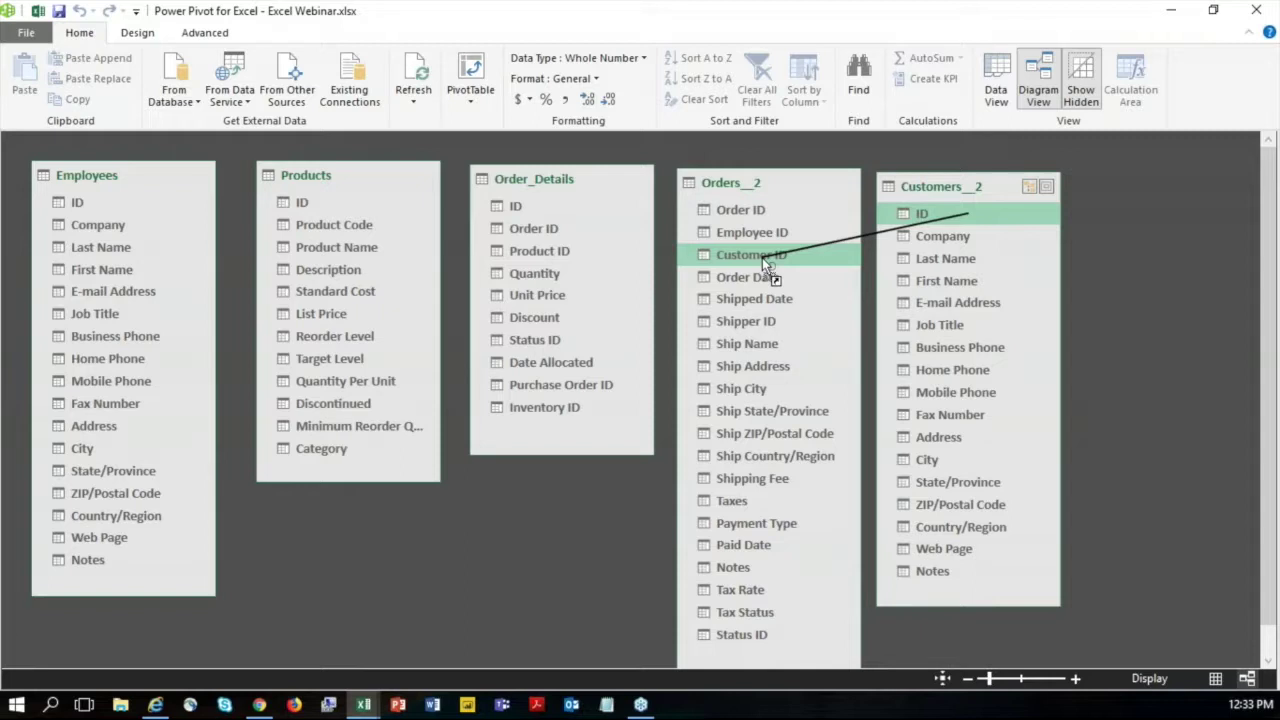
pyautogui.moveTo(766, 265); pyautogui.dragTo(768, 262)
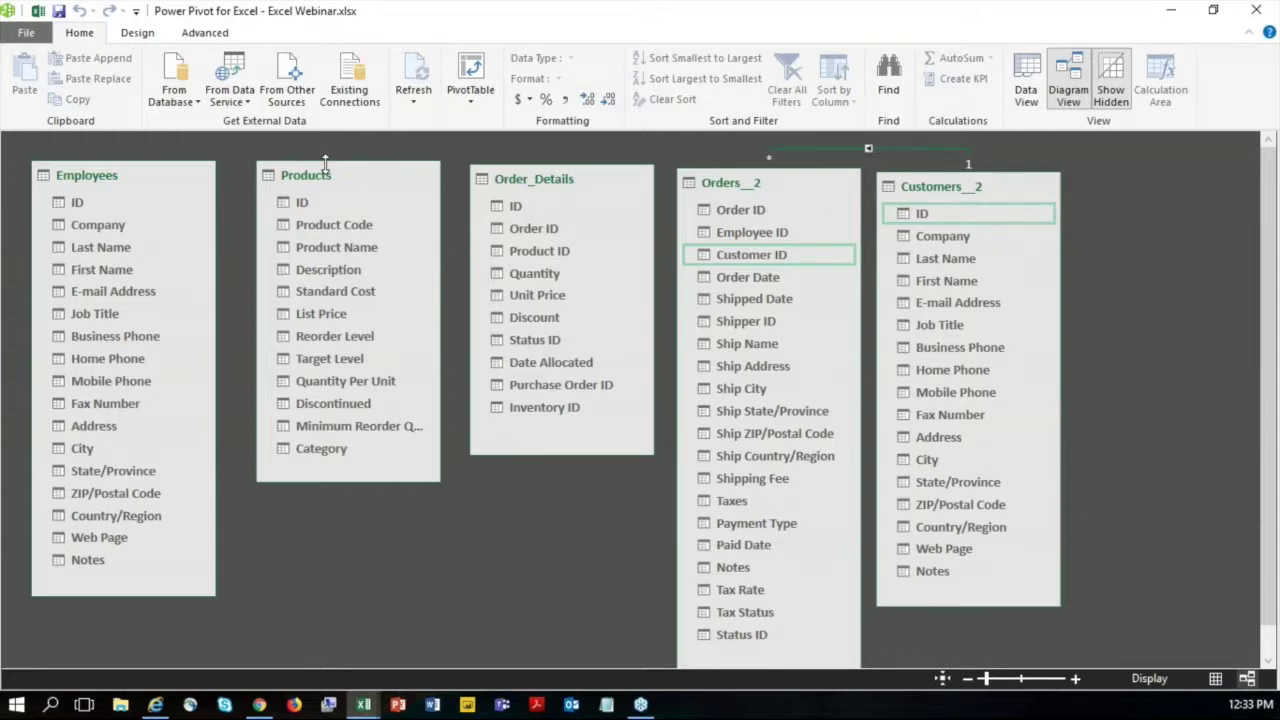
# Create a relationship from Order ID in Orders__2 to Order ID in Order_Details.
pyautogui.click(533, 230)
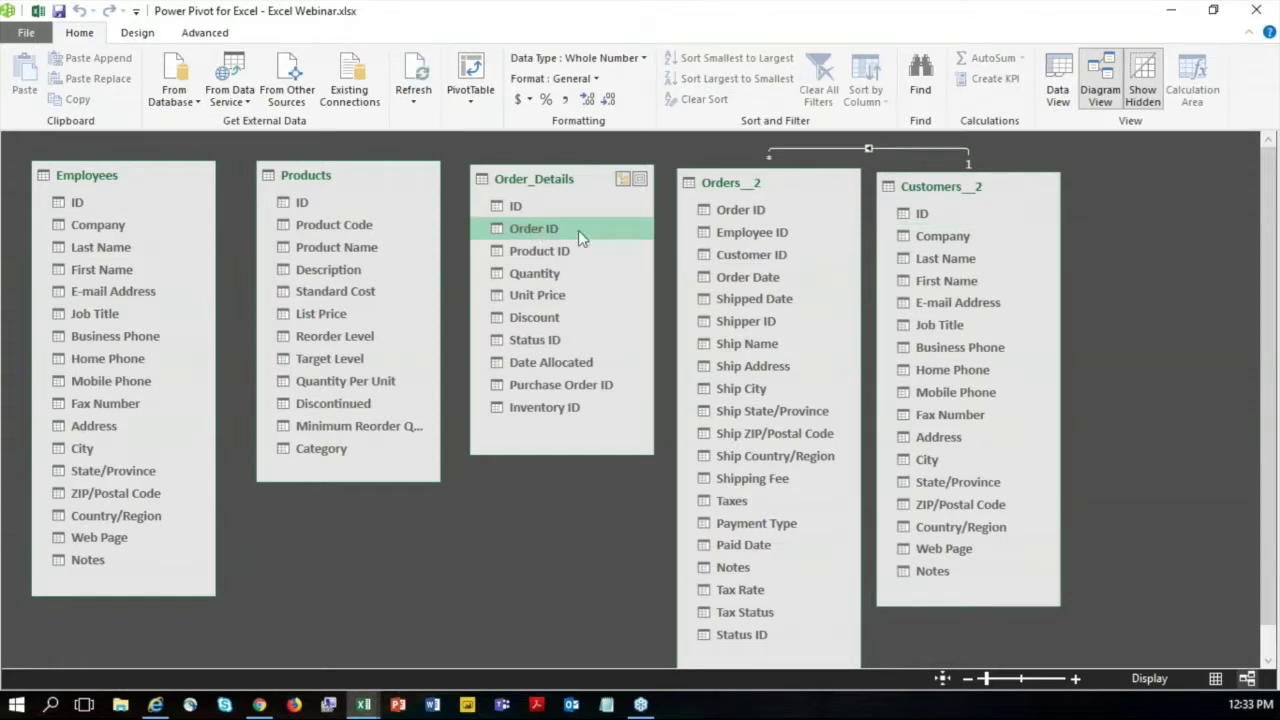
pyautogui.click(740, 214)
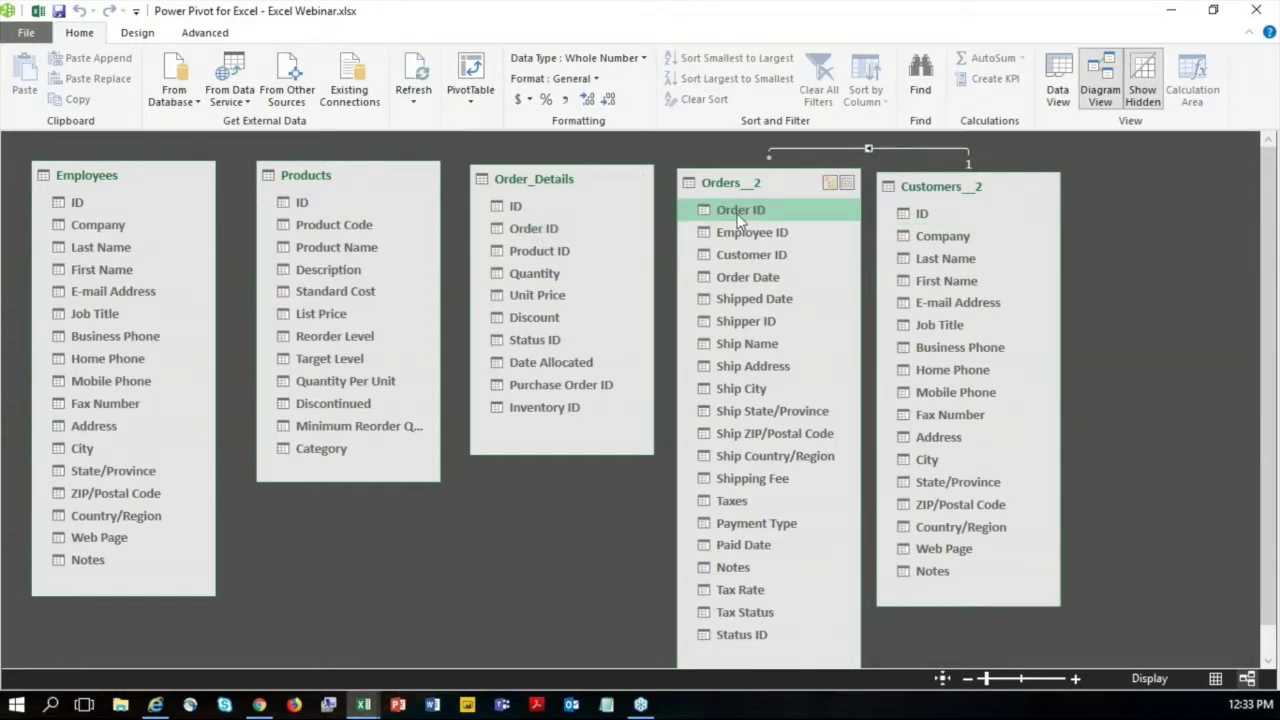
pyautogui.moveTo(738, 218); pyautogui.dragTo(532, 236)
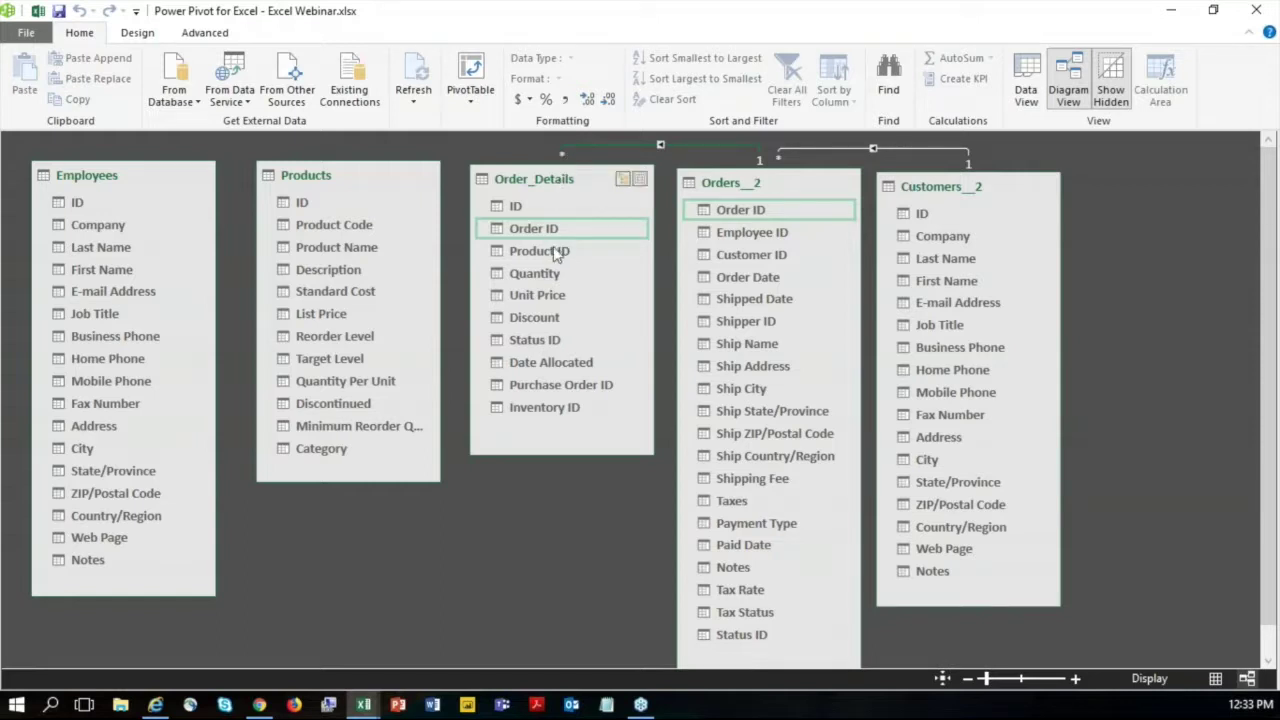
# Create a relationship from ID in Products to Product ID in Order_Details.
pyautogui.click(320, 205)
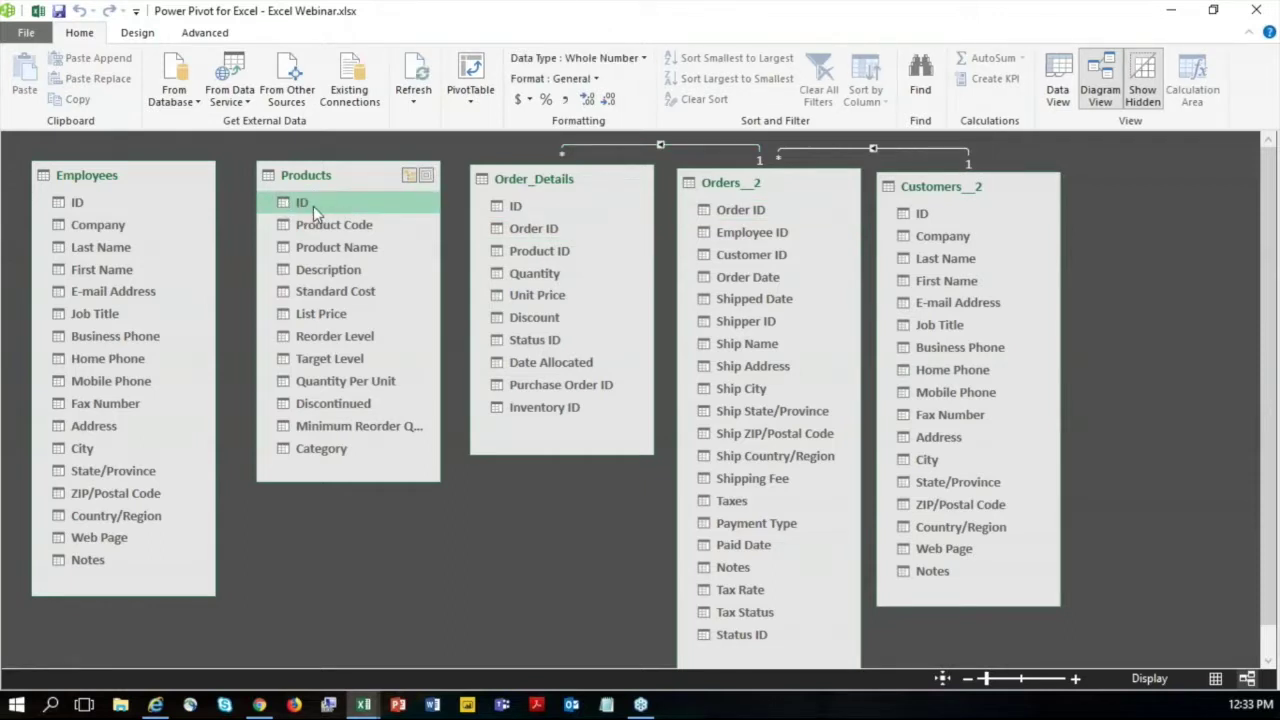
pyautogui.moveTo(313, 206); pyautogui.dragTo(533, 262)
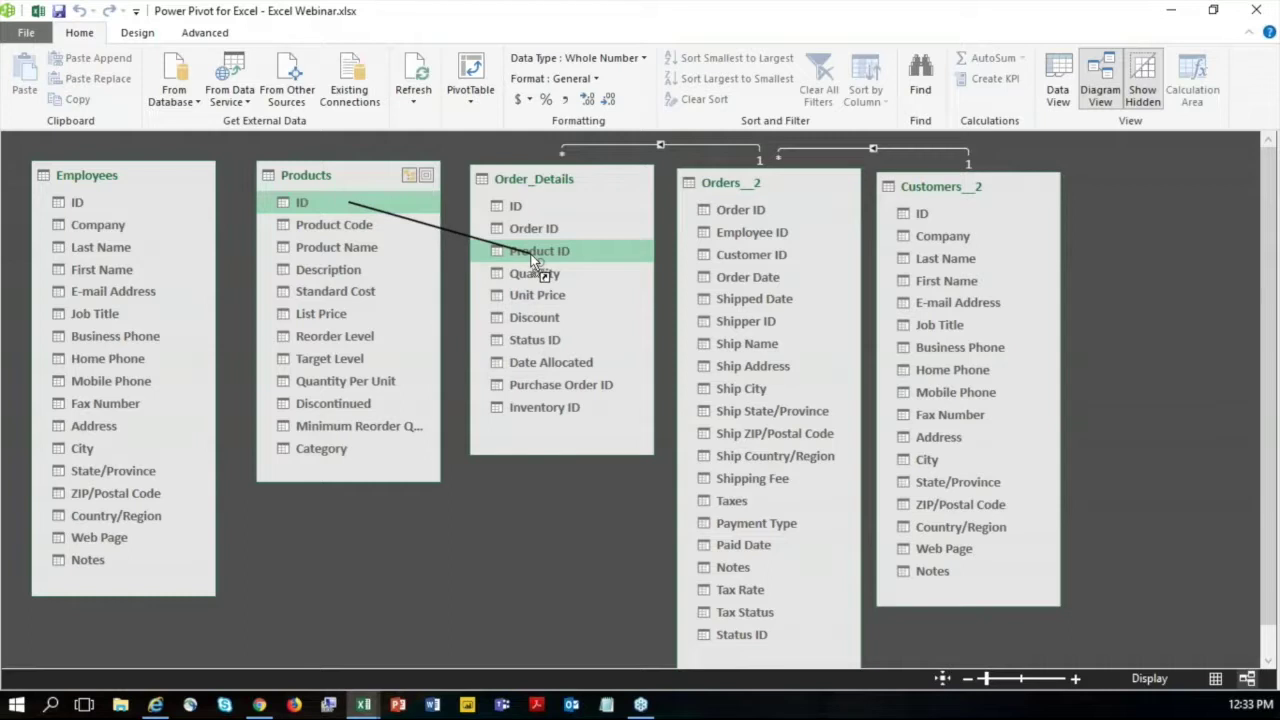
pyautogui.moveTo(533, 262); pyautogui.dragTo(535, 262)
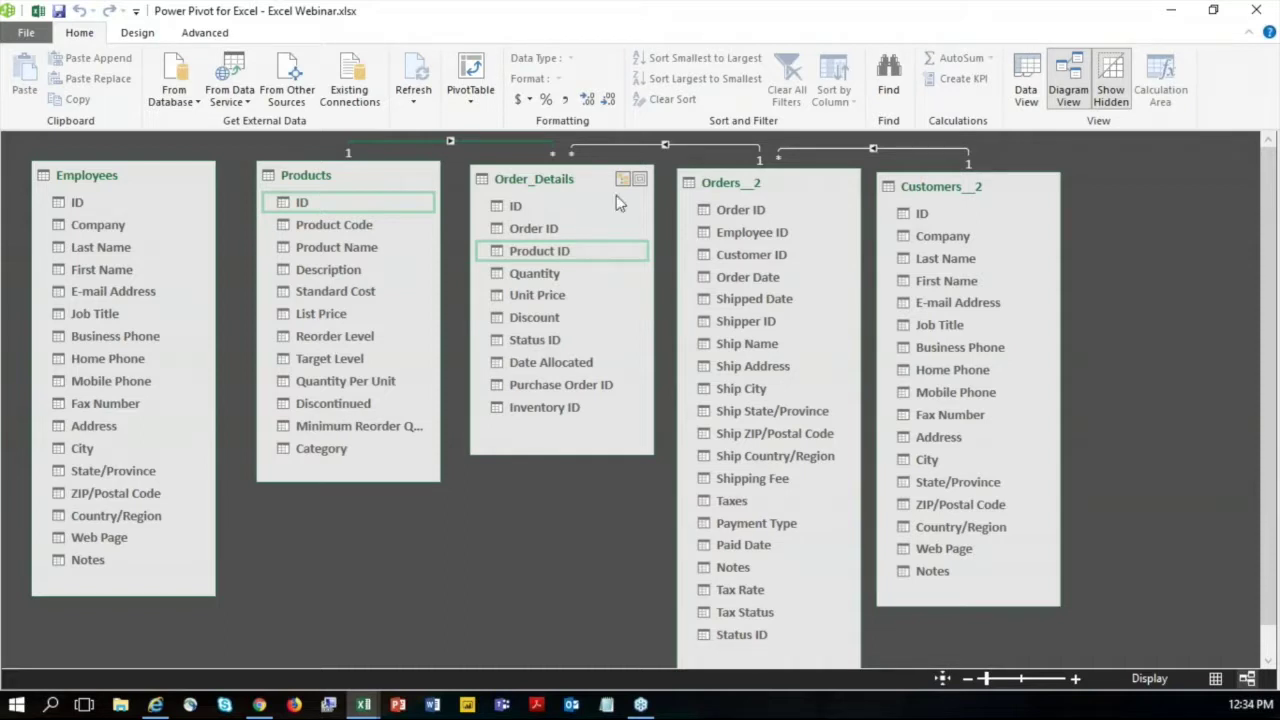
# Create a relationship from ID in Employees to Employee ID in Orders__2.
pyautogui.click(101, 206)
pyautogui.moveTo(113, 209); pyautogui.dragTo(768, 240)
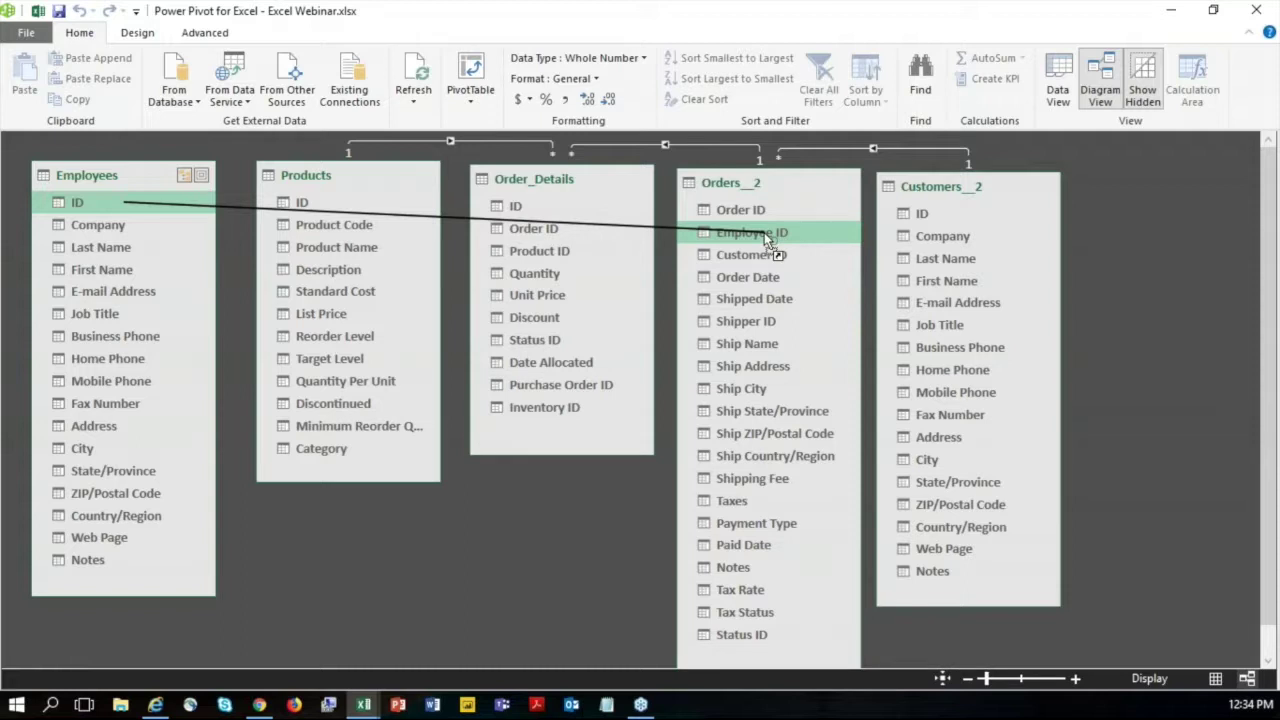
pyautogui.moveTo(768, 240); pyautogui.dragTo(771, 237)
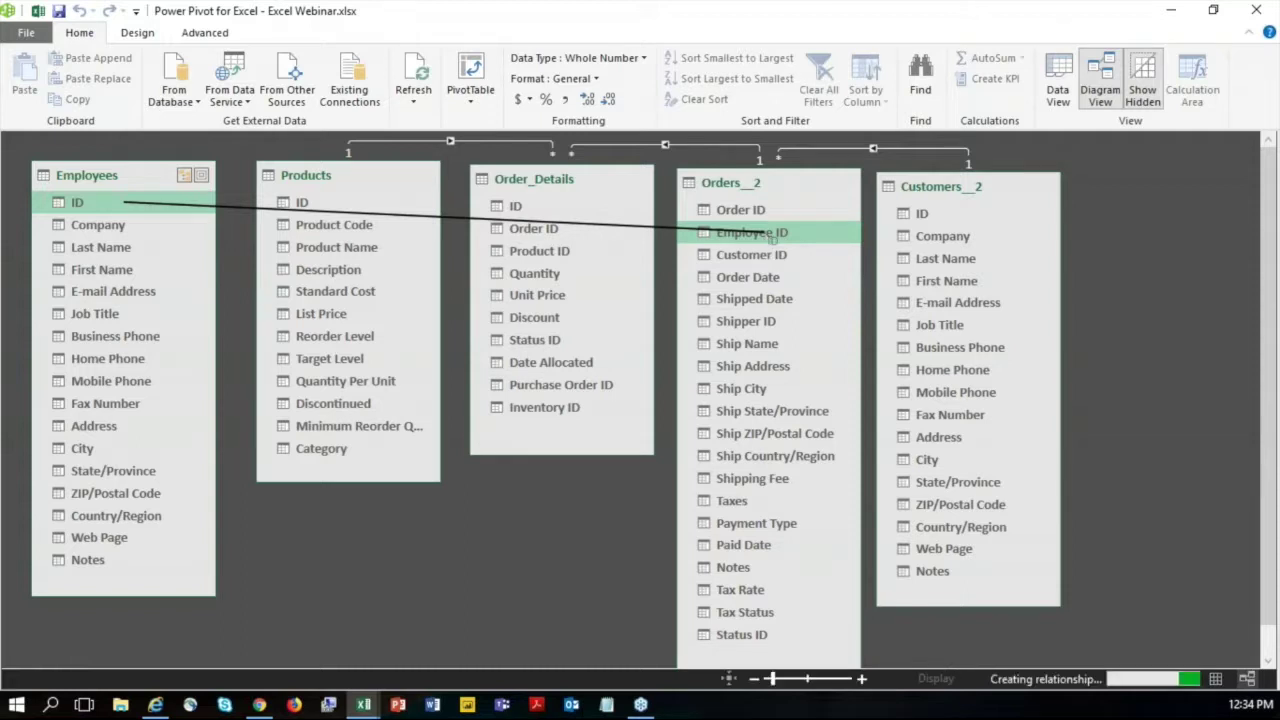
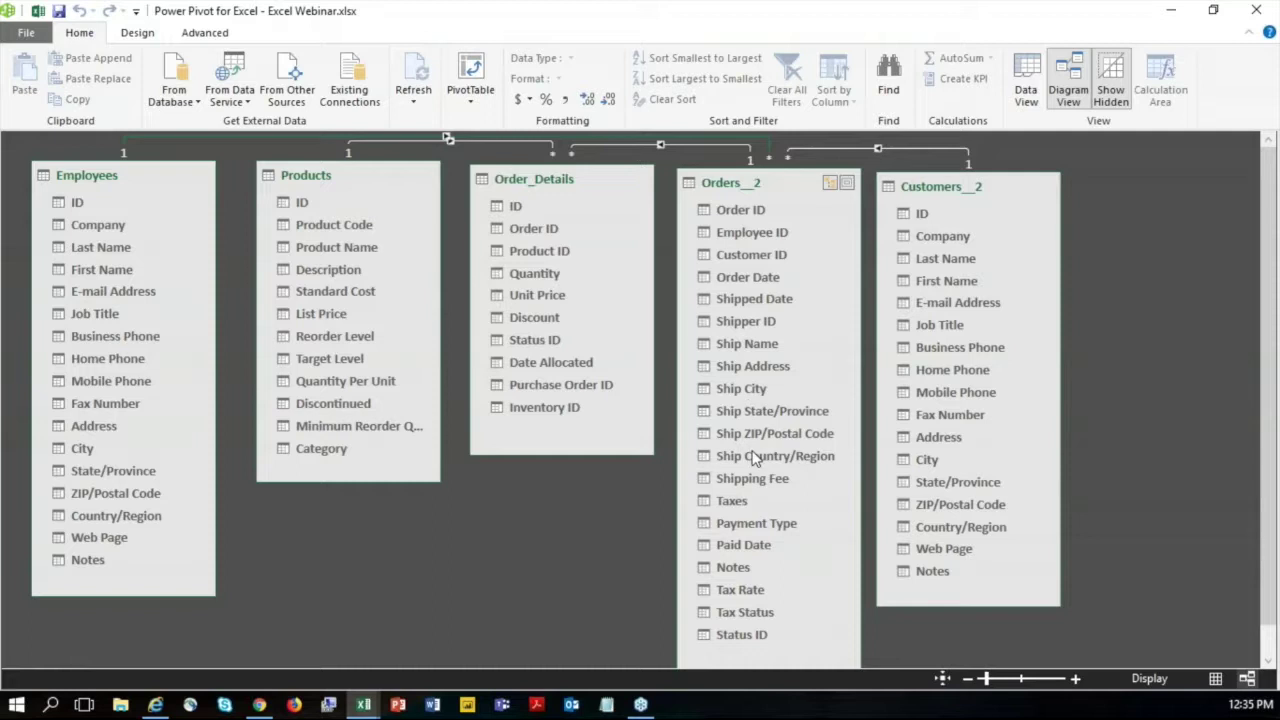
# Create a hierarchy named CSC in the Orders__2 table.
pyautogui.click(771, 188)
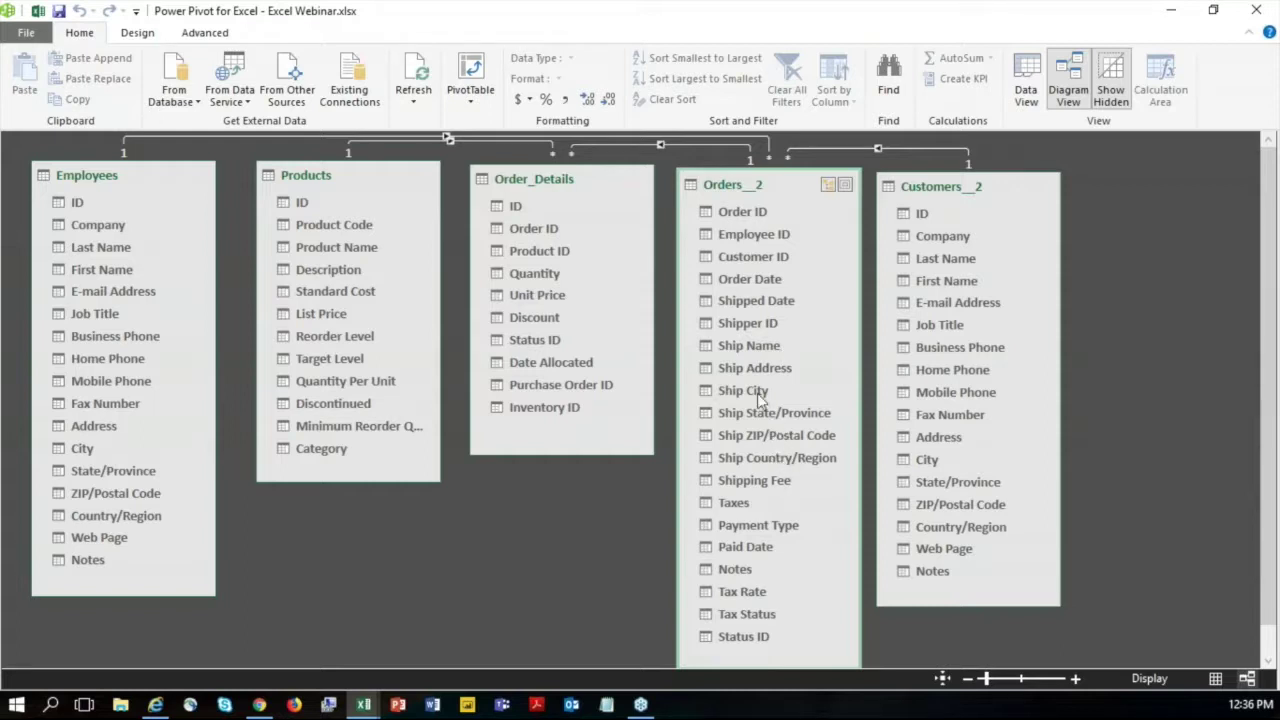
pyautogui.click(828, 188)
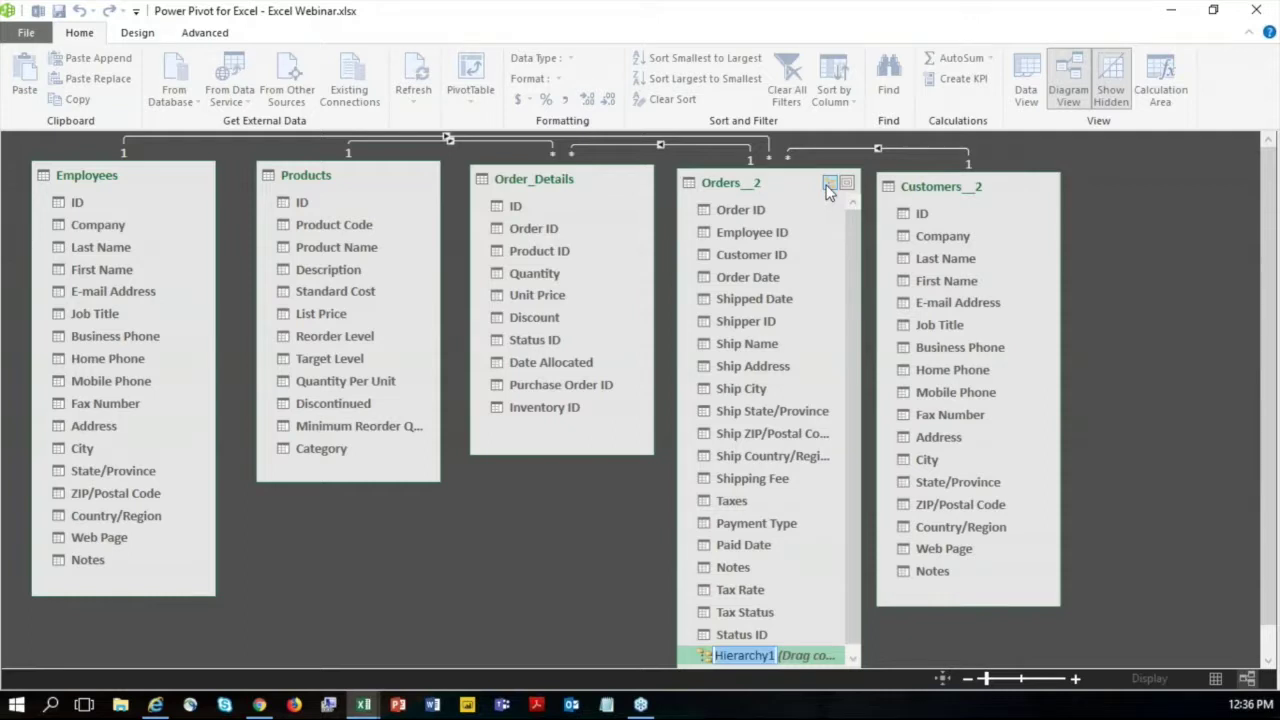
pyautogui.write('CSC')
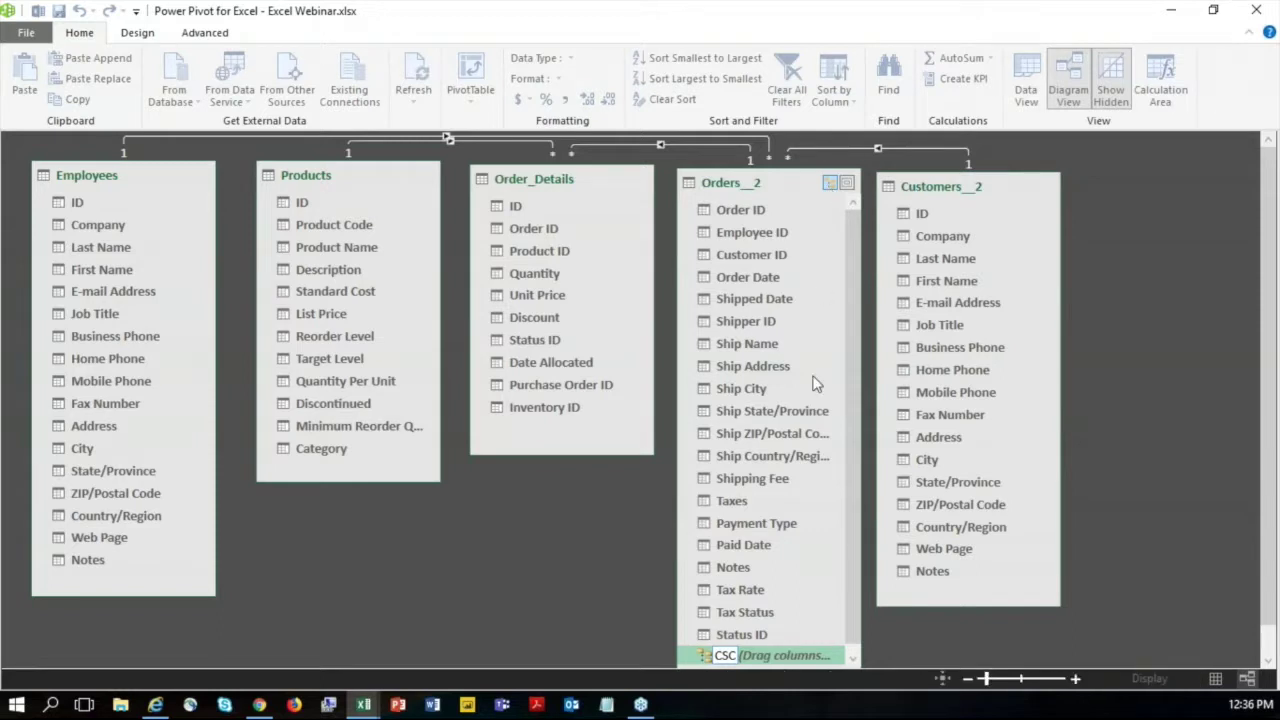
pyautogui.press('Return')
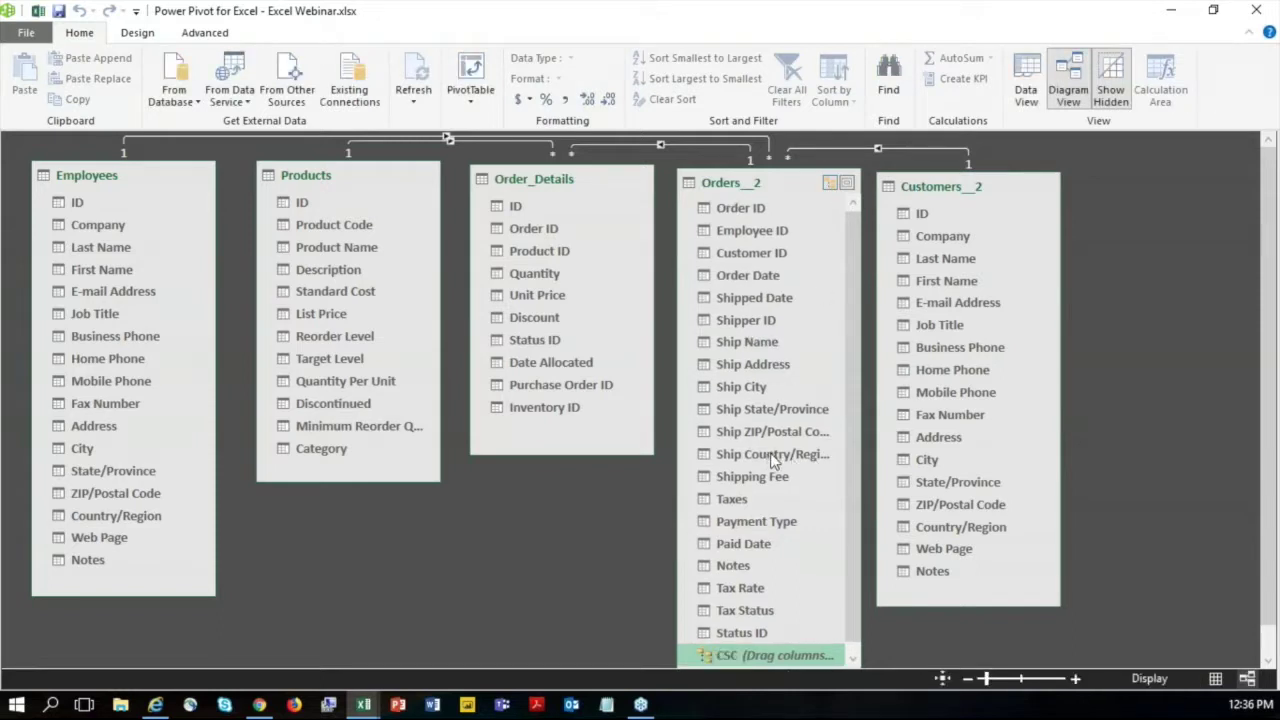
# Add Ship Country/Region, Ship State/Province and Ship City in that order to the CSC hierarchy and collapse it.
pyautogui.moveTo(773, 460); pyautogui.dragTo(728, 654)
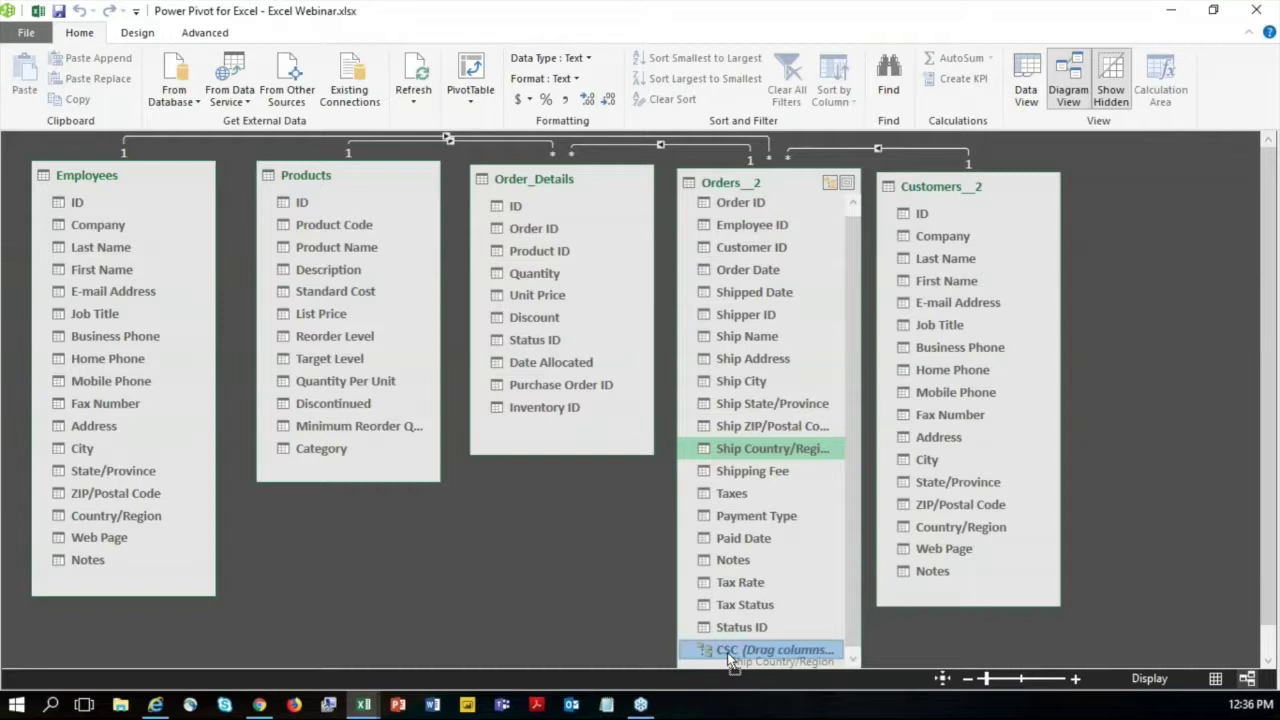
pyautogui.moveTo(727, 652); pyautogui.dragTo(733, 651)
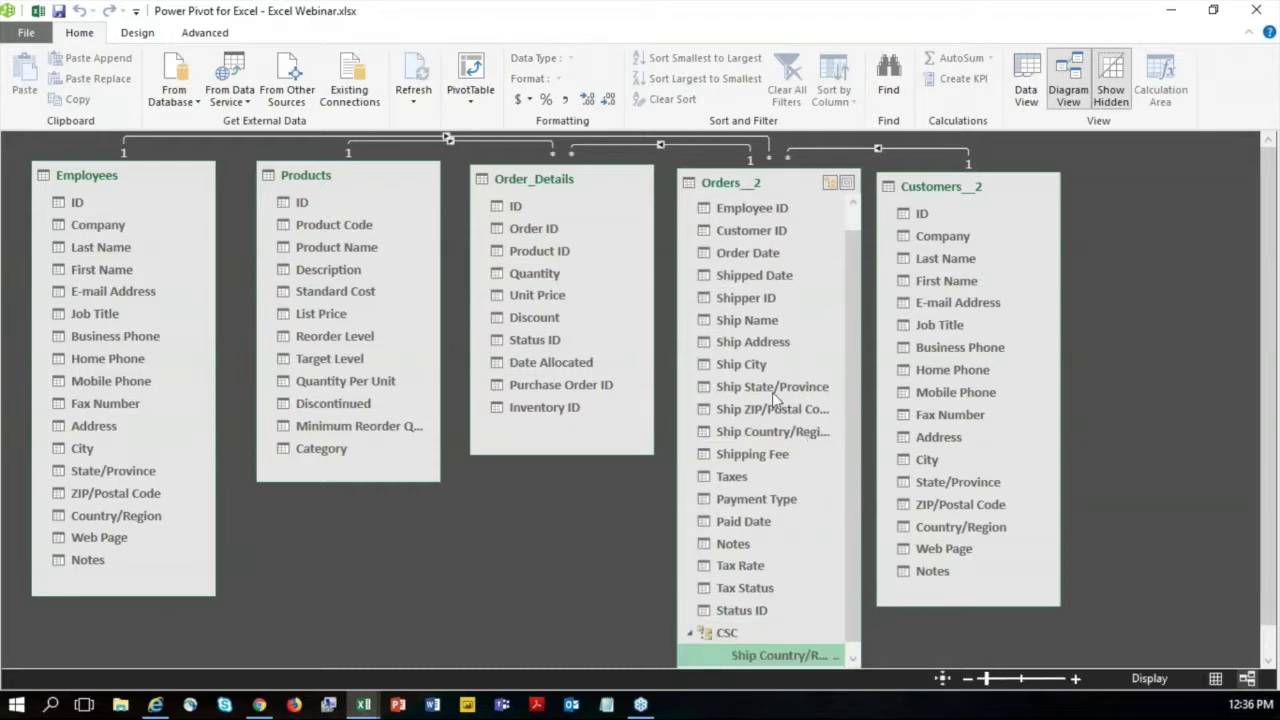
pyautogui.click(806, 390)
pyautogui.moveTo(806, 398); pyautogui.dragTo(727, 644)
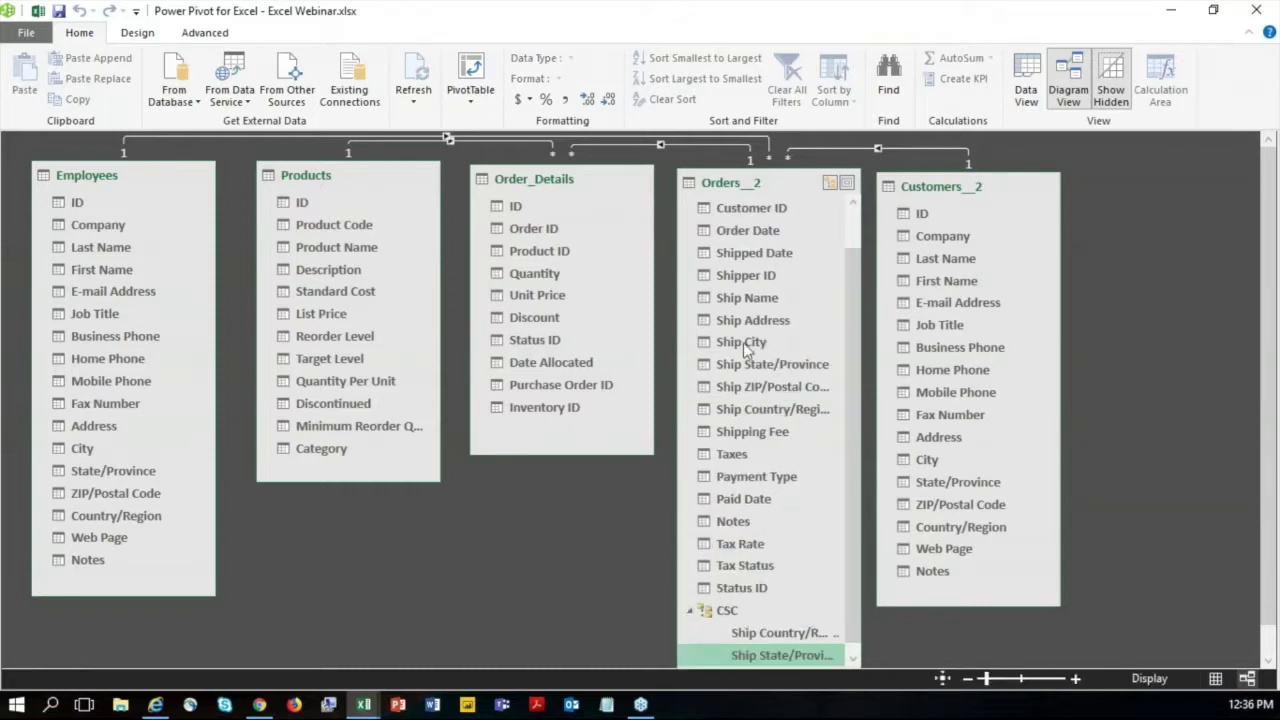
pyautogui.click(786, 342)
pyautogui.moveTo(784, 343); pyautogui.dragTo(736, 622)
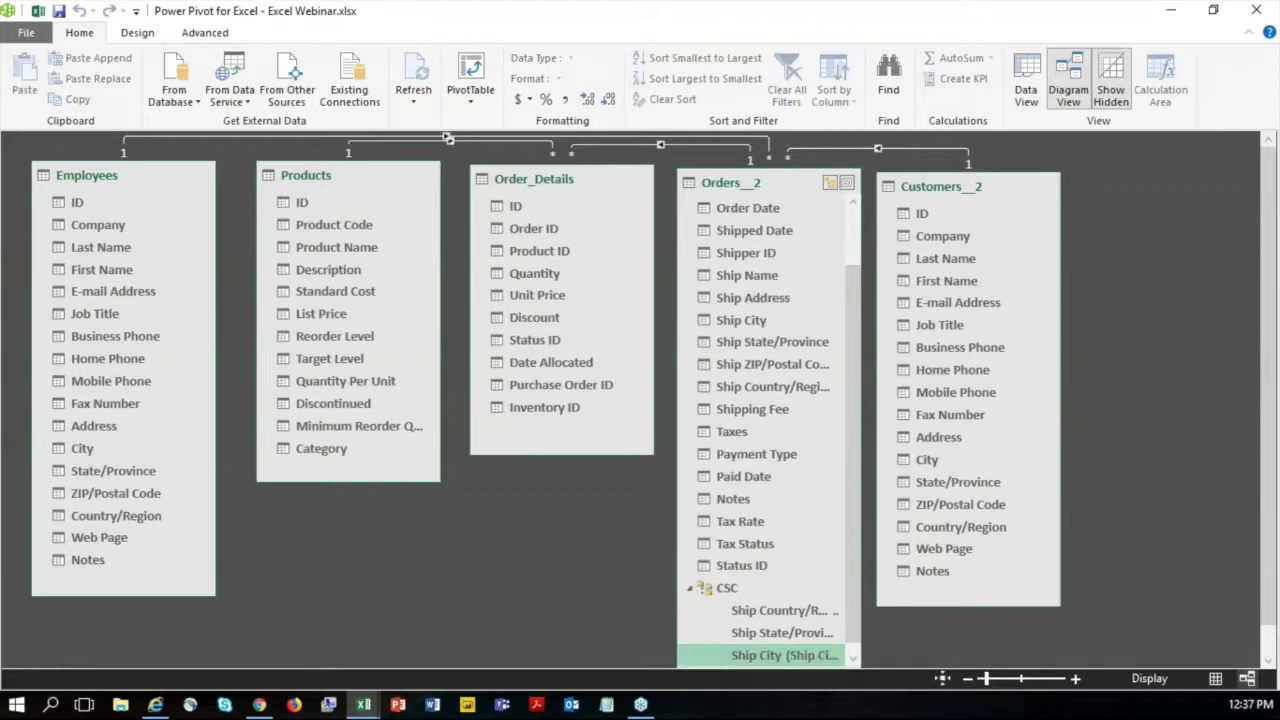
pyautogui.click(690, 590)
pyautogui.click(693, 598)
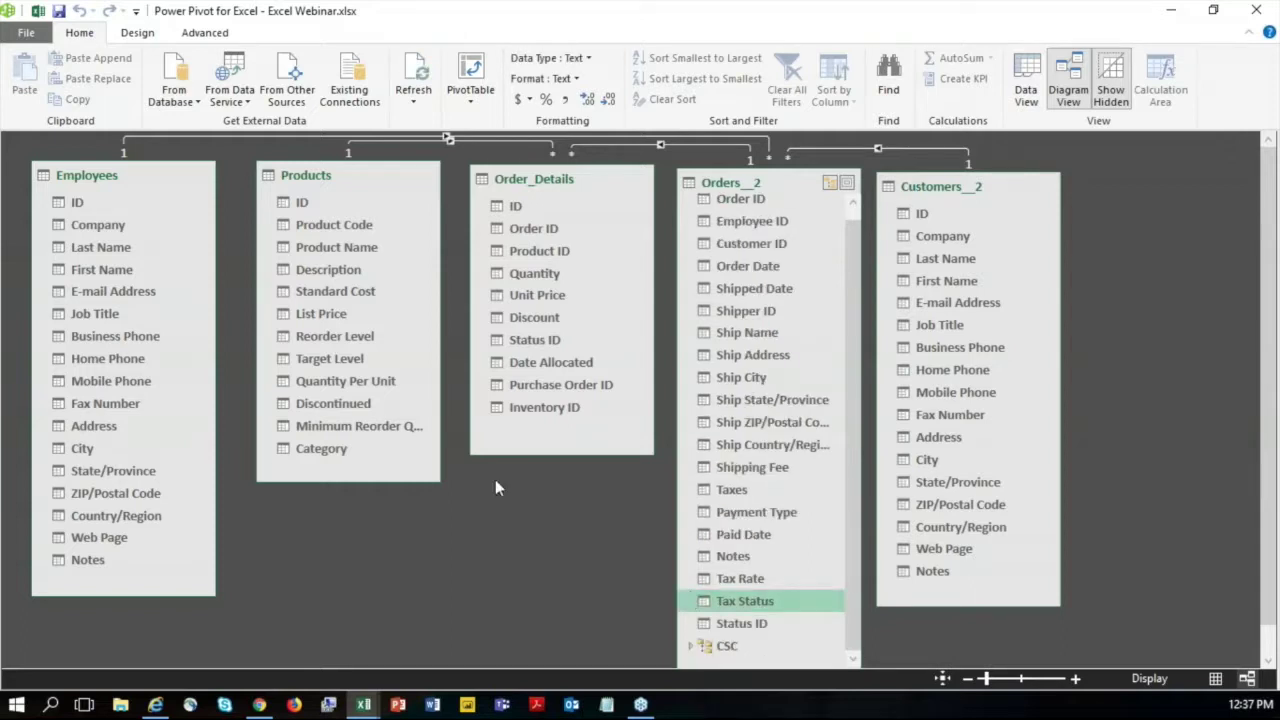
# Create a hierarchy named DCP in the Products table.
pyautogui.click(334, 180)
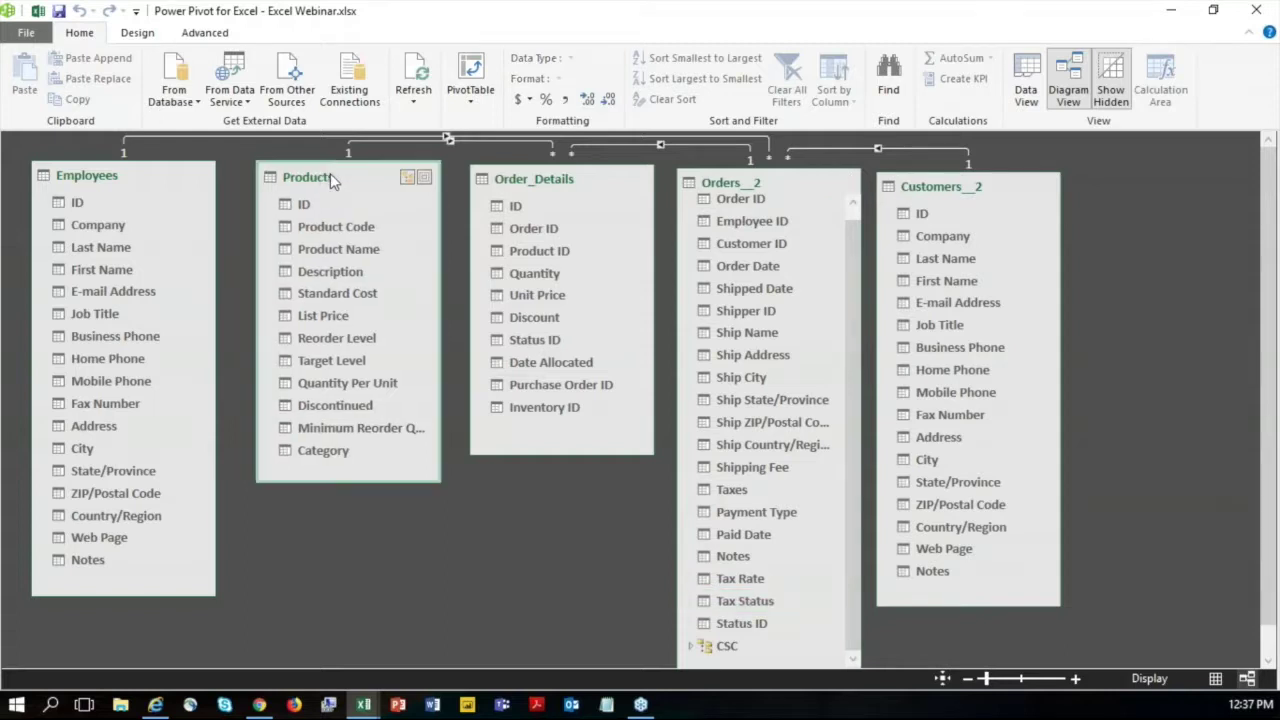
pyautogui.click(407, 183)
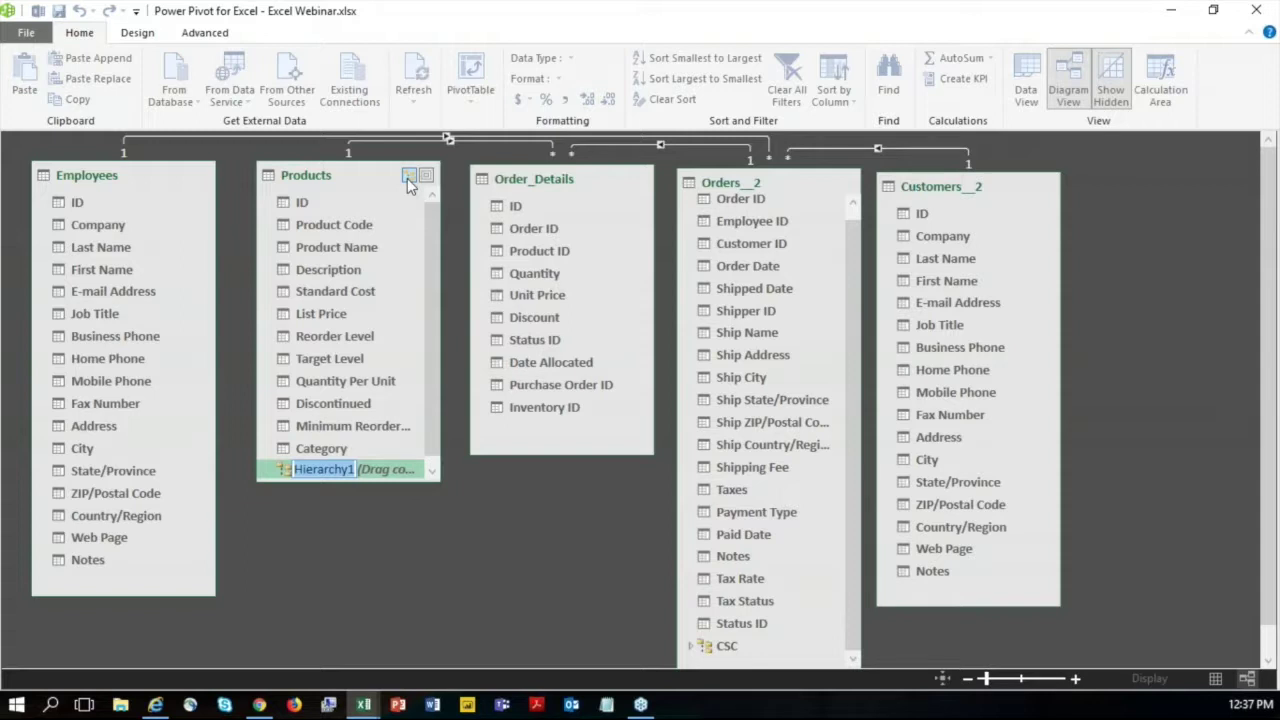
pyautogui.write('D')
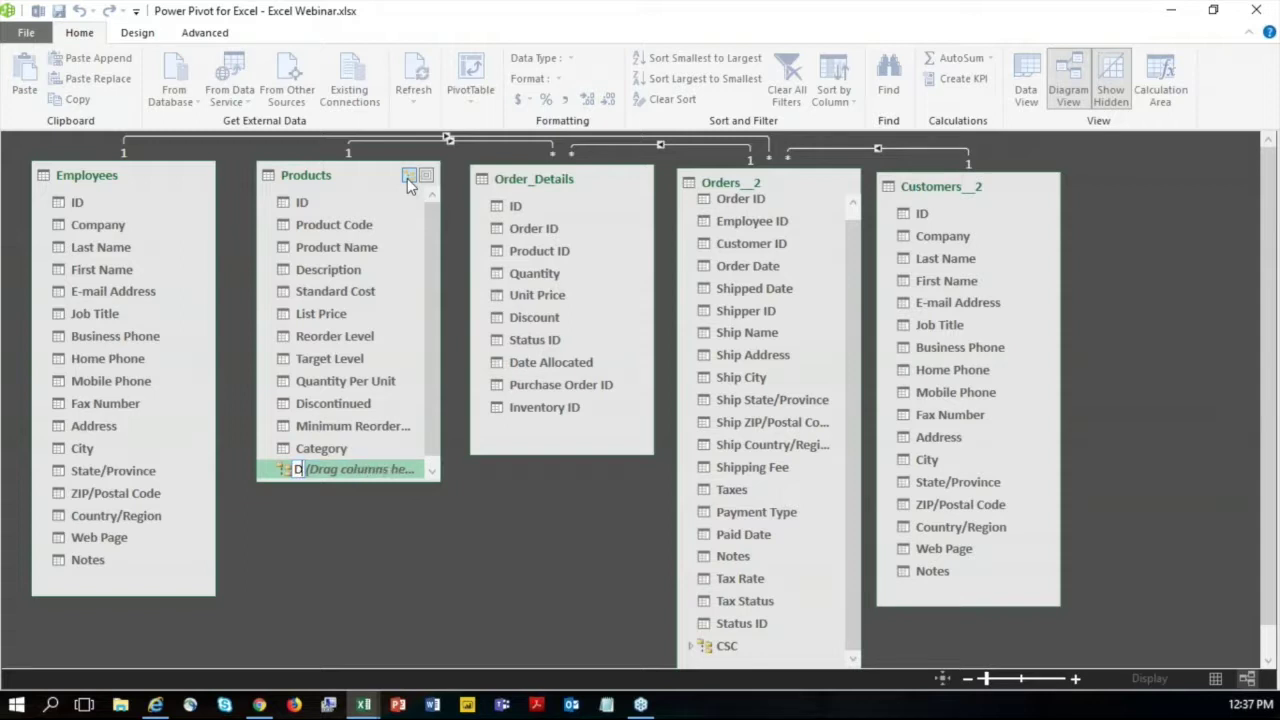
pyautogui.write('CP')
pyautogui.press('Return')
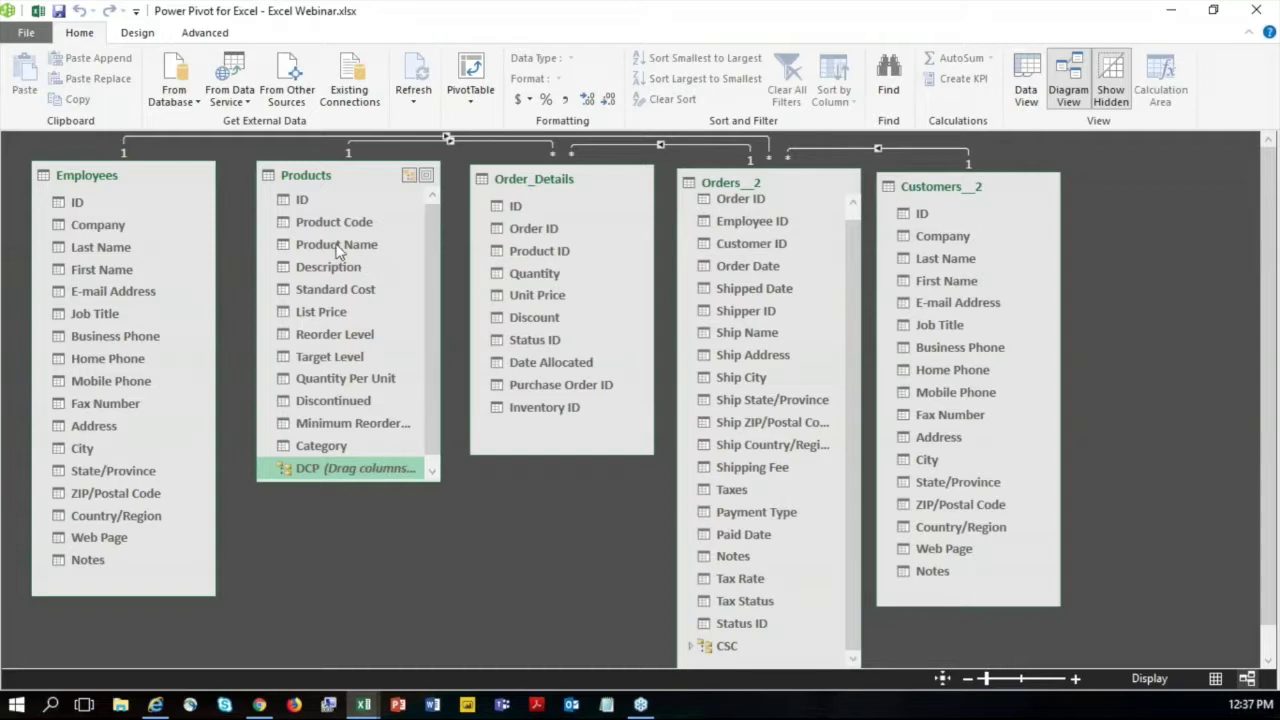
# Add Discontinued, Category and Product Name in that order to the DCP hierarchy in Products and collapse it.
pyautogui.click(340, 408)
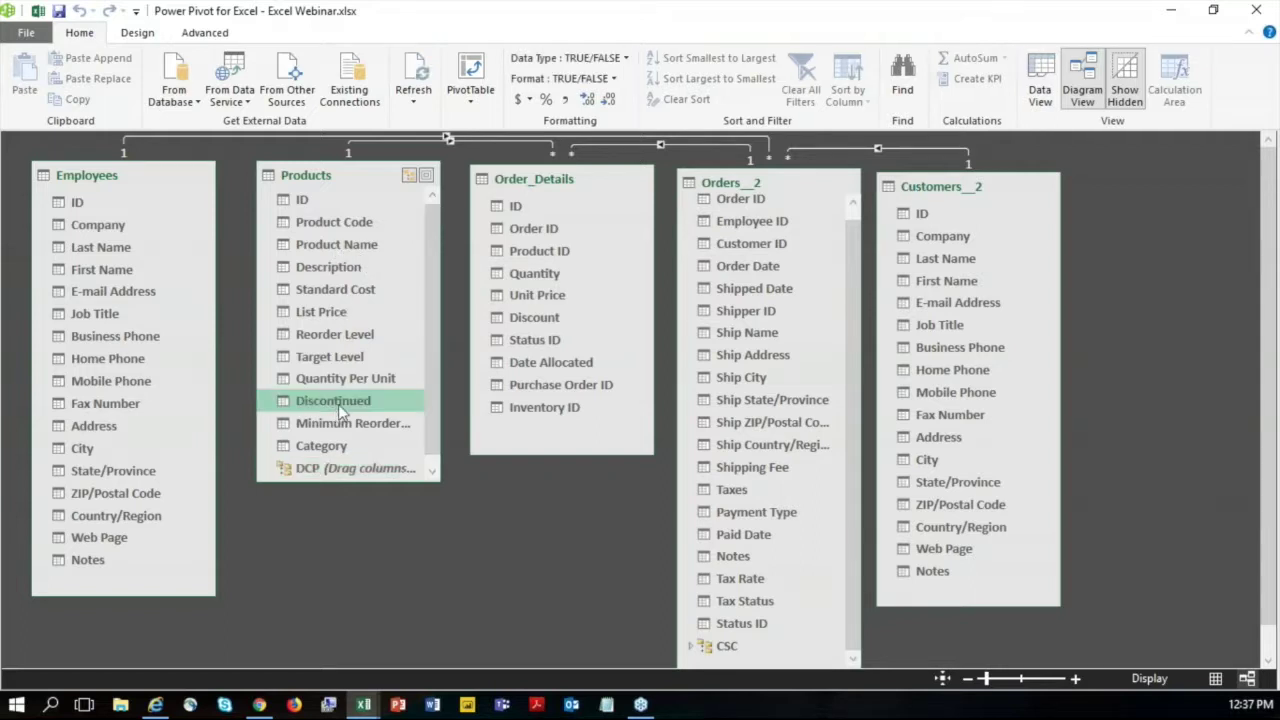
pyautogui.moveTo(339, 404); pyautogui.dragTo(334, 469)
pyautogui.scroll(-1, 430, 425)
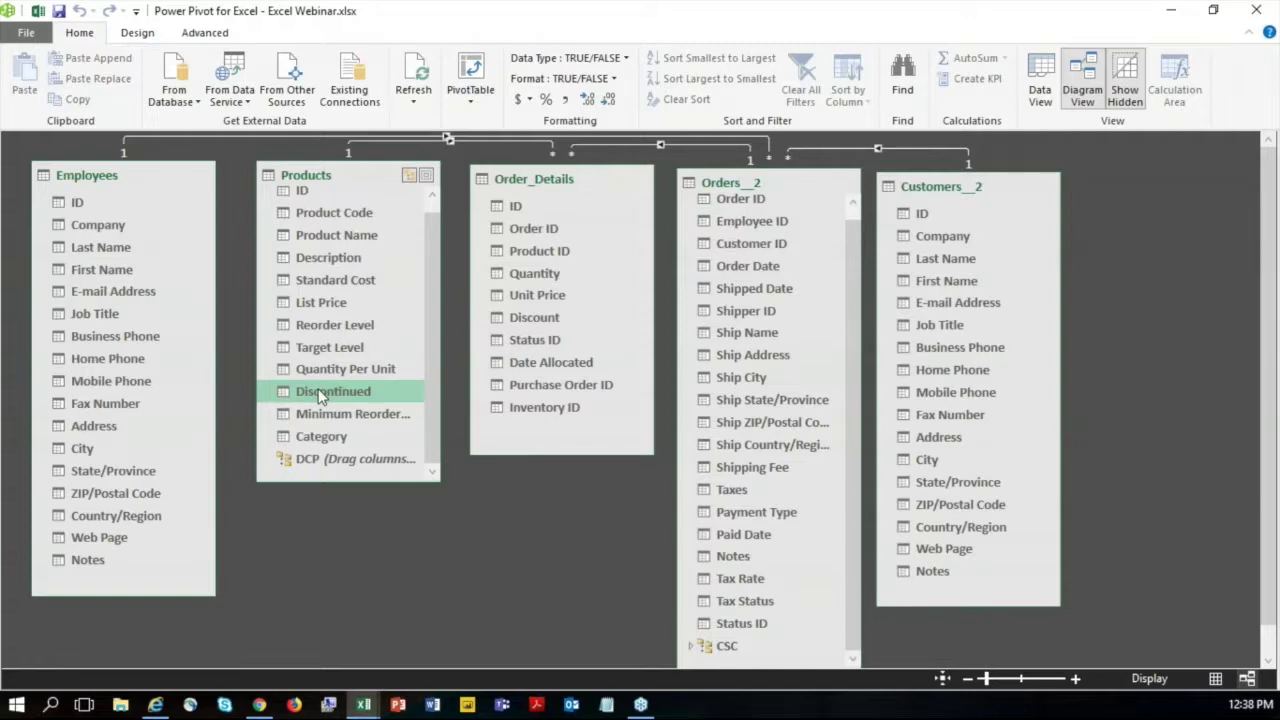
pyautogui.moveTo(320, 397); pyautogui.dragTo(310, 465)
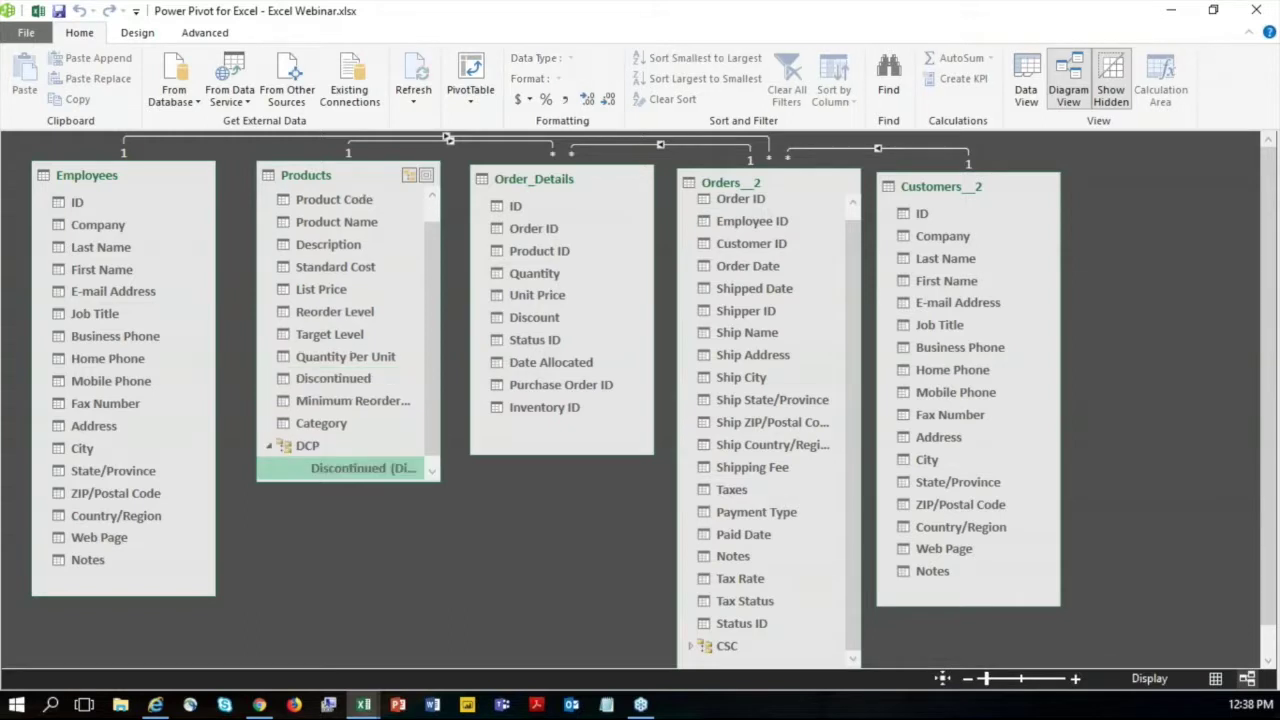
pyautogui.click(310, 424)
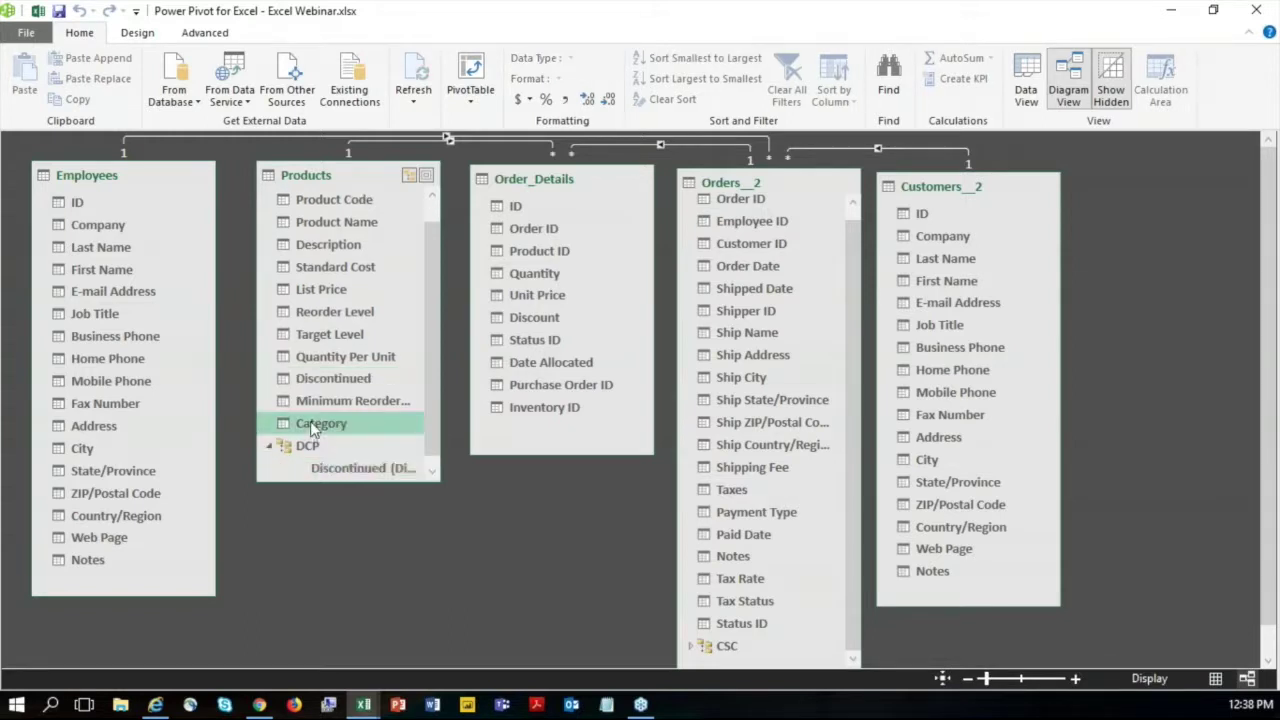
pyautogui.moveTo(320, 427); pyautogui.dragTo(313, 447)
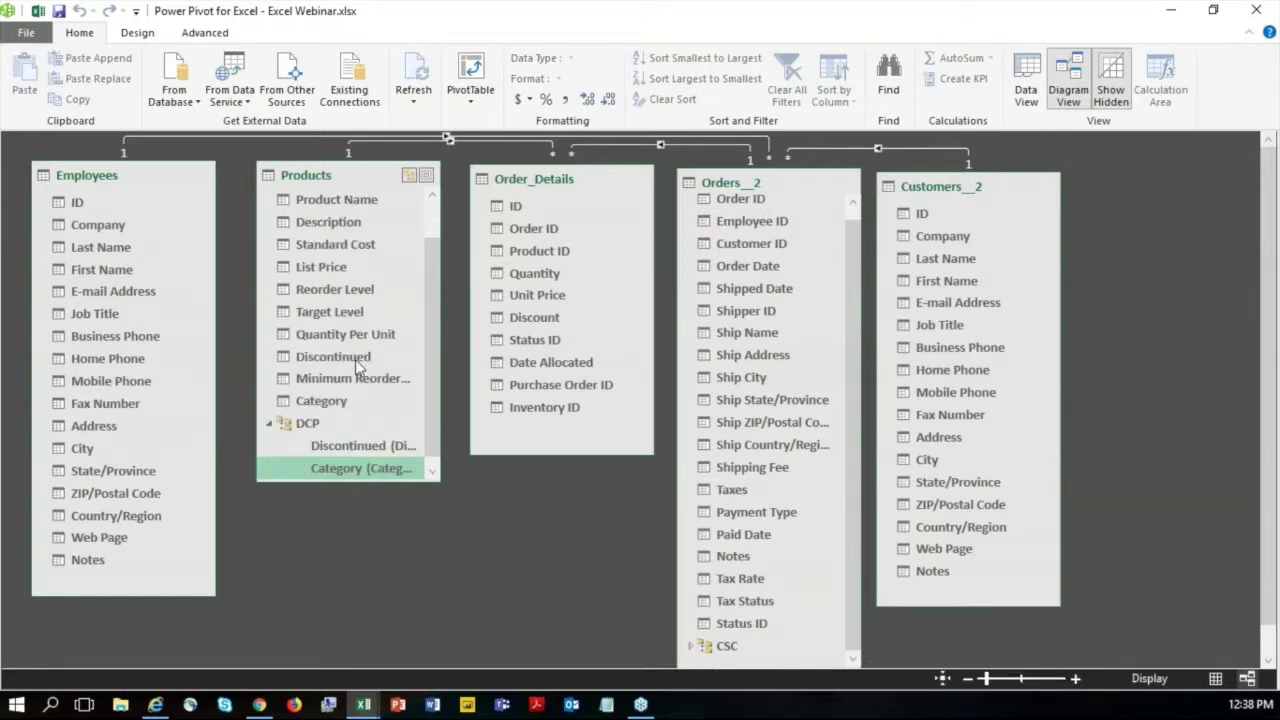
pyautogui.click(336, 202)
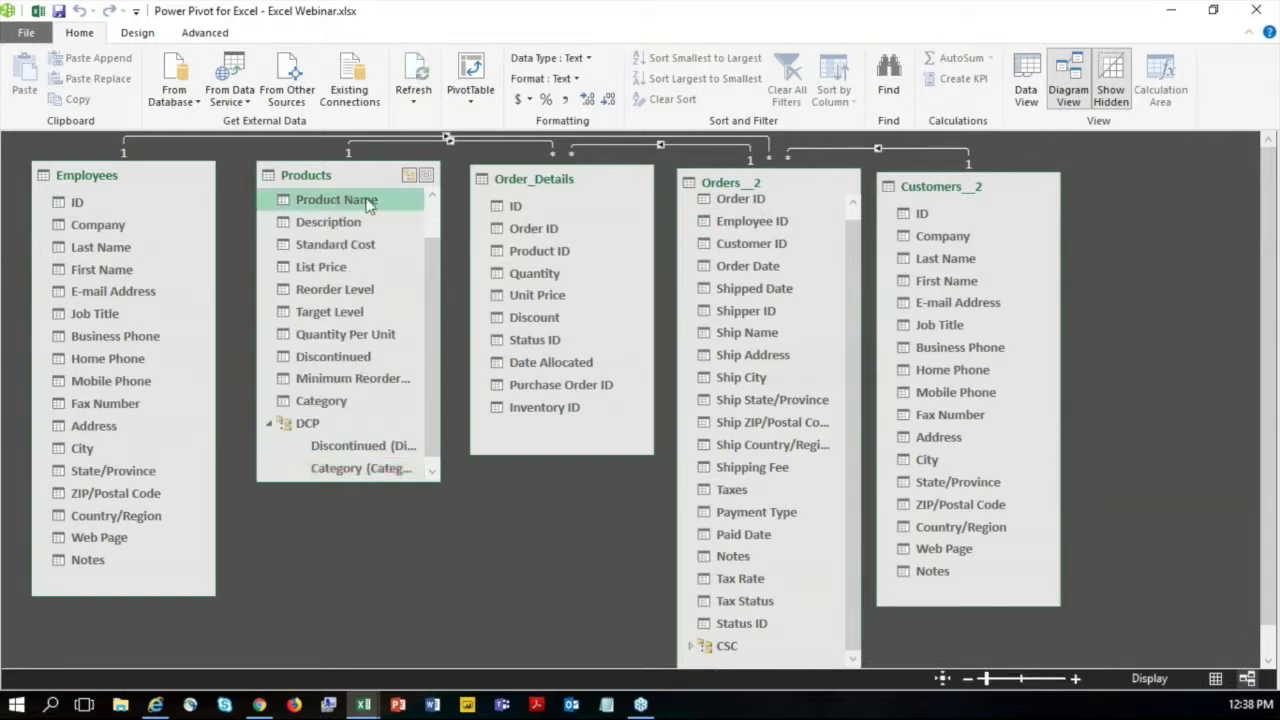
pyautogui.moveTo(341, 202); pyautogui.dragTo(314, 430)
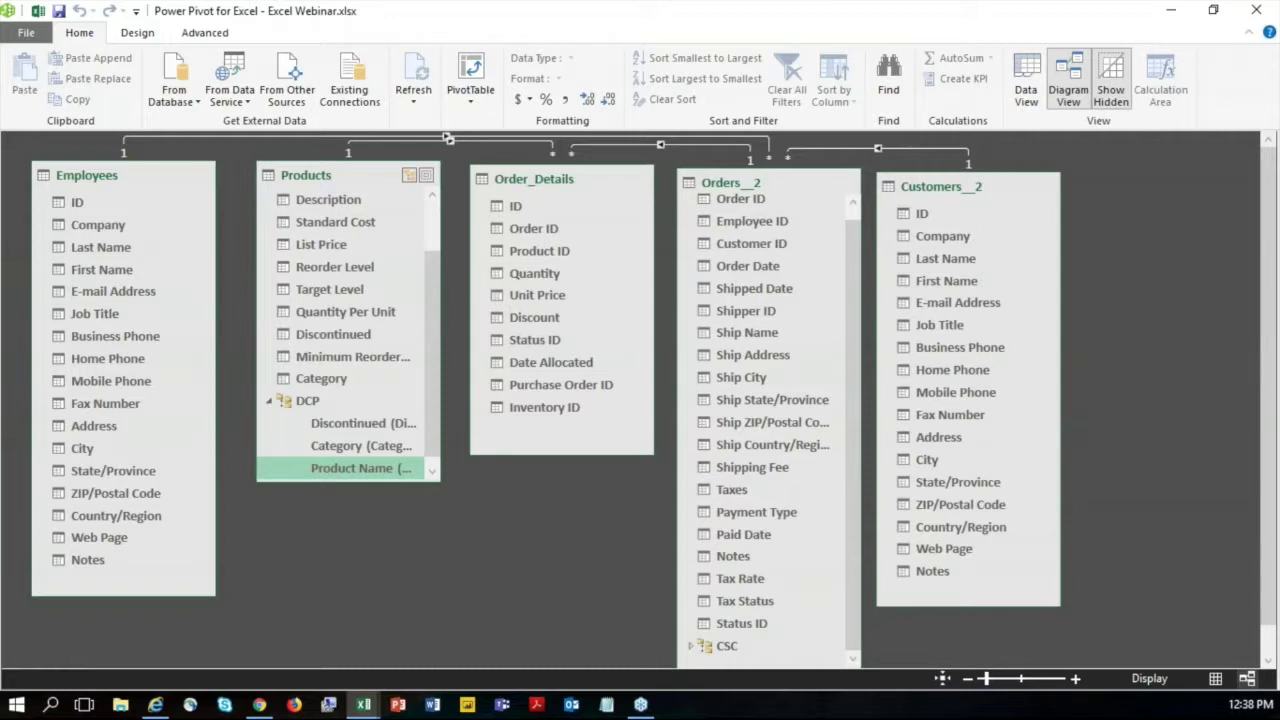
pyautogui.click(268, 400)
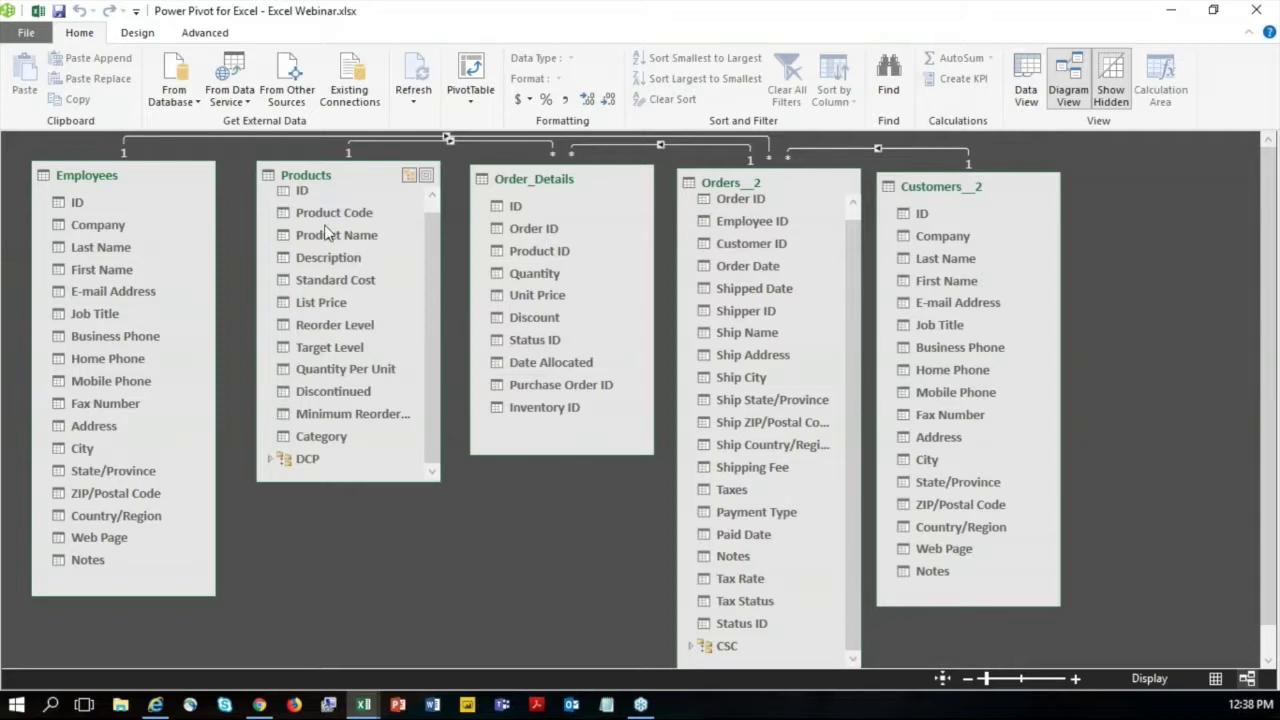
# Hide the ID field of the Products table from client tools.
pyautogui.click(302, 198)
pyautogui.rightClick(302, 199)
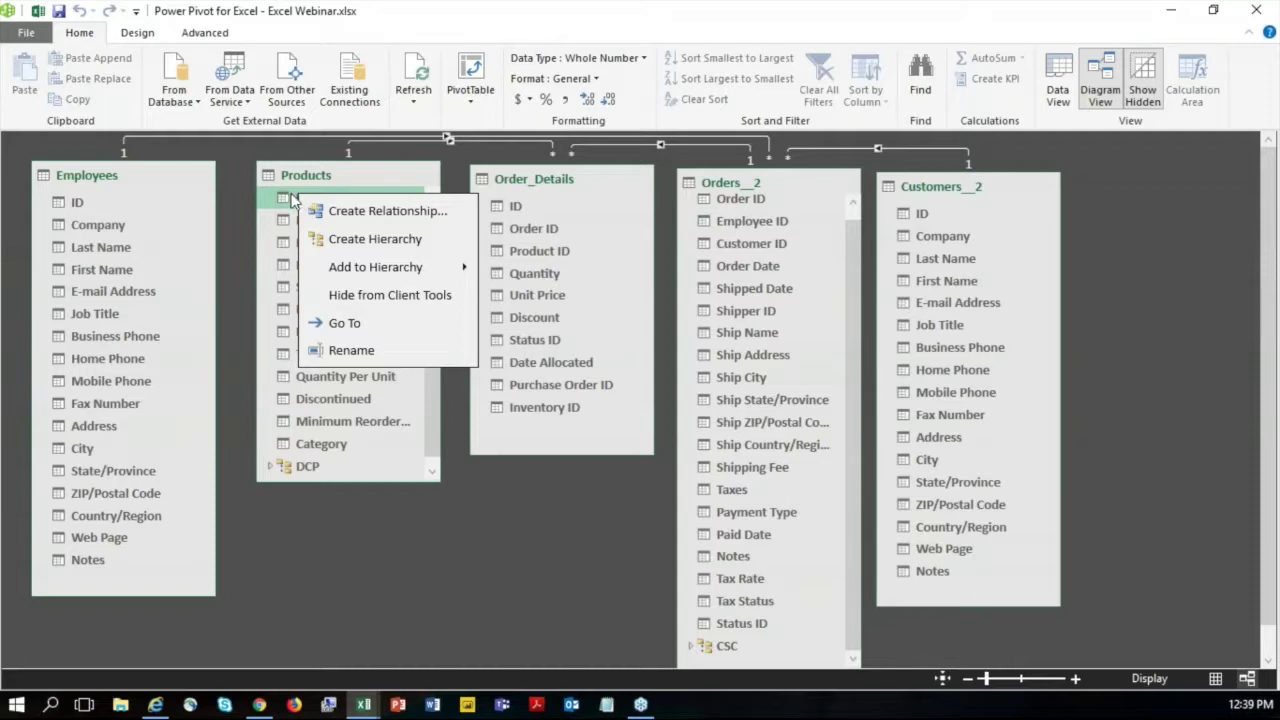
pyautogui.click(390, 300)
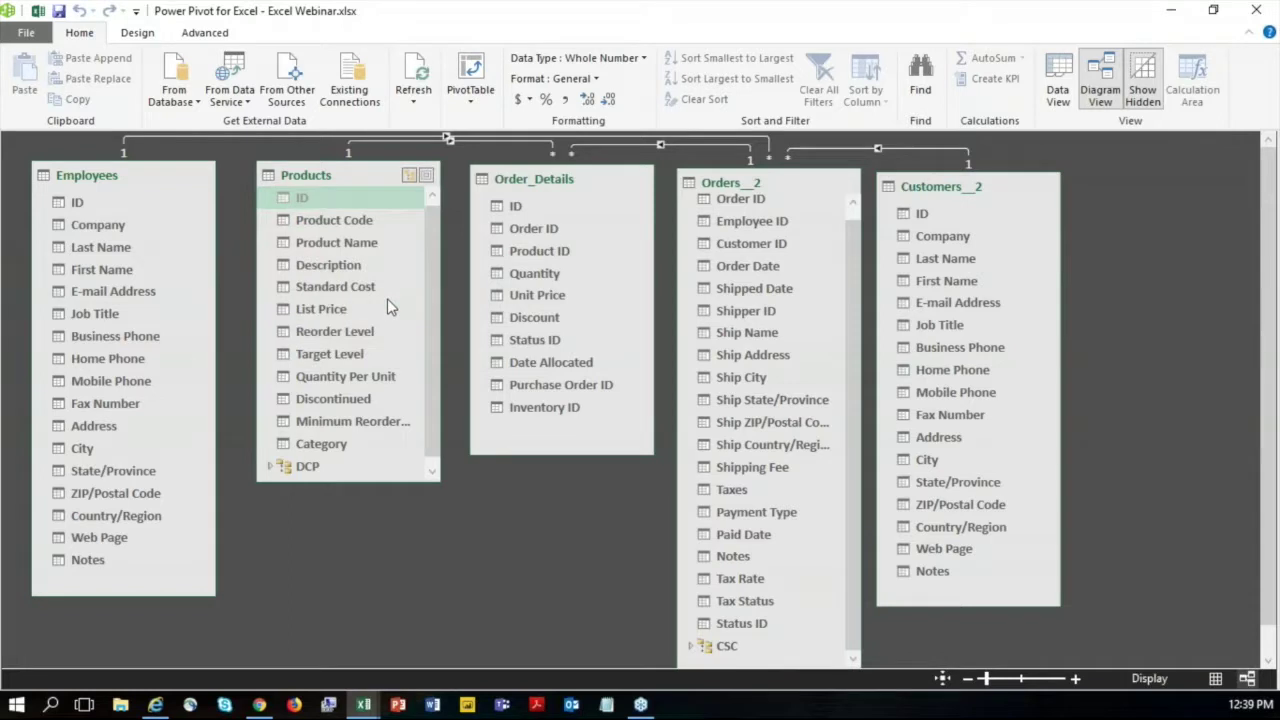
pyautogui.click(330, 247)
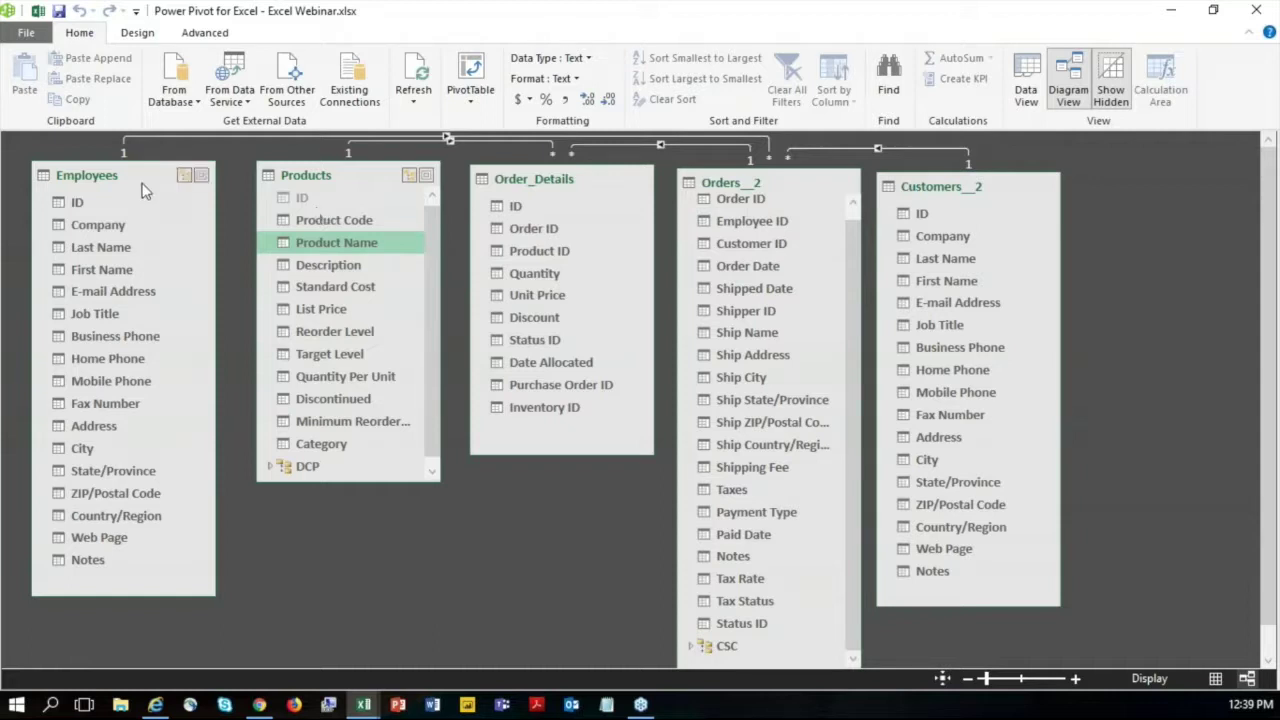
# Hide the ID field of the Employees table from client tools.
pyautogui.click(90, 202)
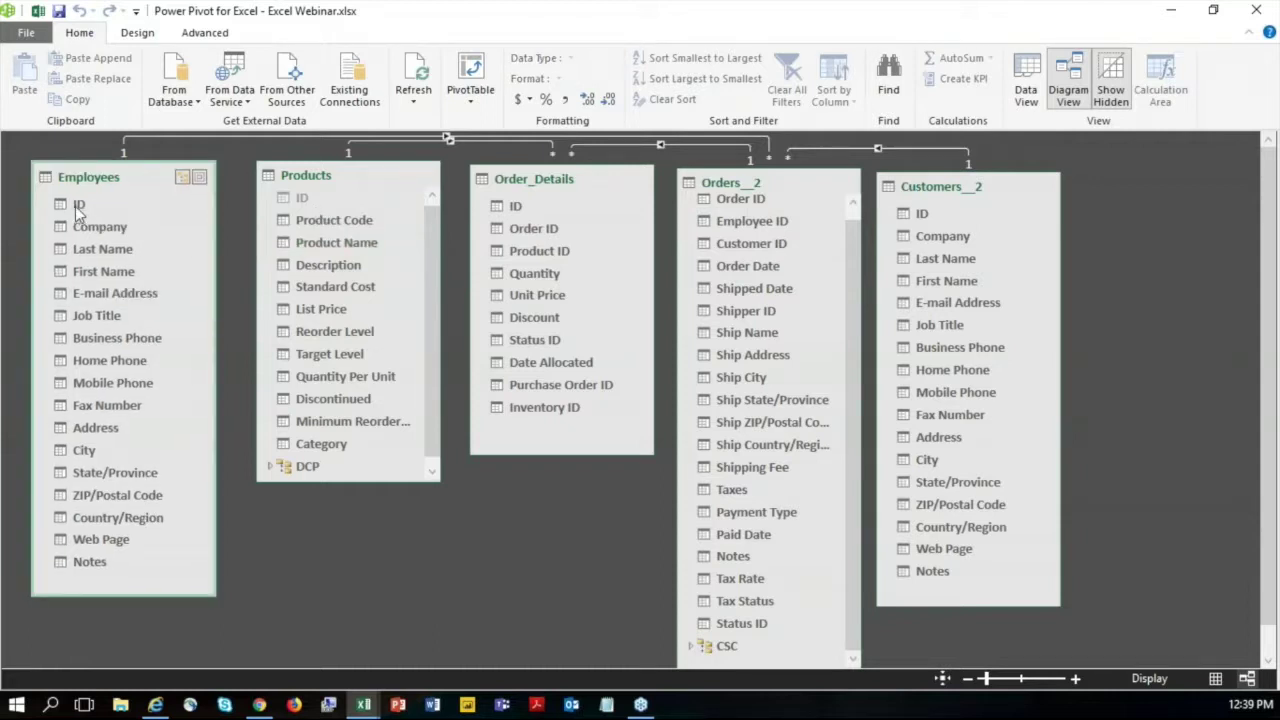
pyautogui.rightClick(75, 206)
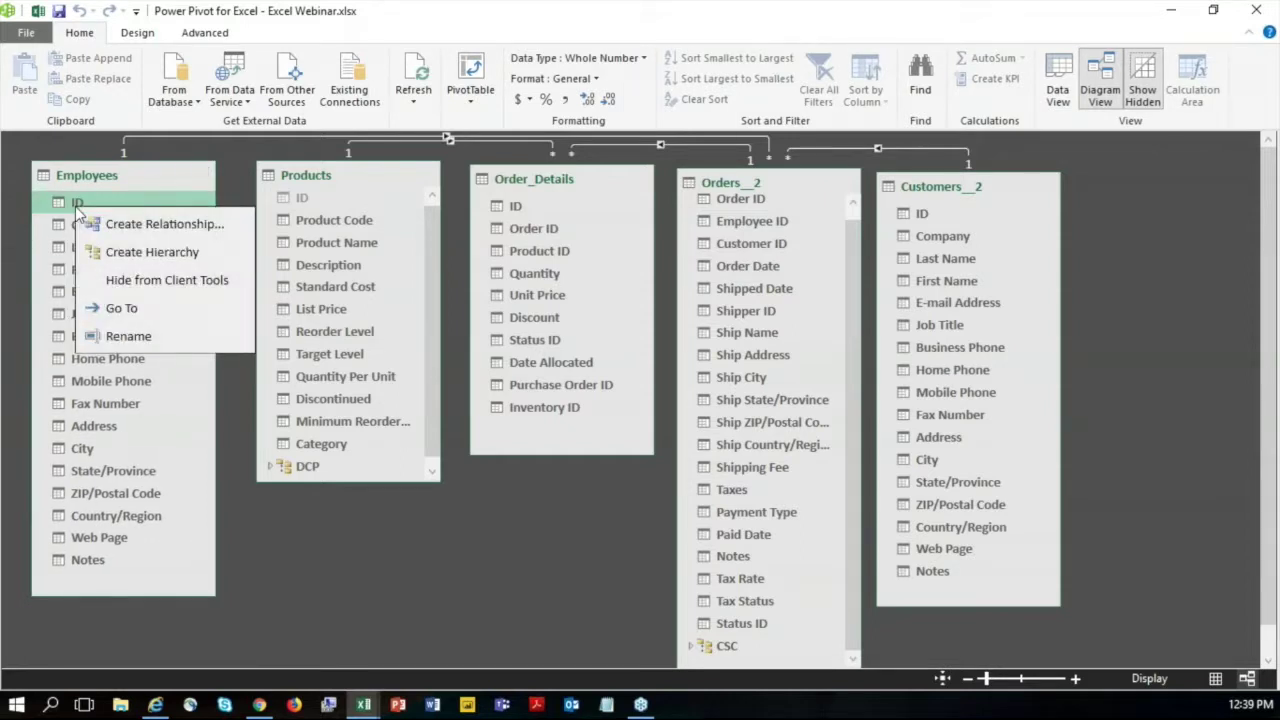
pyautogui.click(167, 281)
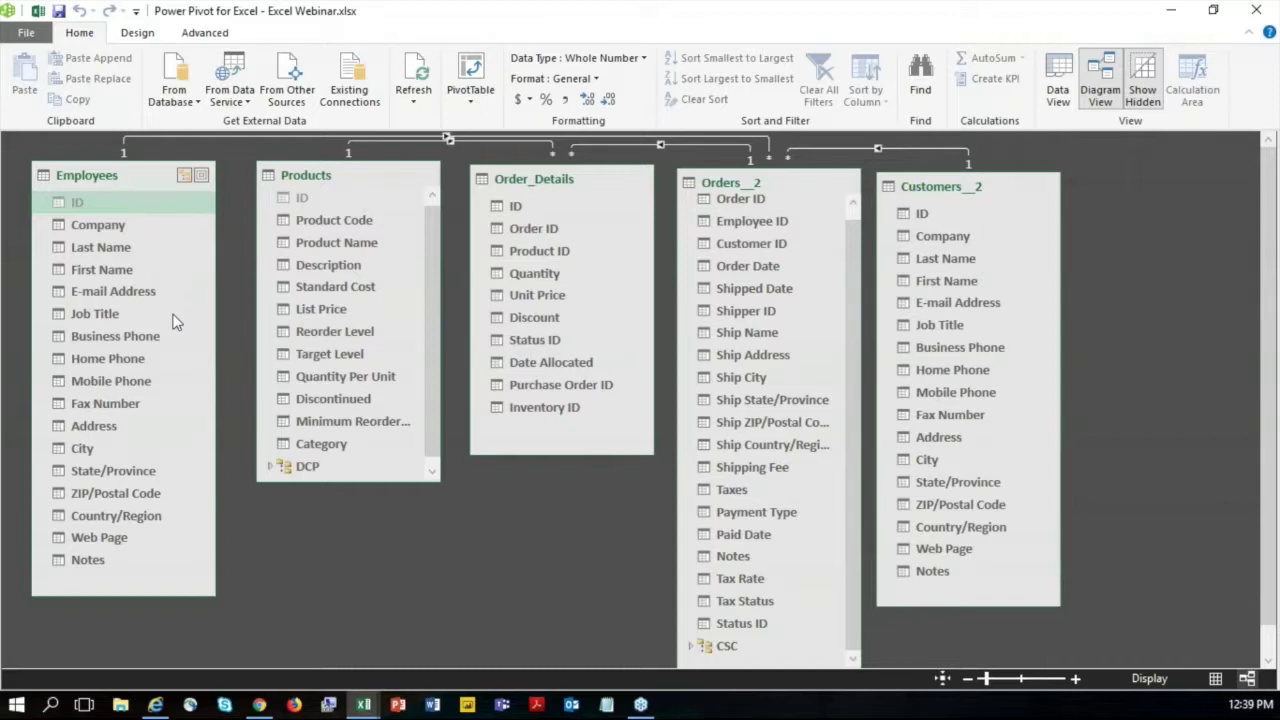
# Expand the DCP hierarchy in Products to review its levels and collapse it again.
pyautogui.click(270, 468)
pyautogui.moveTo(430, 383); pyautogui.dragTo(437, 470)
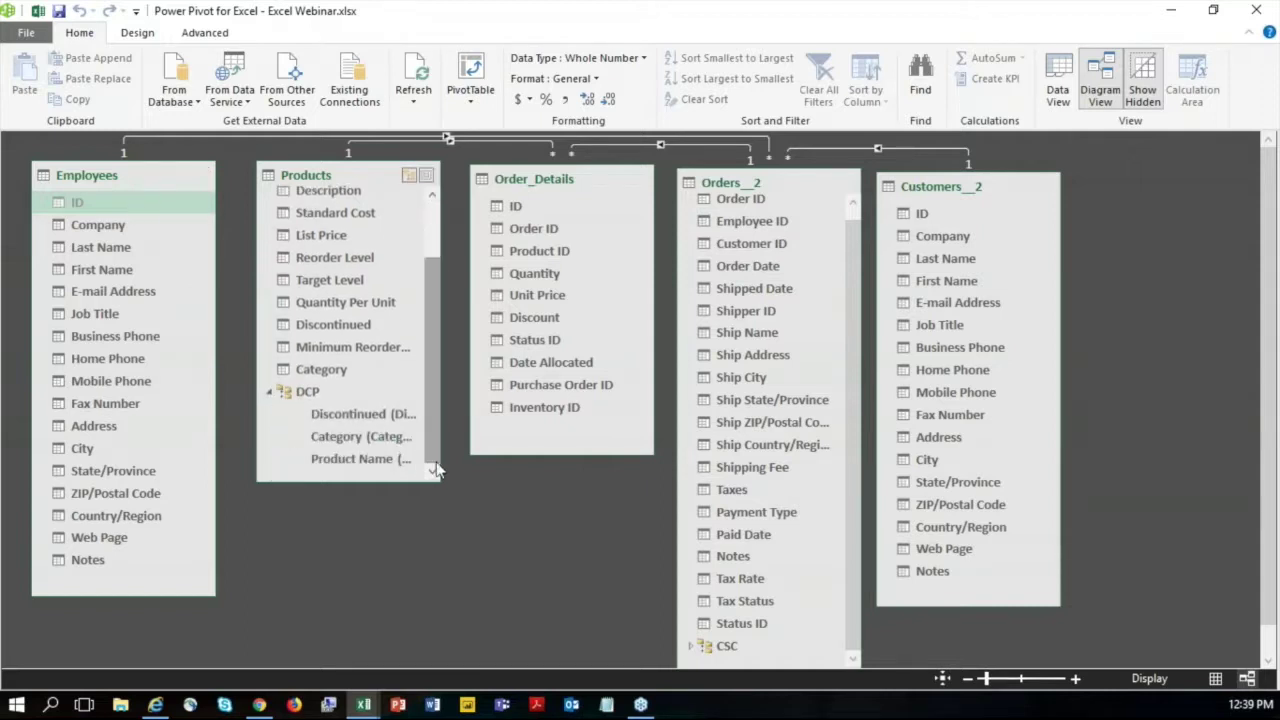
pyautogui.click(345, 443)
pyautogui.moveTo(376, 444); pyautogui.dragTo(350, 445)
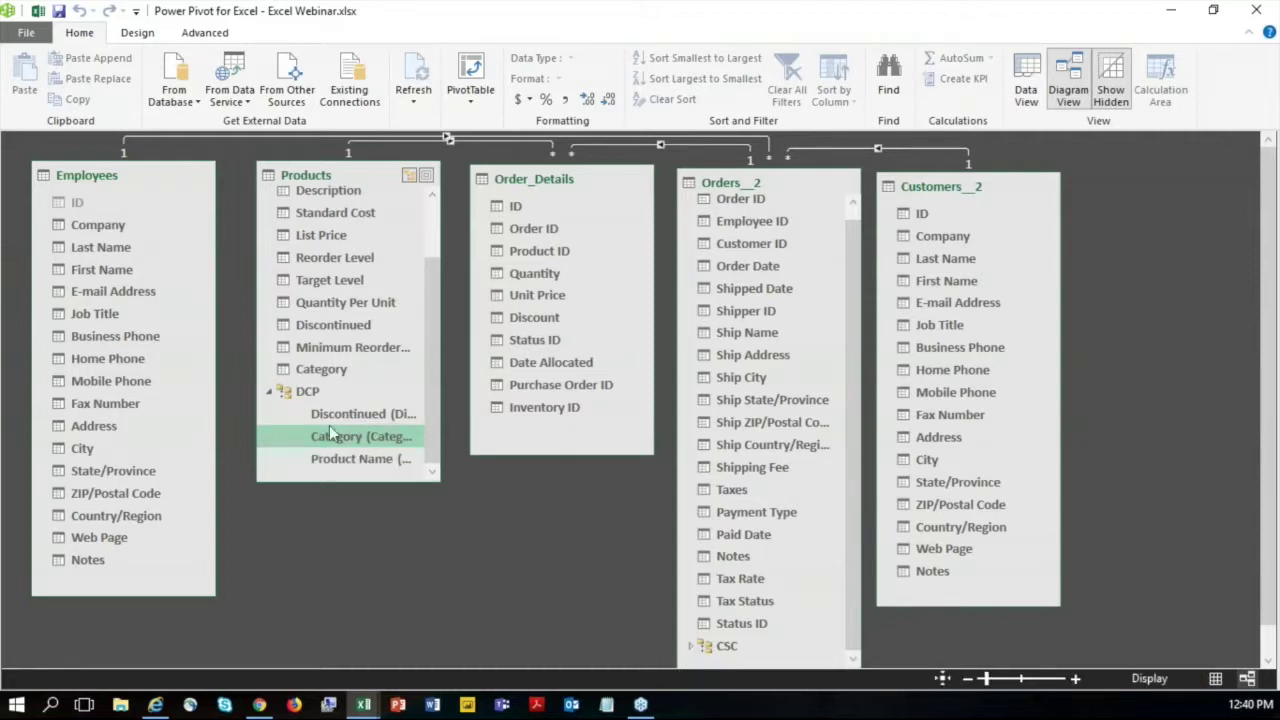
pyautogui.click(267, 390)
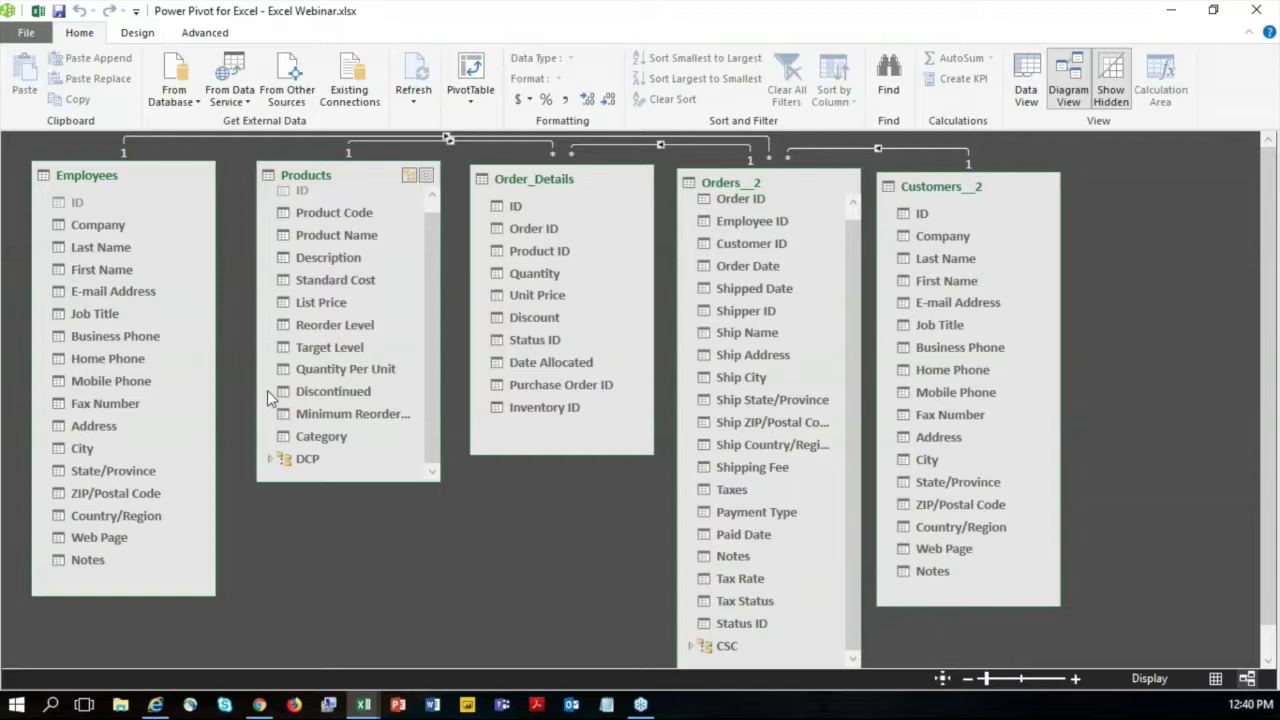
# Hide the ID field of the Order_Details table from client tools.
pyautogui.click(534, 230)
pyautogui.click(535, 252)
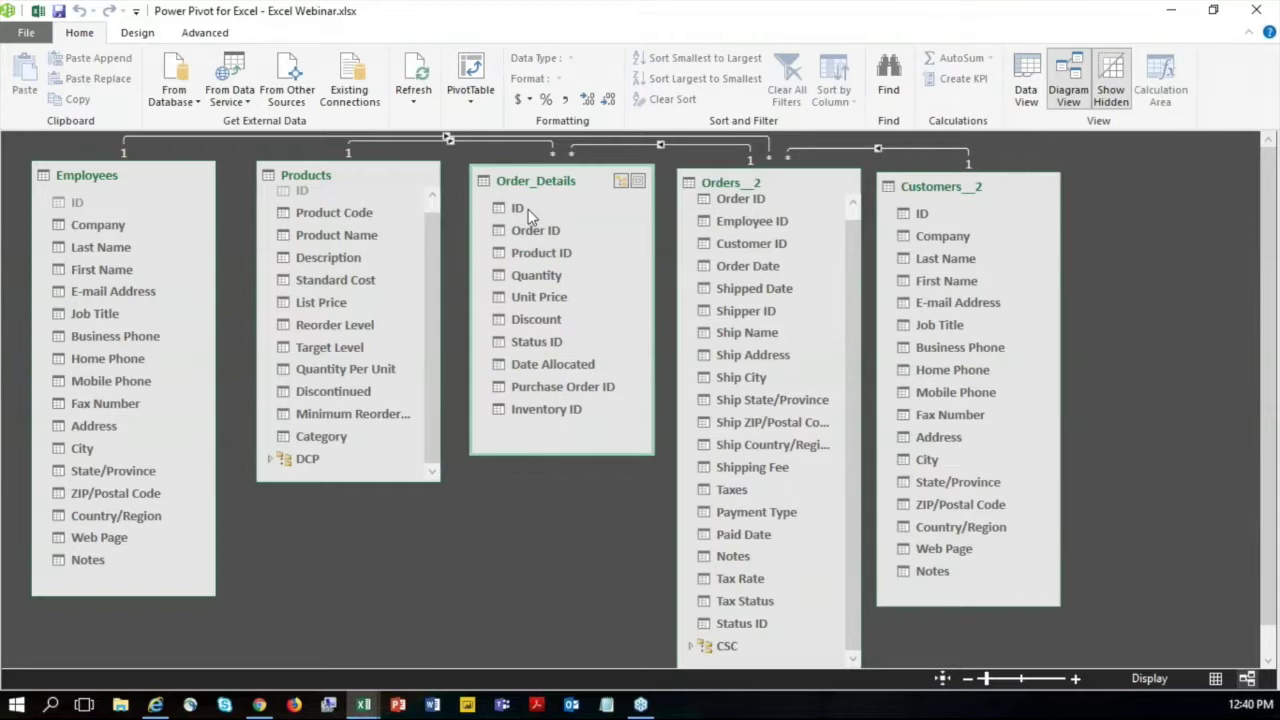
pyautogui.click(528, 209)
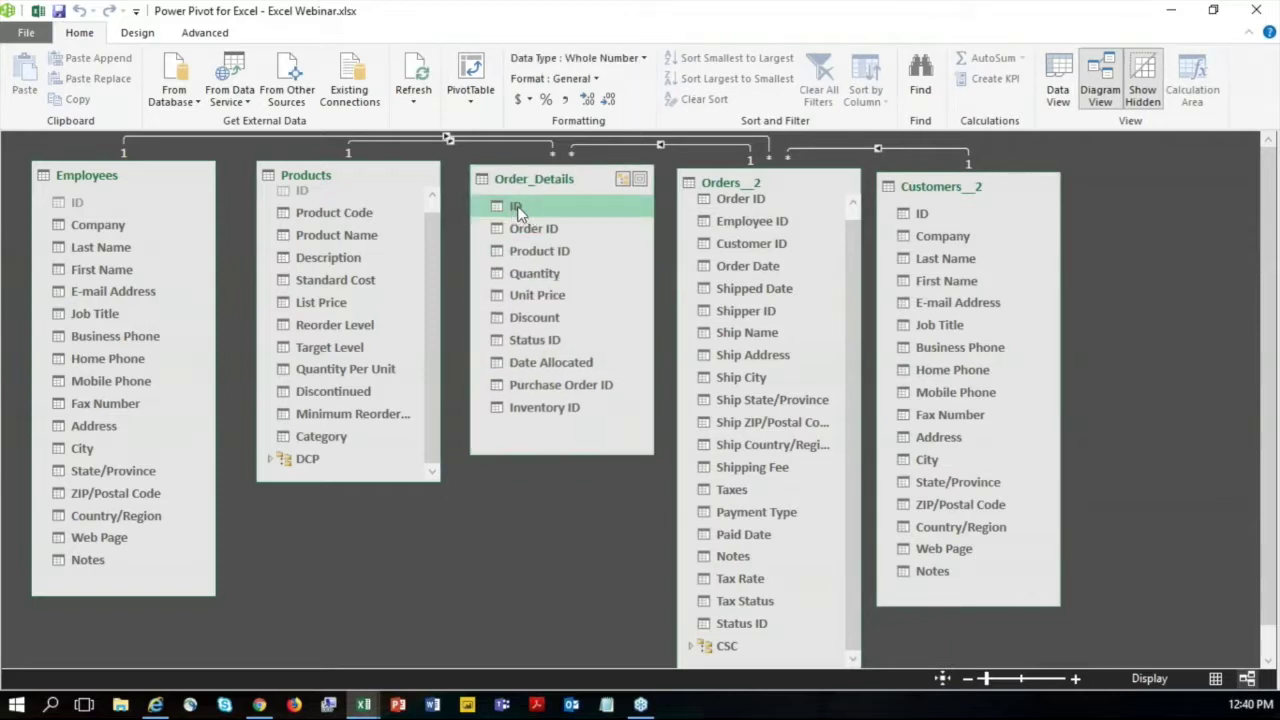
pyautogui.rightClick(518, 207)
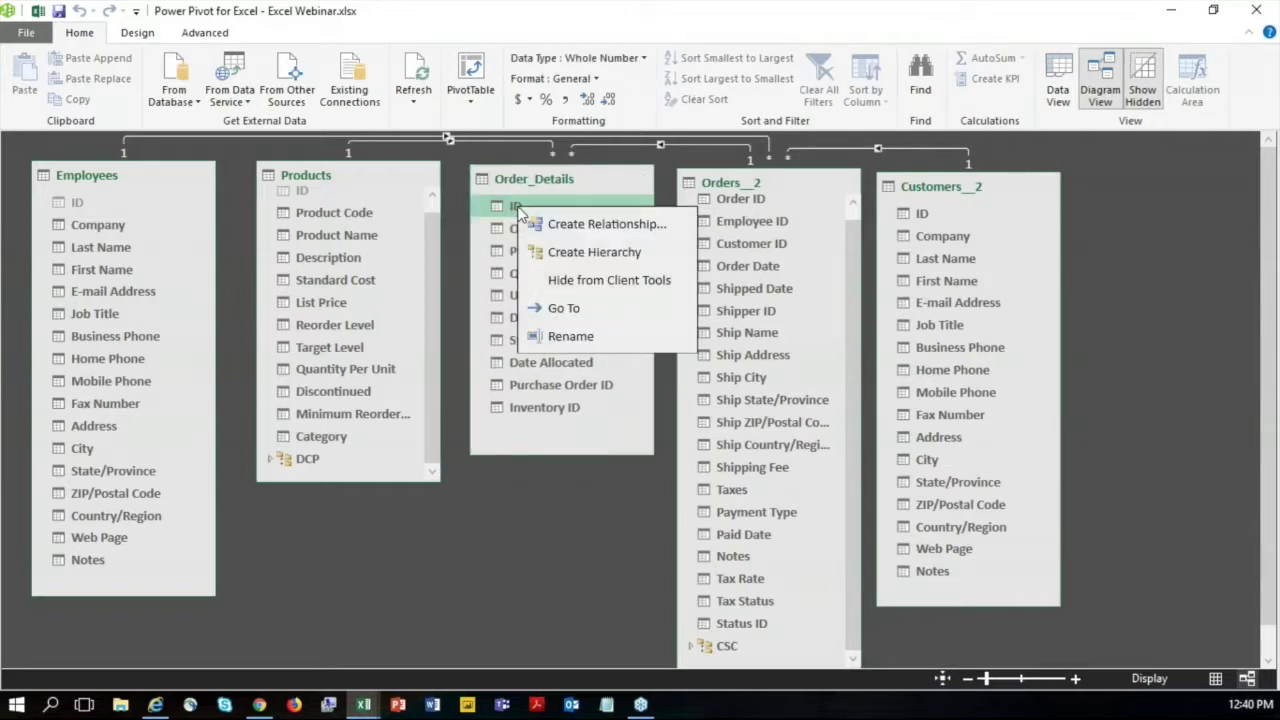
pyautogui.click(617, 284)
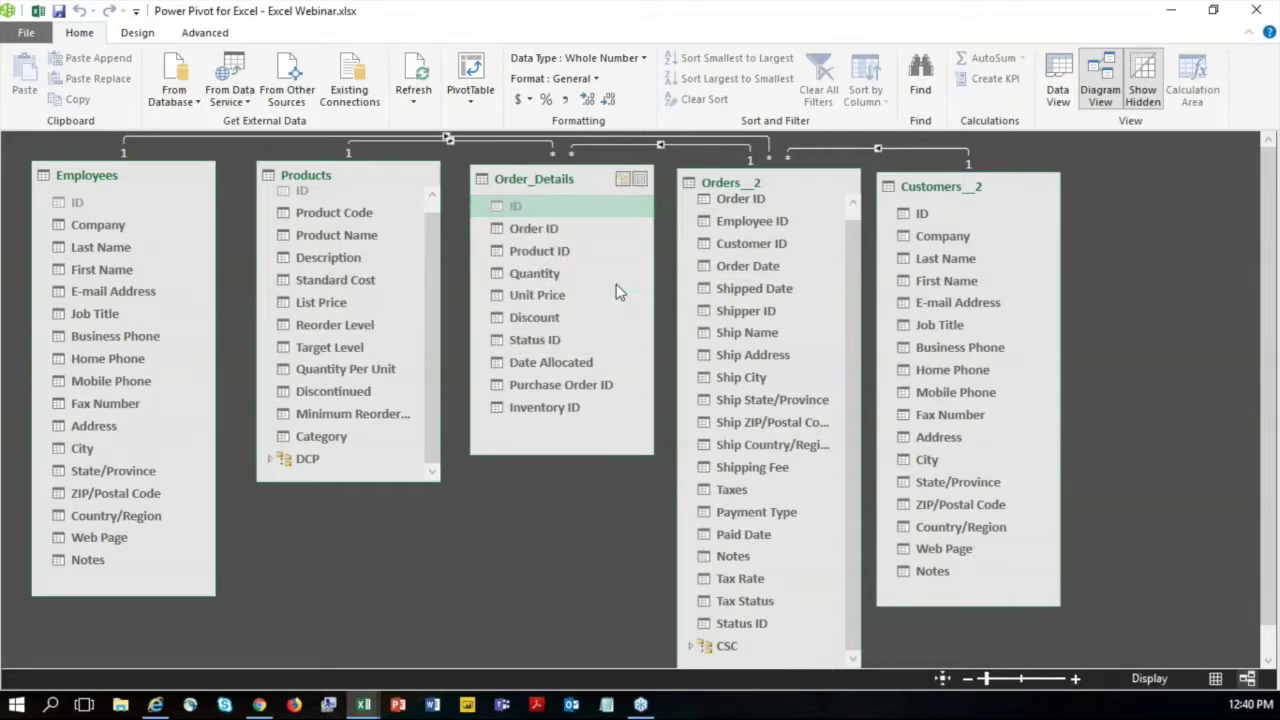
# Hide the Purchase Order ID and Inventory ID fields of Order_Details from client tools.
pyautogui.click(565, 386)
pyautogui.rightClick(565, 386)
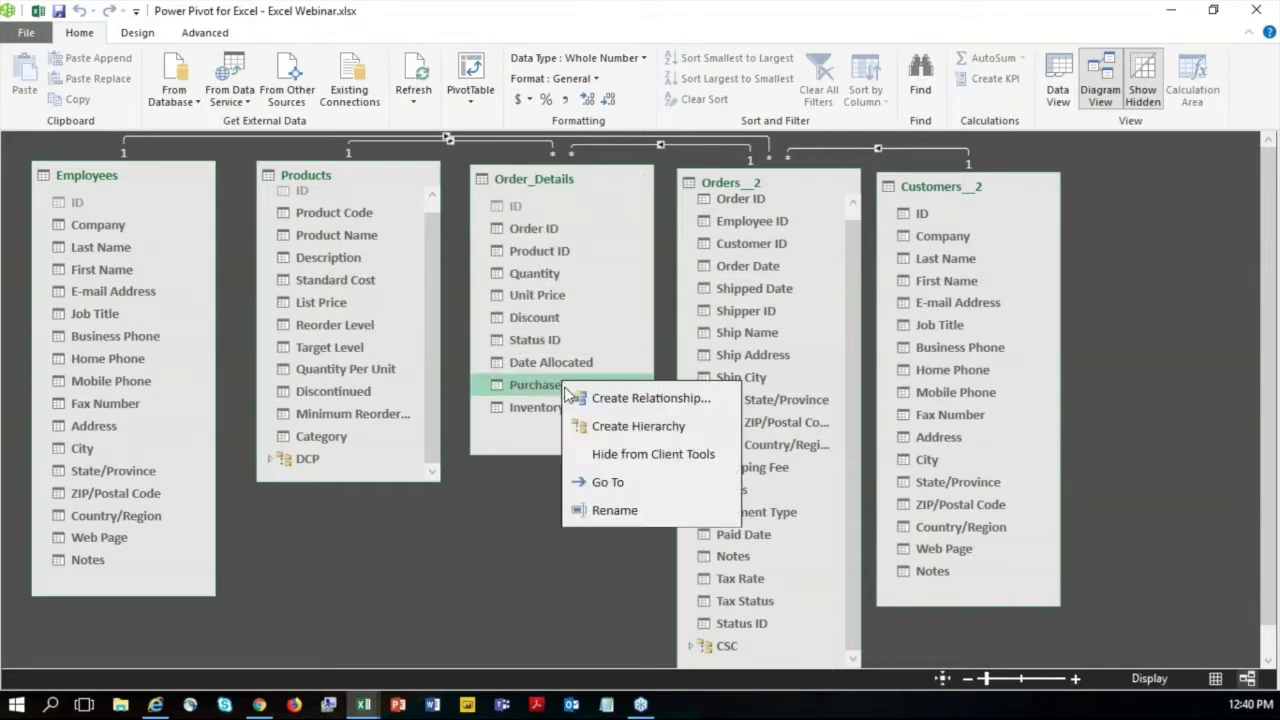
pyautogui.click(665, 466)
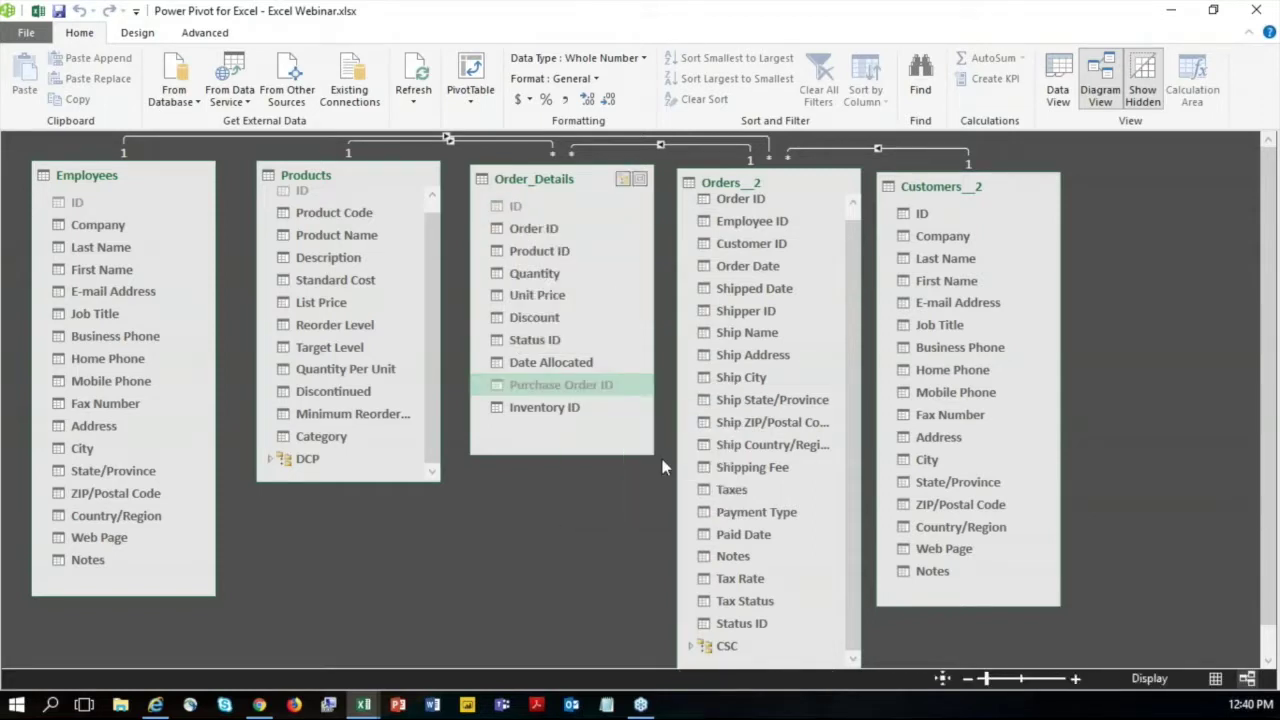
pyautogui.click(533, 418)
pyautogui.rightClick(531, 411)
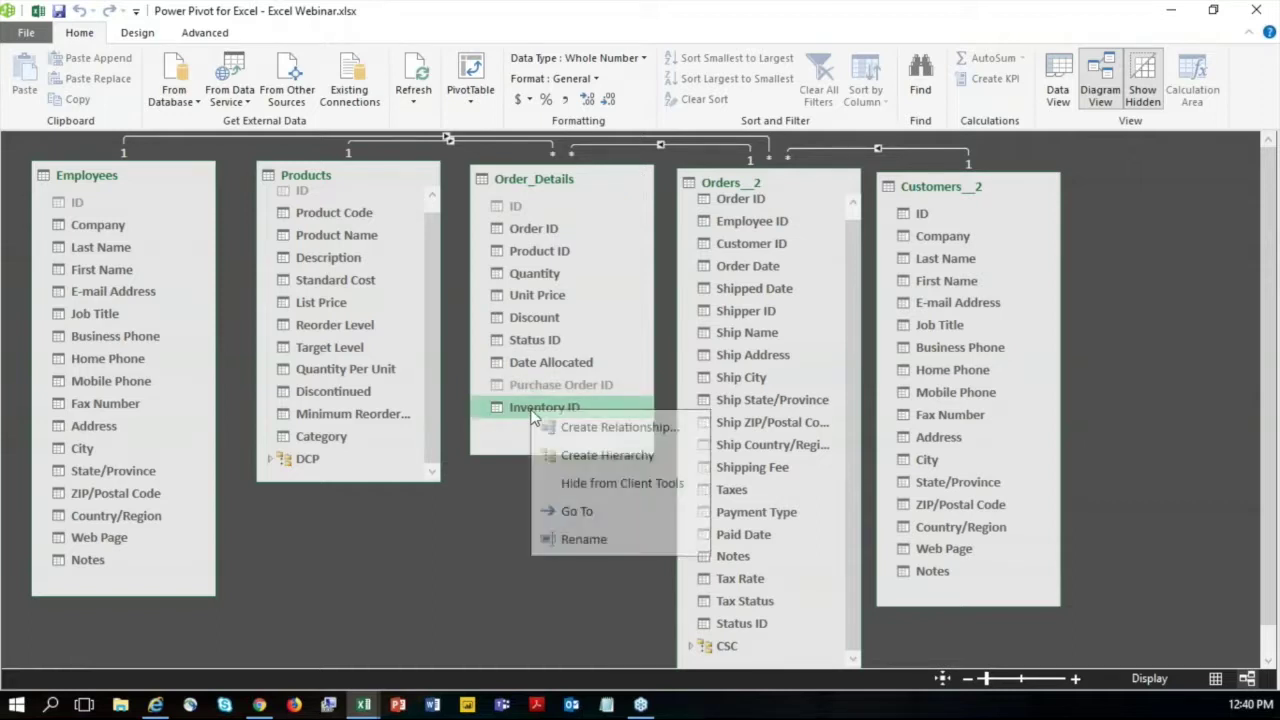
pyautogui.click(641, 494)
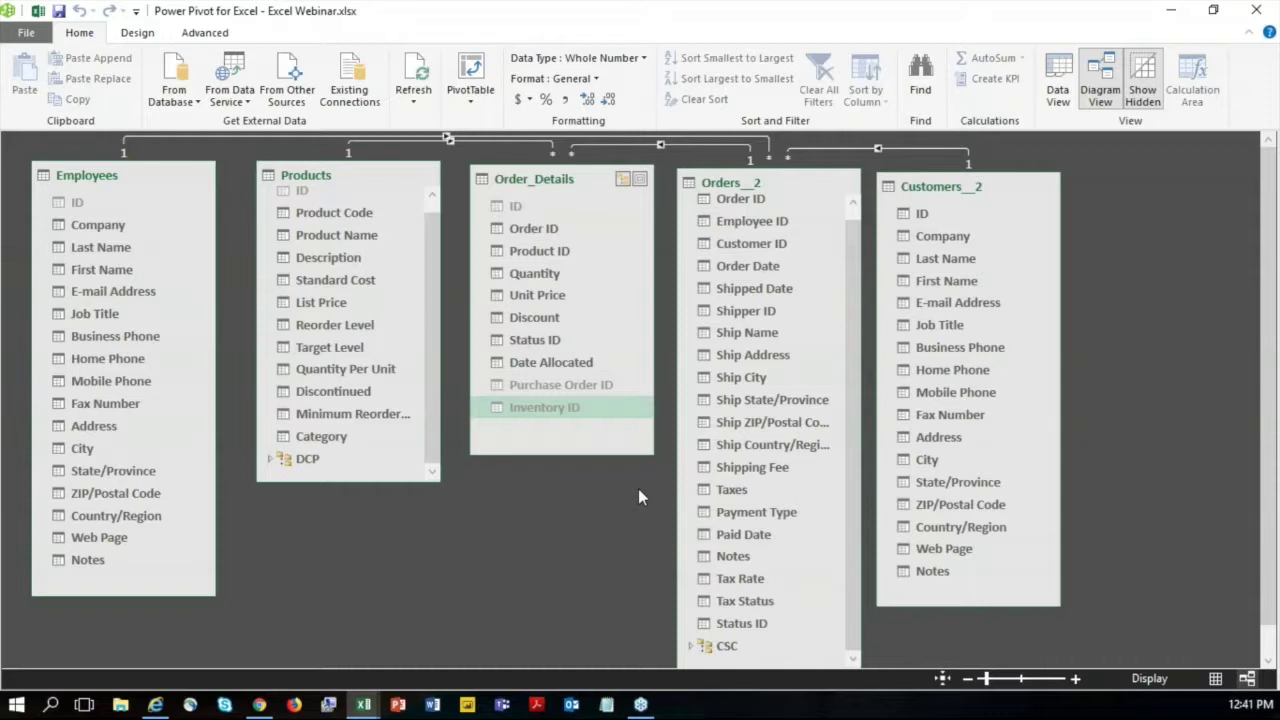
# Create a PivotTable from the data model on a new worksheet.
pyautogui.click(476, 104)
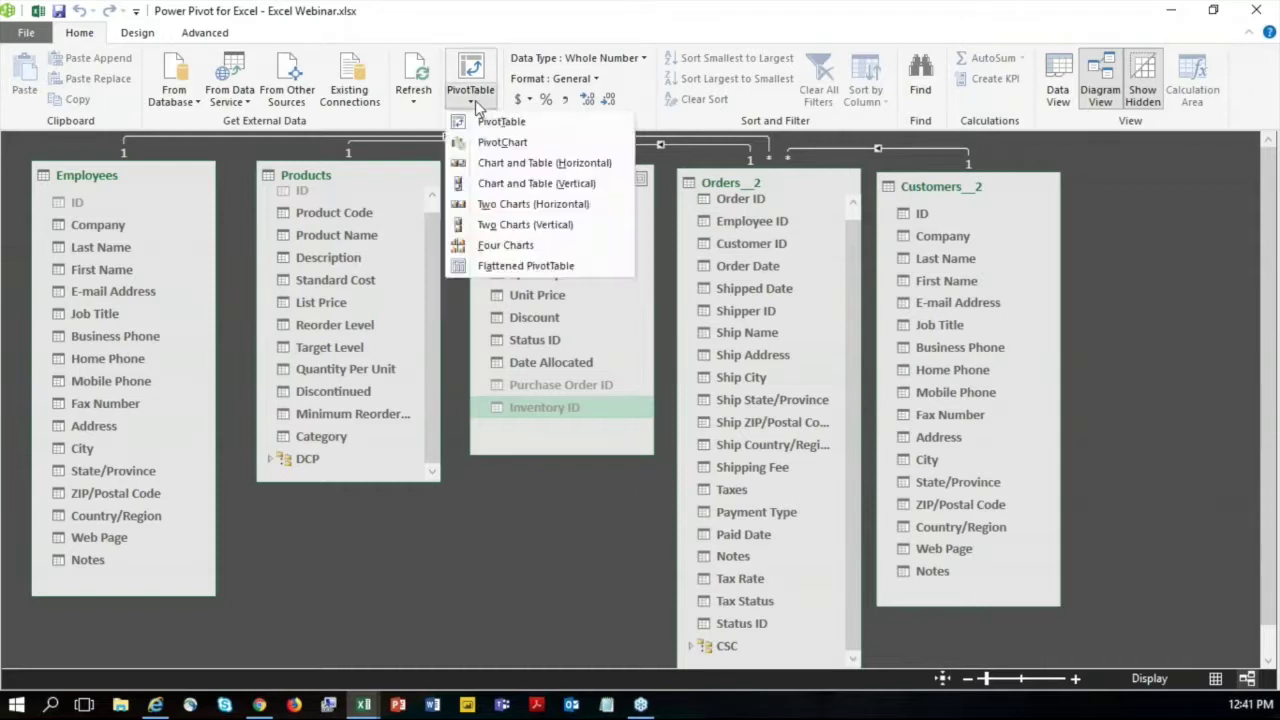
pyautogui.click(528, 127)
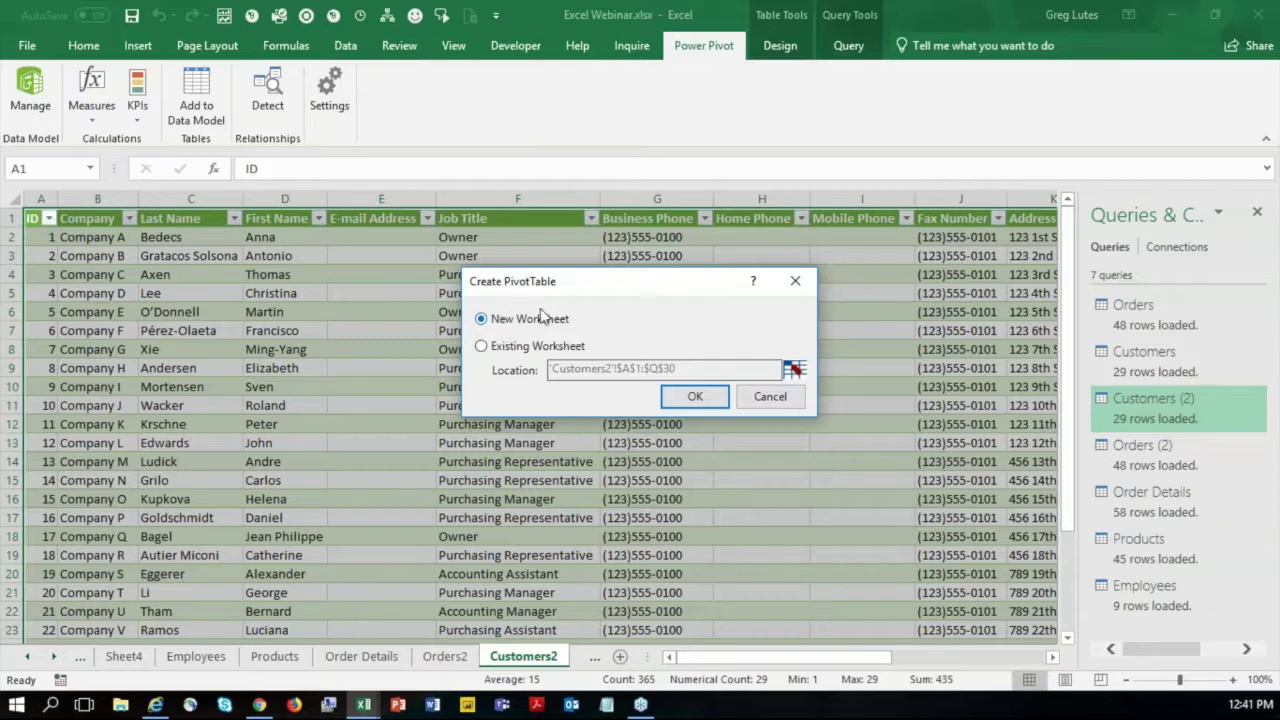
pyautogui.click(697, 397)
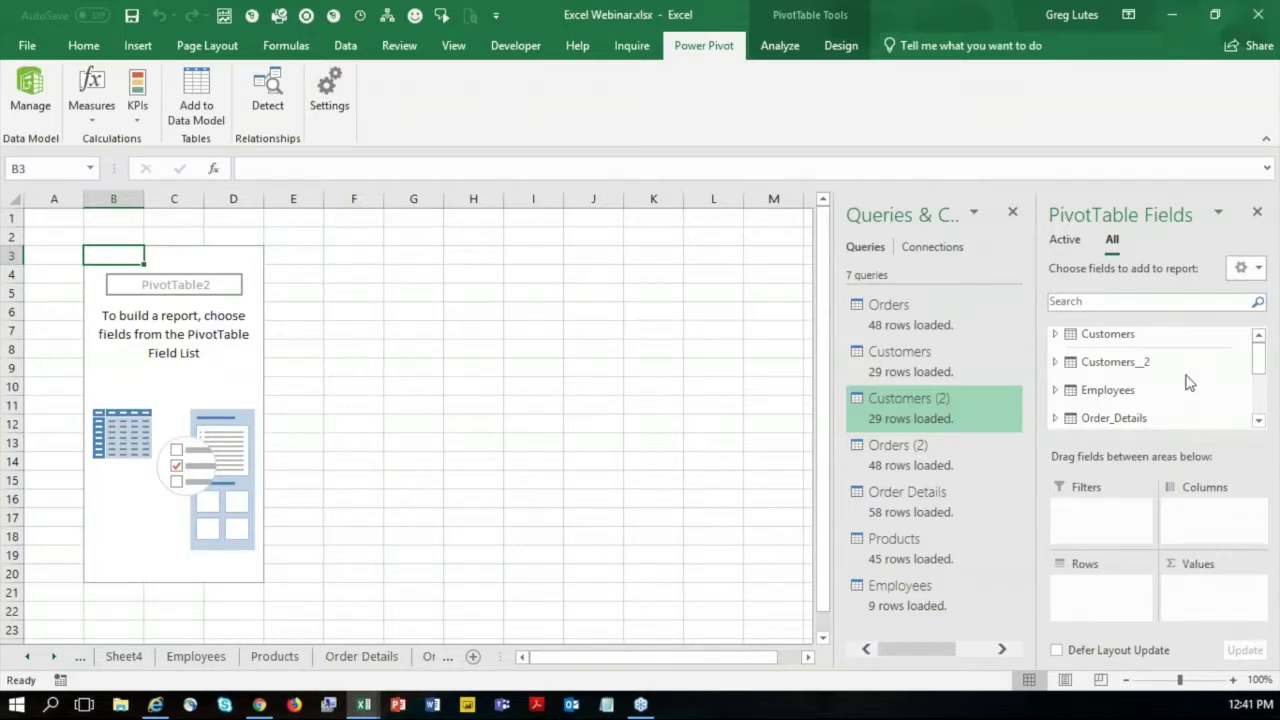
# Add Order ID from the Order_Details table to the PivotTable's rows.
pyautogui.moveTo(1261, 368); pyautogui.dragTo(1260, 388)
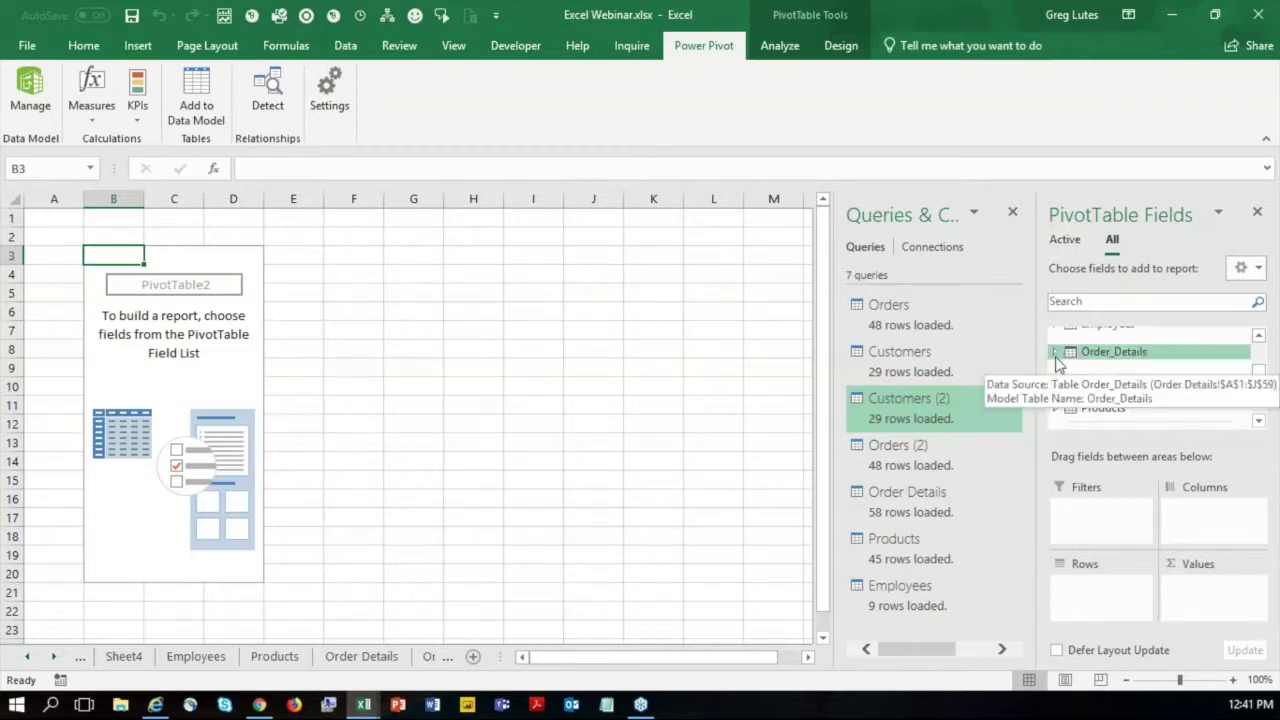
pyautogui.click(1088, 354)
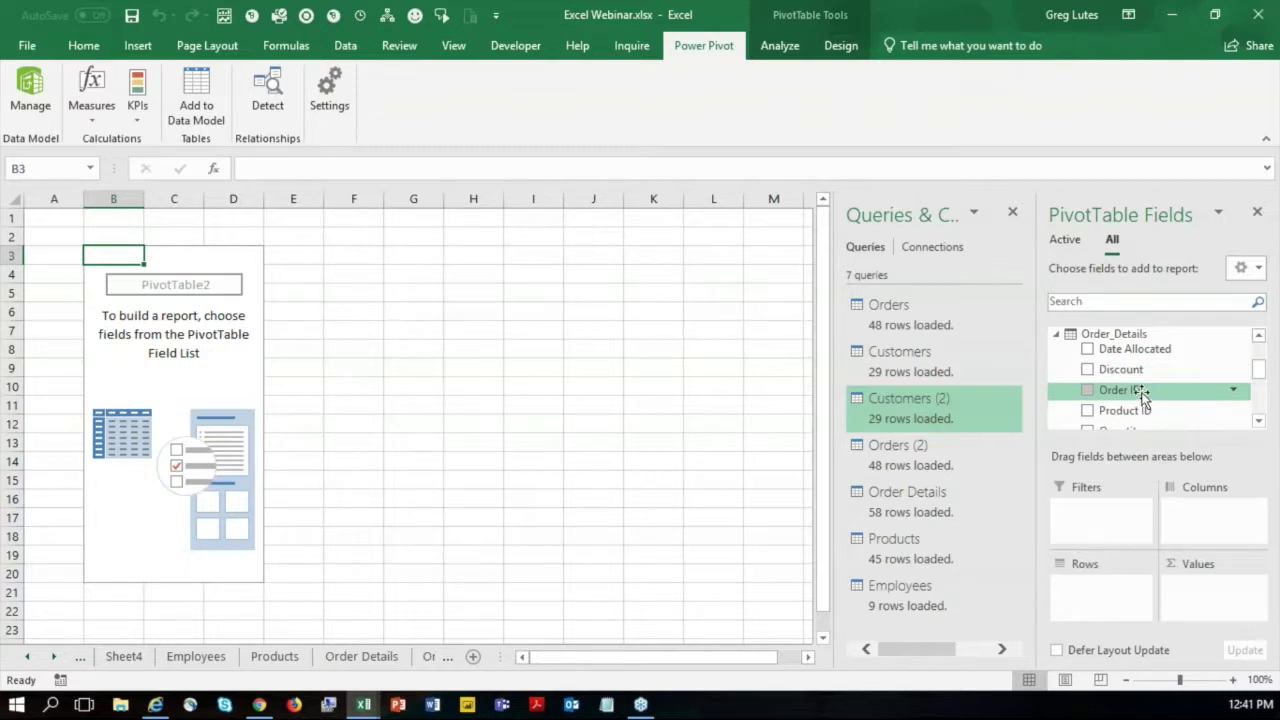
pyautogui.moveTo(1145, 393); pyautogui.dragTo(1103, 605)
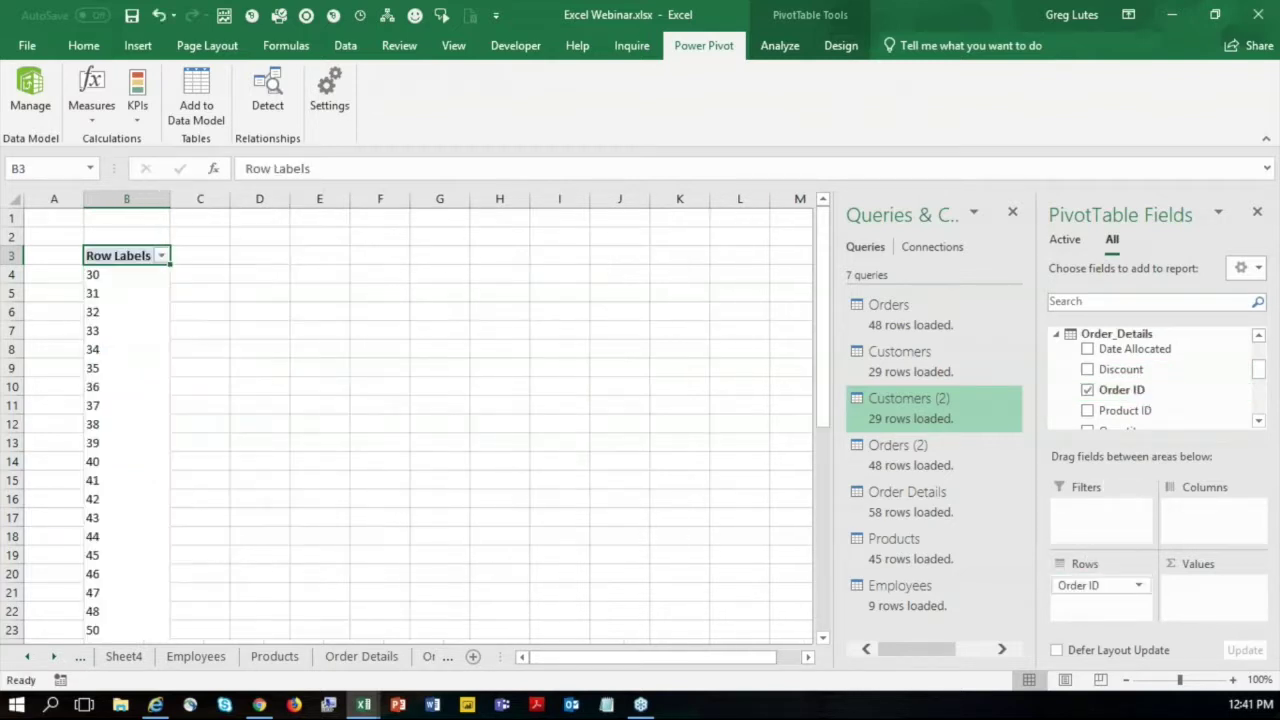
# Add Product Name from the Products table to the PivotTable's rows beneath Order ID.
pyautogui.click(1259, 336)
pyautogui.click(1260, 338)
pyautogui.click(1260, 338)
pyautogui.click(1260, 338)
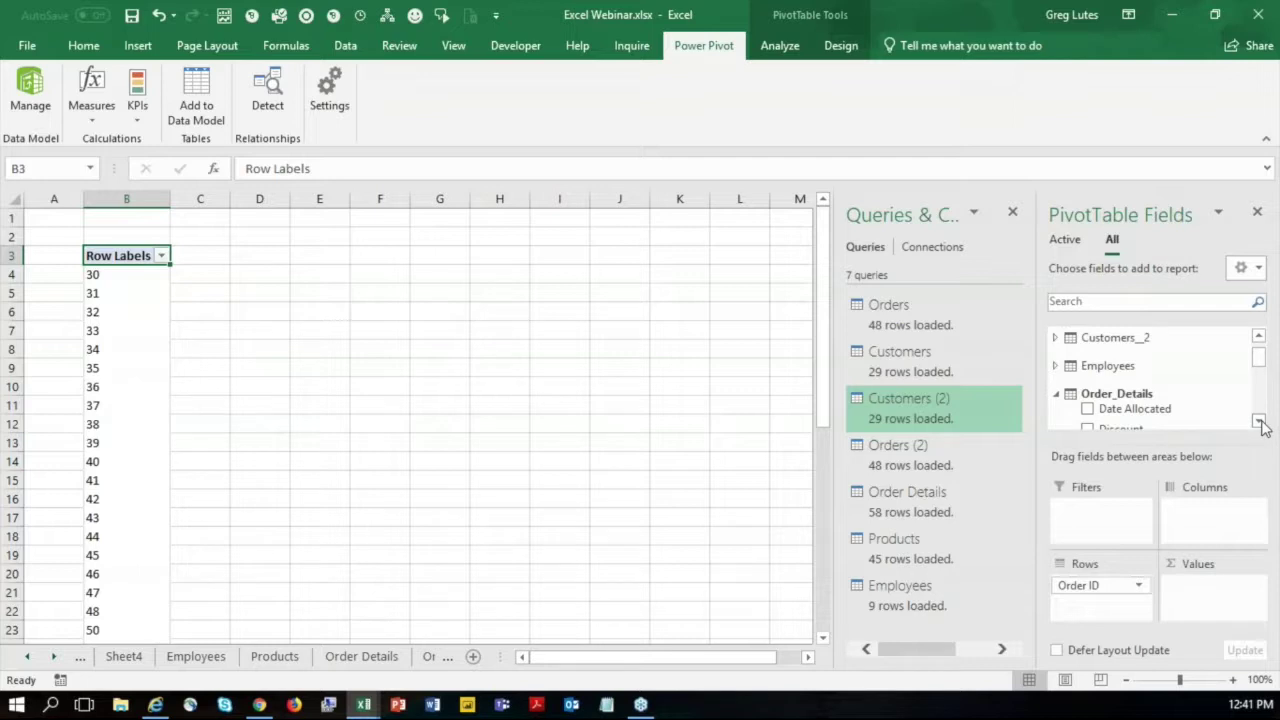
pyautogui.click(1259, 421)
pyautogui.click(1259, 421)
pyautogui.click(1259, 421)
pyautogui.click(1259, 421)
pyautogui.click(1259, 421)
pyautogui.click(1259, 421)
pyautogui.click(1259, 421)
pyautogui.click(1057, 383)
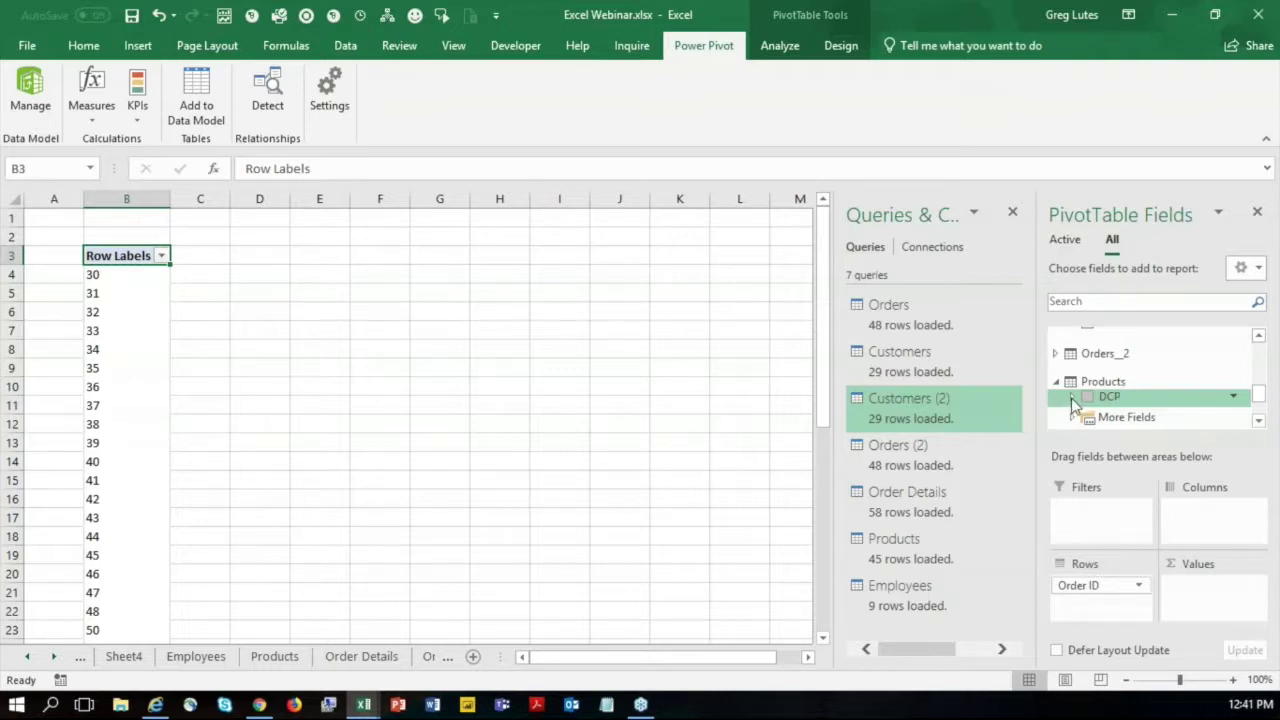
pyautogui.click(1073, 418)
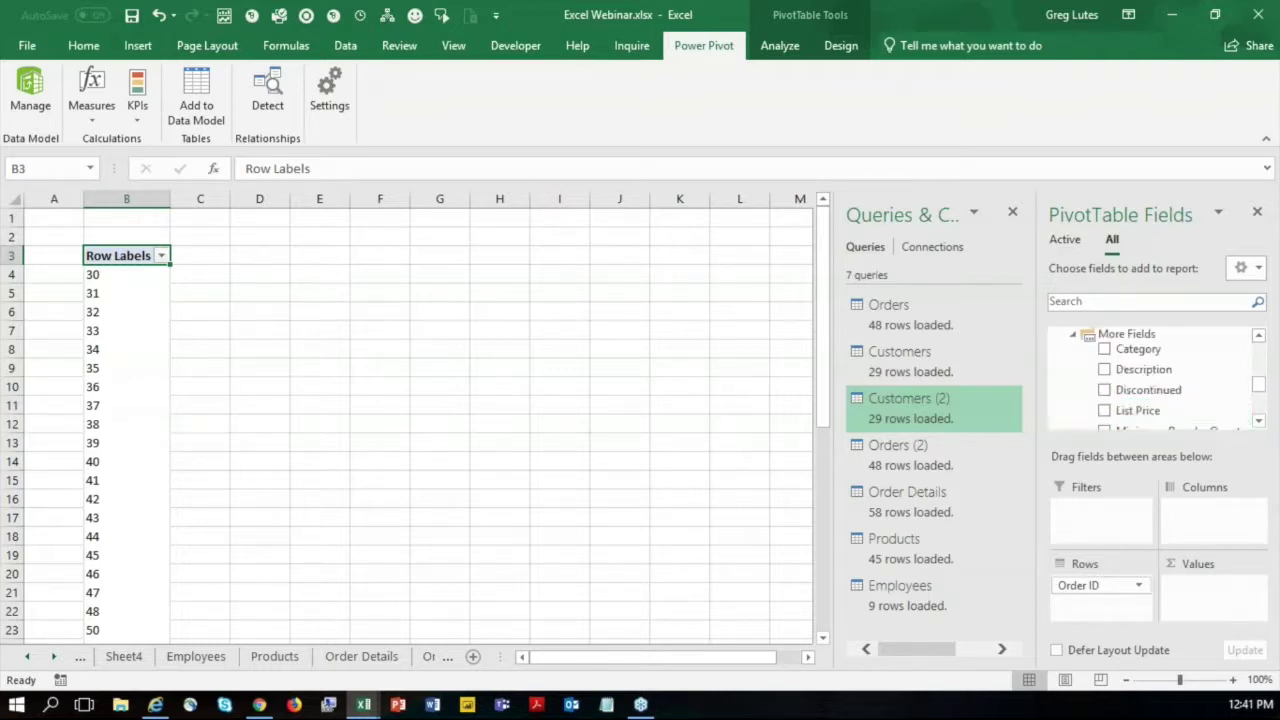
pyautogui.click(1259, 422)
pyautogui.click(1259, 422)
pyautogui.click(1259, 422)
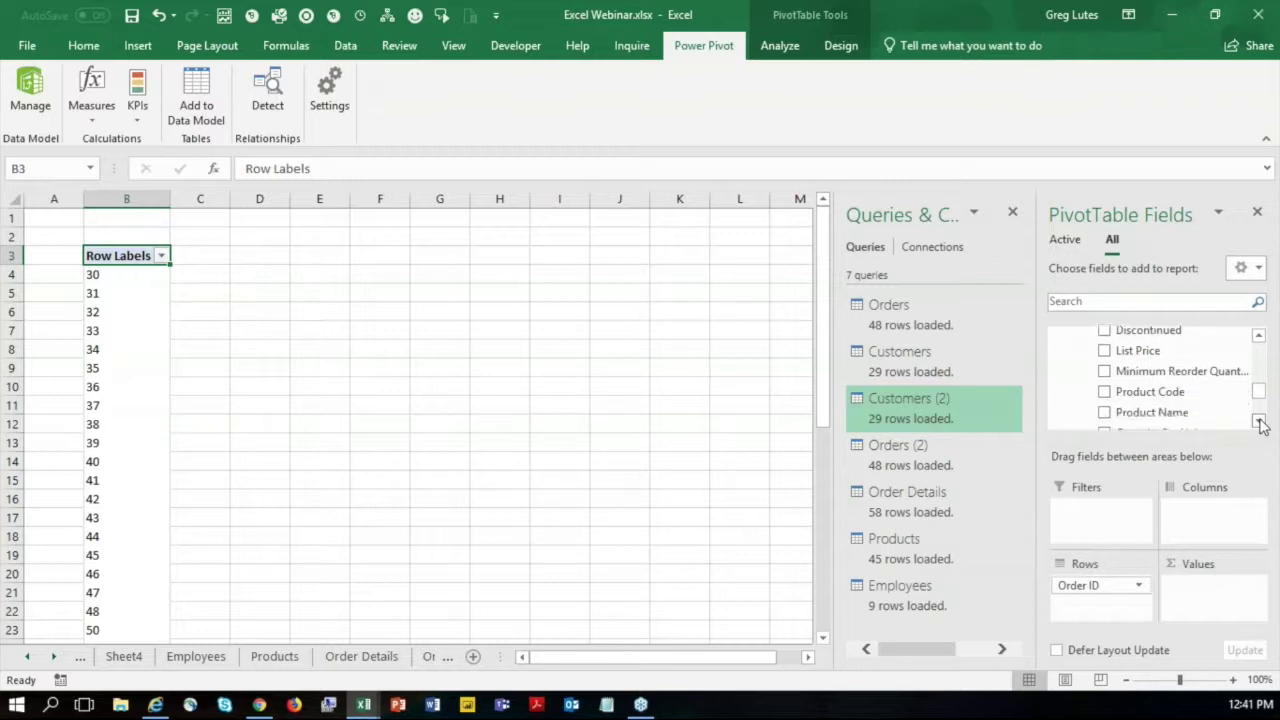
pyautogui.moveTo(1178, 418); pyautogui.dragTo(1107, 602)
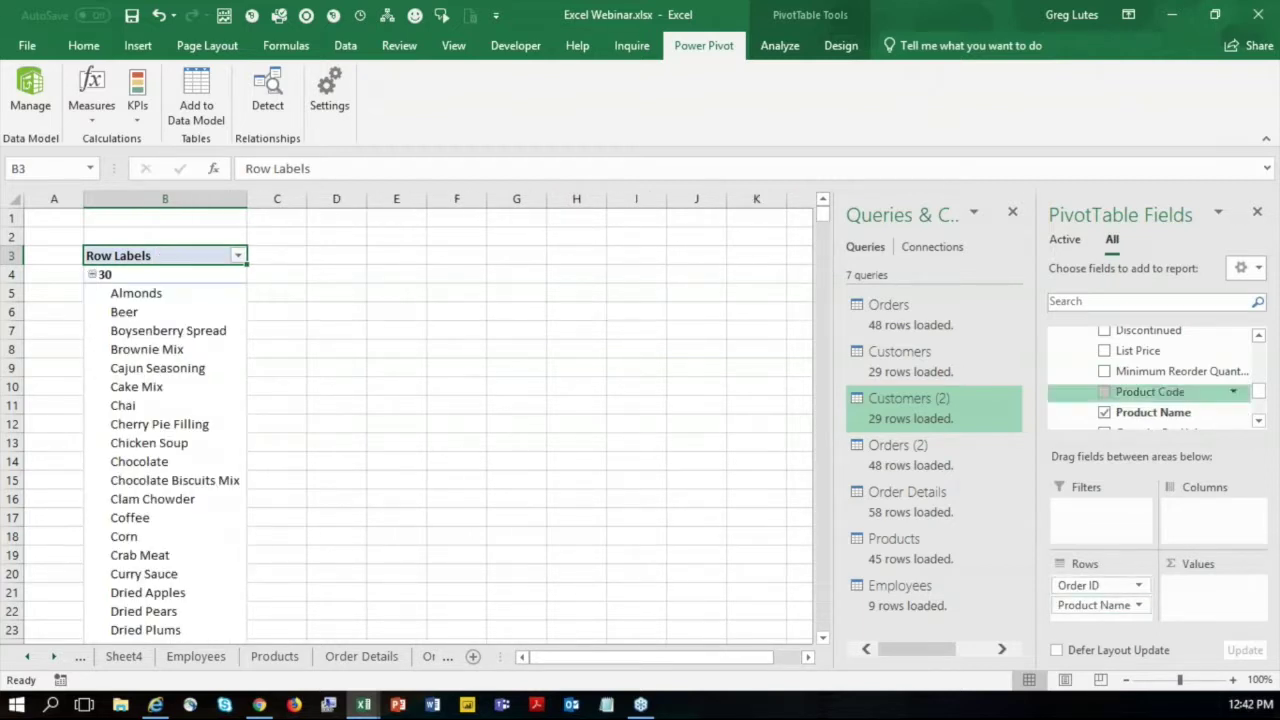
# Add Quantity and Unit Price from the Order_Details table to the PivotTable's values.
pyautogui.click(1258, 337)
pyautogui.click(1258, 337)
pyautogui.click(1258, 337)
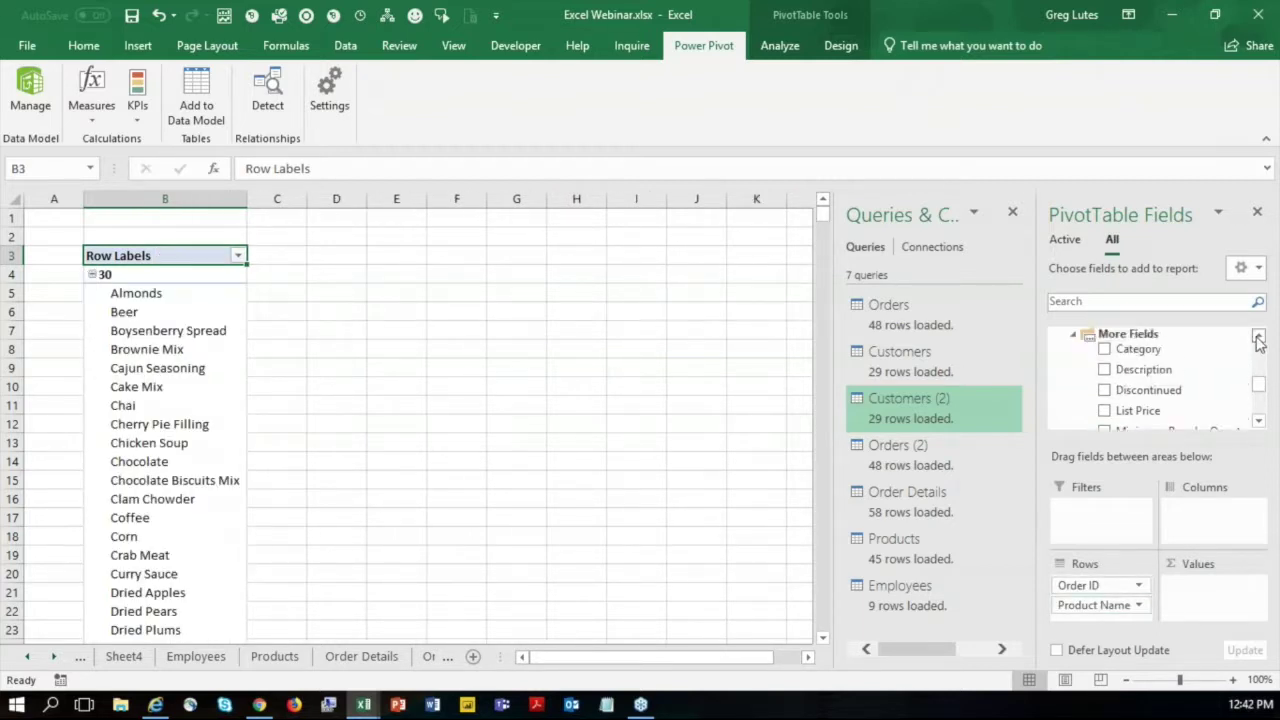
pyautogui.click(1258, 337)
pyautogui.click(1258, 337)
pyautogui.click(1258, 337)
pyautogui.click(1258, 337)
pyautogui.click(1258, 337)
pyautogui.click(1258, 337)
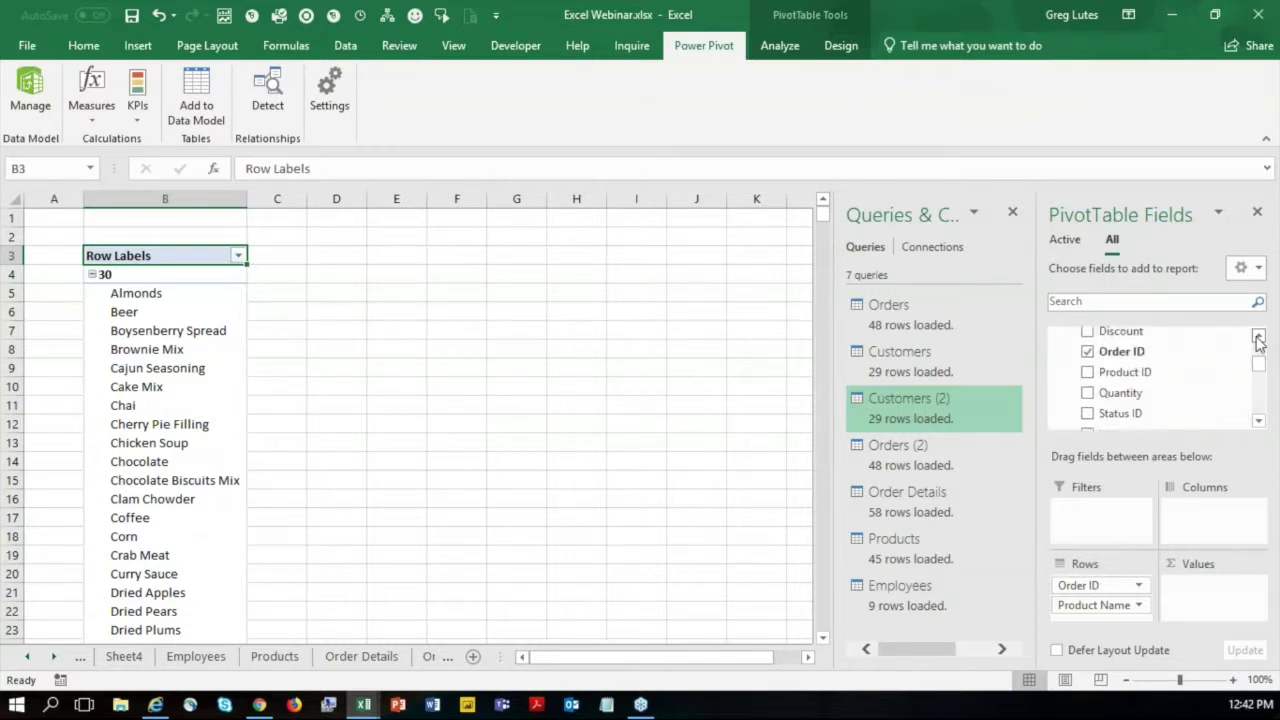
pyautogui.click(1258, 337)
pyautogui.click(1258, 337)
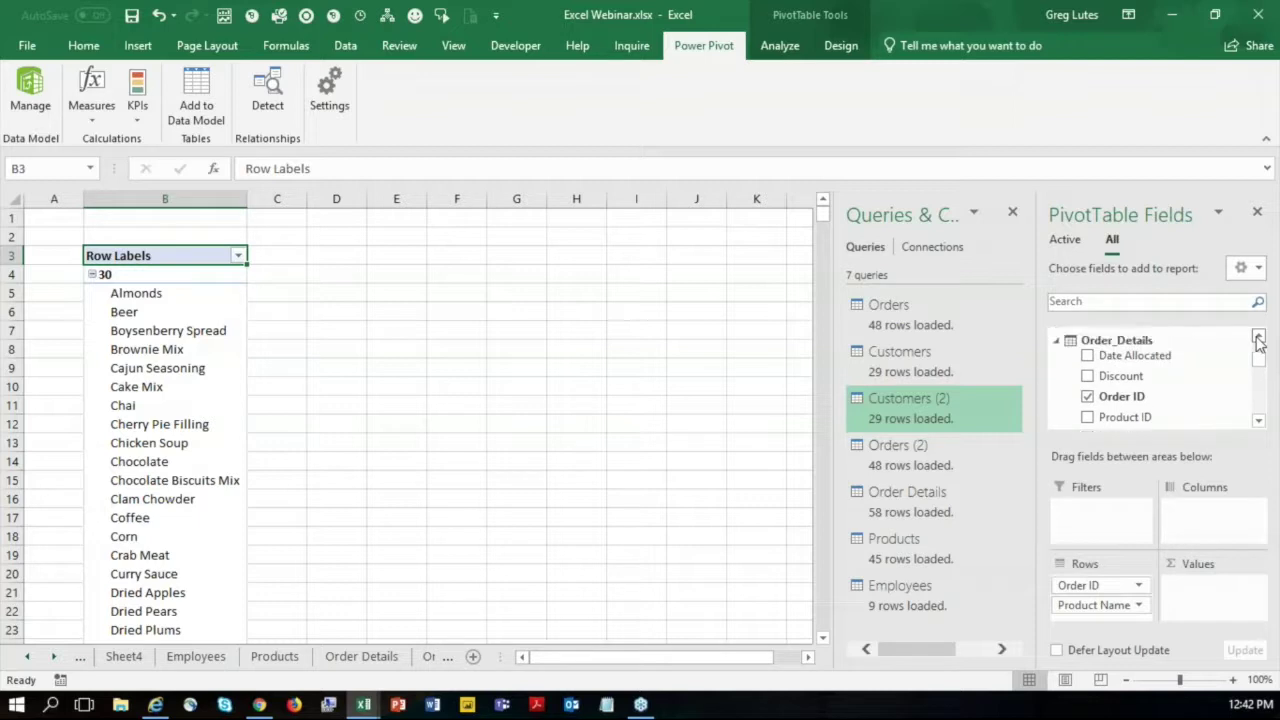
pyautogui.click(1258, 340)
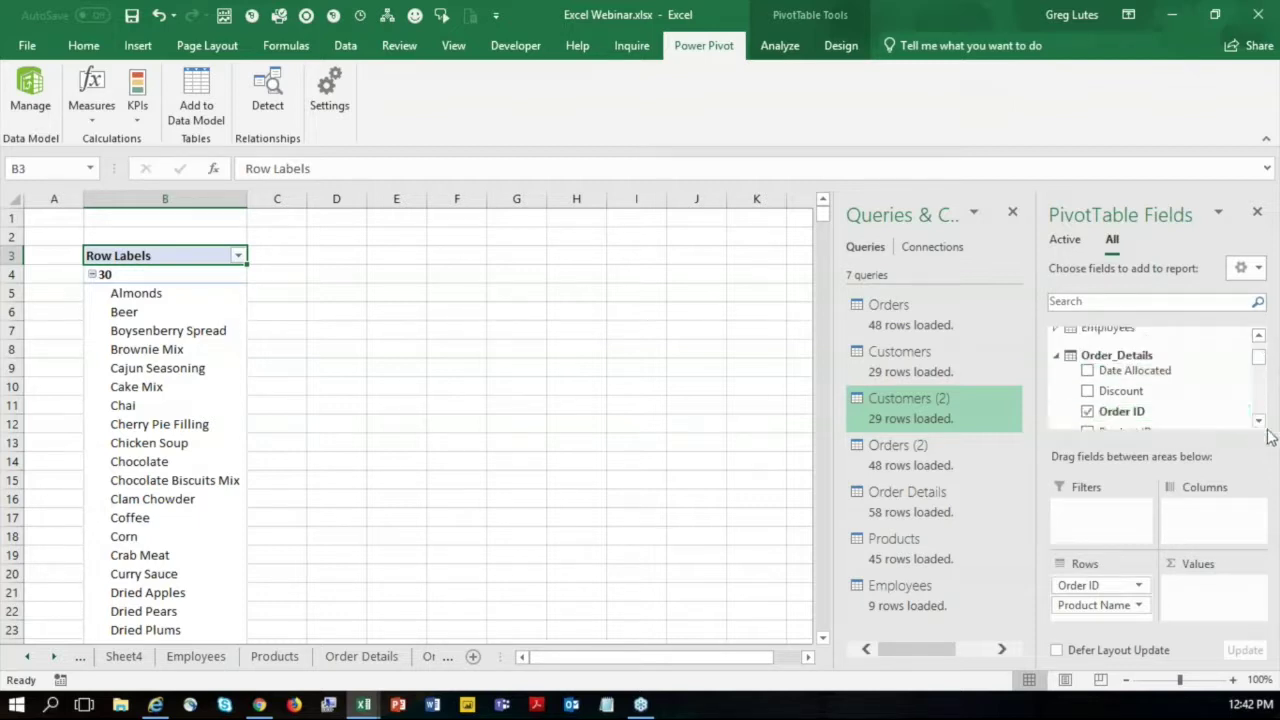
pyautogui.click(1258, 421)
pyautogui.click(1258, 421)
pyautogui.click(1258, 421)
pyautogui.moveTo(1133, 368); pyautogui.dragTo(1180, 590)
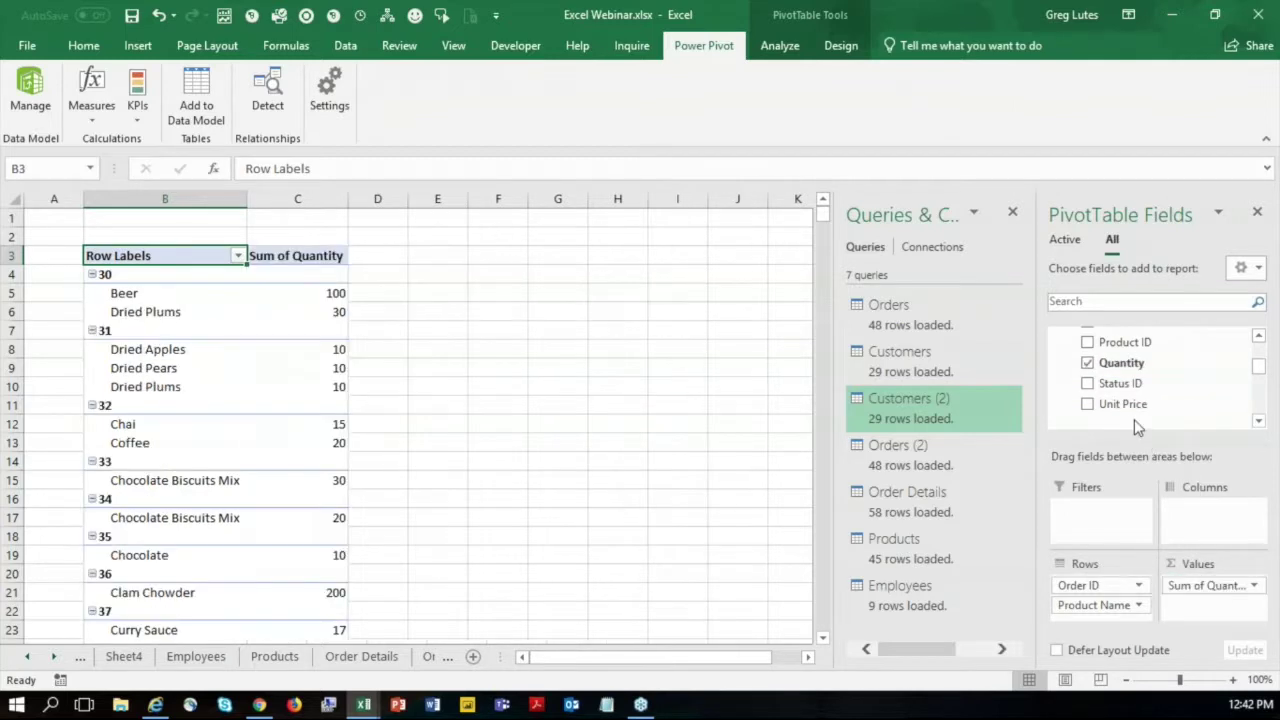
pyautogui.moveTo(1122, 405); pyautogui.dragTo(1211, 610)
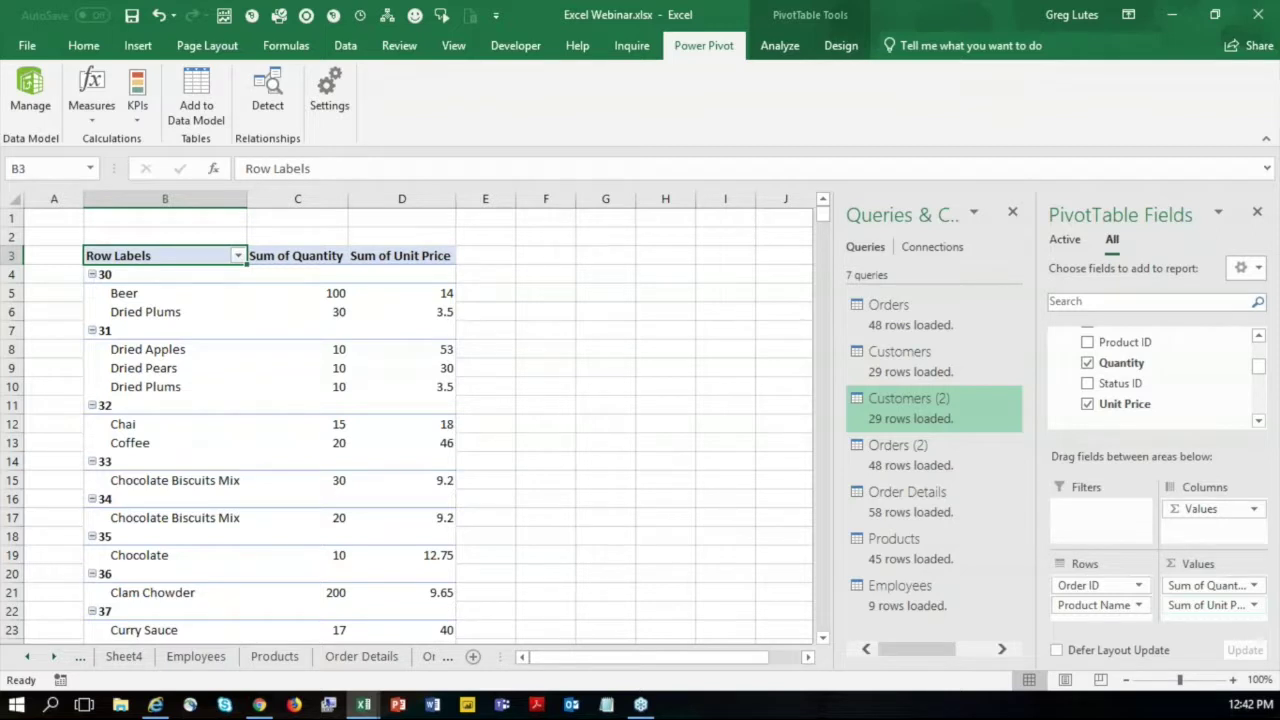
pyautogui.click(784, 47)
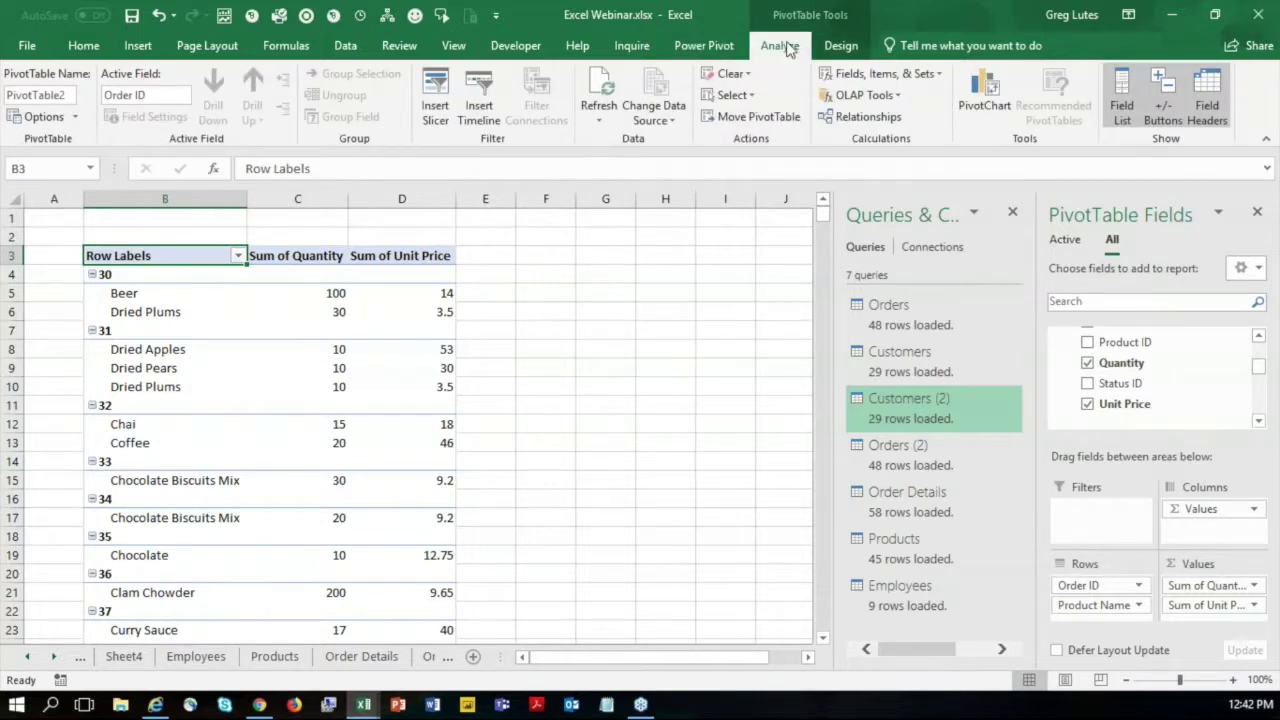
pyautogui.click(597, 88)
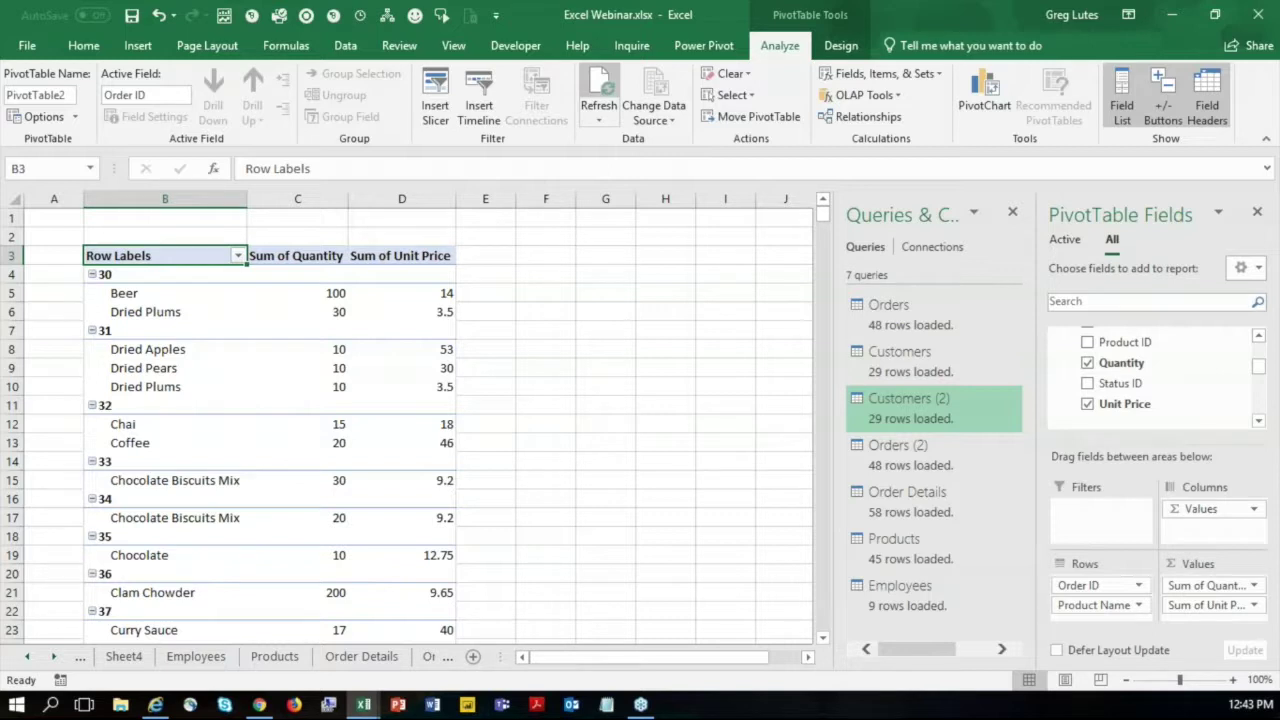
pyautogui.click(323, 296)
pyautogui.click(434, 296)
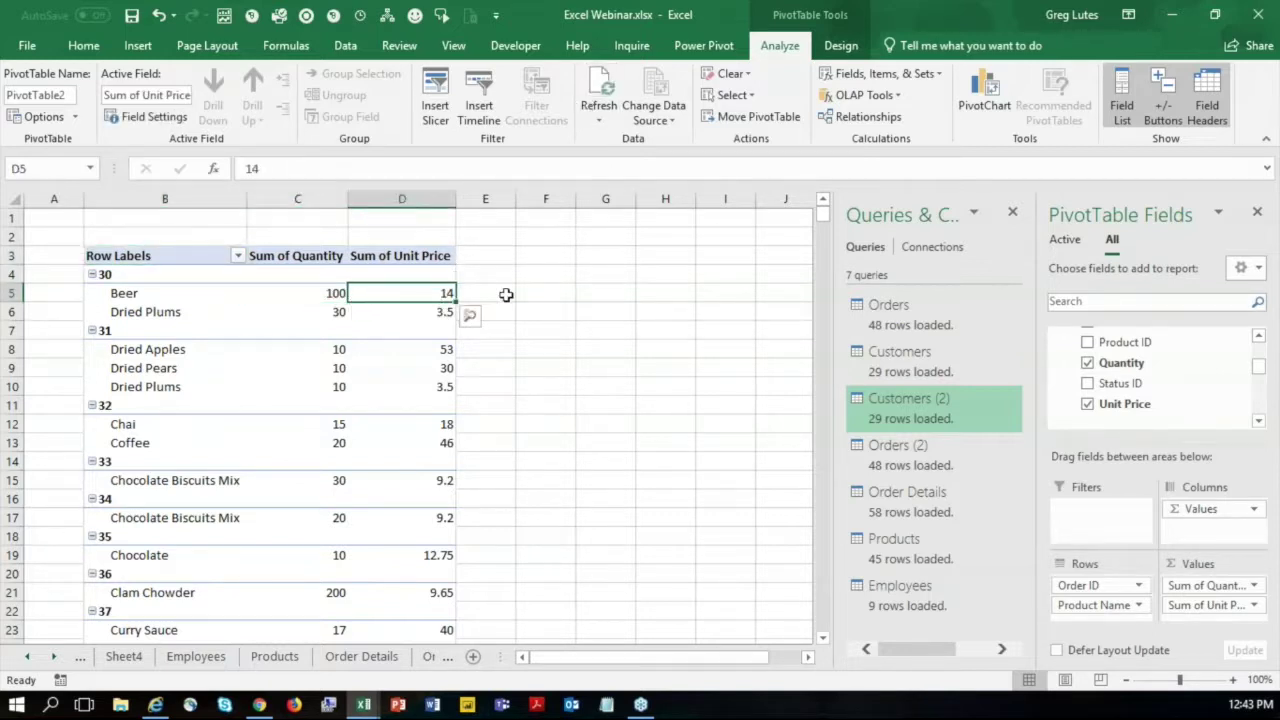
pyautogui.hotkey('ctrl', 'pagedown')
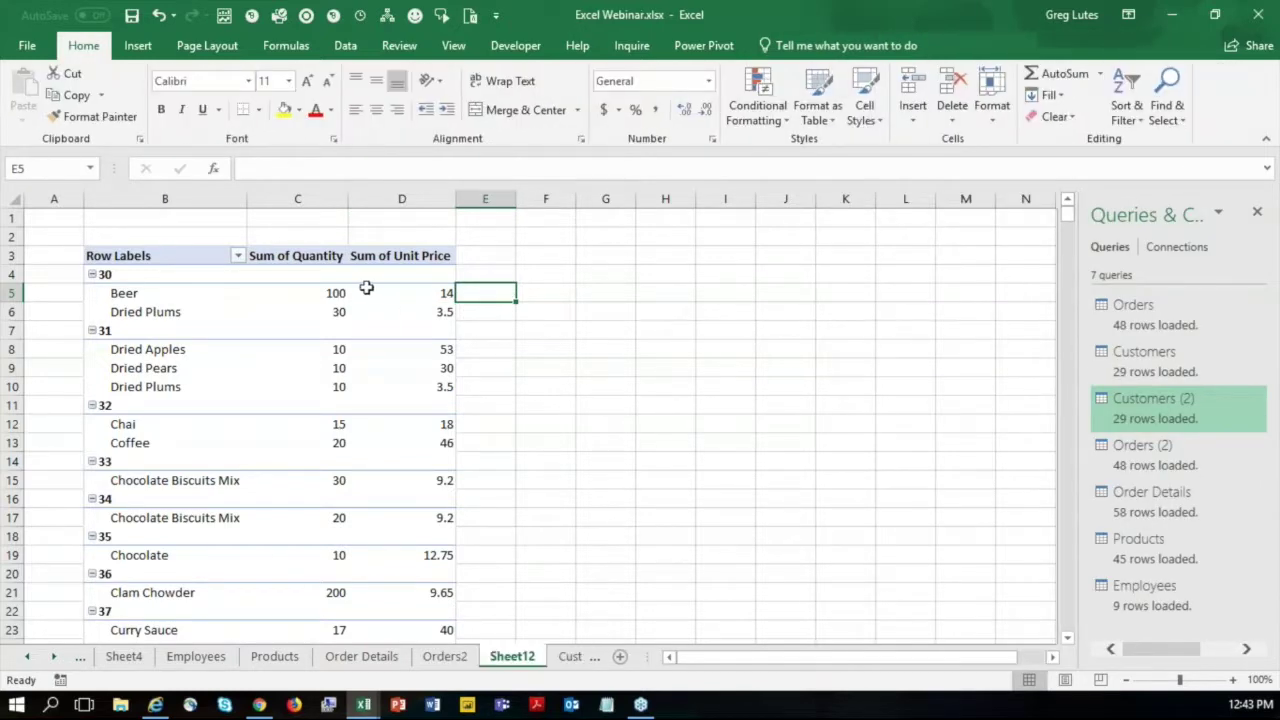
pyautogui.click(340, 292)
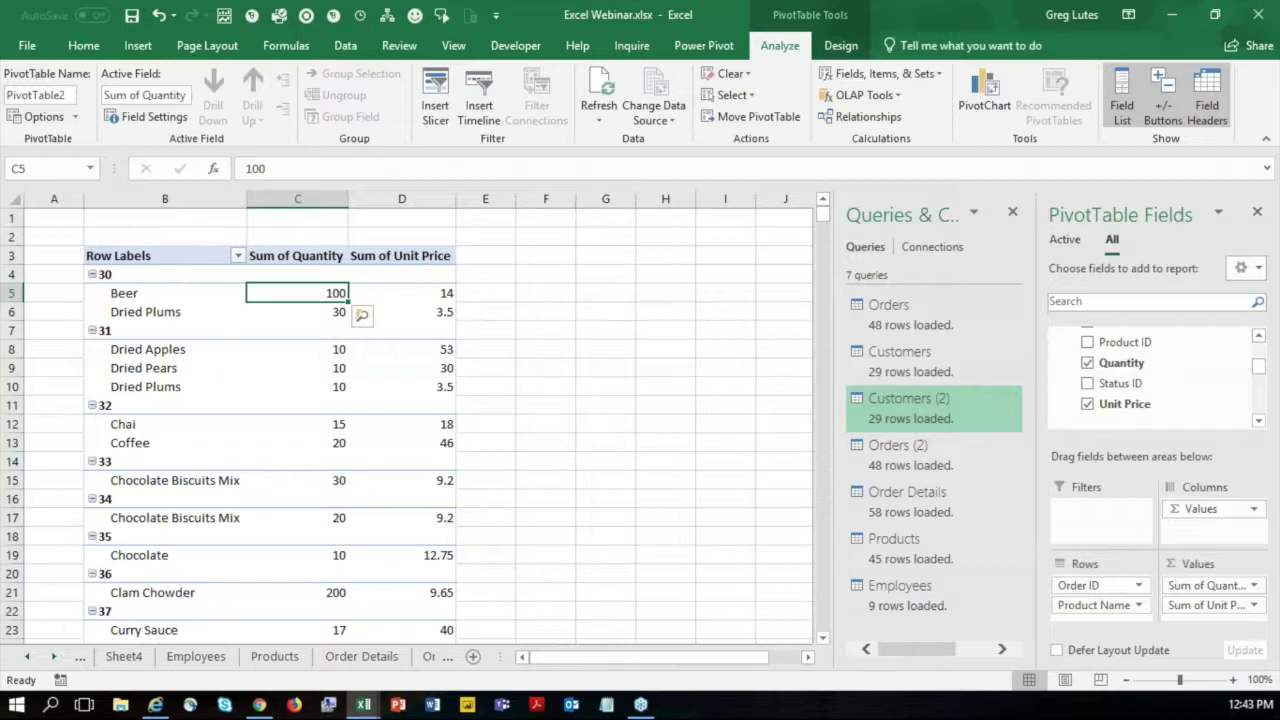
# Switch to the Power Pivot window and show the Order_Details table in data view.
pyautogui.click(697, 47)
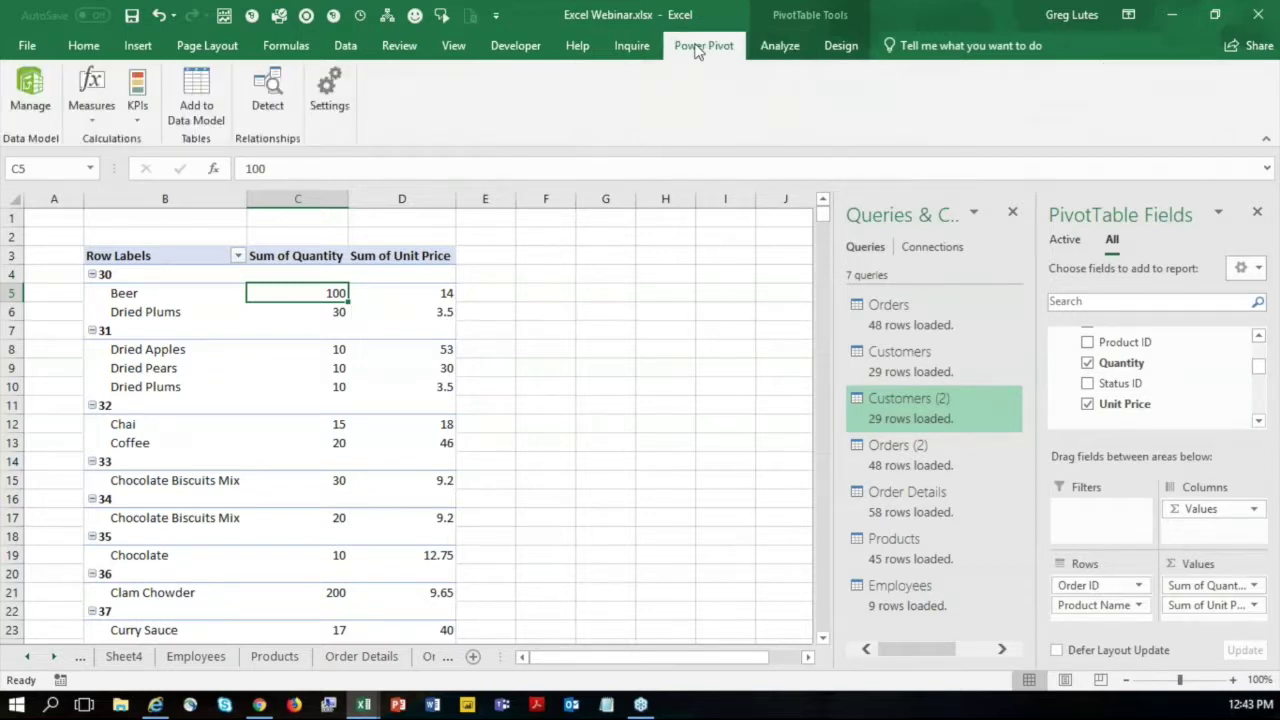
pyautogui.click(32, 95)
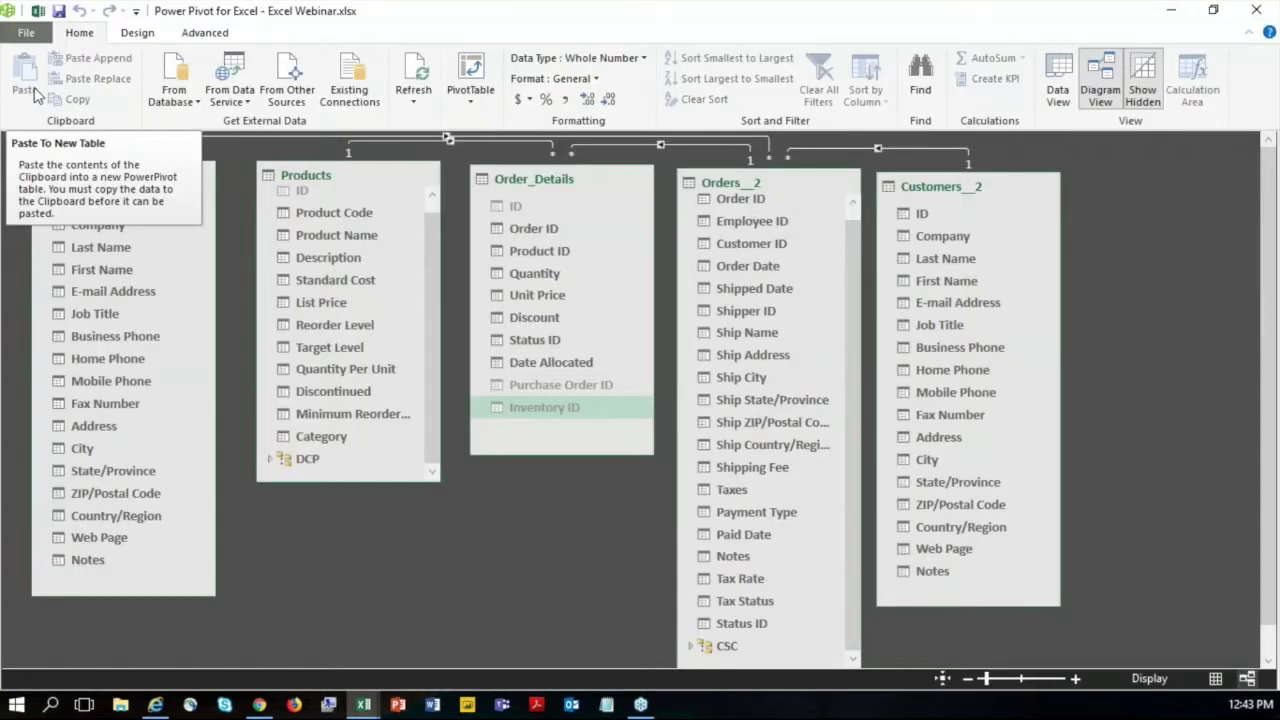
pyautogui.click(1060, 80)
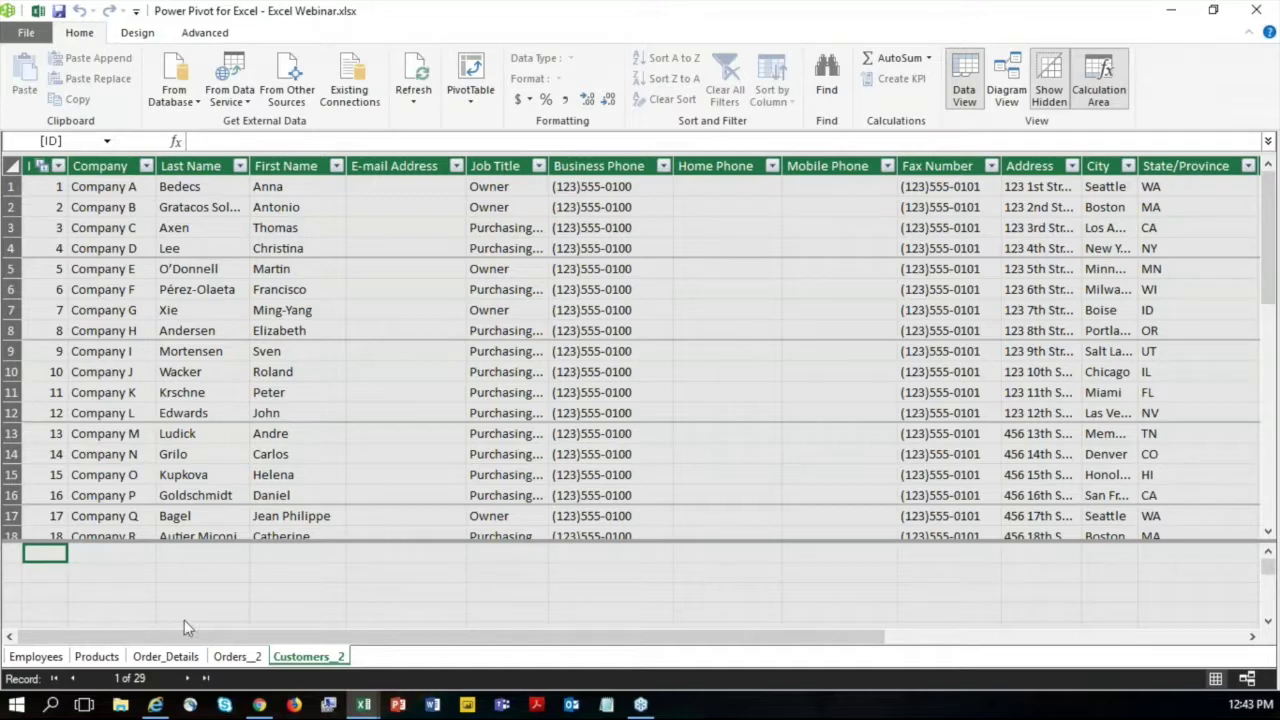
pyautogui.click(166, 657)
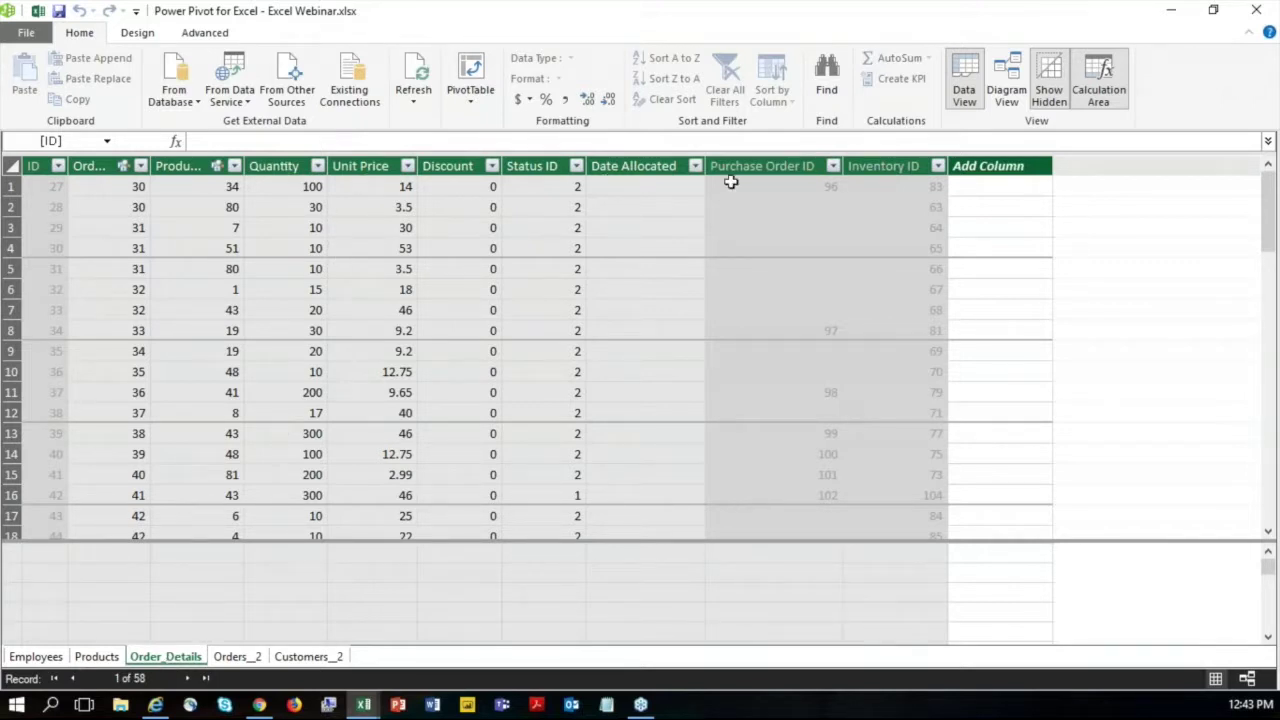
# Add a calculated column to Order_Details with the formula =[Quantity]*[Unit Price].
pyautogui.click(1011, 165)
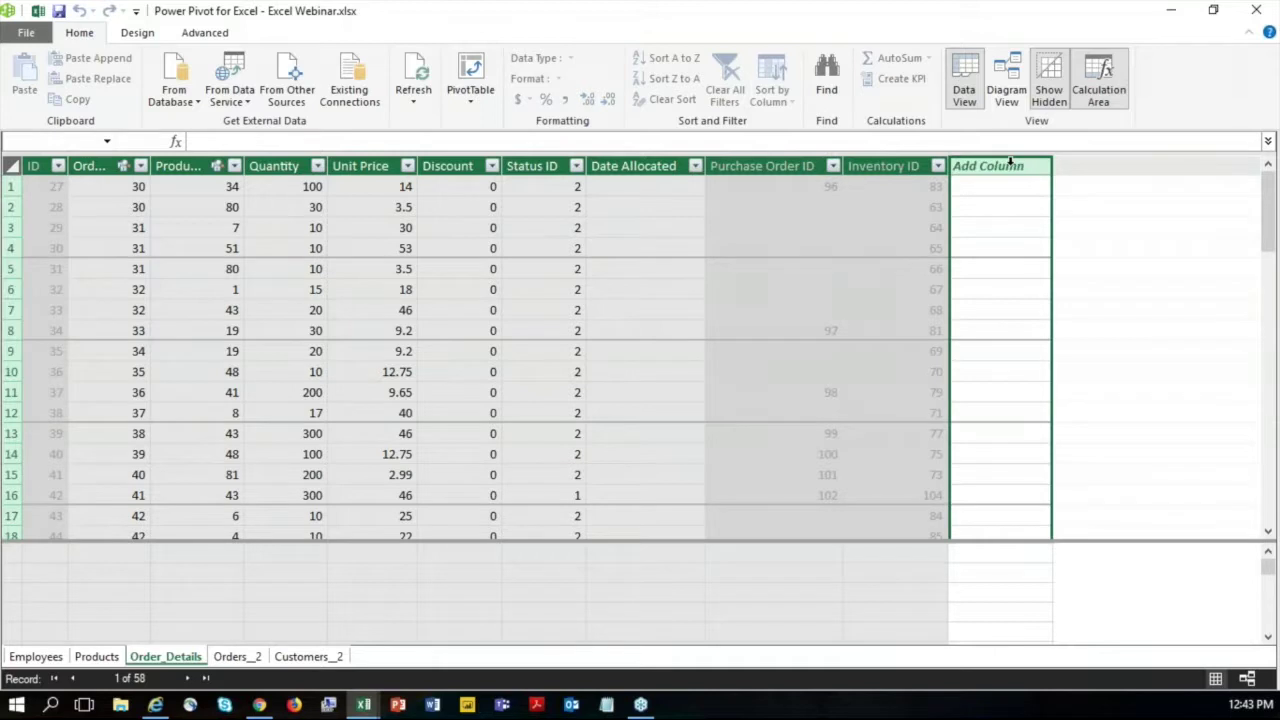
pyautogui.click(961, 139)
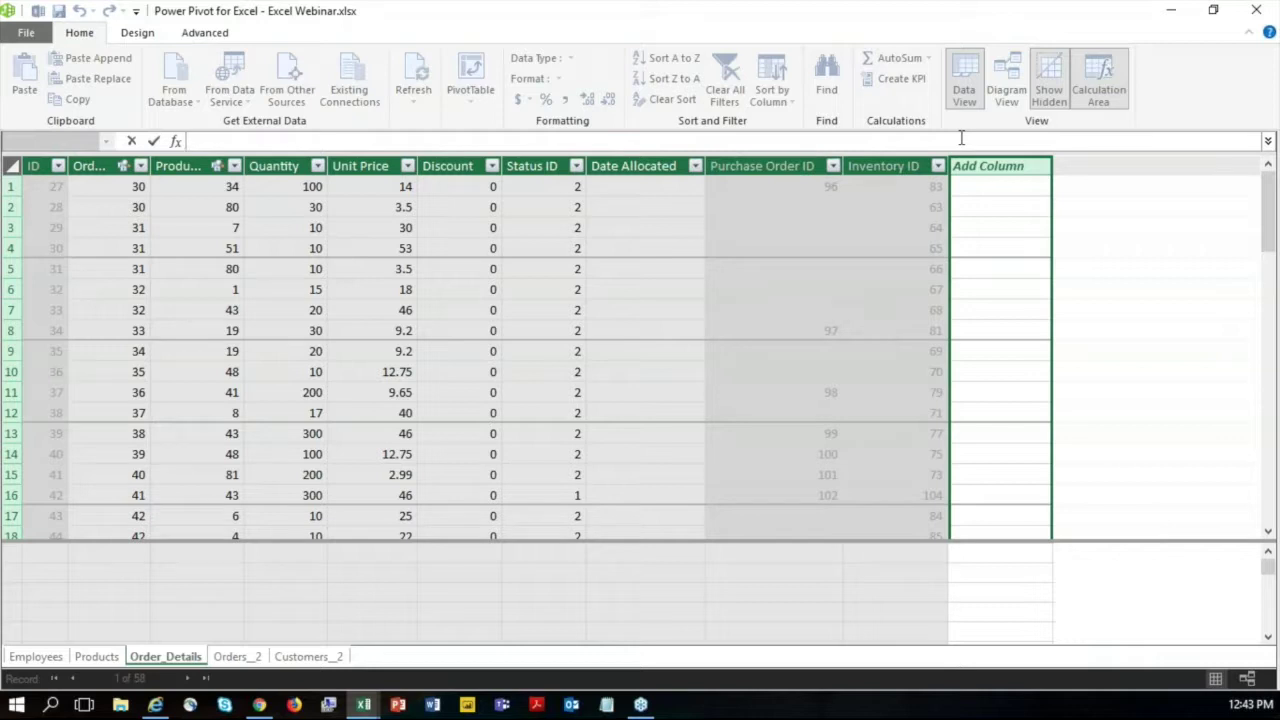
pyautogui.write('=')
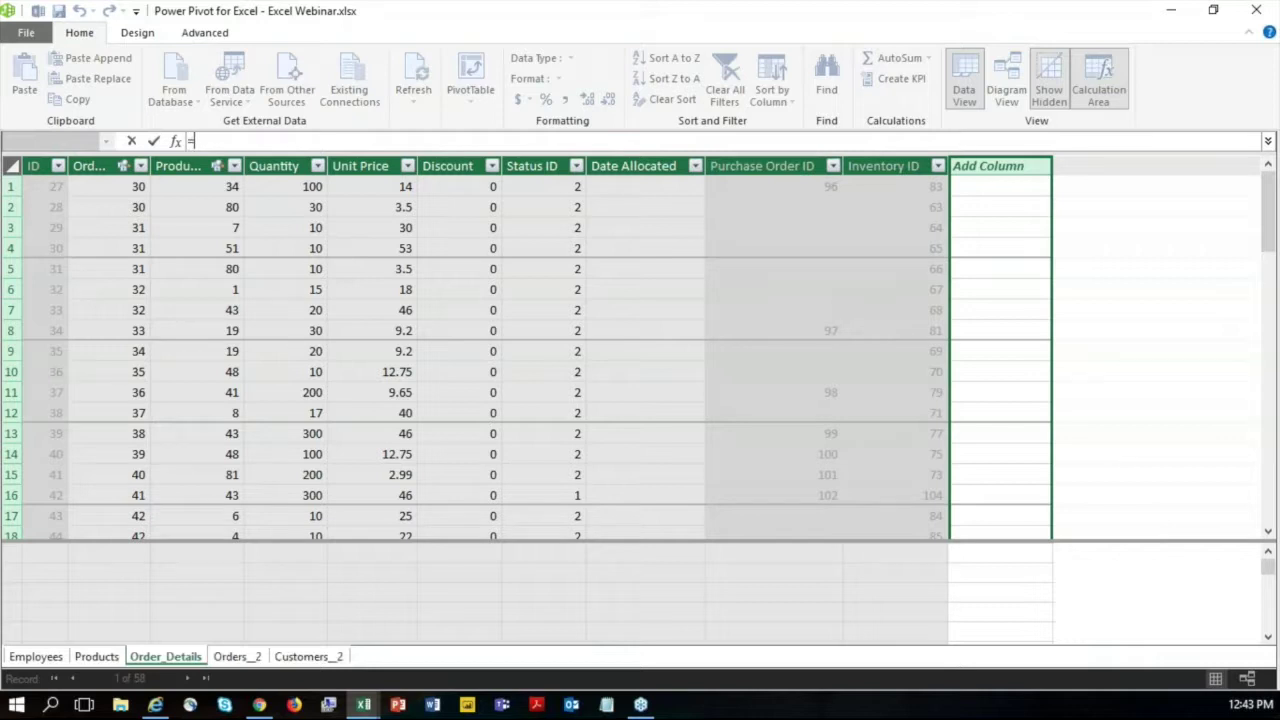
pyautogui.write('q')
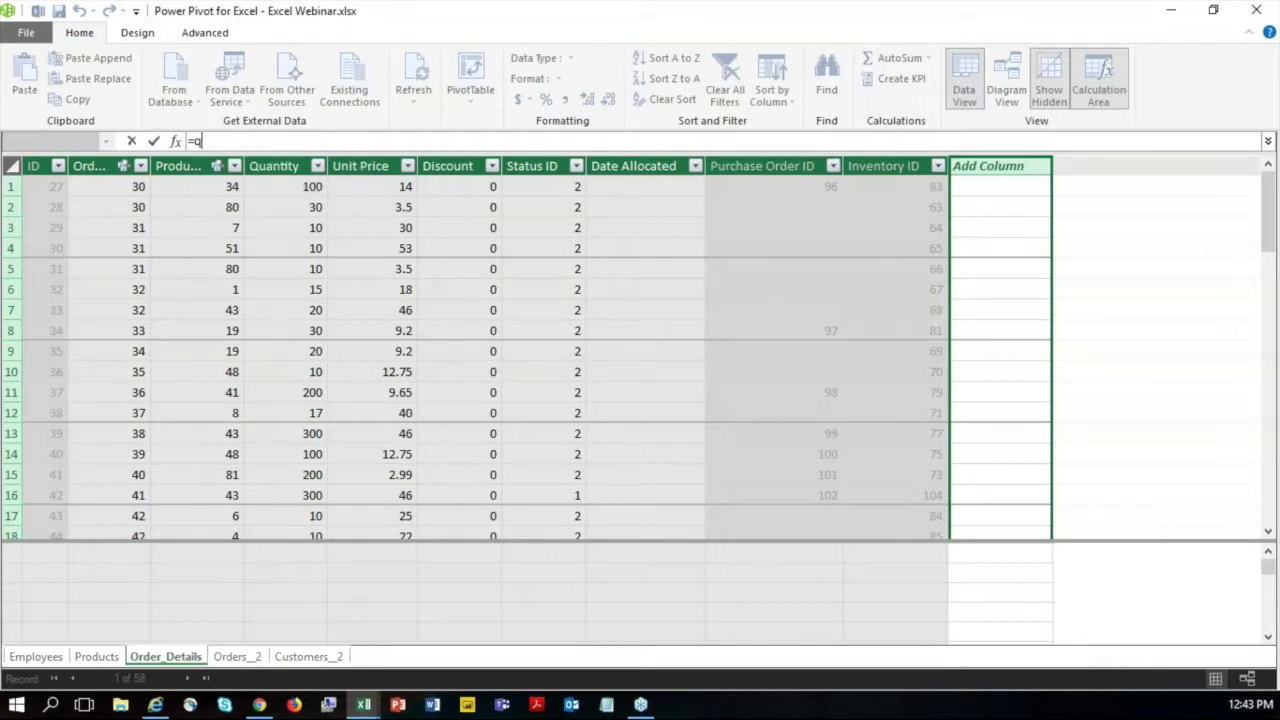
pyautogui.press('BackSpace')
pyautogui.press('BackSpace')
pyautogui.write('=')
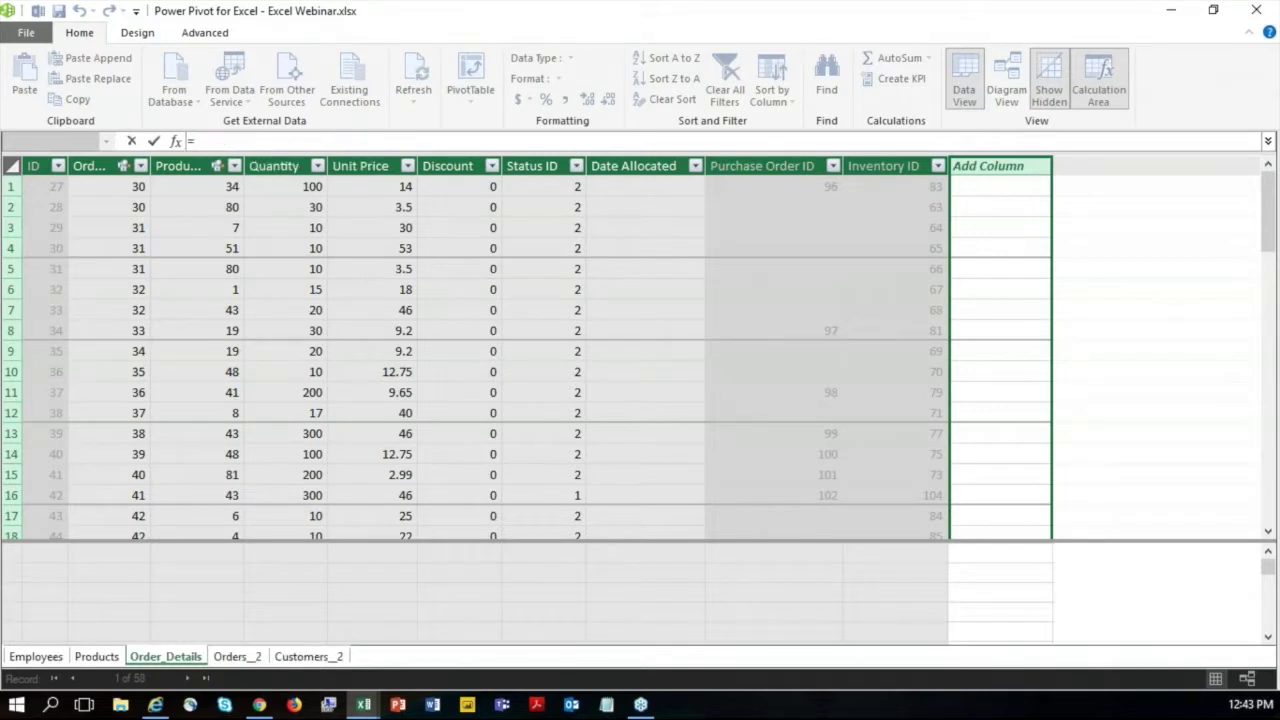
pyautogui.write('[Quantity]')
pyautogui.press('Tab')
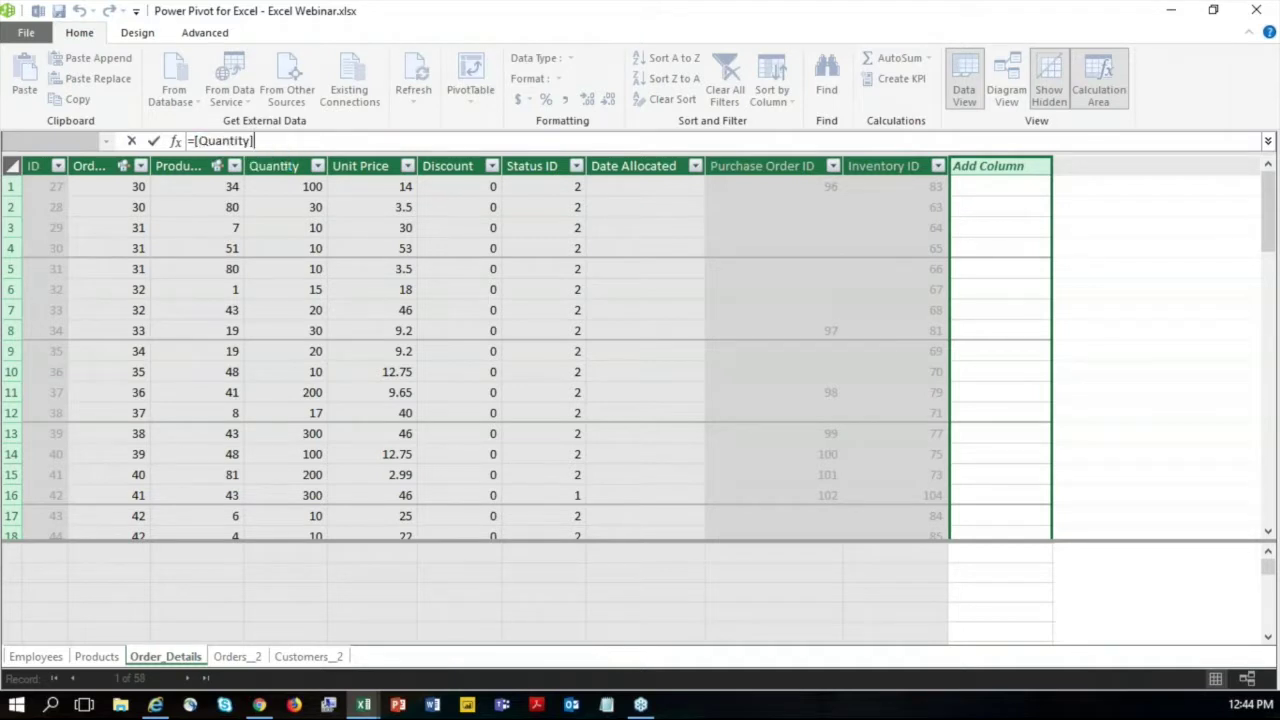
pyautogui.write('*[pri')
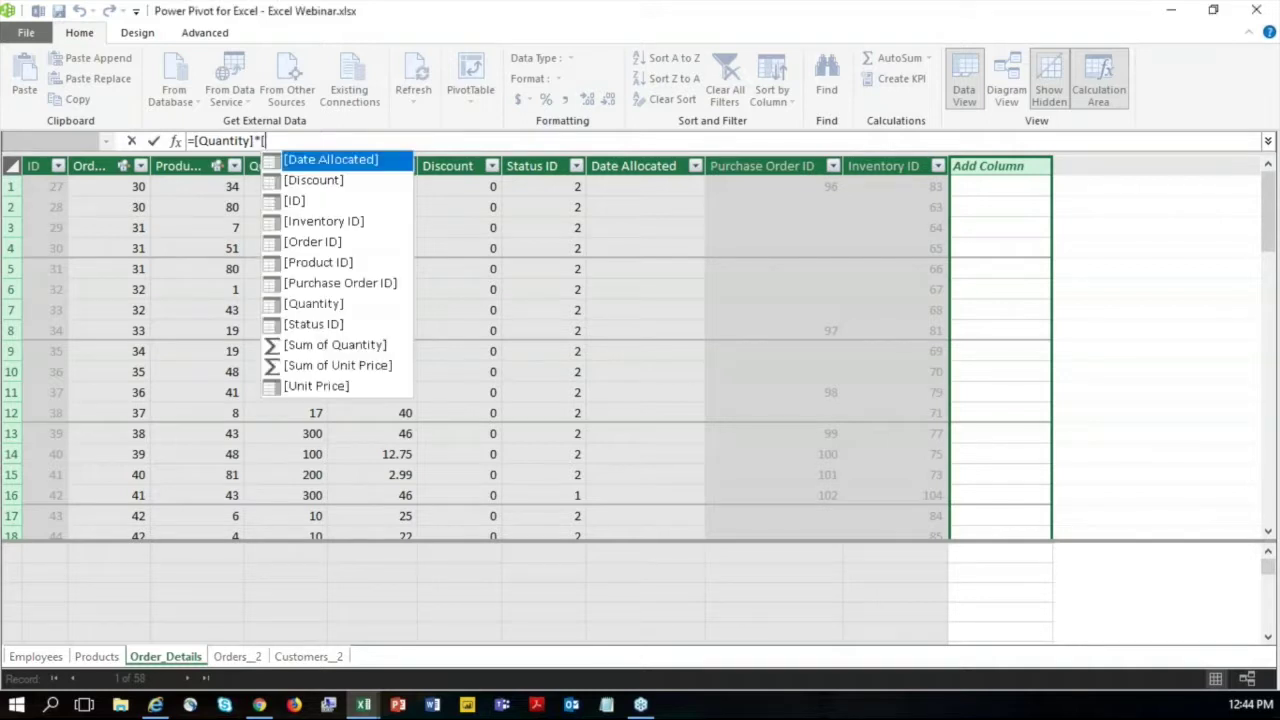
pyautogui.press('BackSpace')
pyautogui.press('BackSpace')
pyautogui.press('BackSpace')
pyautogui.write('un')
pyautogui.press('Tab')
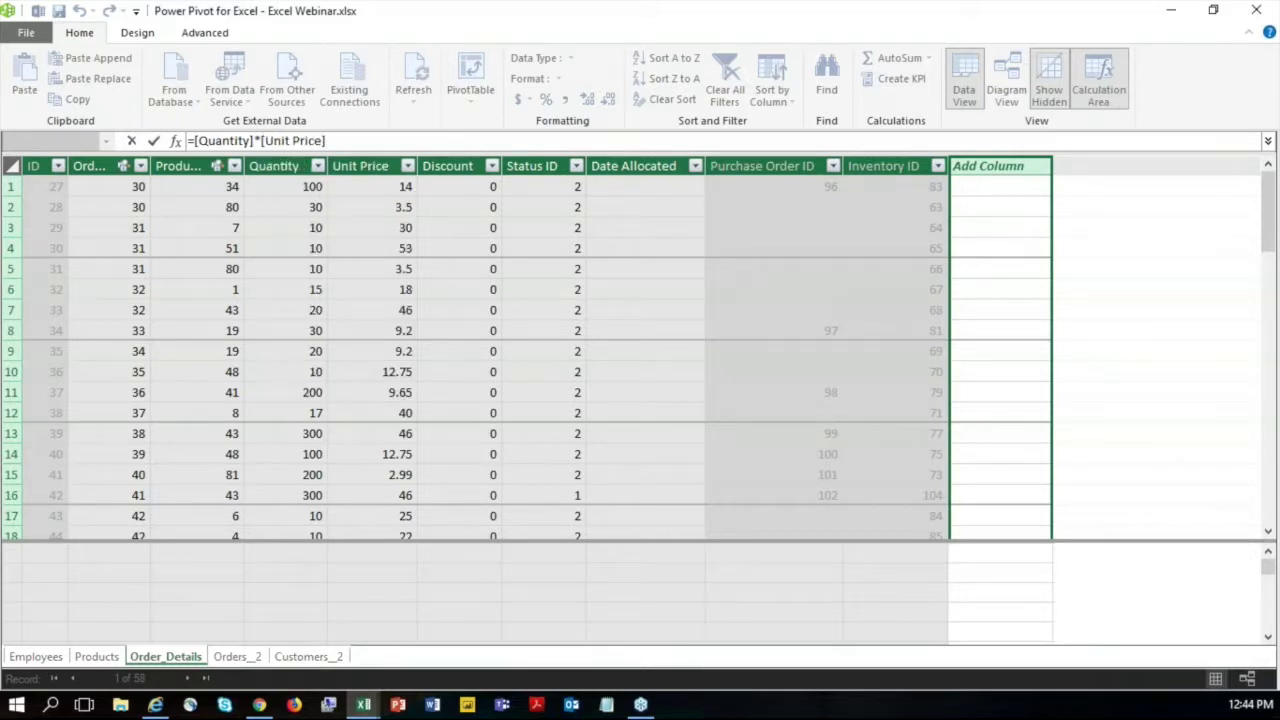
pyautogui.press('Return')
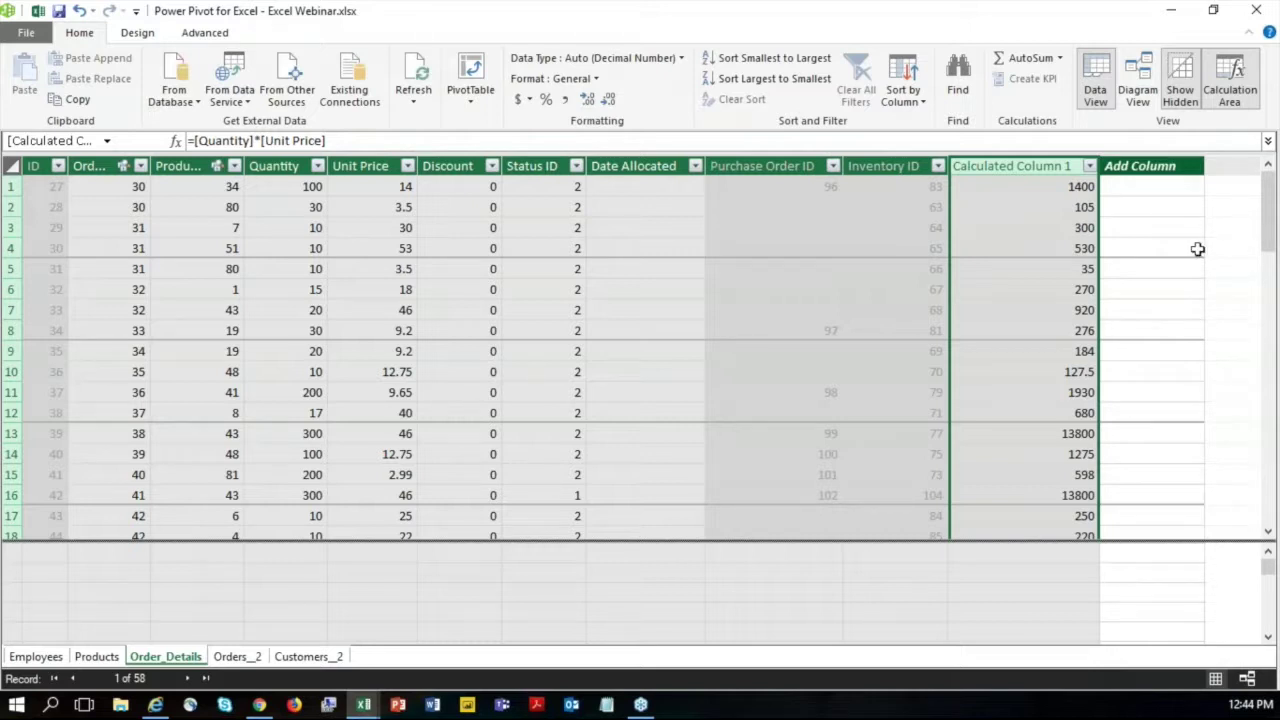
# Rename the new calculated column of Order_Details as Line Total and format it as Currency.
pyautogui.rightClick(1023, 168)
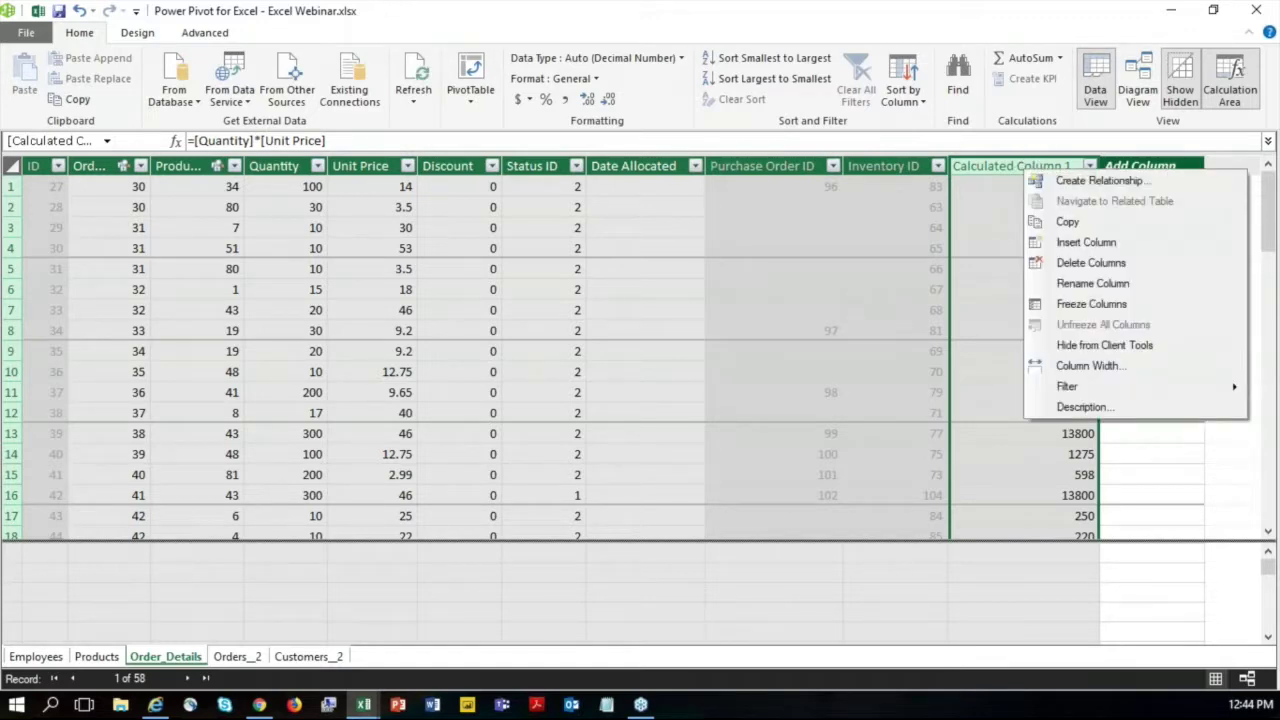
pyautogui.click(1111, 287)
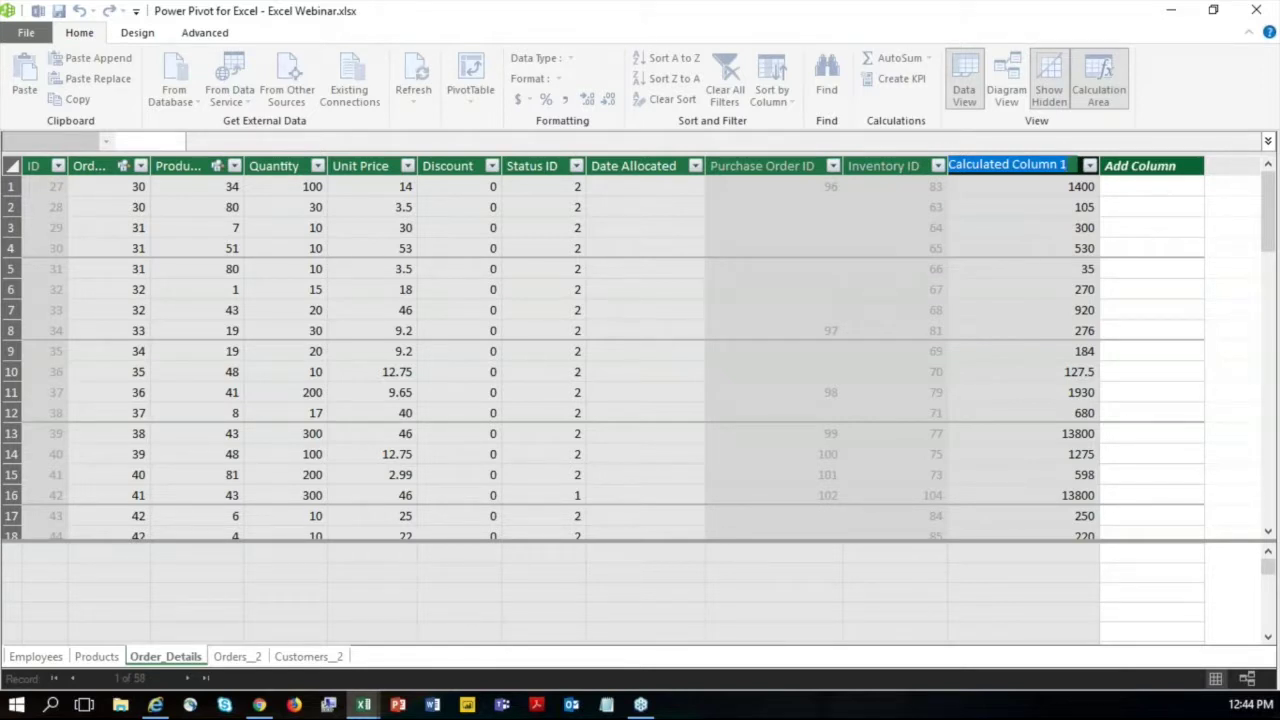
pyautogui.write('Line Total')
pyautogui.press('Return')
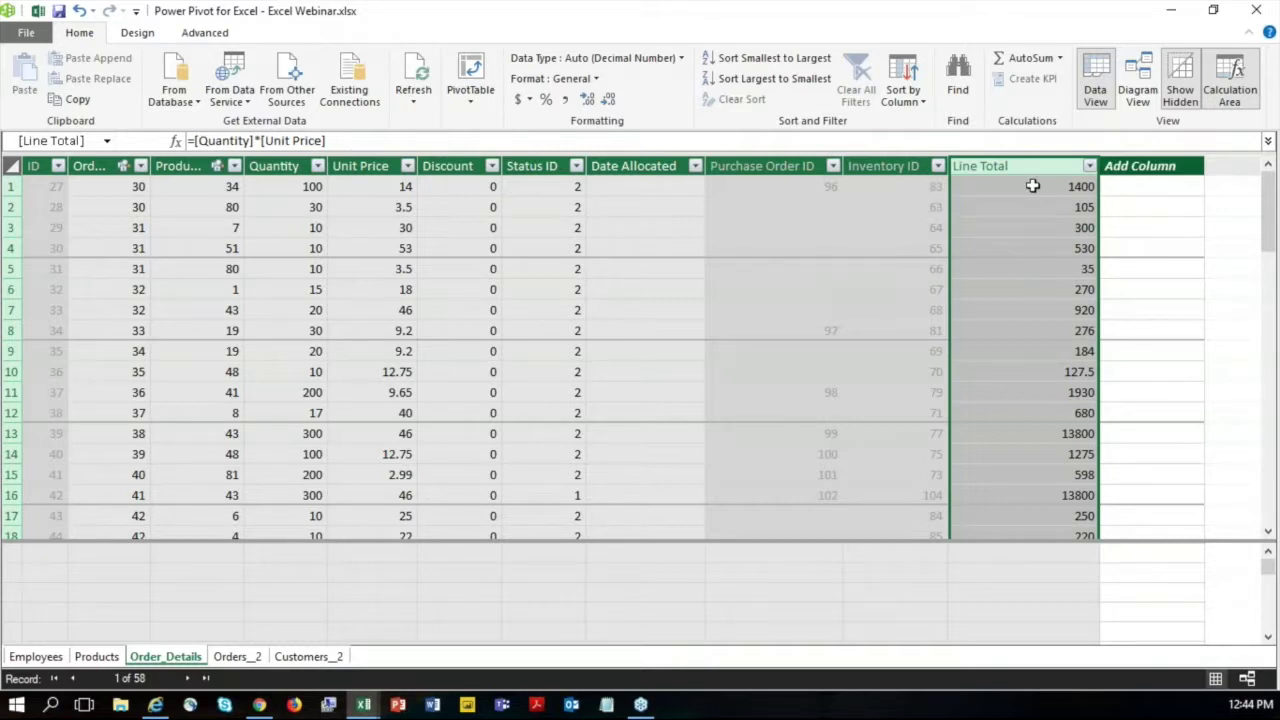
pyautogui.click(593, 80)
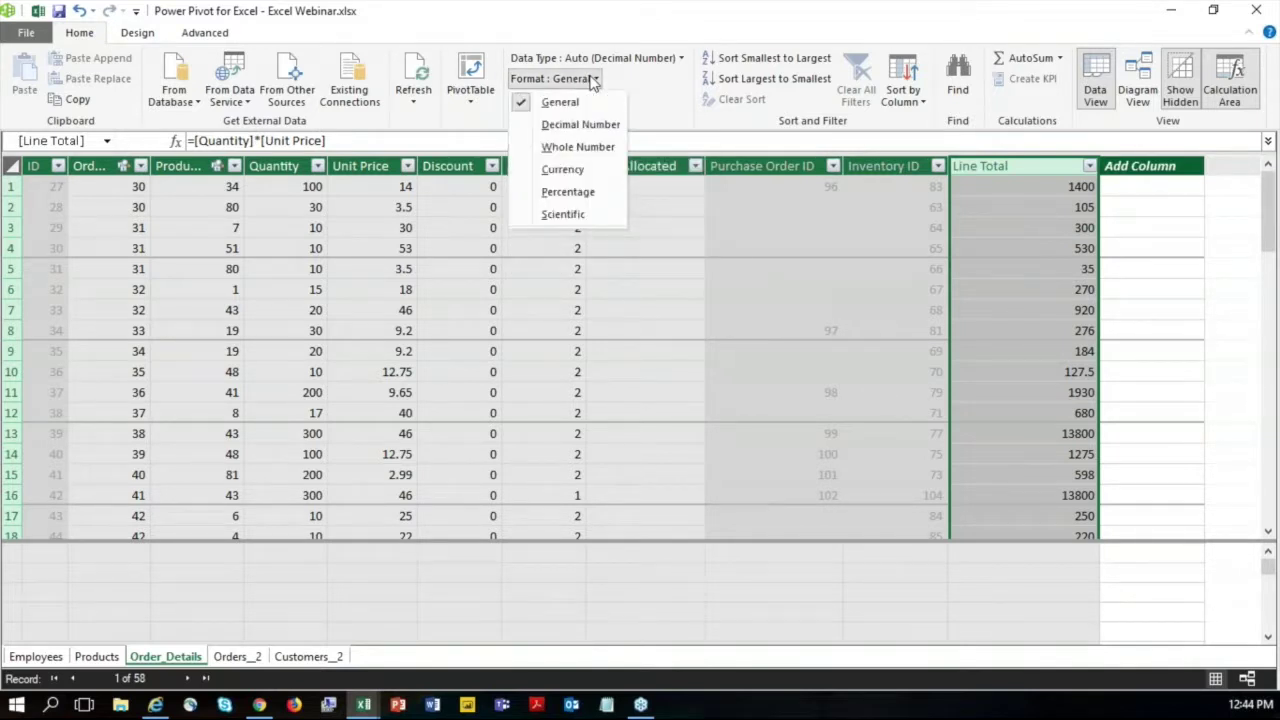
pyautogui.click(562, 169)
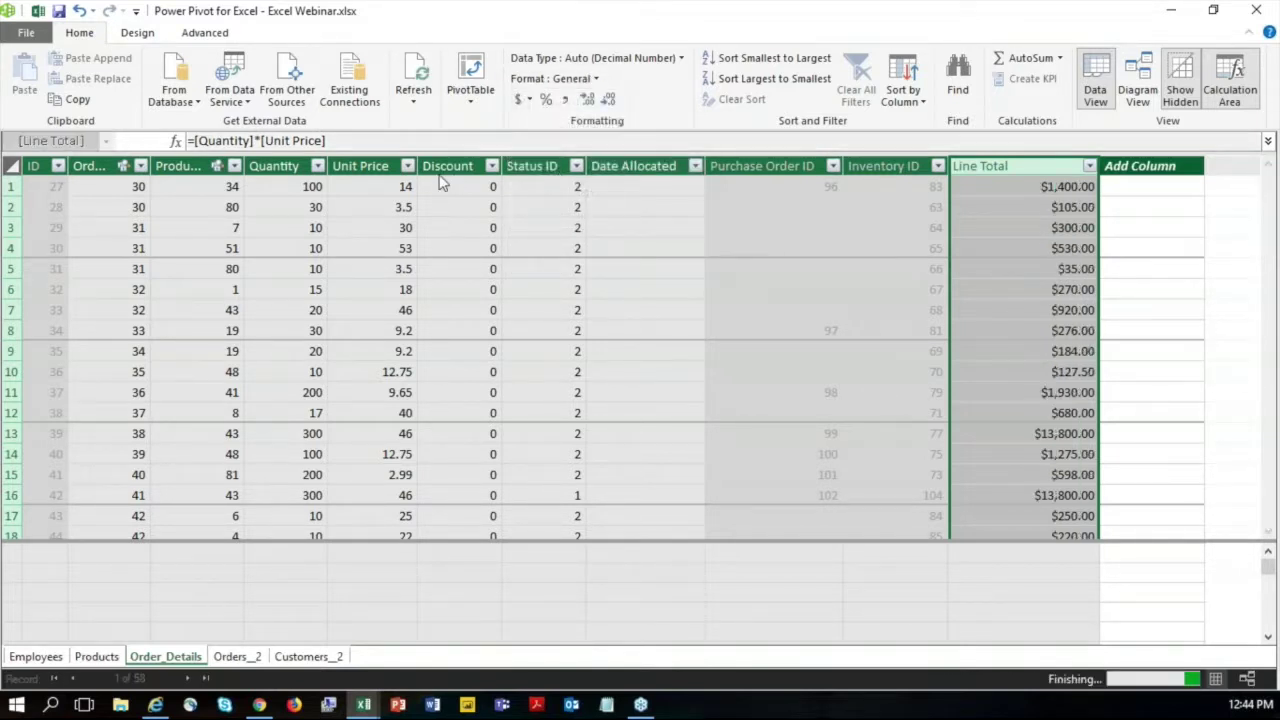
# Format the Unit Price column of Order_Details as Currency and return to the Excel workbook.
pyautogui.click(360, 166)
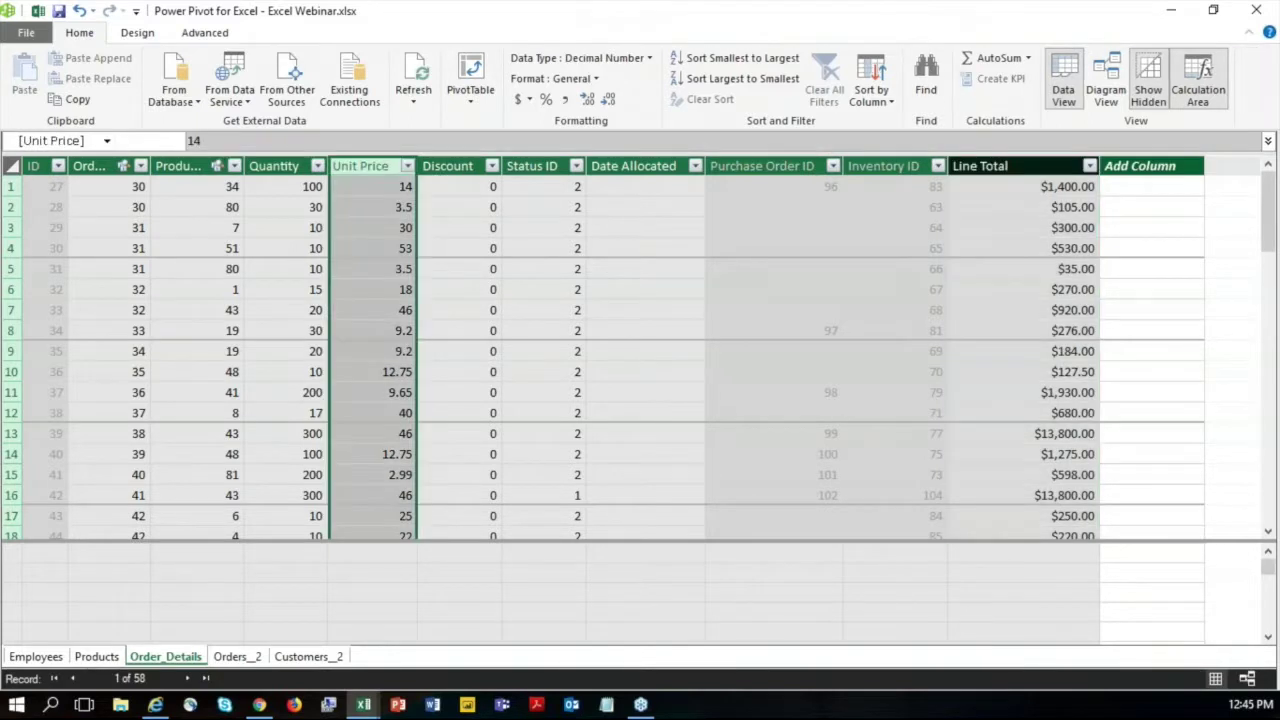
pyautogui.click(583, 80)
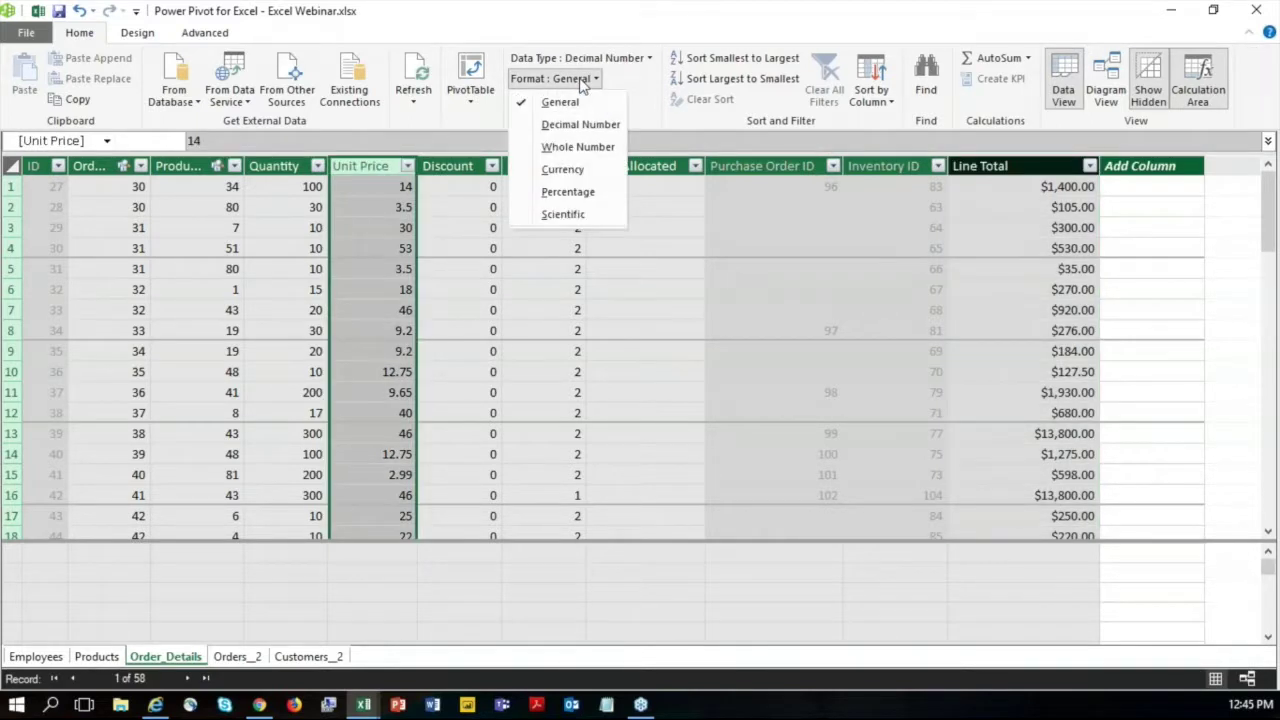
pyautogui.click(580, 174)
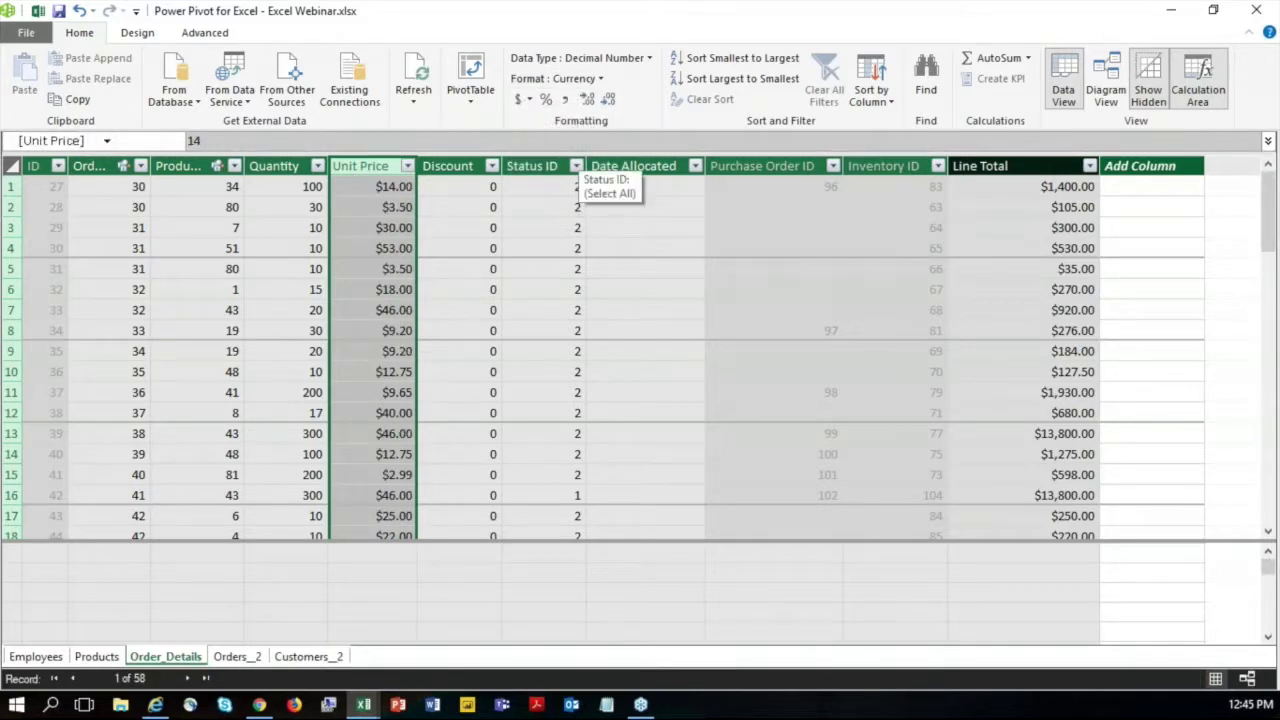
pyautogui.click(1258, 12)
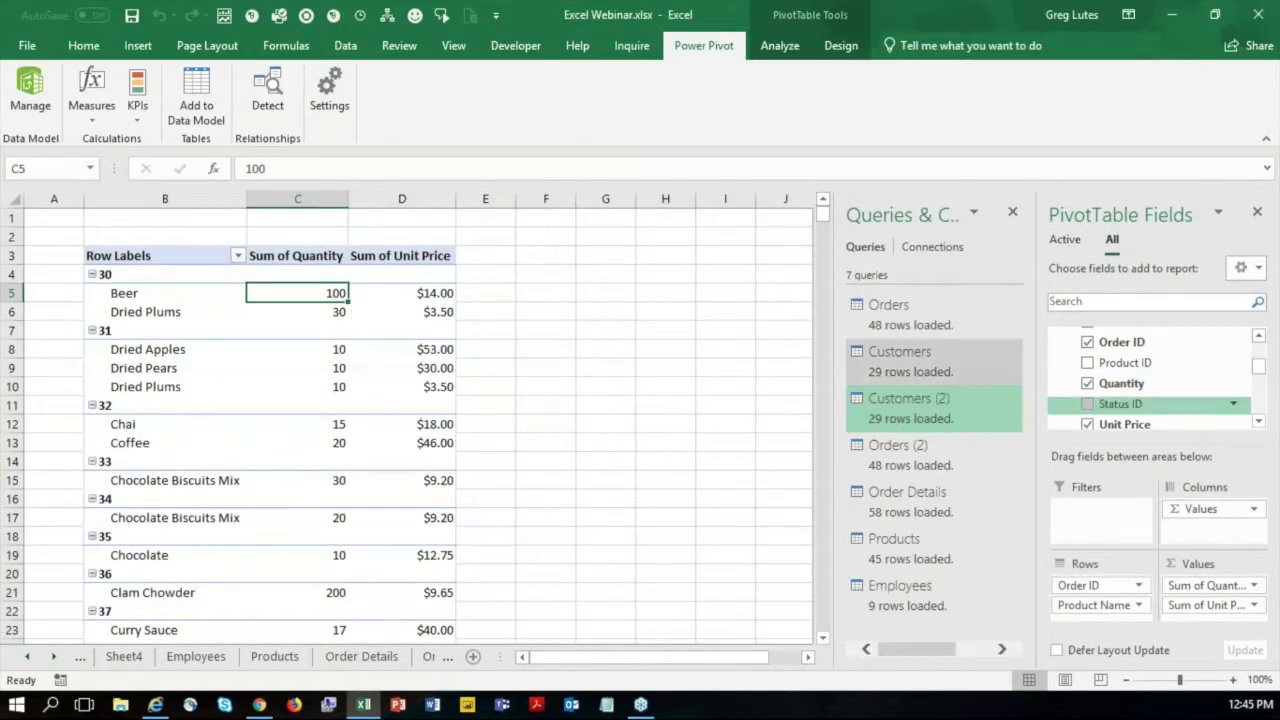
# Add the Line Total field from the Order_Details table to the PivotTable's values.
pyautogui.click(1258, 421)
pyautogui.click(1258, 421)
pyautogui.click(1258, 336)
pyautogui.click(1258, 336)
pyautogui.click(1258, 336)
pyautogui.click(1258, 336)
pyautogui.moveTo(1122, 381); pyautogui.dragTo(1225, 625)
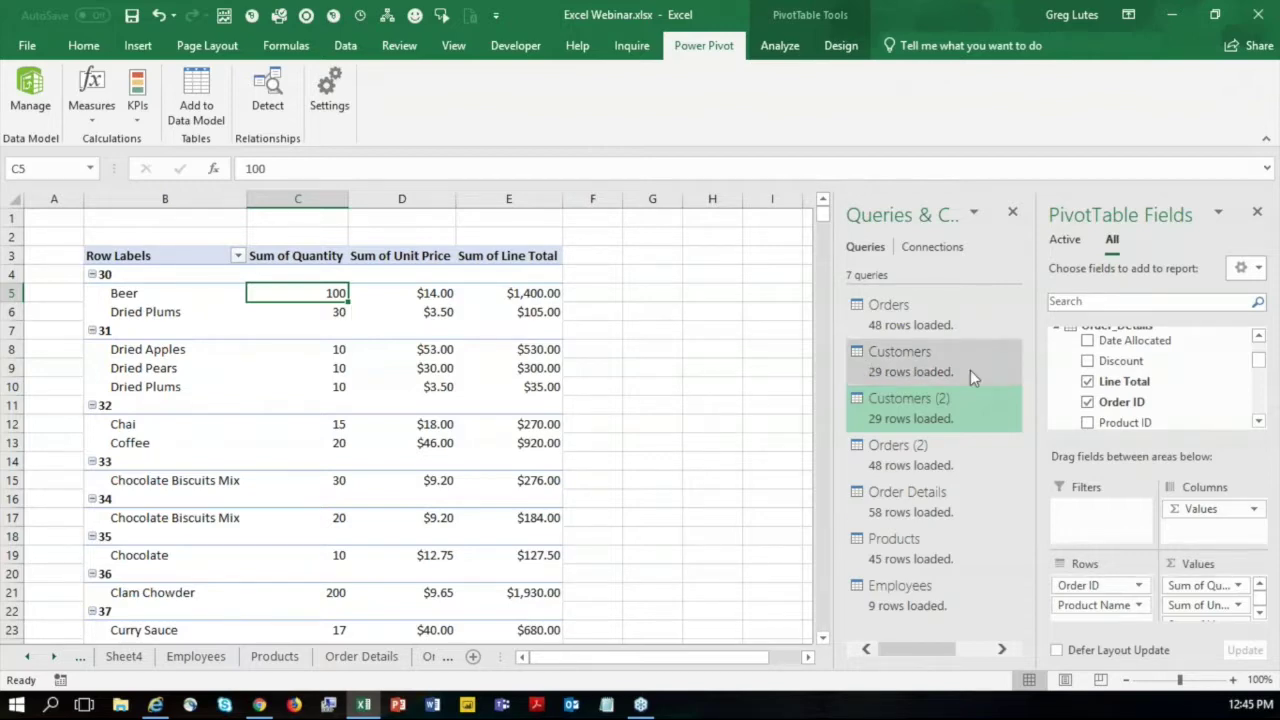
pyautogui.moveTo(908, 368)
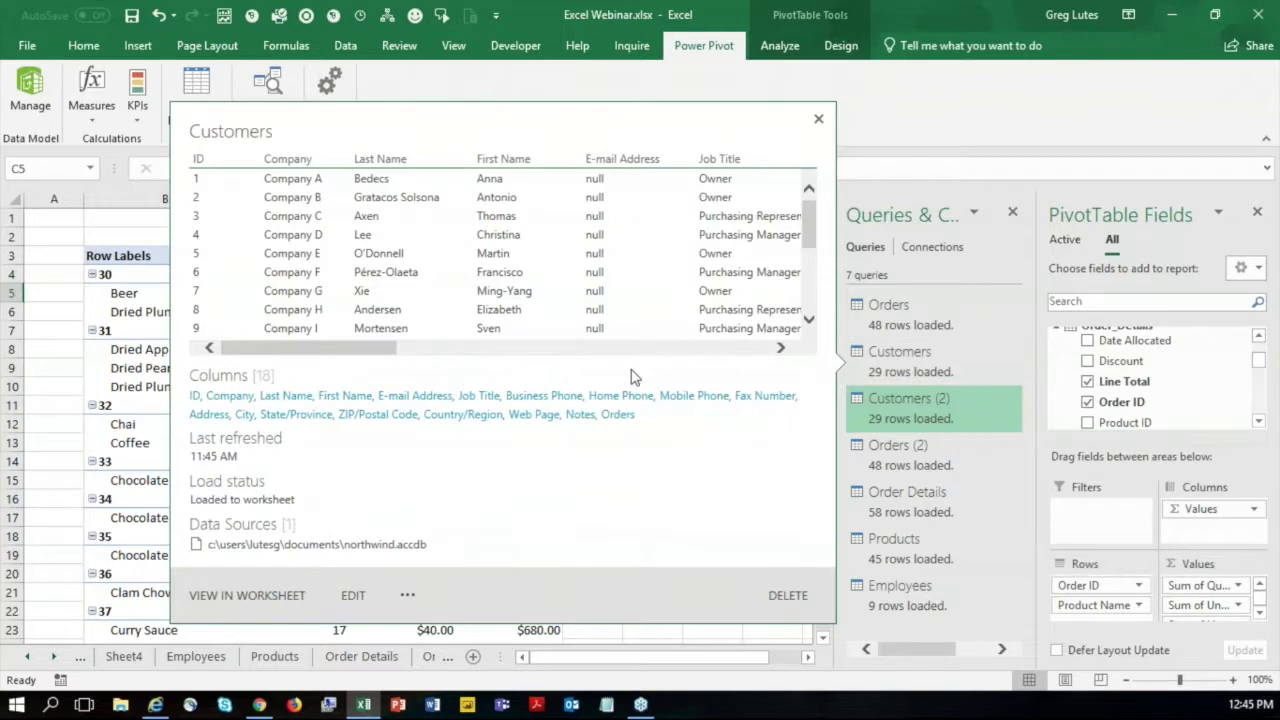
pyautogui.click(112, 364)
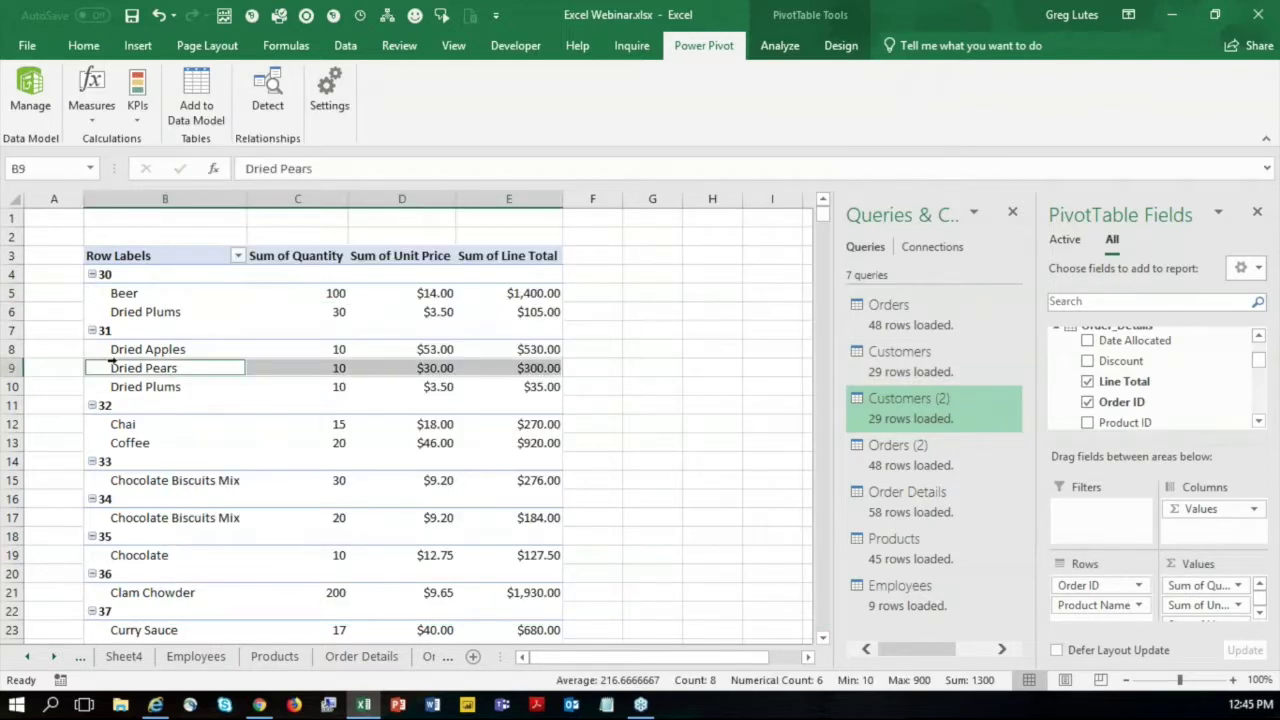
# Add a new worksheet and insert a PivotTable based on the workbook's Data Model at cell A1.
pyautogui.click(475, 657)
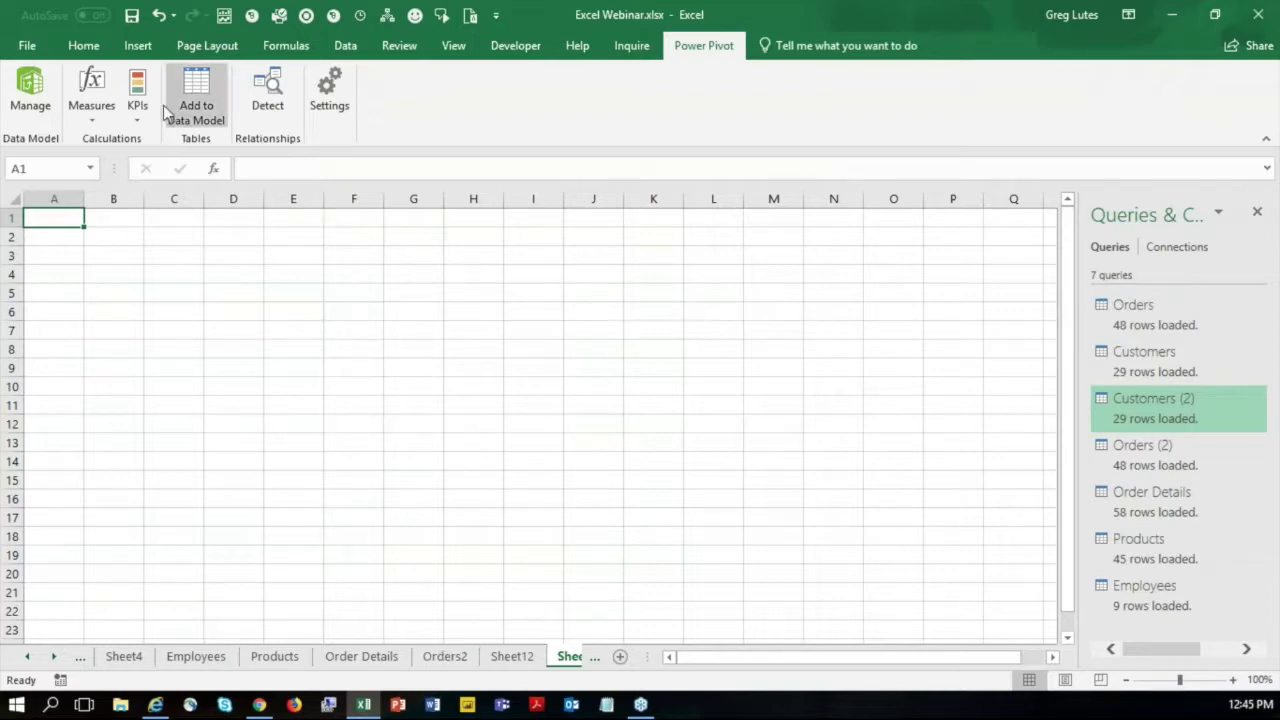
pyautogui.click(134, 46)
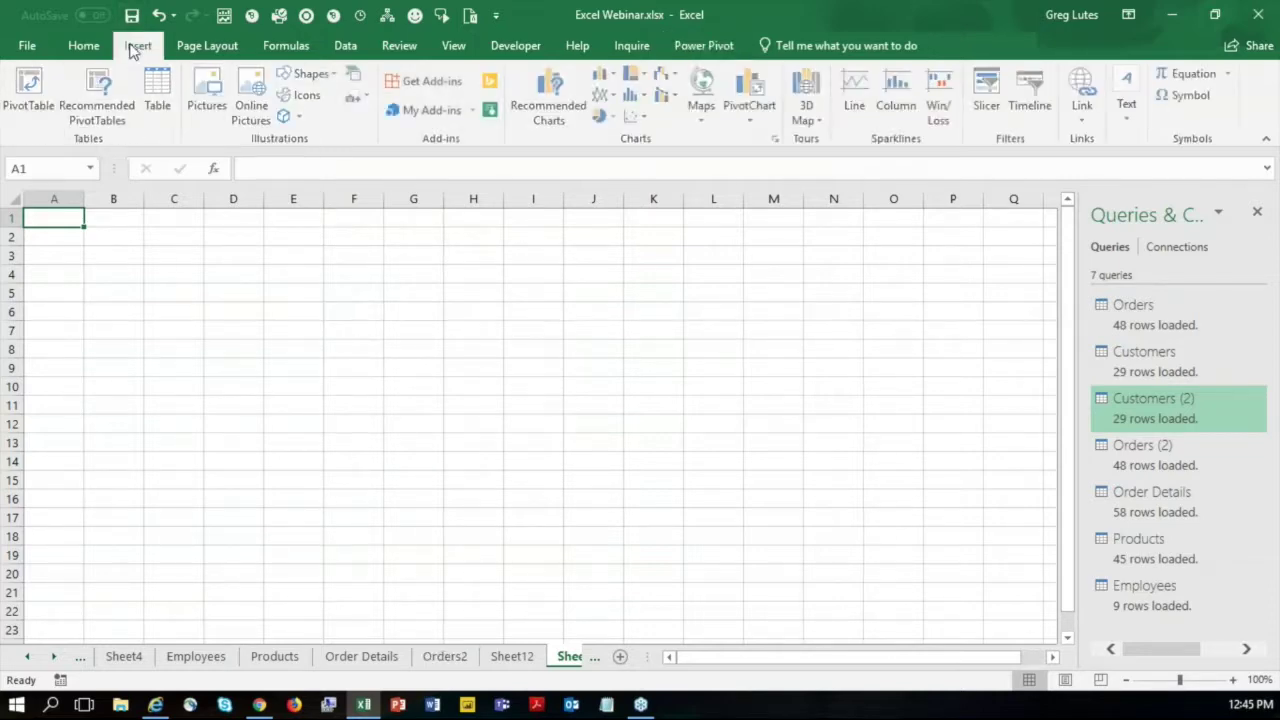
pyautogui.click(45, 93)
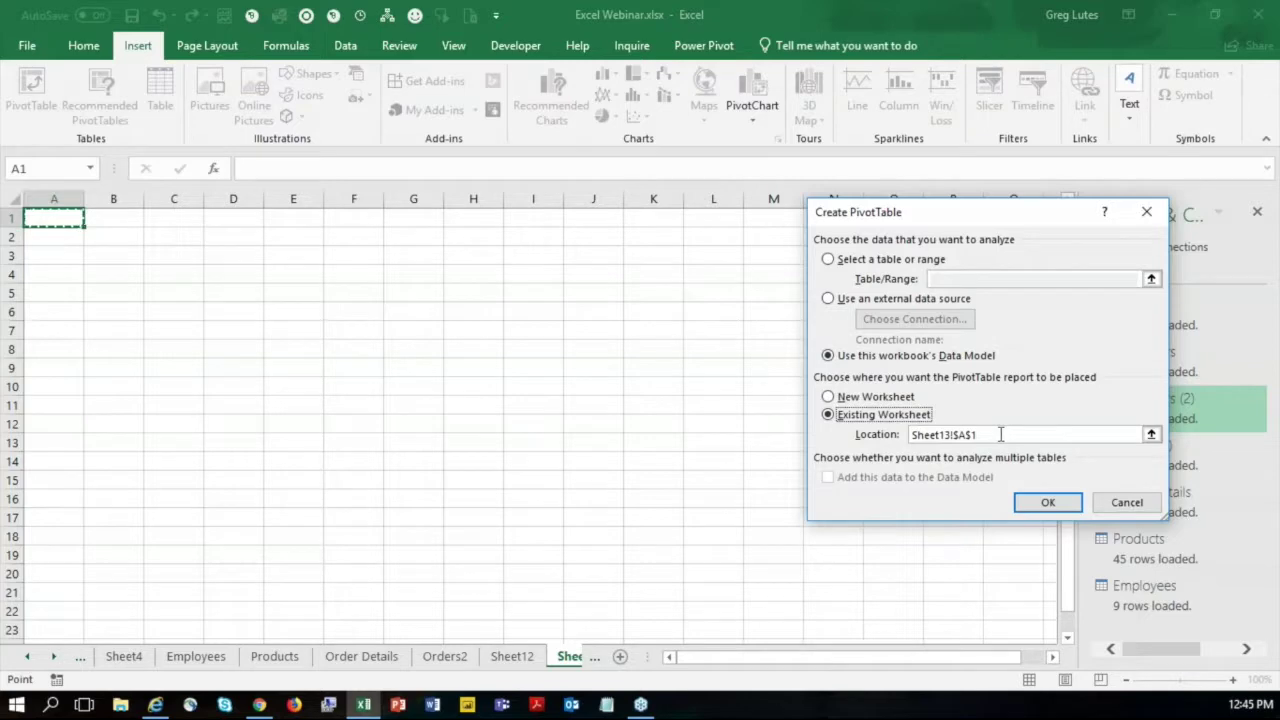
pyautogui.click(1046, 504)
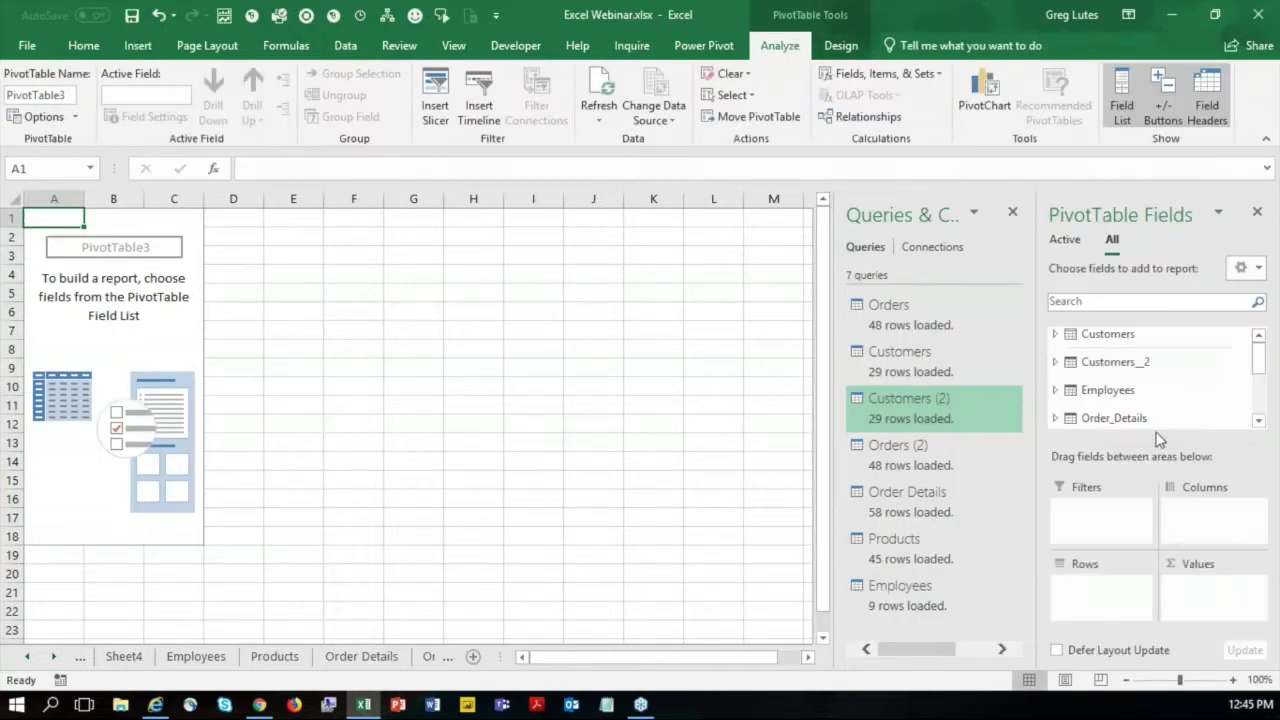
# Place the CSC hierarchy from the Orders__2 table in the PivotTable's columns.
pyautogui.moveTo(1258, 370); pyautogui.dragTo(1257, 392)
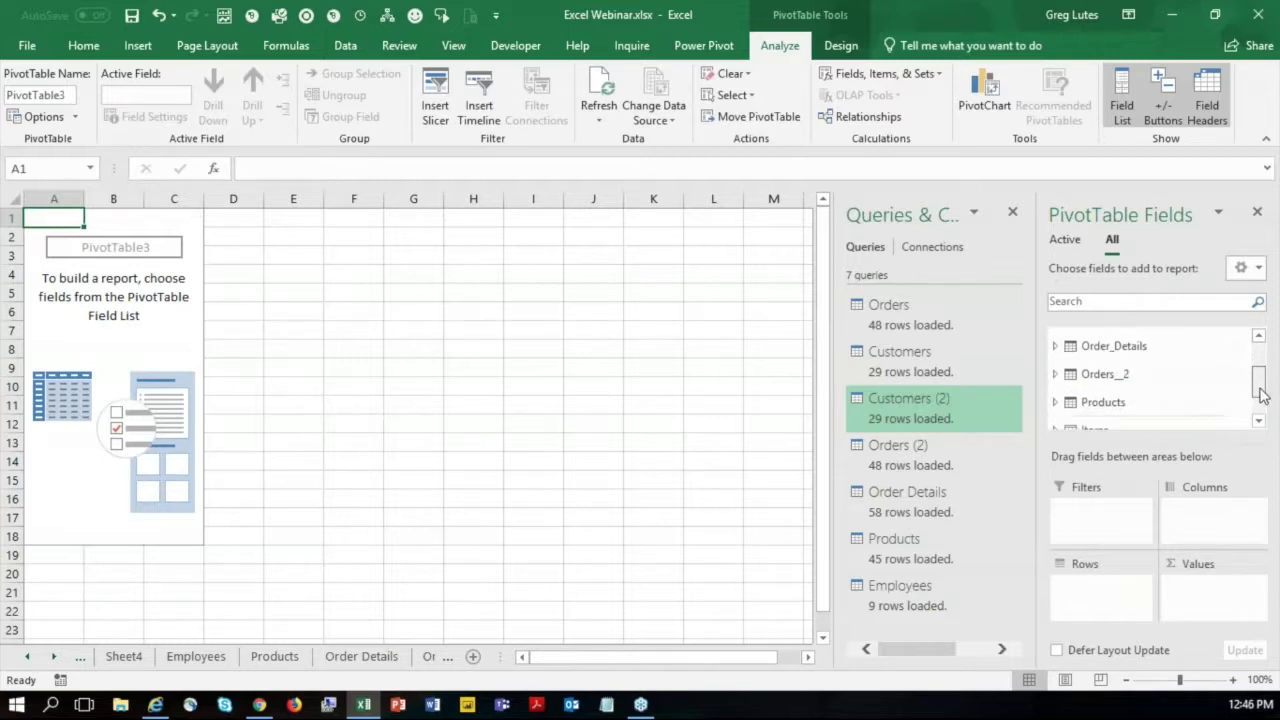
pyautogui.click(1056, 374)
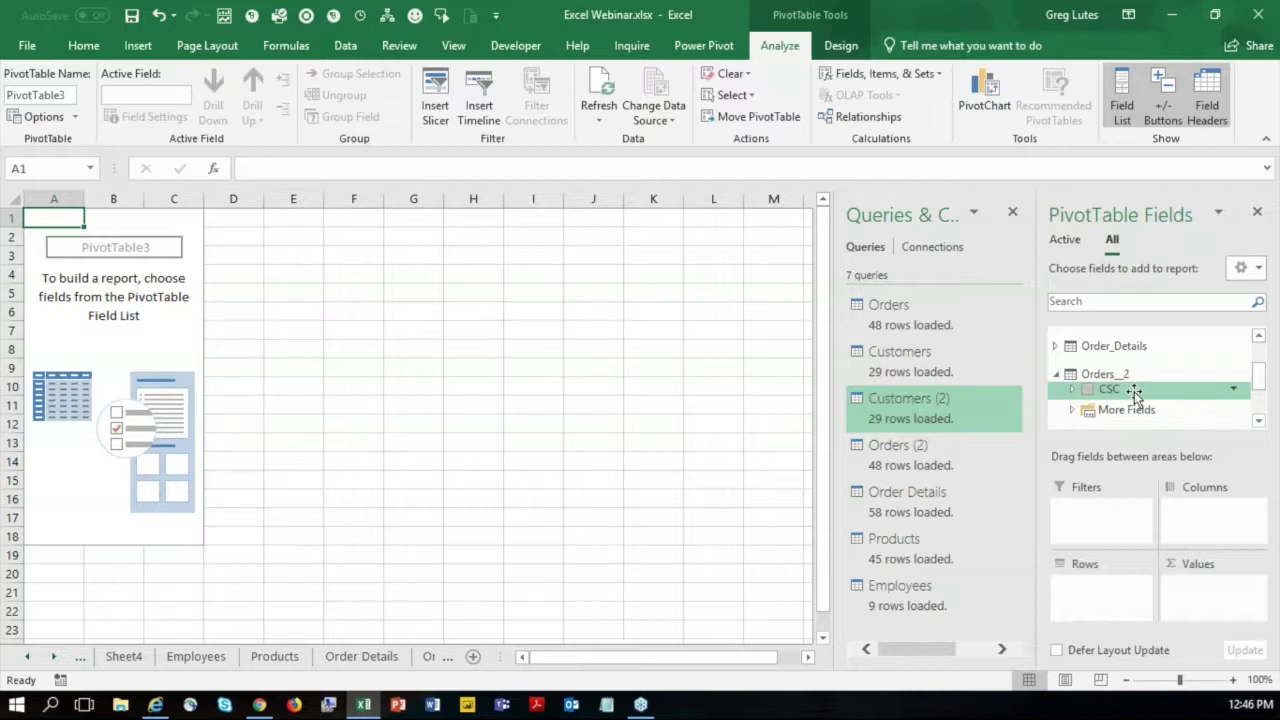
pyautogui.moveTo(1136, 392); pyautogui.dragTo(1221, 518)
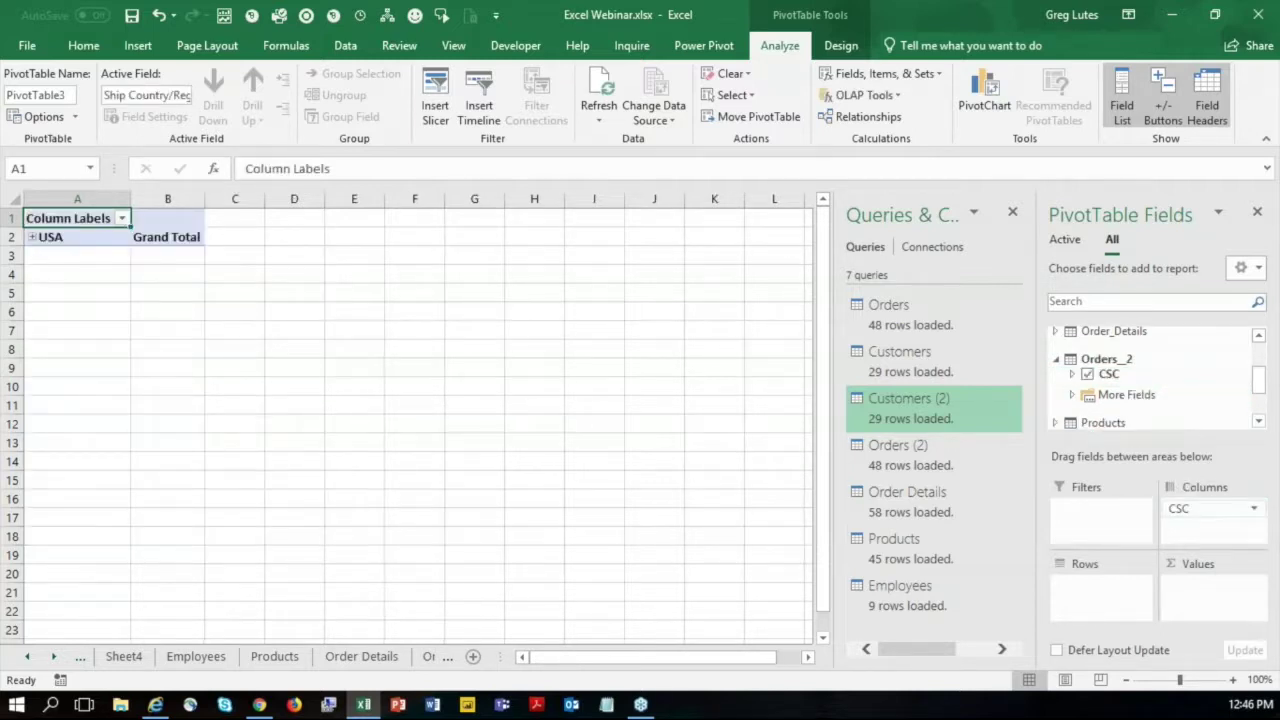
# Add Shipping Fee from the additional fields of the Orders__2 table to the PivotTable's values.
pyautogui.click(1073, 397)
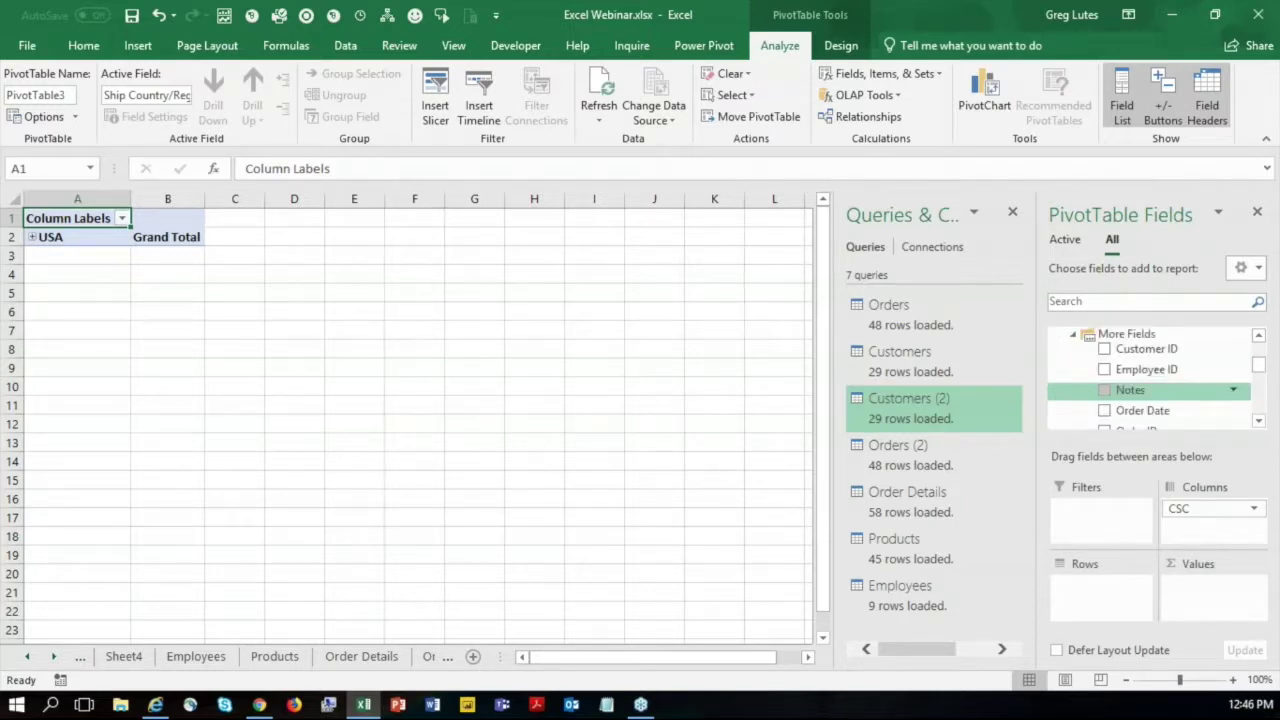
pyautogui.click(1258, 336)
pyautogui.click(1258, 336)
pyautogui.click(1258, 336)
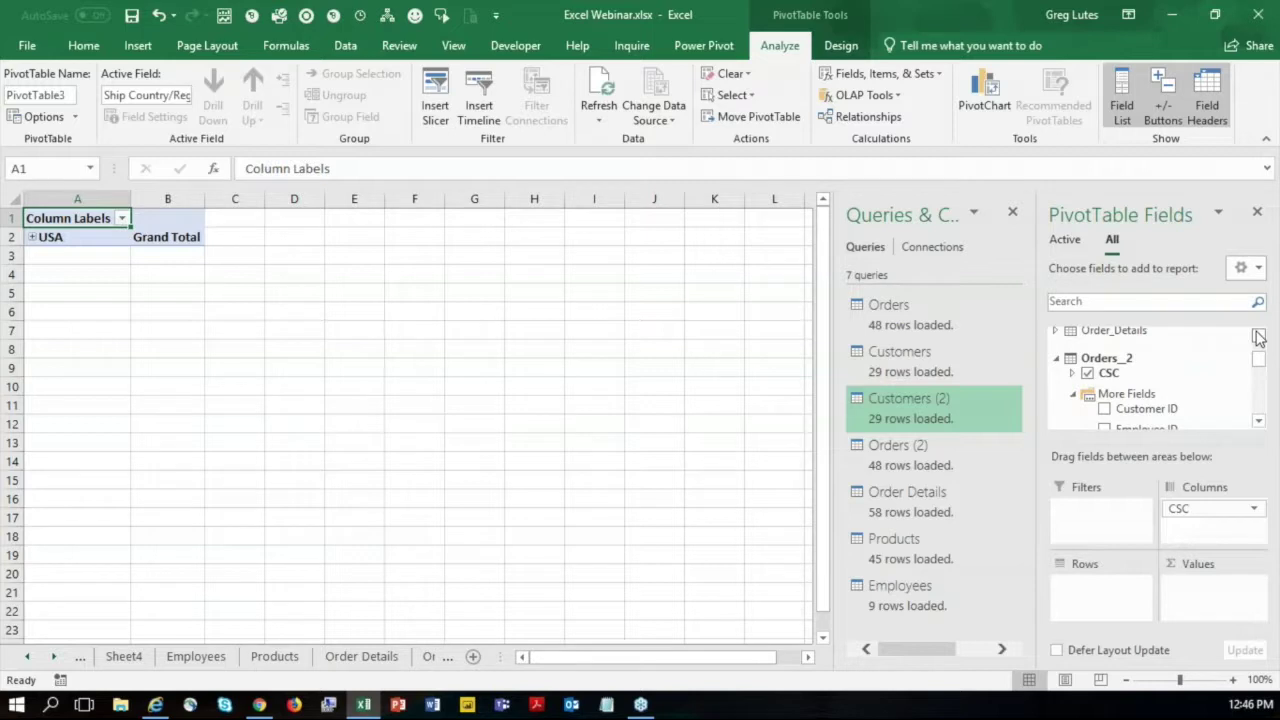
pyautogui.click(1258, 420)
pyautogui.click(1258, 420)
pyautogui.click(1258, 420)
pyautogui.click(1258, 420)
pyautogui.click(1258, 420)
pyautogui.click(1258, 420)
pyautogui.click(1258, 420)
pyautogui.click(1258, 420)
pyautogui.click(1258, 420)
pyautogui.moveTo(1188, 378); pyautogui.dragTo(1218, 616)
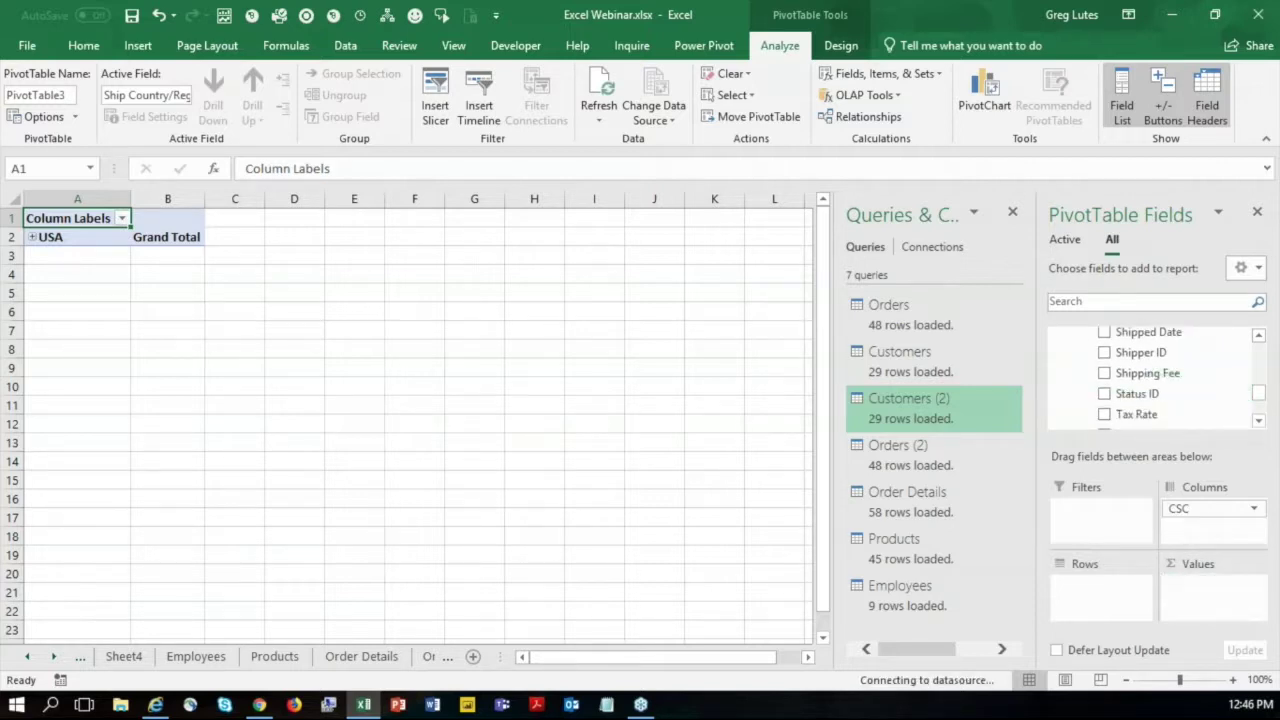
# Add Company from the Customers__2 table to the PivotTable's rows.
pyautogui.click(1258, 336)
pyautogui.click(1258, 336)
pyautogui.click(1258, 336)
pyautogui.click(1258, 336)
pyautogui.click(1258, 336)
pyautogui.click(1258, 336)
pyautogui.click(1258, 336)
pyautogui.click(1258, 336)
pyautogui.click(1258, 336)
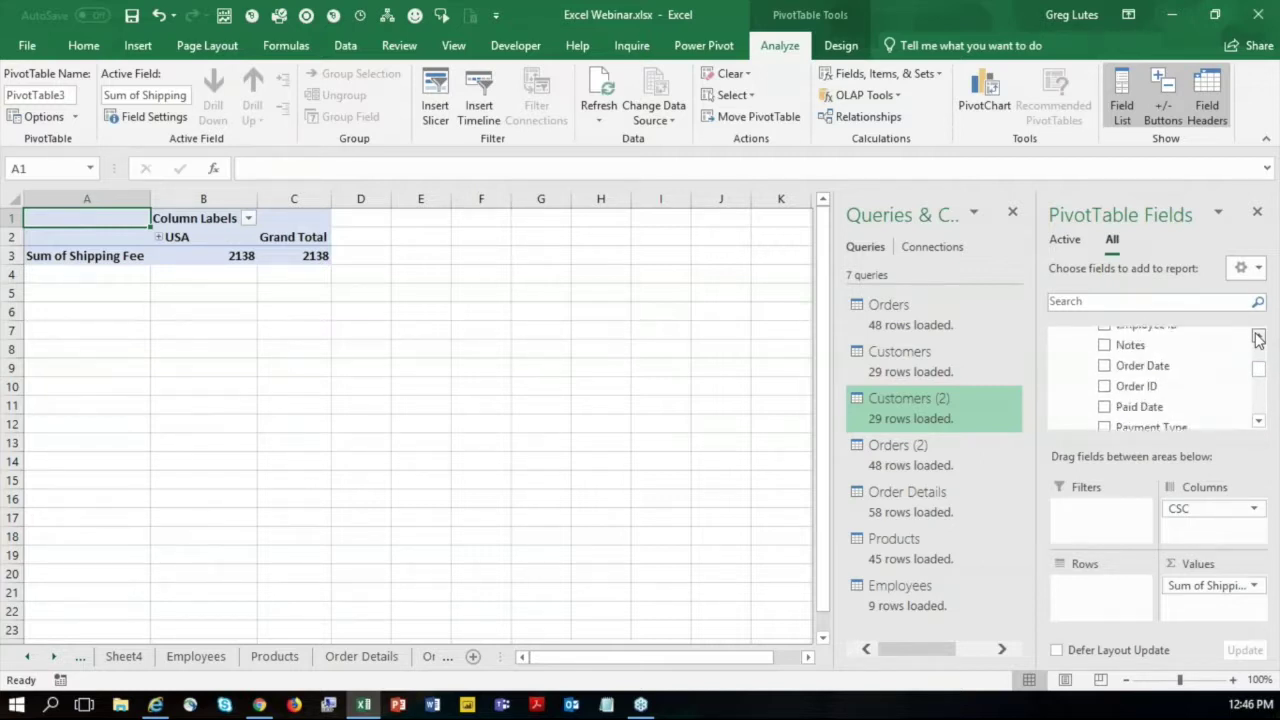
pyautogui.click(1258, 336)
pyautogui.click(1258, 336)
pyautogui.click(1258, 336)
pyautogui.click(1258, 336)
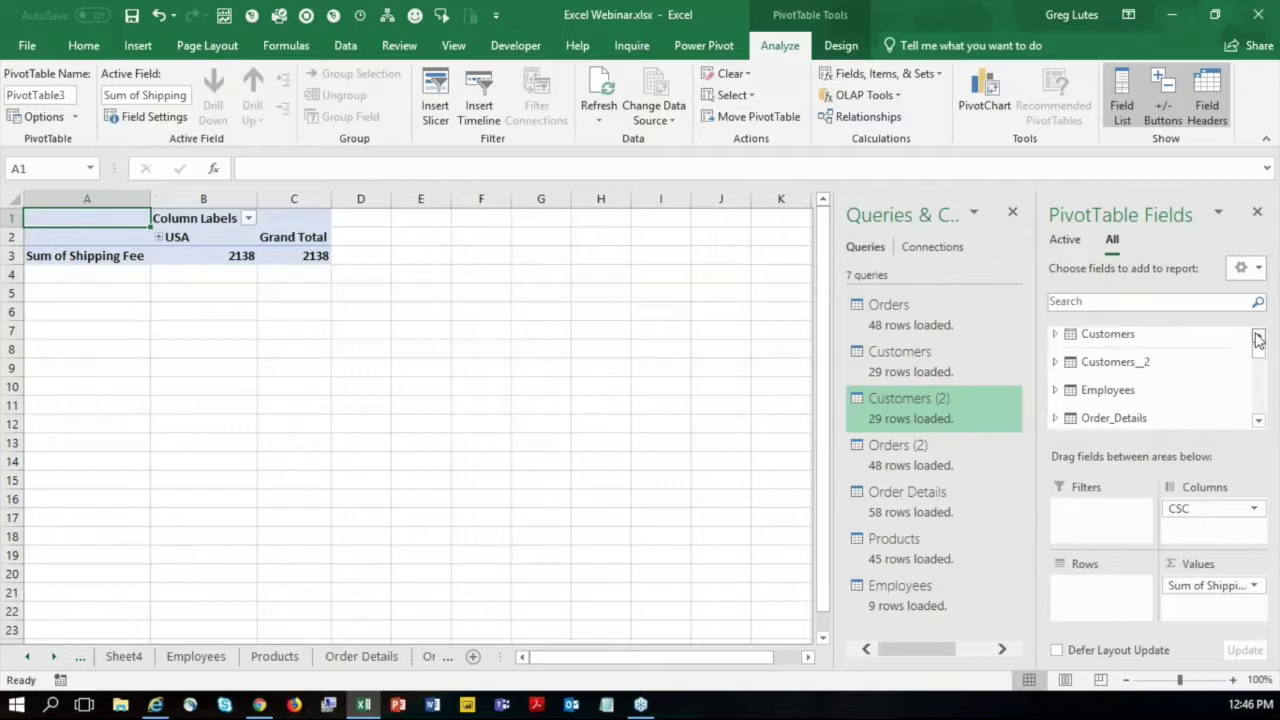
pyautogui.click(1056, 362)
pyautogui.moveTo(1145, 412); pyautogui.dragTo(1118, 595)
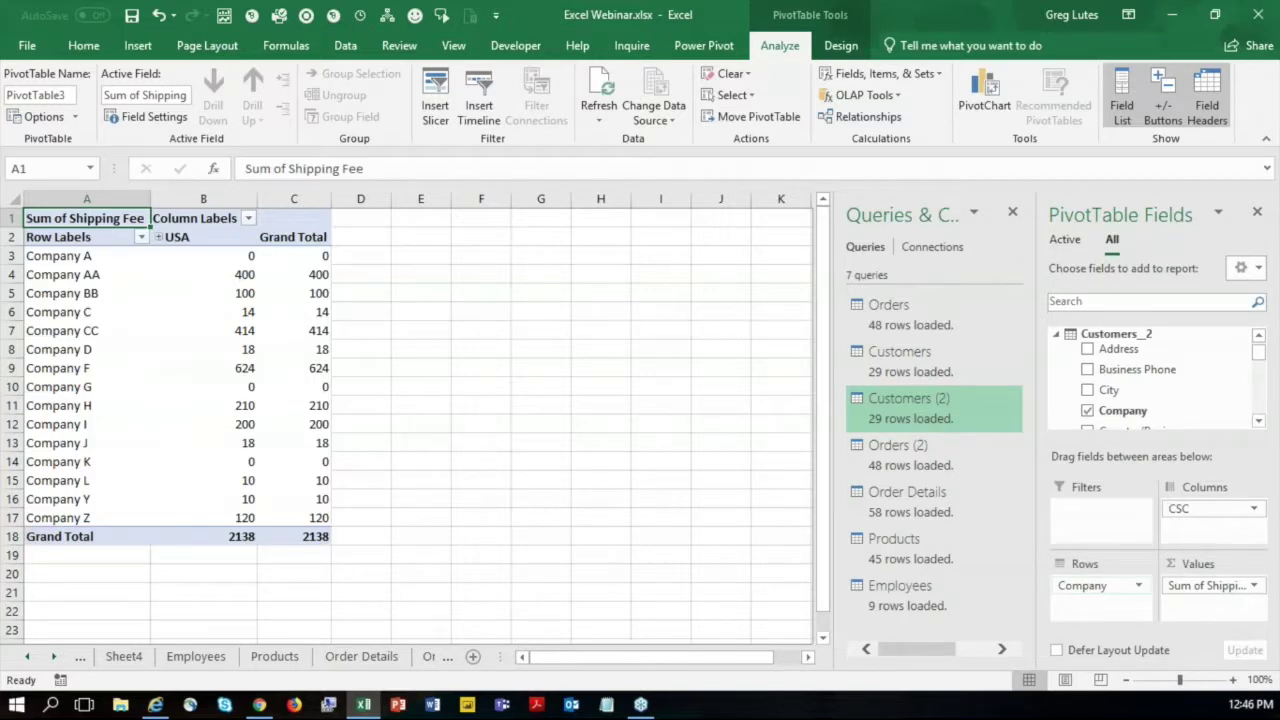
# Expand USA to its states in the column hierarchy, and expand NV, CO, IL, ID, FL and CA to their cities.
pyautogui.click(158, 237)
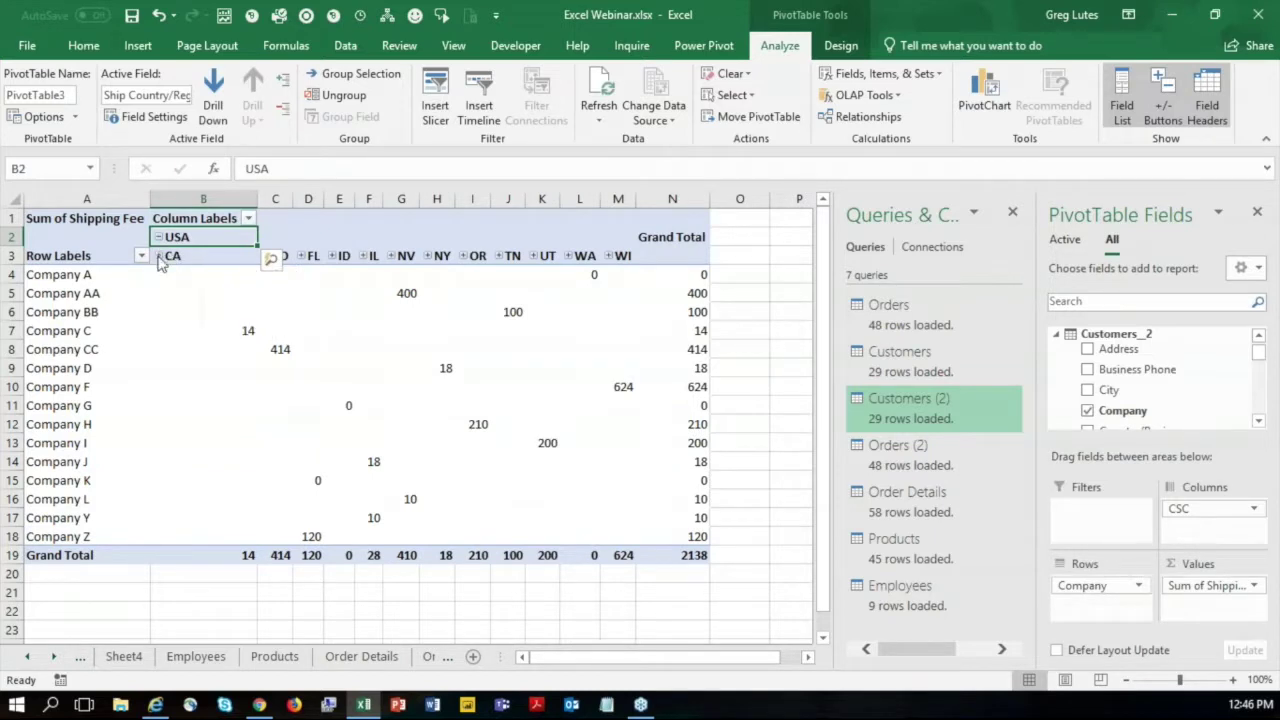
pyautogui.click(392, 256)
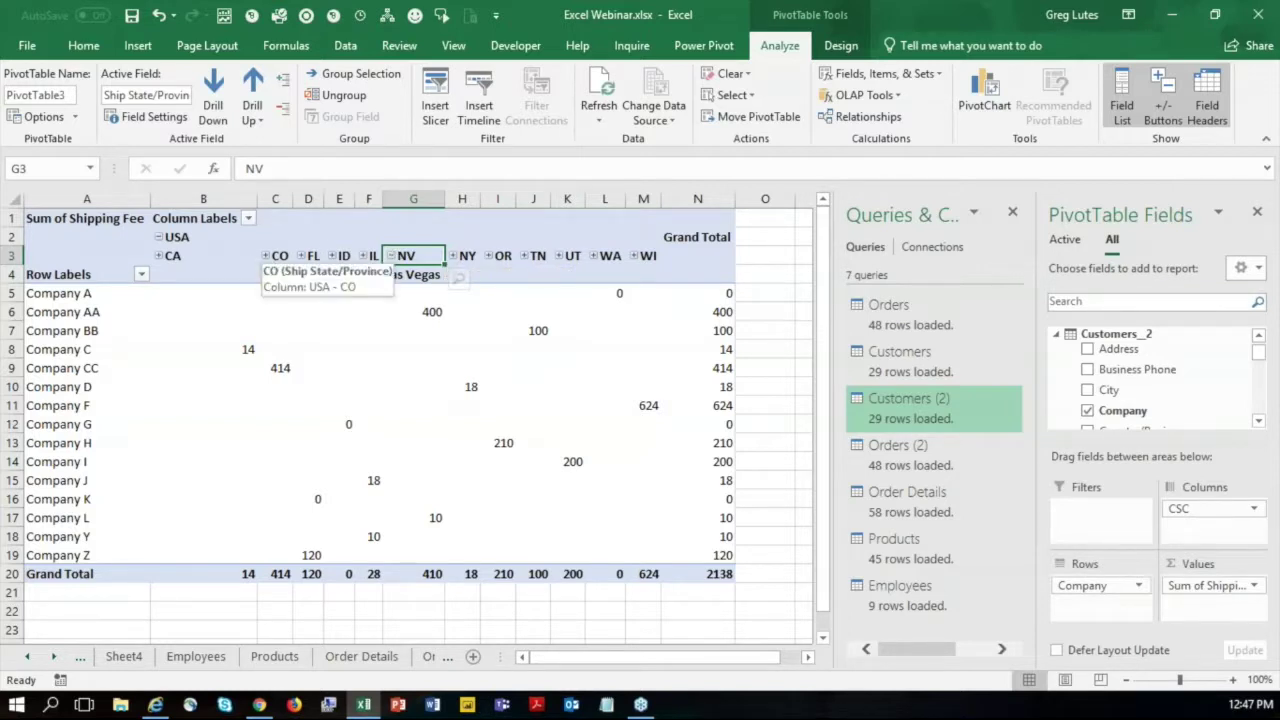
pyautogui.click(272, 256)
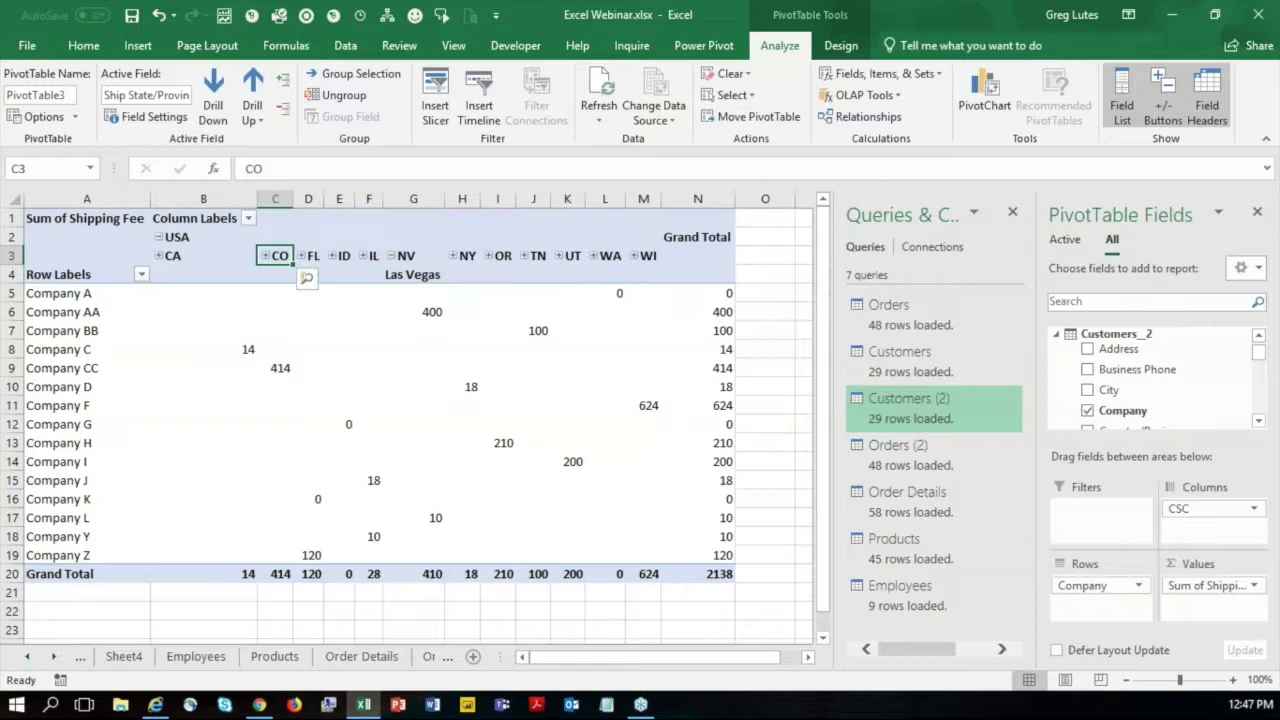
pyautogui.click(265, 256)
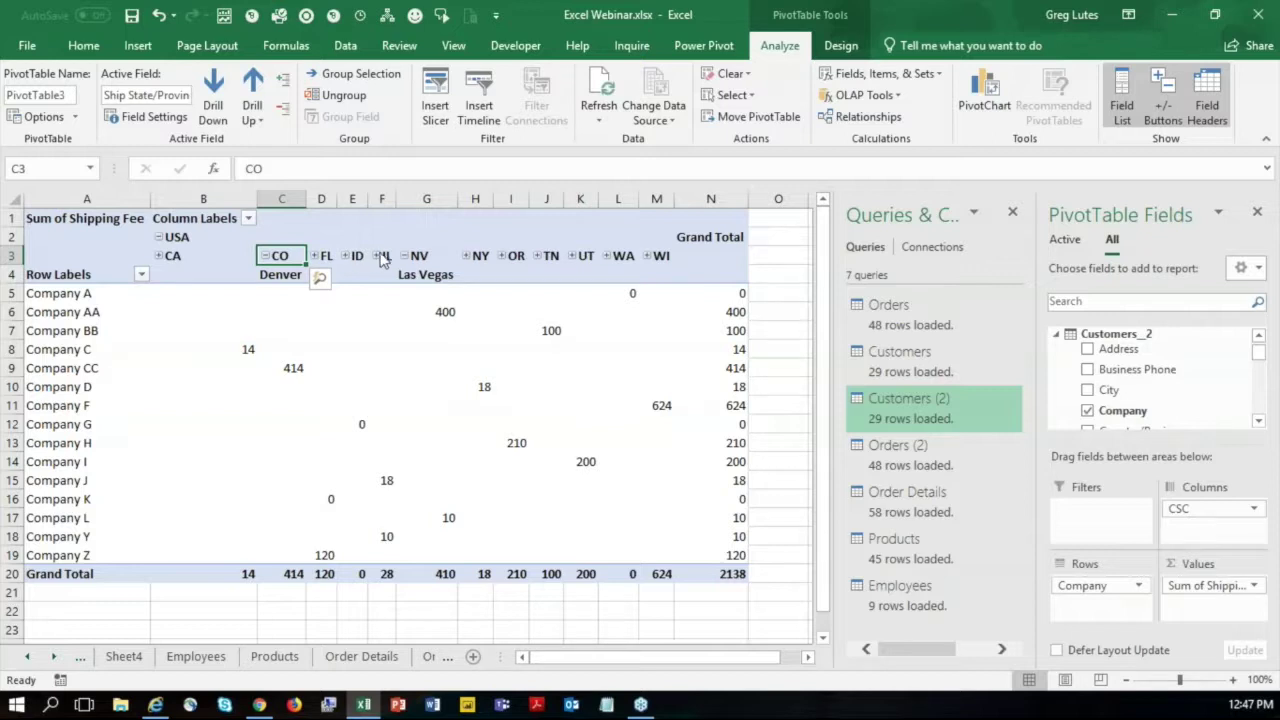
pyautogui.click(378, 257)
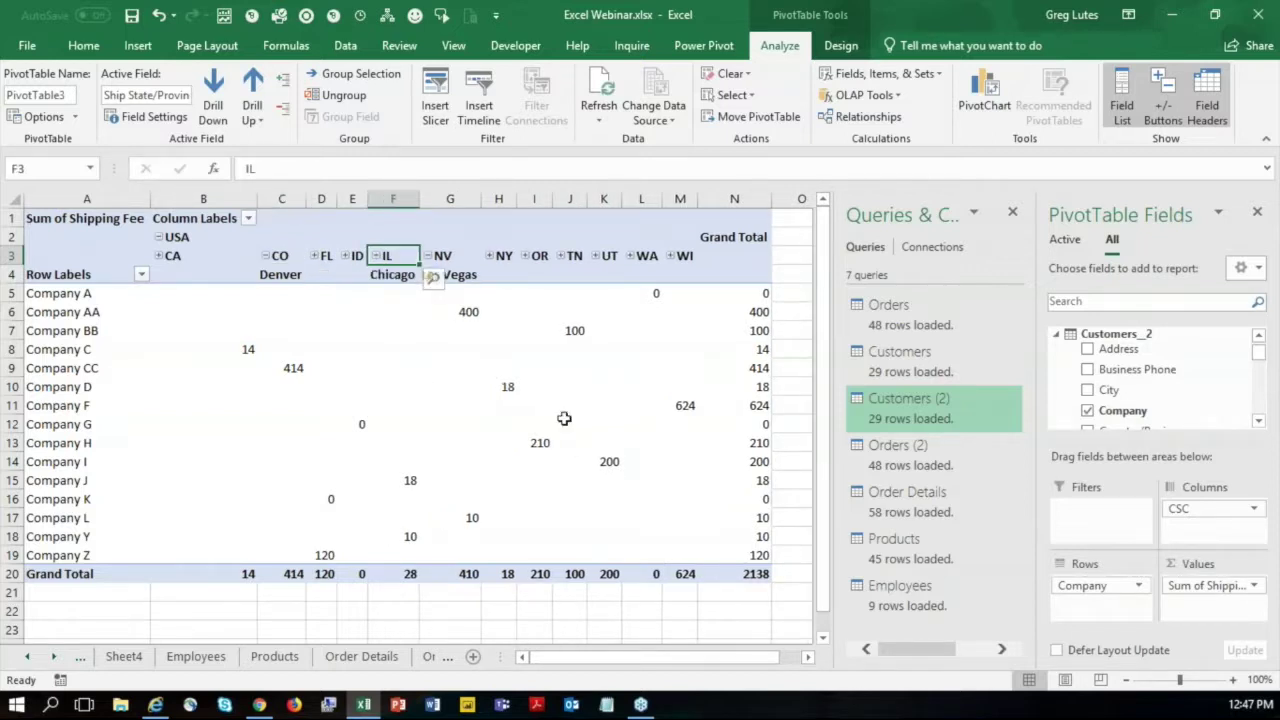
pyautogui.click(346, 256)
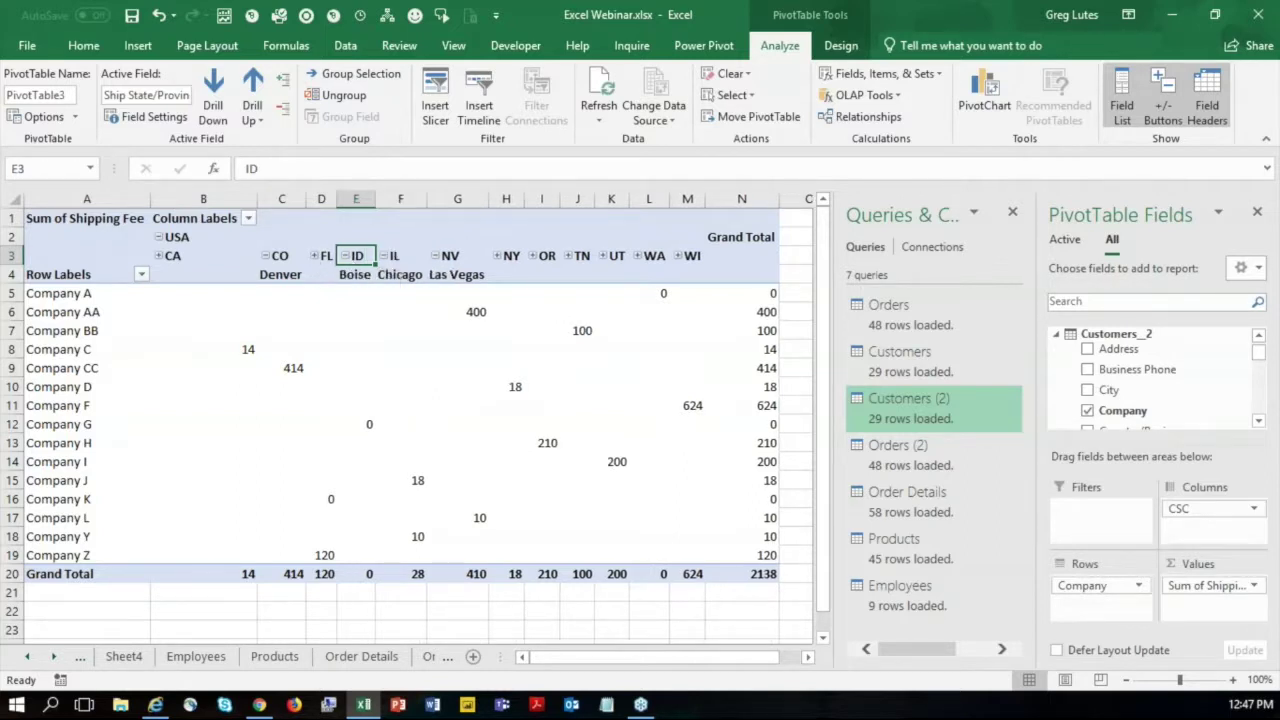
pyautogui.click(314, 256)
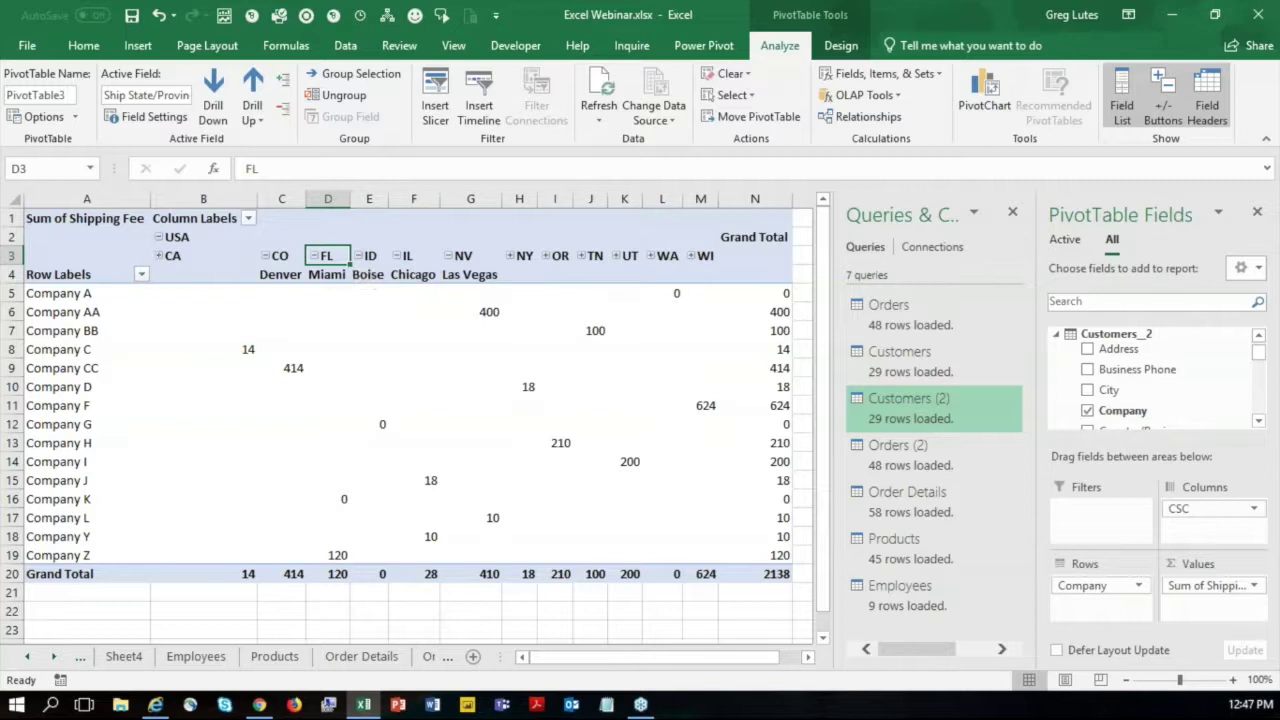
pyautogui.click(157, 256)
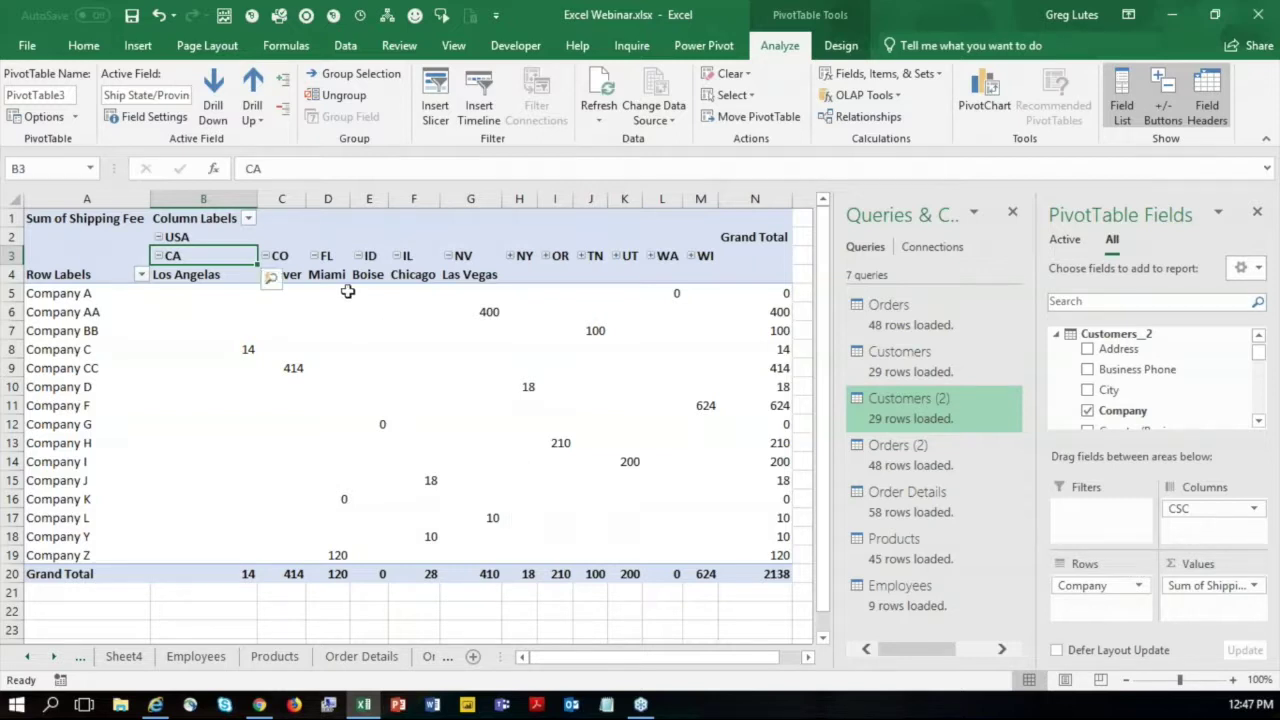
# Collapse and re-expand the entire state level at once, and collapse the hierarchy back to the country level.
pyautogui.click(283, 112)
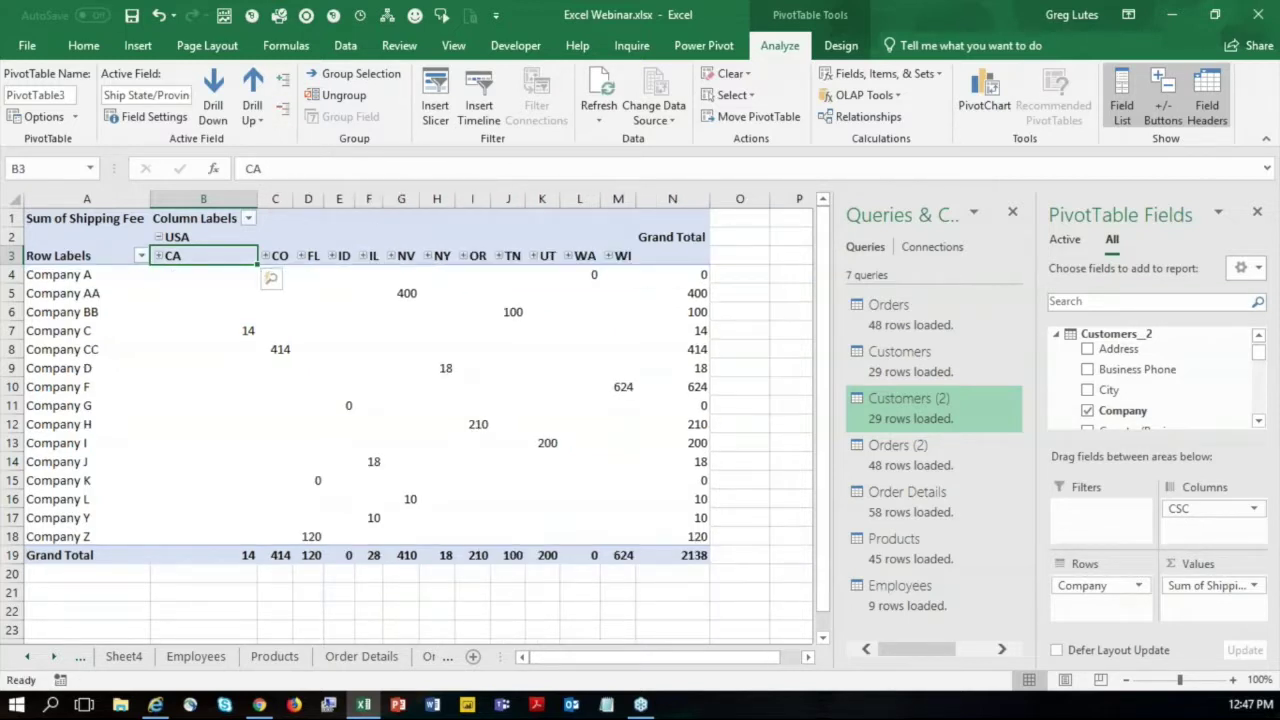
pyautogui.click(284, 90)
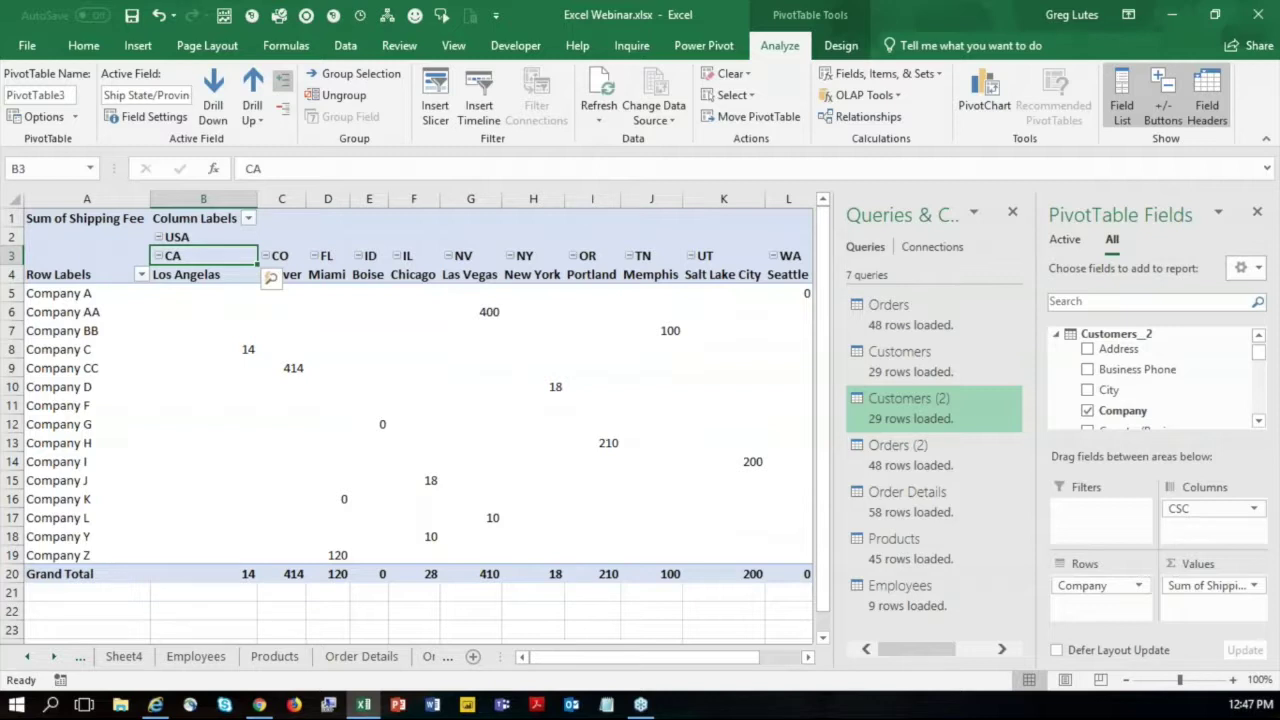
pyautogui.click(284, 108)
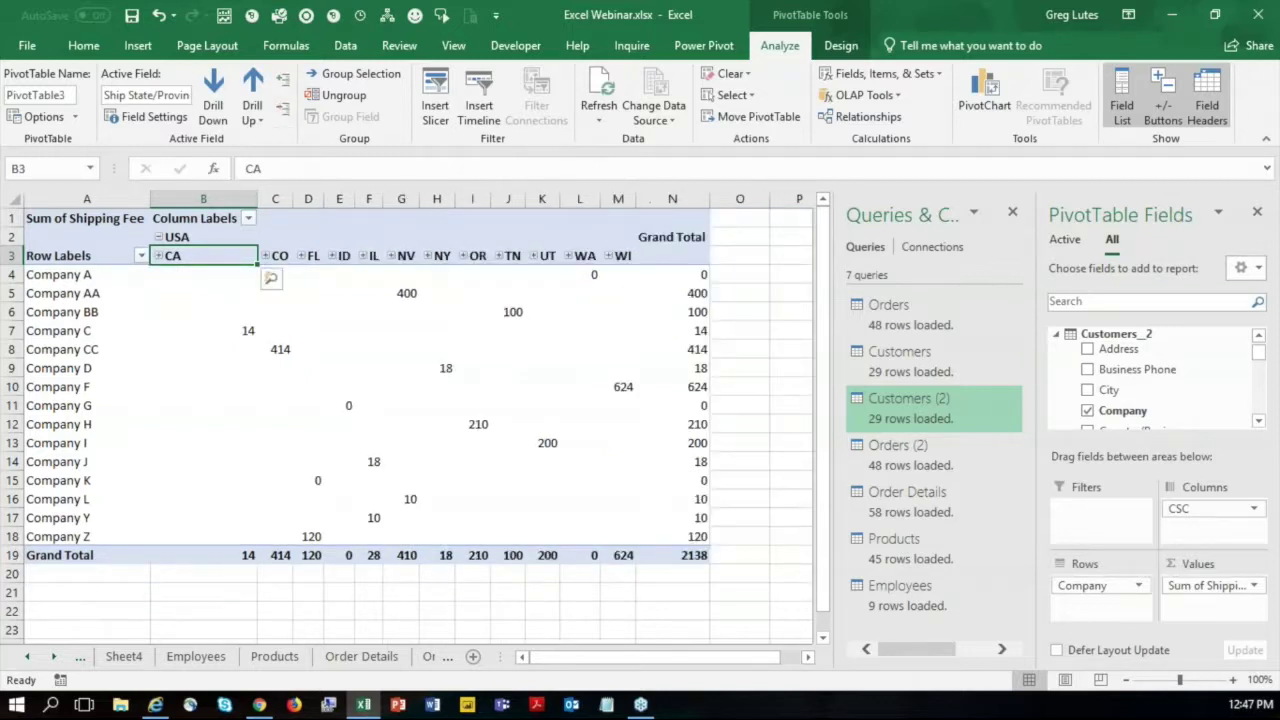
pyautogui.click(180, 237)
pyautogui.click(285, 110)
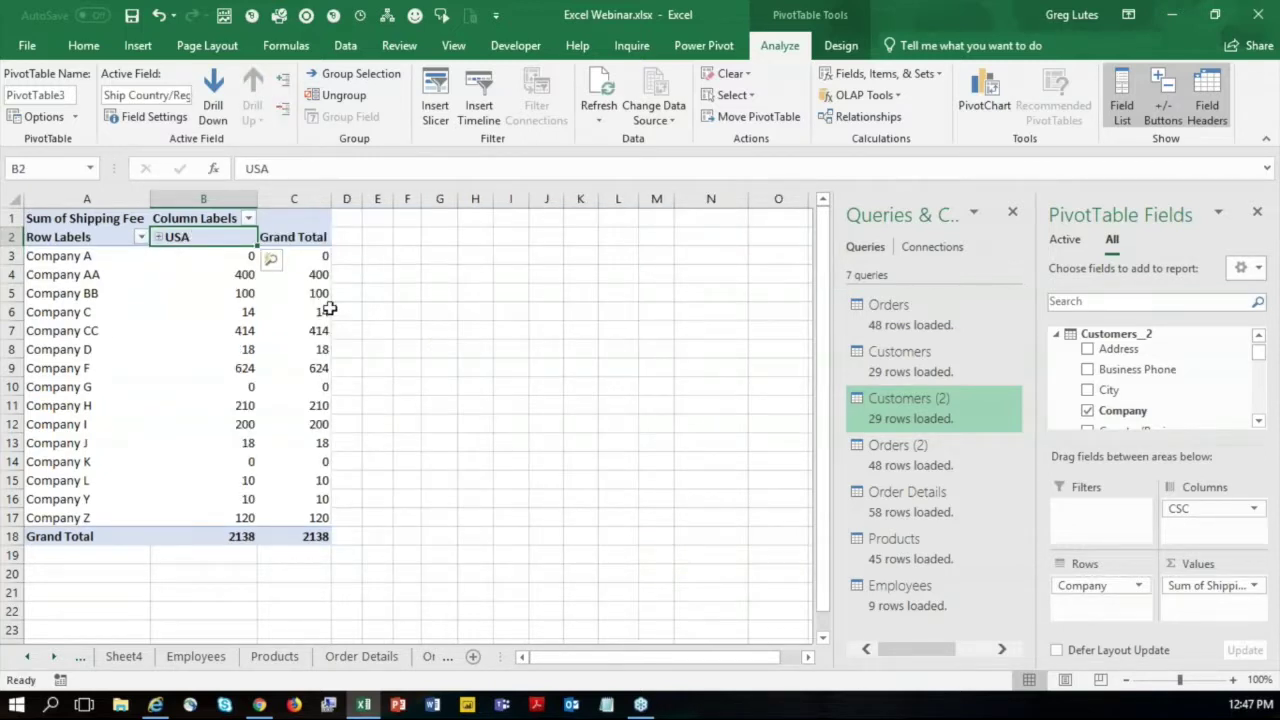
# Format the Sum of Shipping Fee values in the PivotTable as Currency with the $ symbol and 2 decimal places.
pyautogui.click(289, 334)
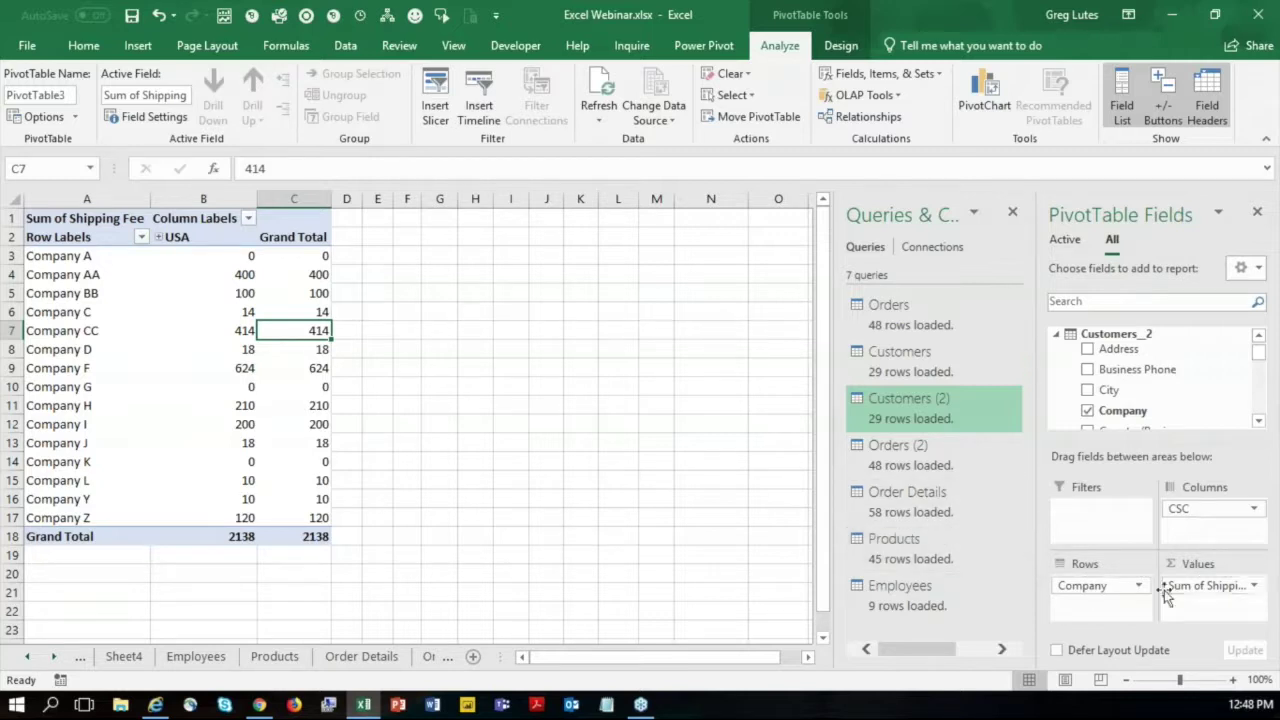
pyautogui.click(1255, 586)
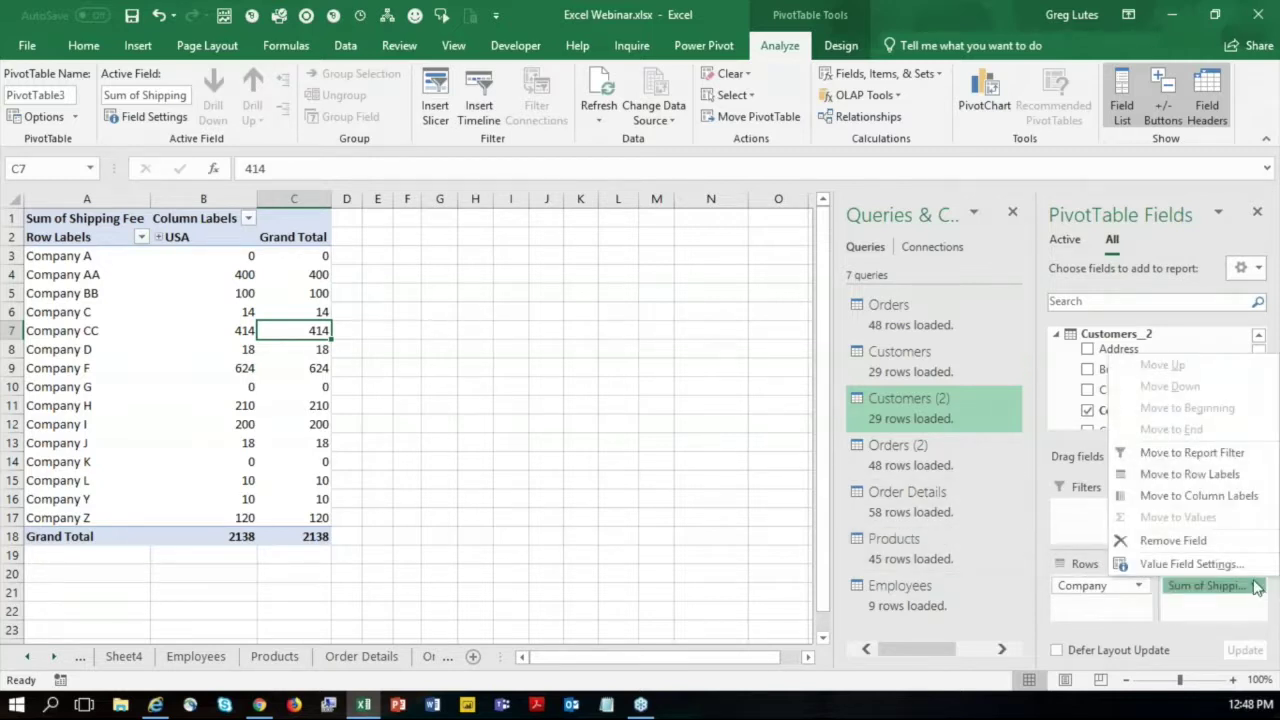
pyautogui.click(1215, 563)
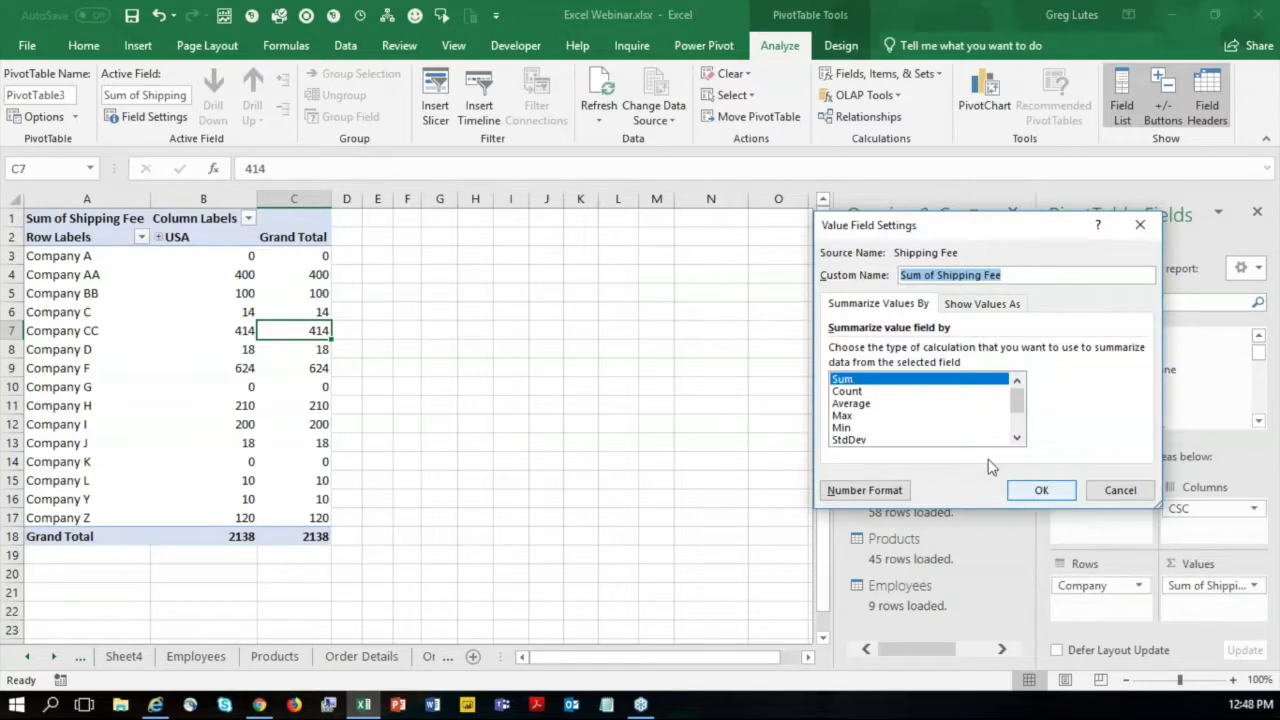
pyautogui.click(864, 491)
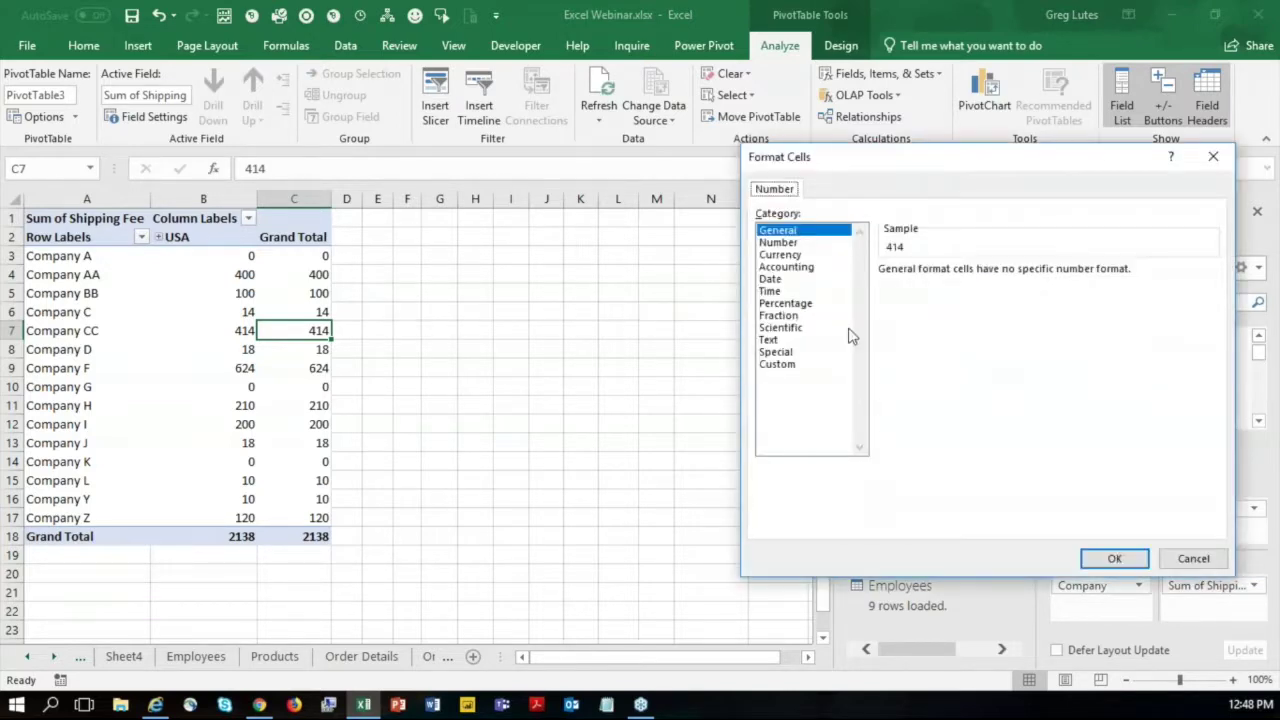
pyautogui.click(782, 255)
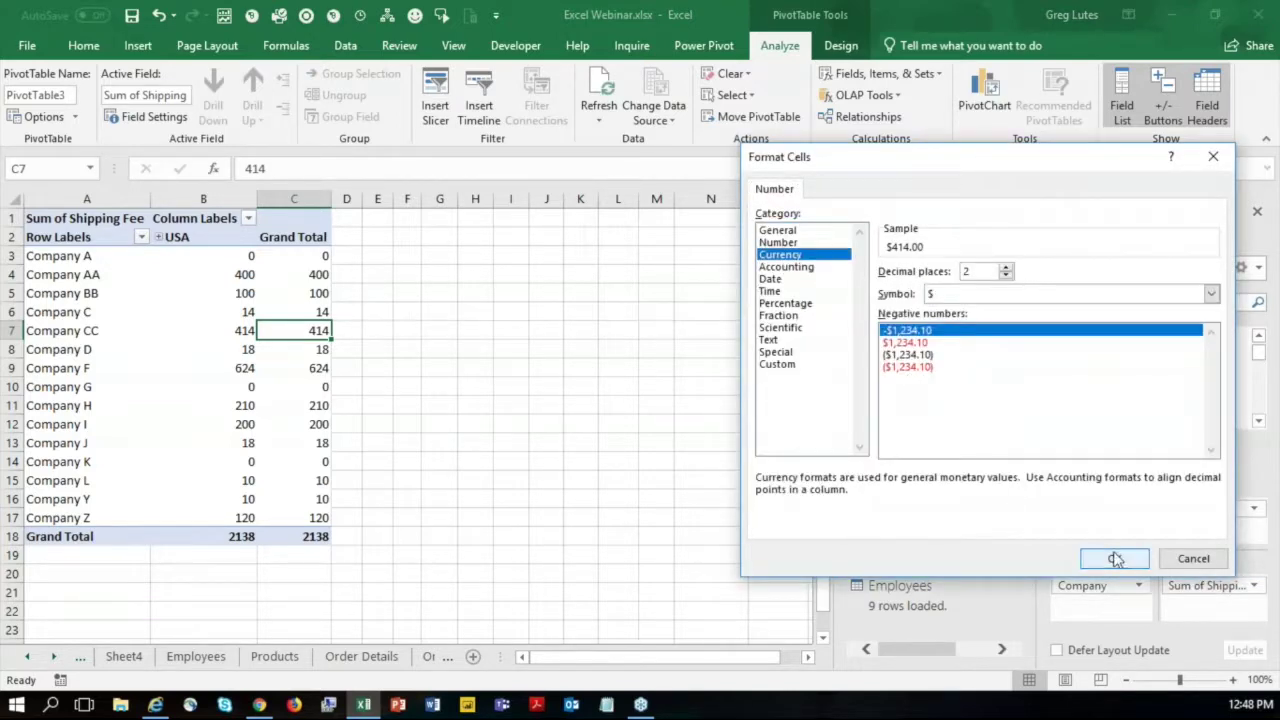
pyautogui.click(1136, 564)
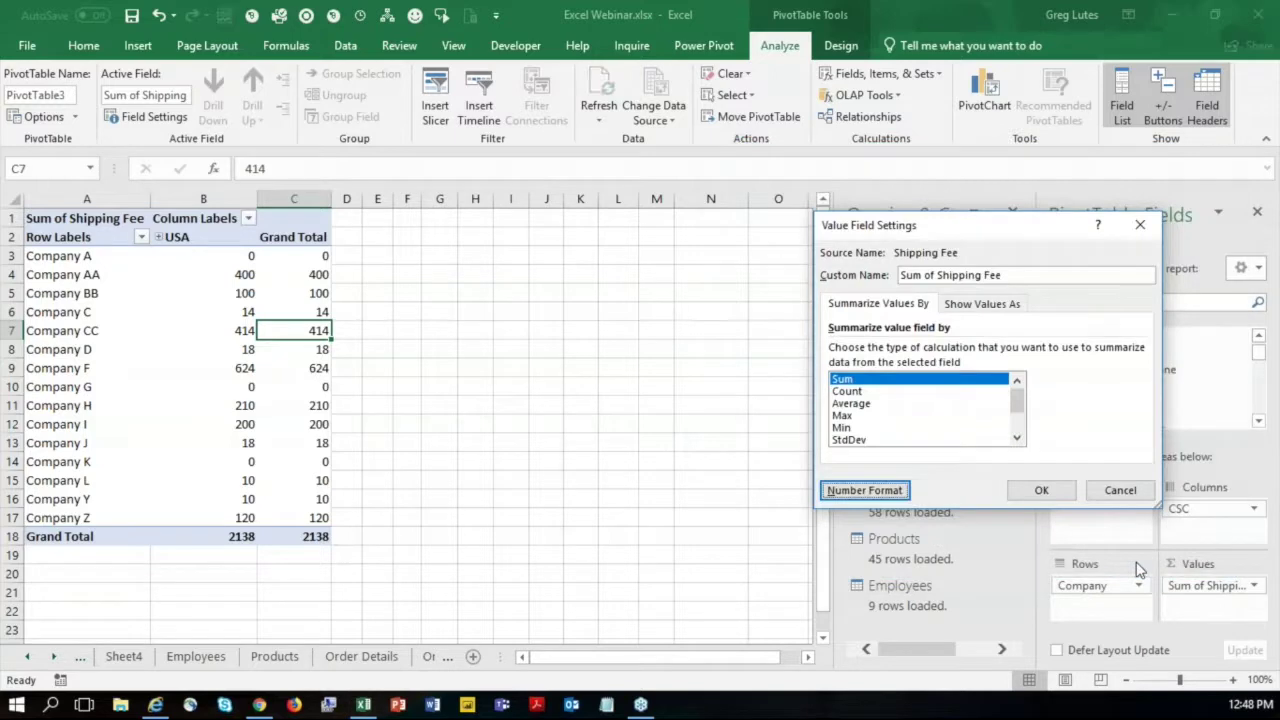
pyautogui.click(1038, 489)
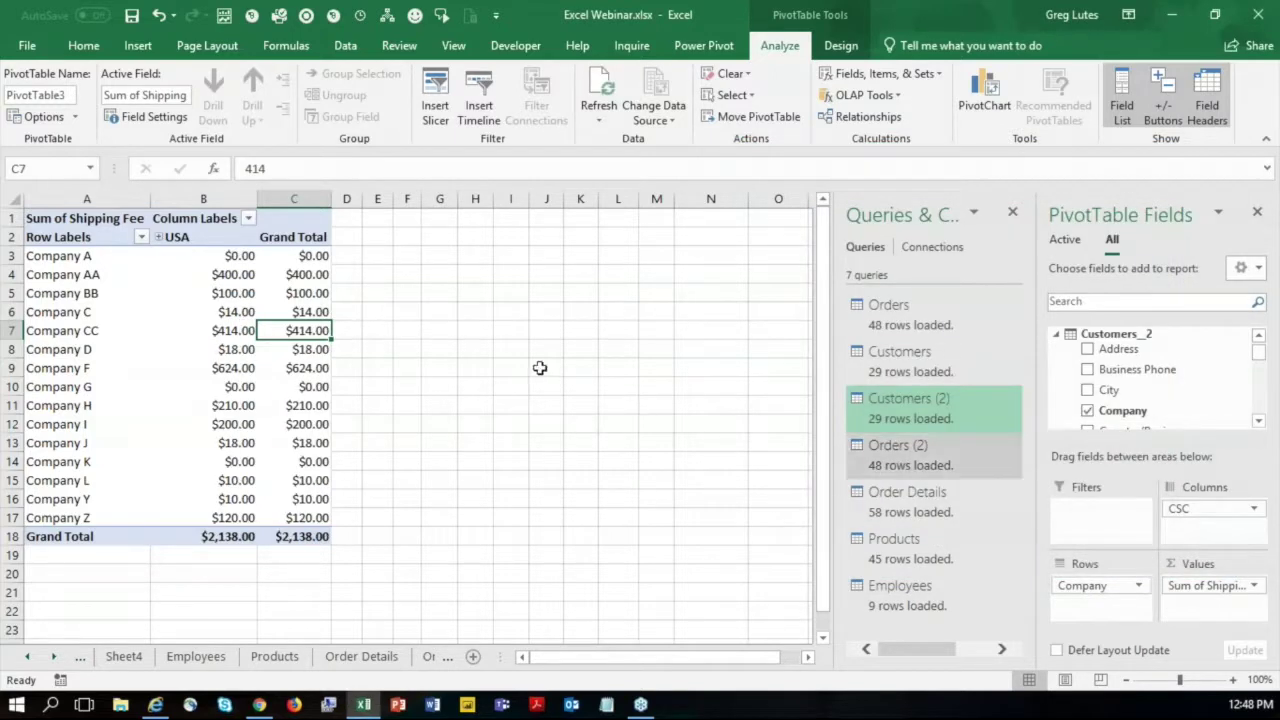
# Drill through Company F's USA shipping fee to its detail records, look across all their columns, and return to the PivotTable on Sheet13.
pyautogui.click(236, 280)
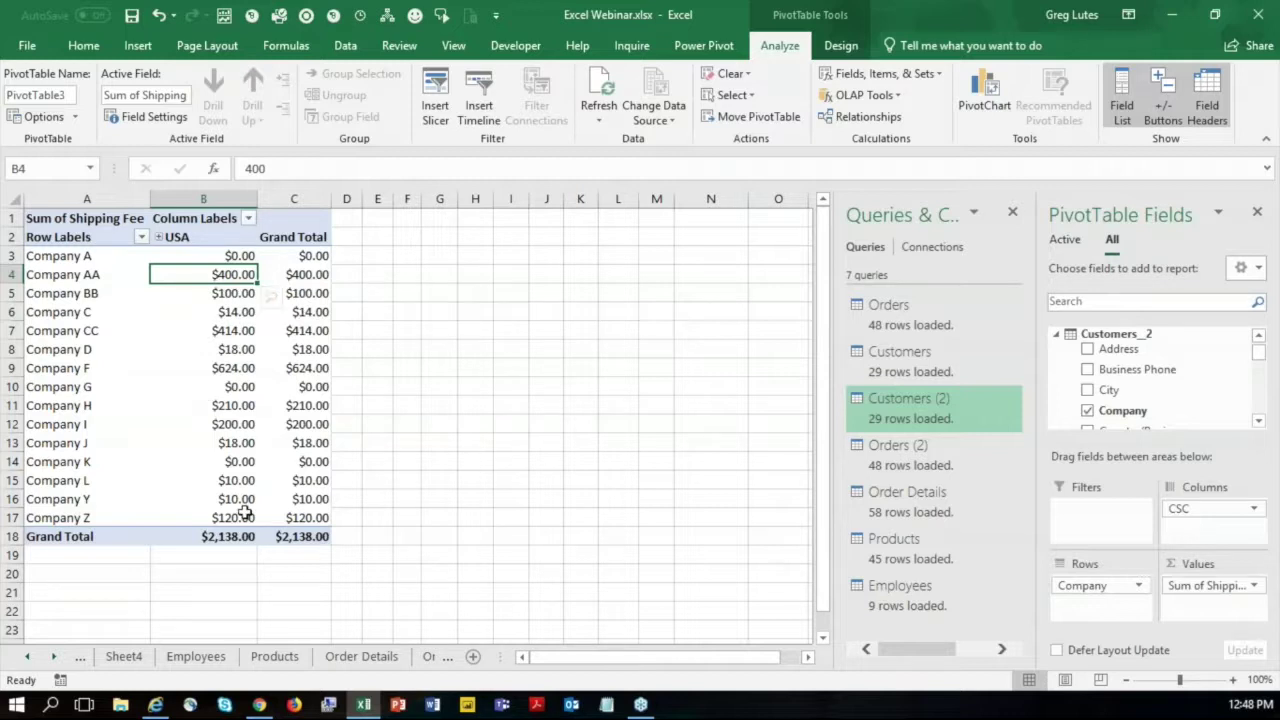
pyautogui.click(215, 367)
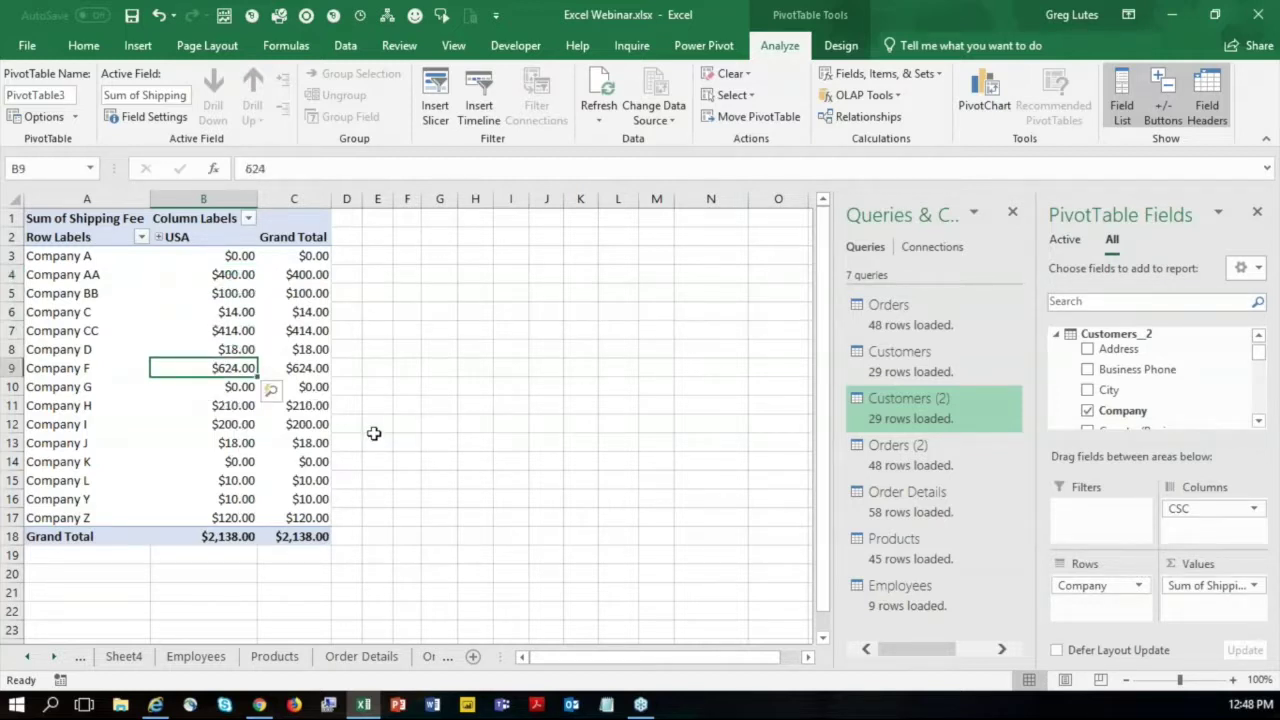
pyautogui.moveTo(206, 366)
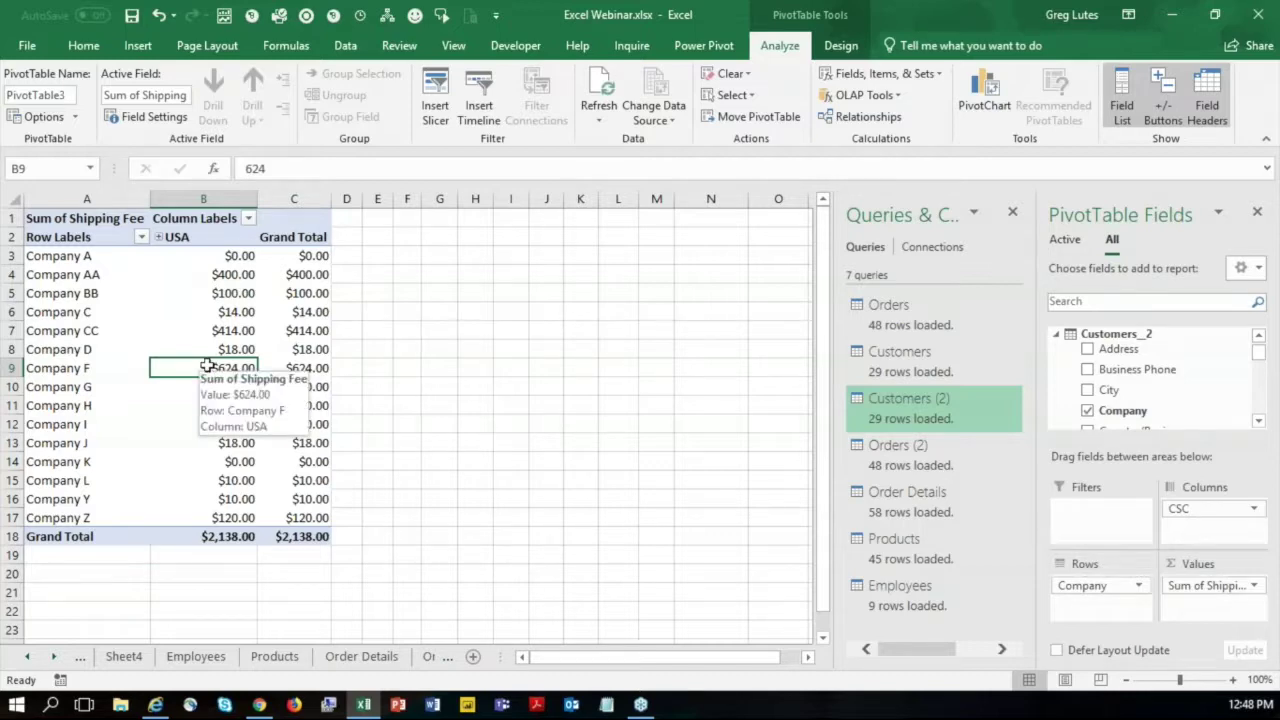
pyautogui.doubleClick(206, 366)
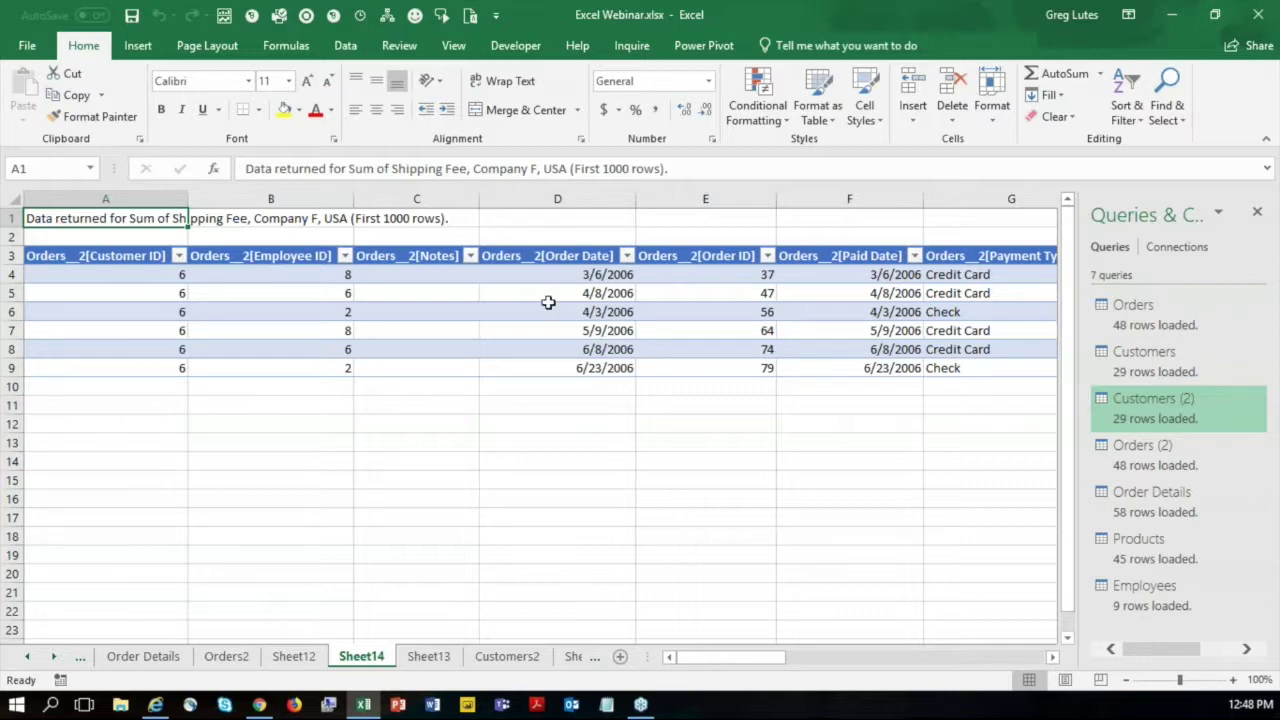
pyautogui.click(690, 288)
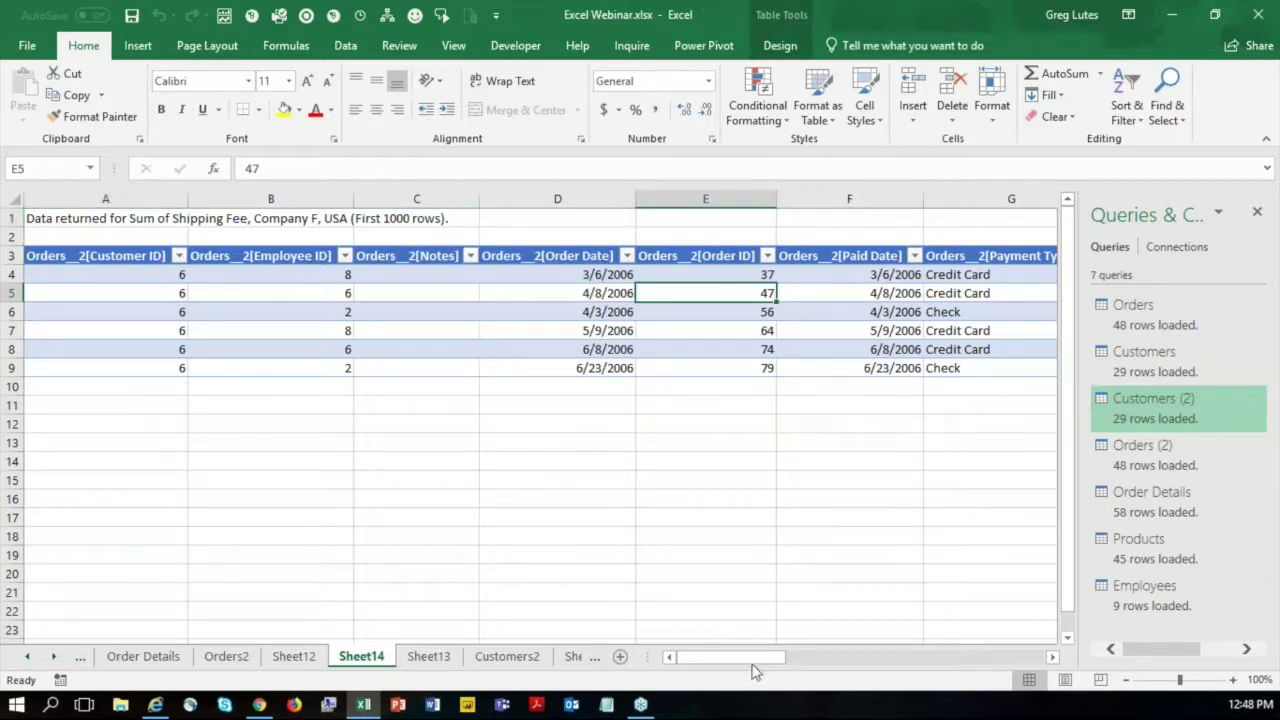
pyautogui.moveTo(752, 664); pyautogui.dragTo(985, 650)
pyautogui.moveTo(985, 657); pyautogui.dragTo(693, 683)
pyautogui.click(428, 659)
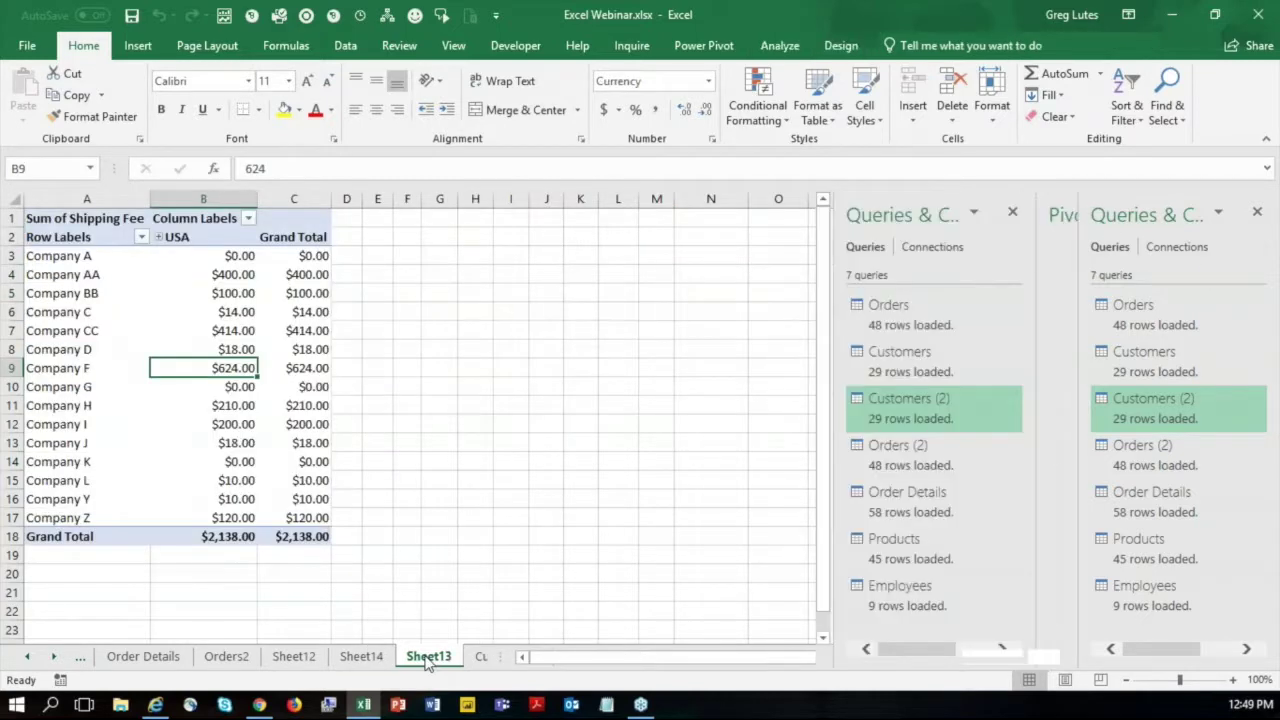
# Drill through Company AA's USA shipping fee to its detail records, check their customer, employee and order date, and return to Sheet13.
pyautogui.click(184, 290)
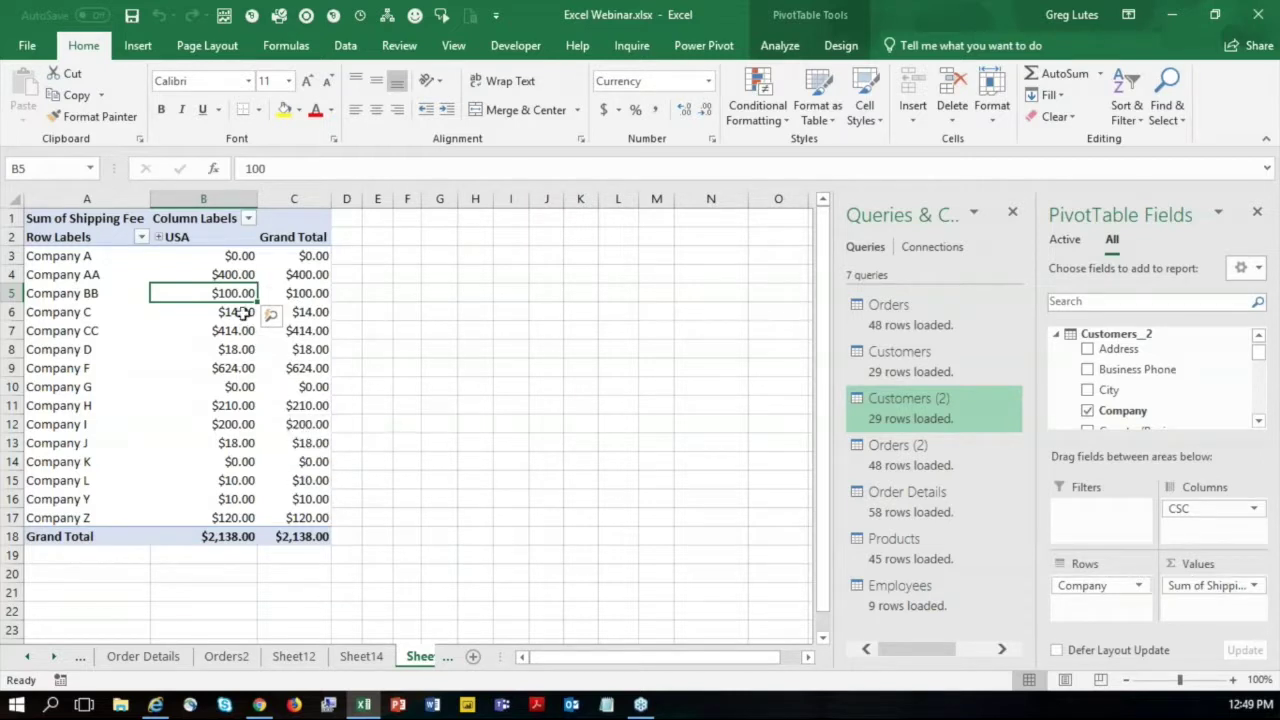
pyautogui.click(225, 272)
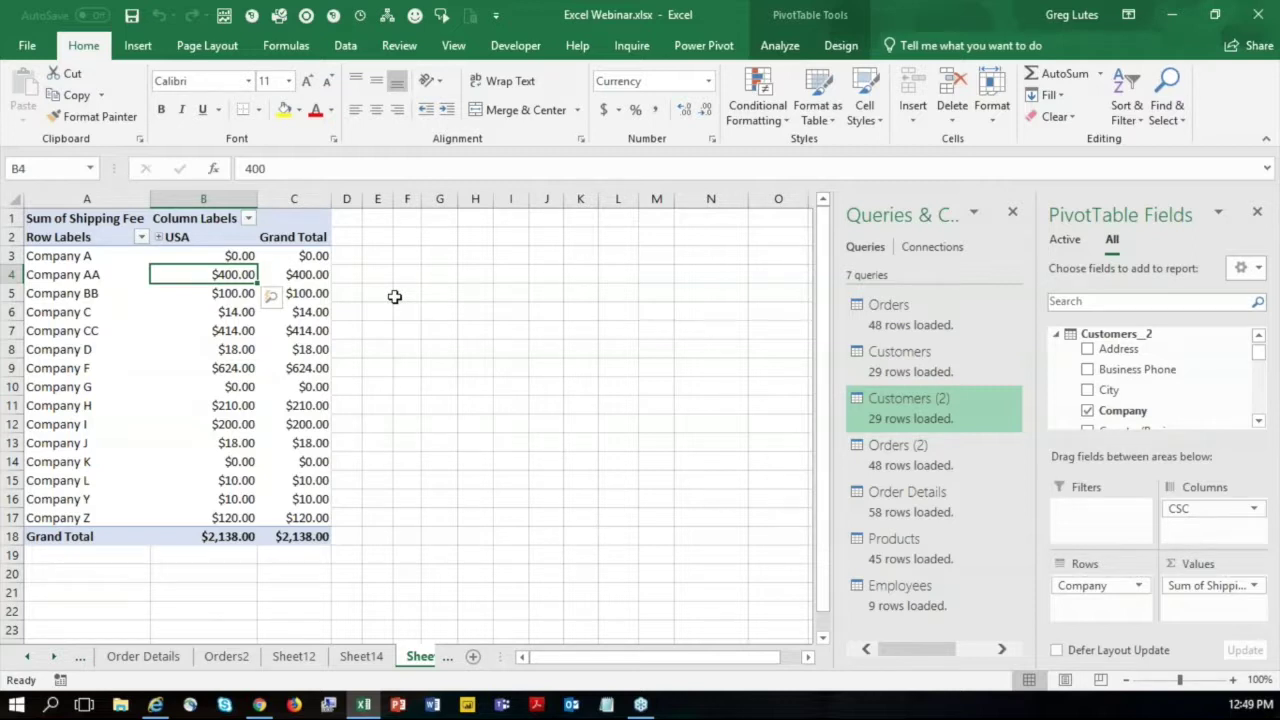
pyautogui.doubleClick(232, 274)
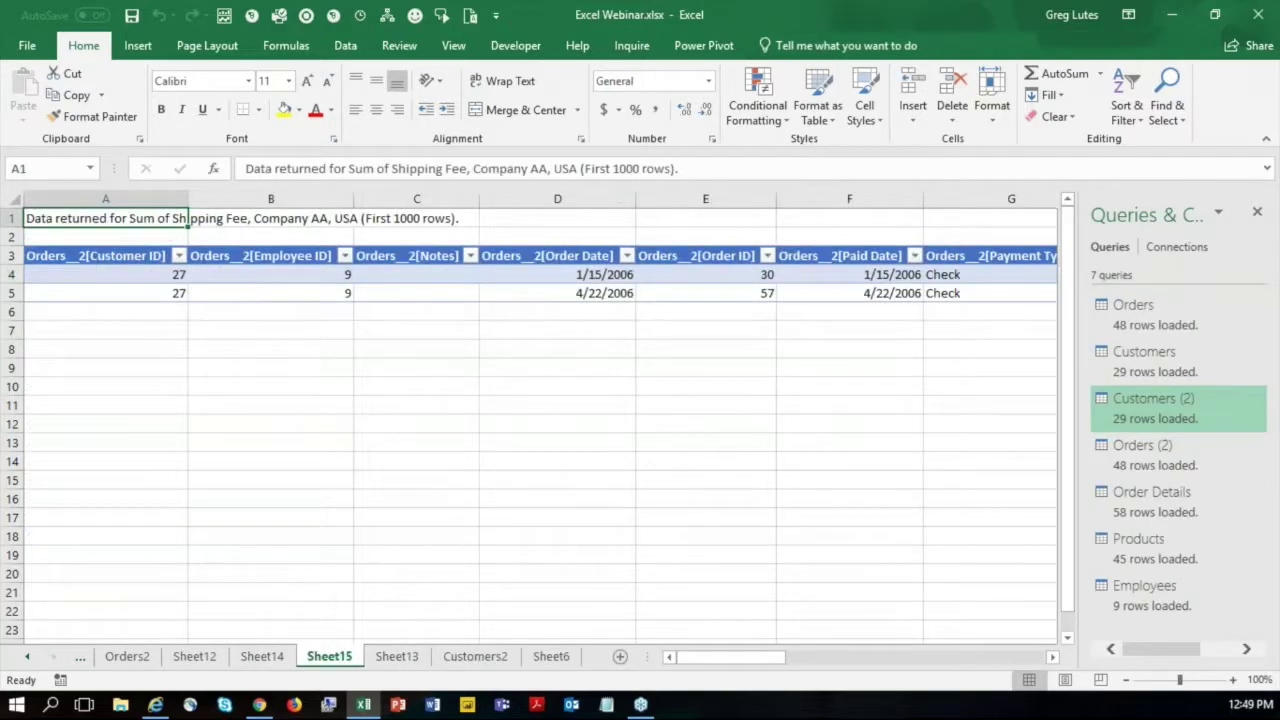
pyautogui.click(140, 272)
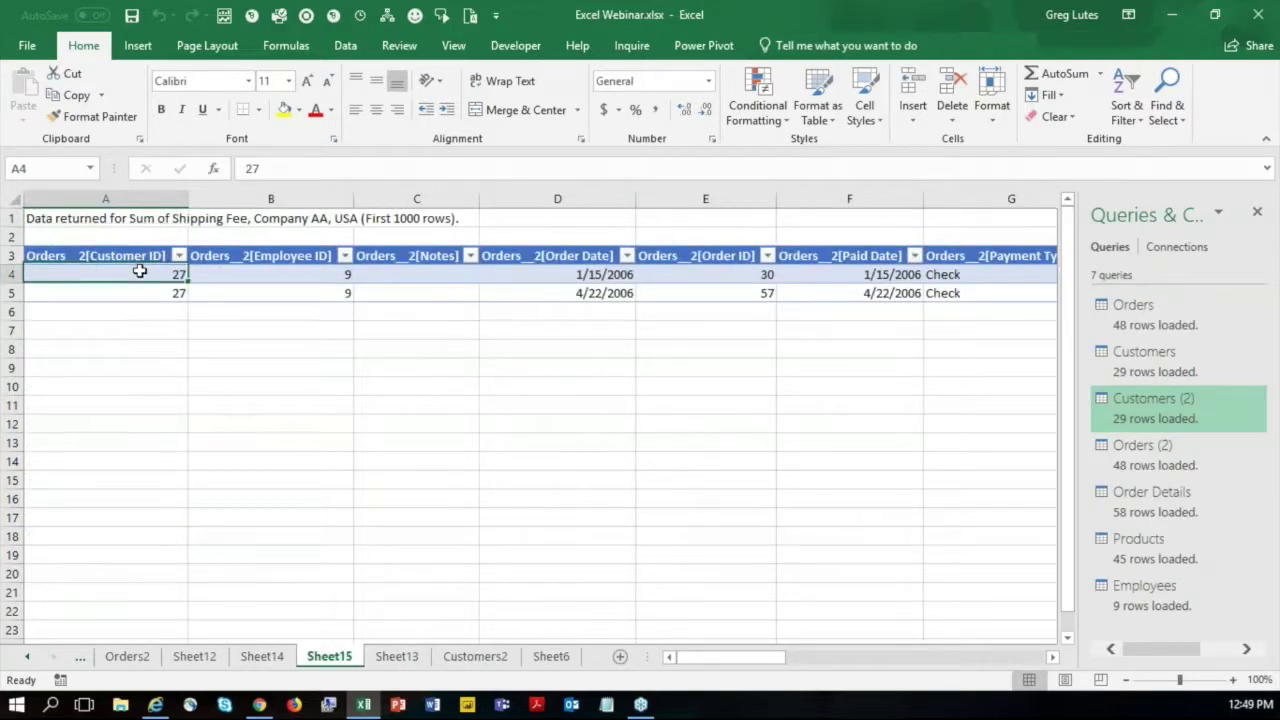
pyautogui.click(270, 266)
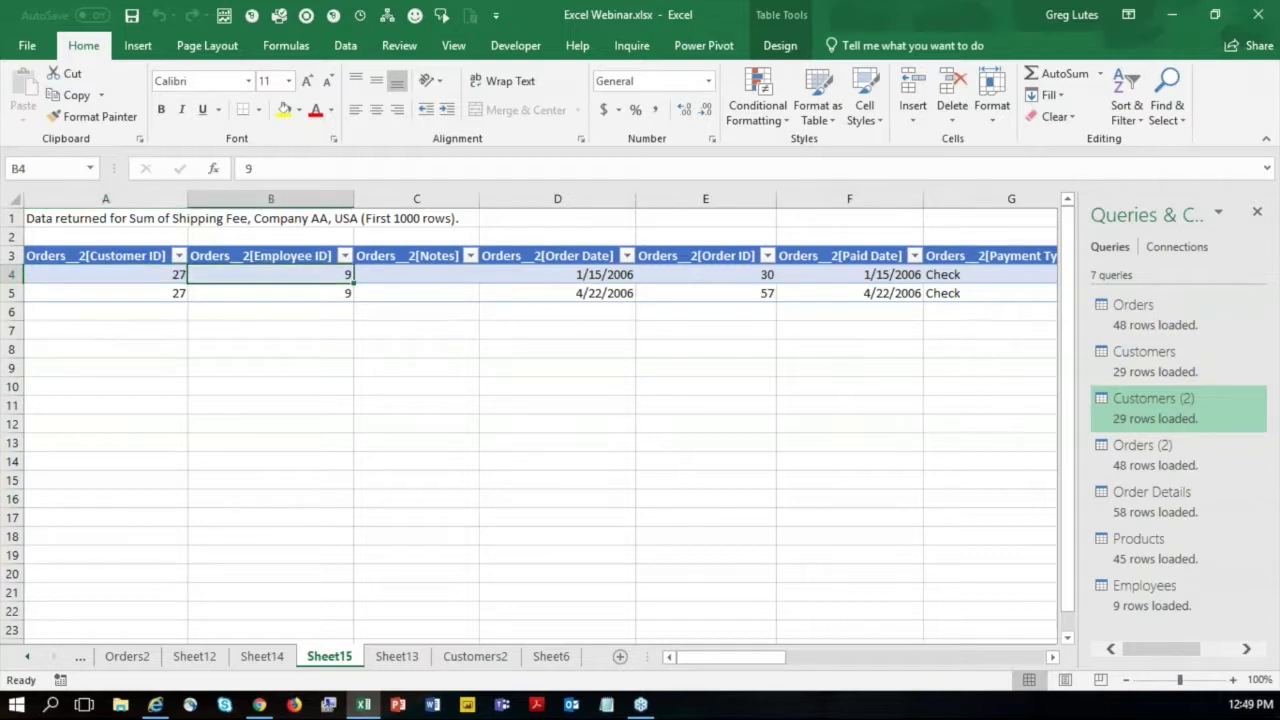
pyautogui.click(560, 268)
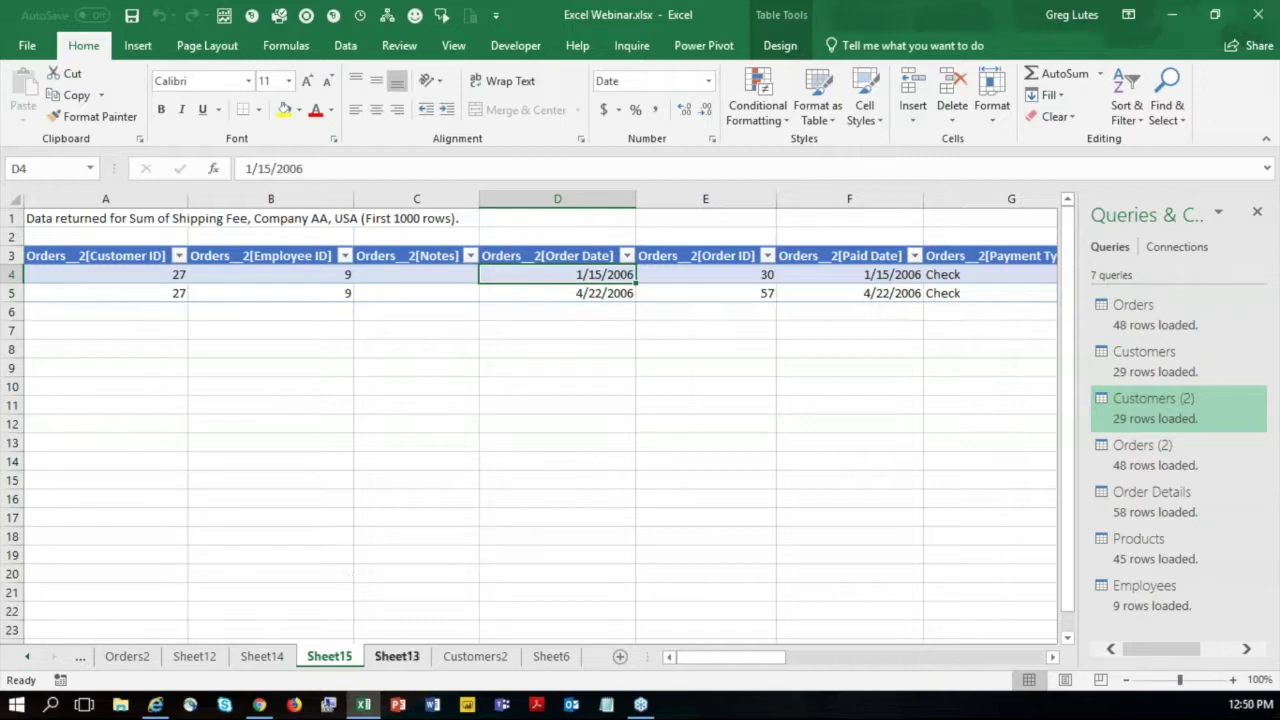
pyautogui.click(403, 658)
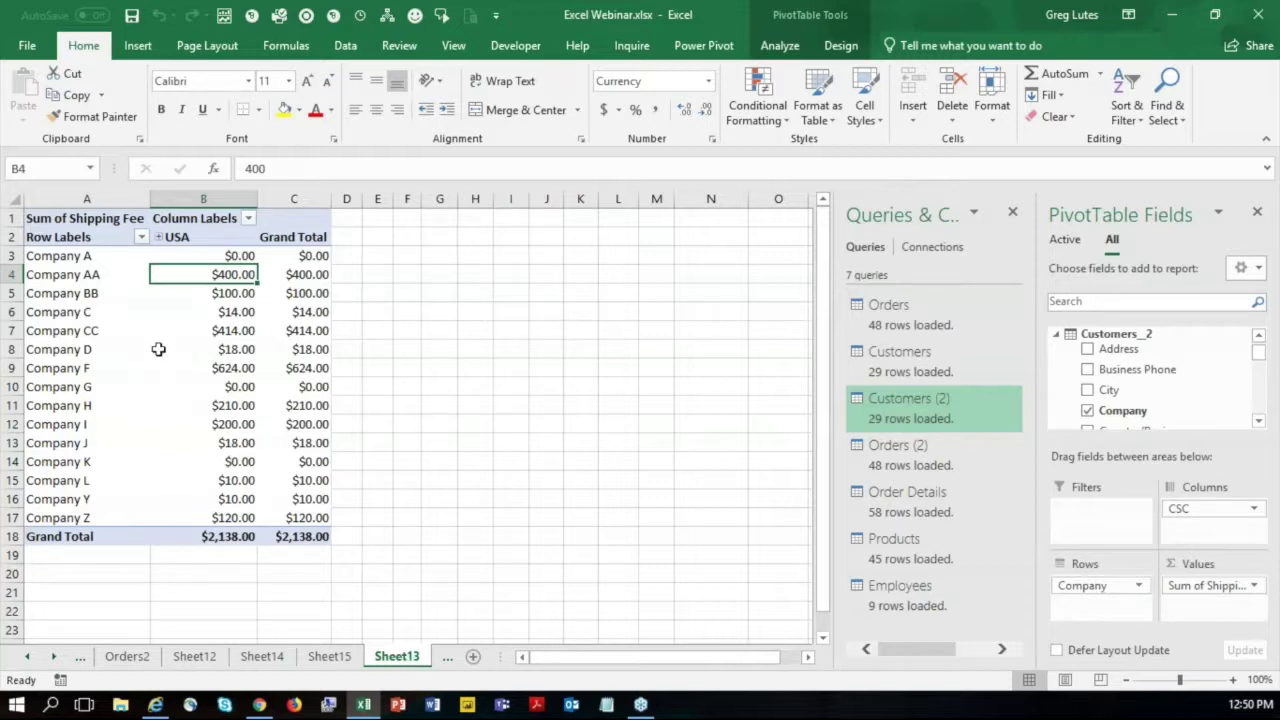
# Expand USA to its states in the column hierarchy, and expand CA to its cities.
pyautogui.moveTo(195, 255)
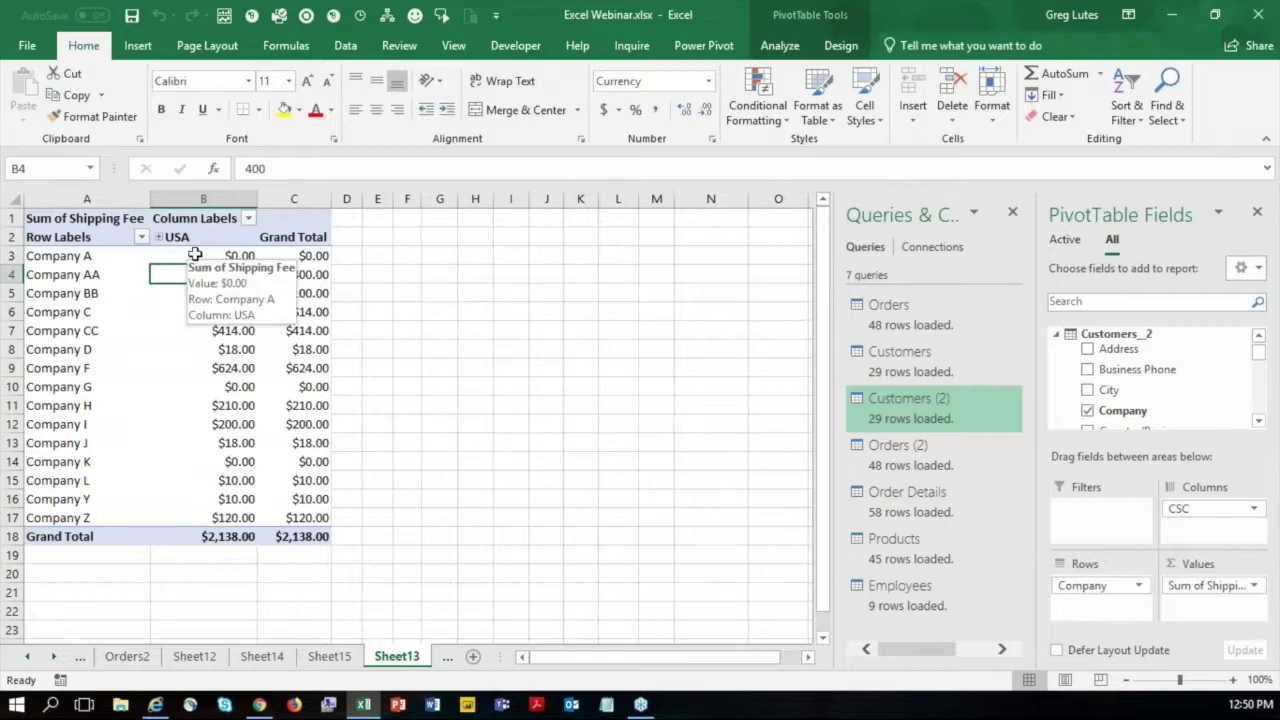
pyautogui.click(158, 237)
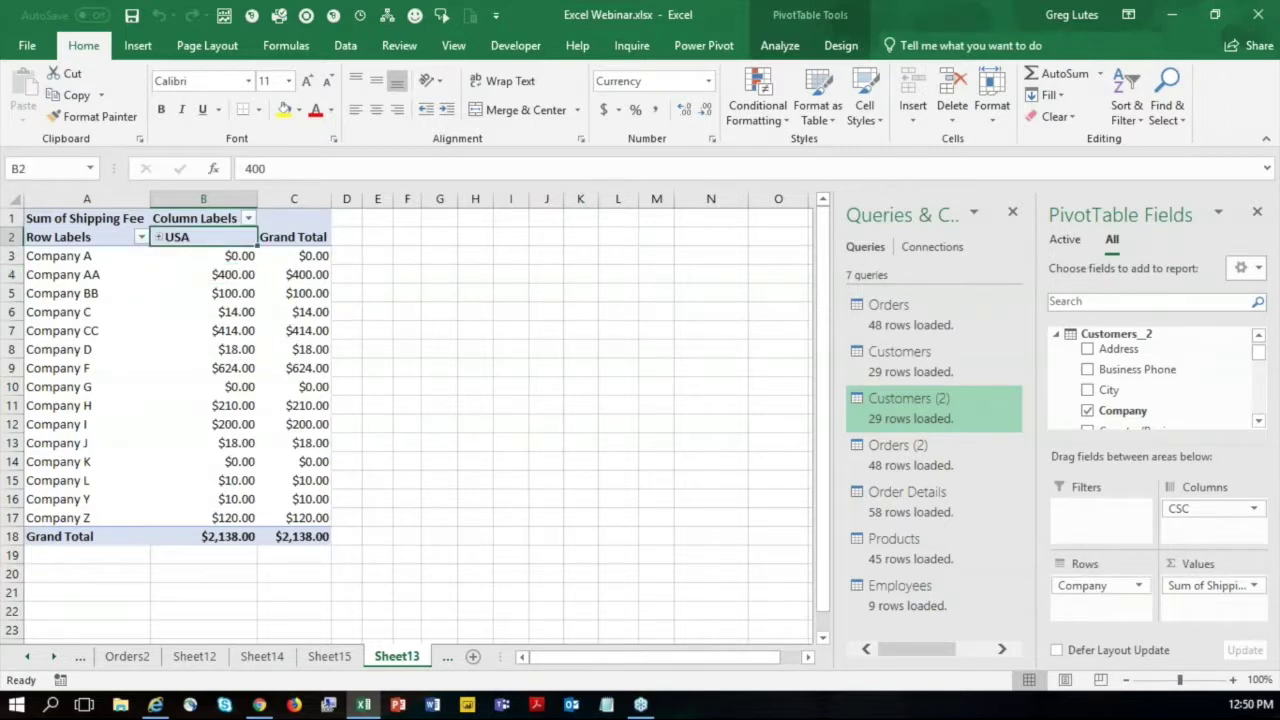
pyautogui.click(158, 256)
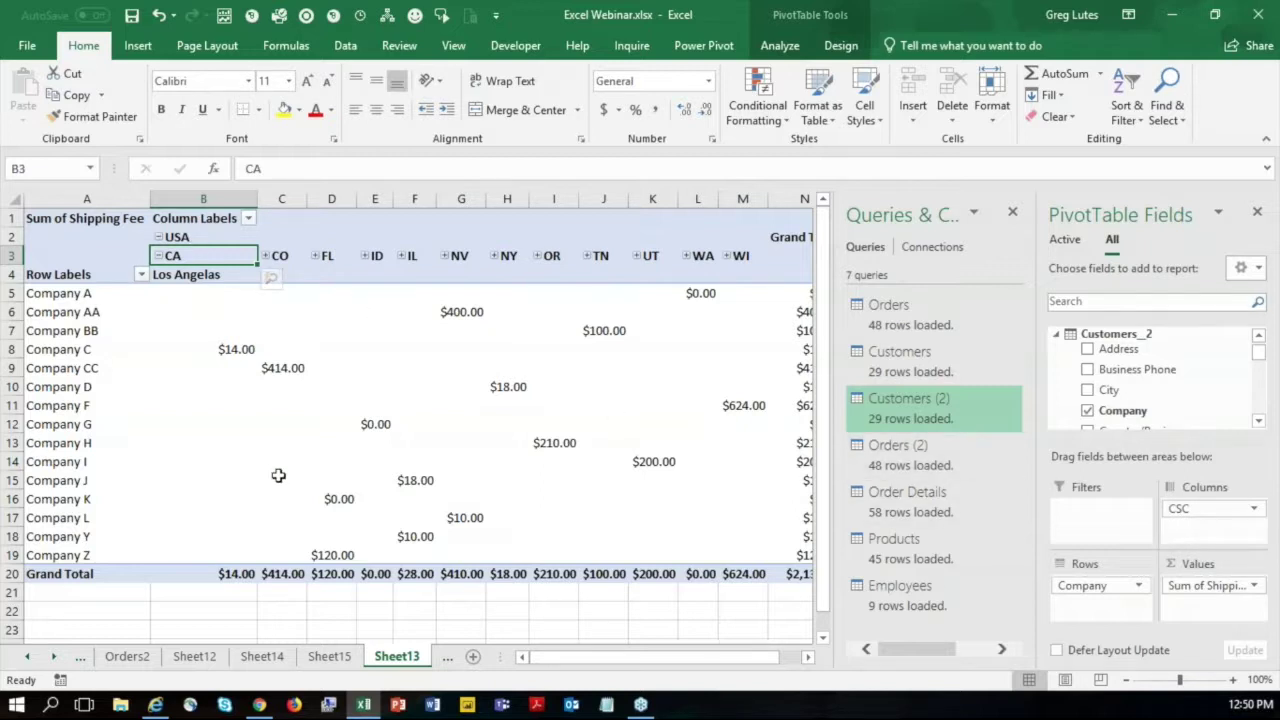
pyautogui.moveTo(278, 476)
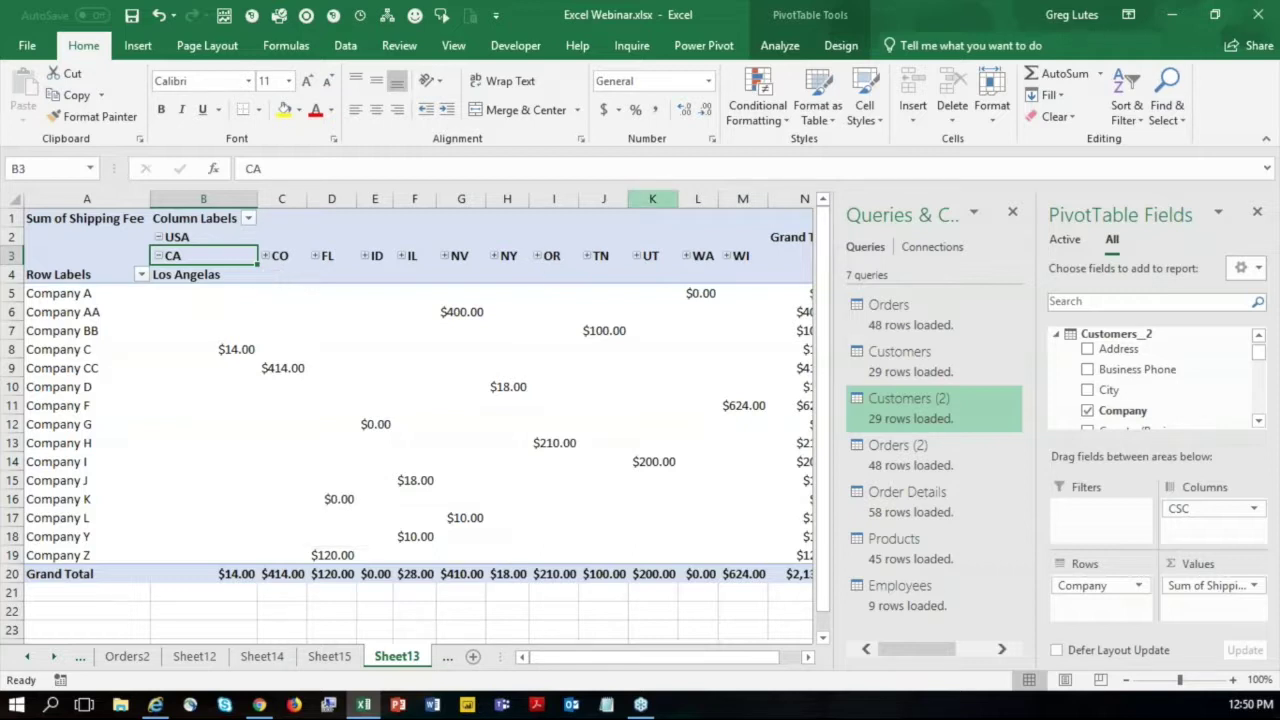
# Open the Power Pivot data model, examine the formula of the Line Total column in Order_Details, and return to the workbook.
pyautogui.click(699, 47)
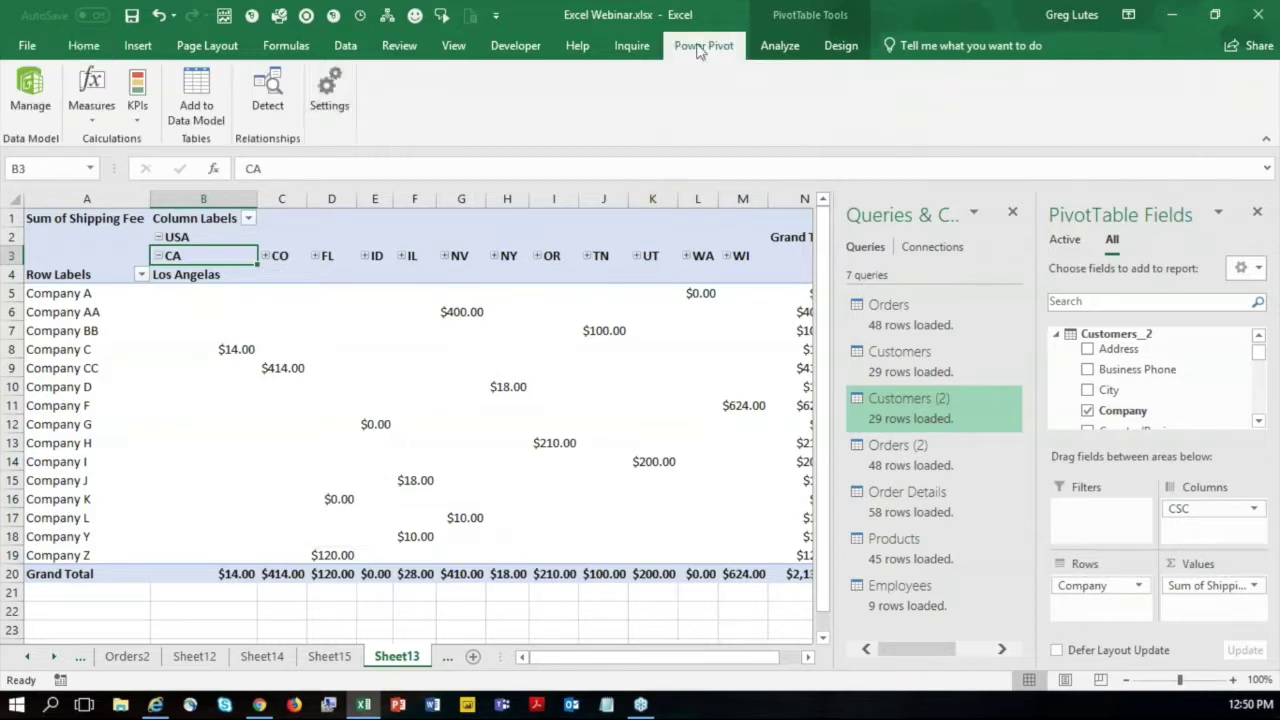
pyautogui.click(24, 98)
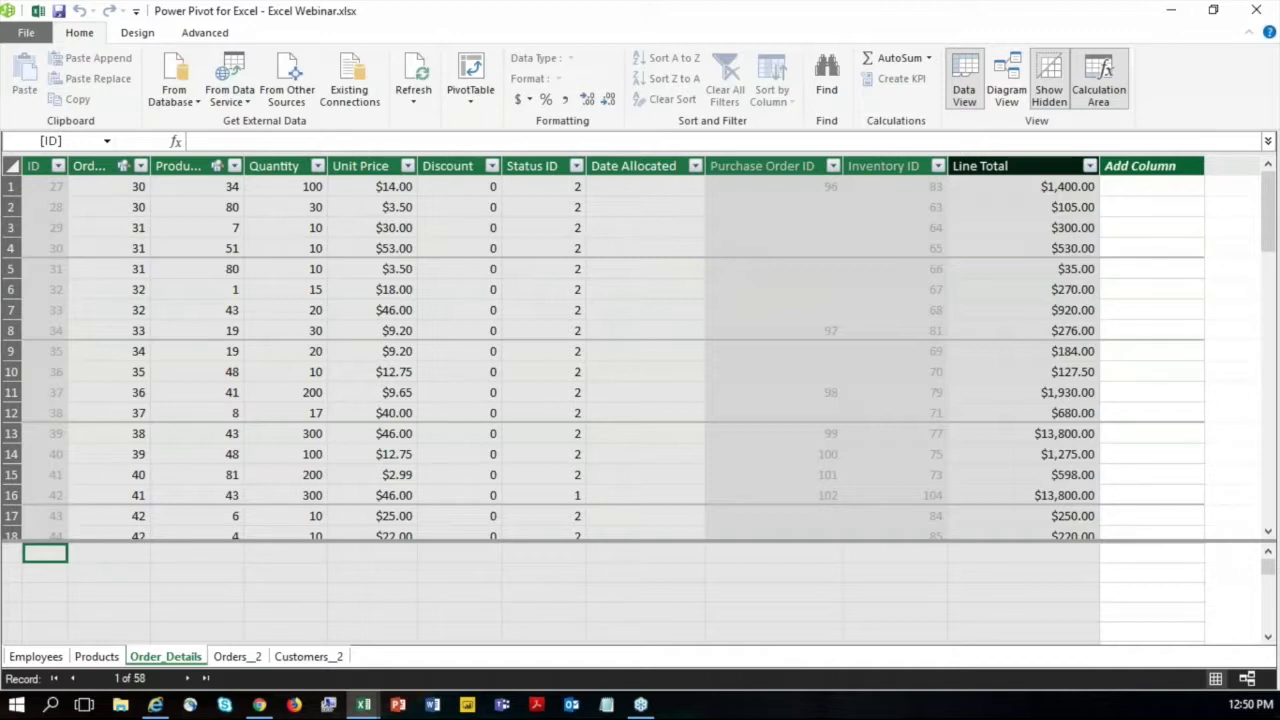
pyautogui.click(1043, 190)
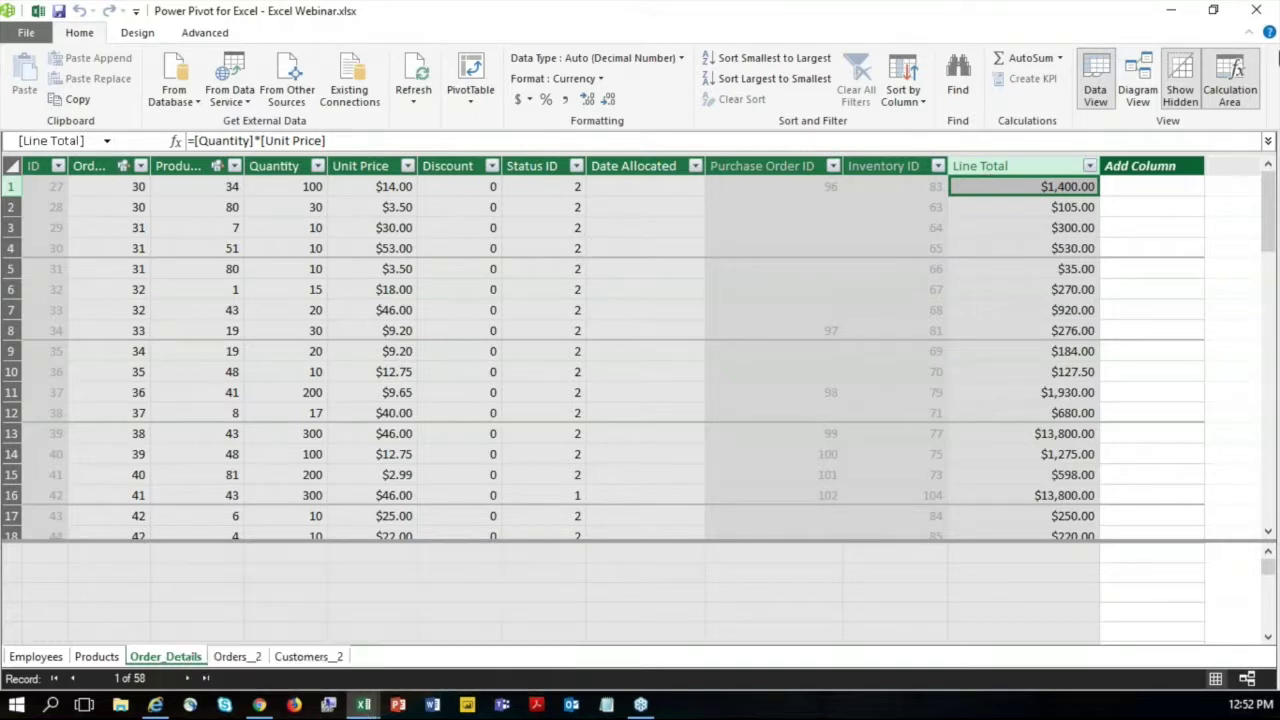
pyautogui.click(1258, 10)
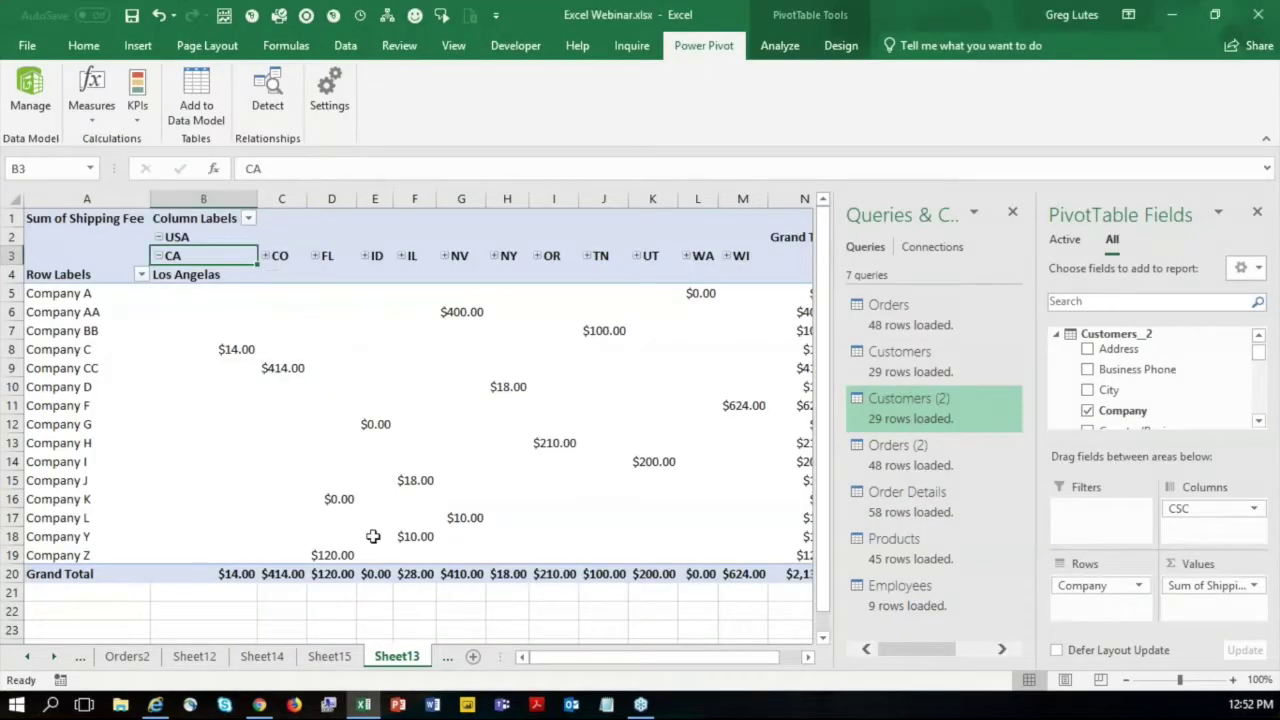
# Add a blank worksheet and review the file and online-service source types offered by Get Data.
pyautogui.click(473, 656)
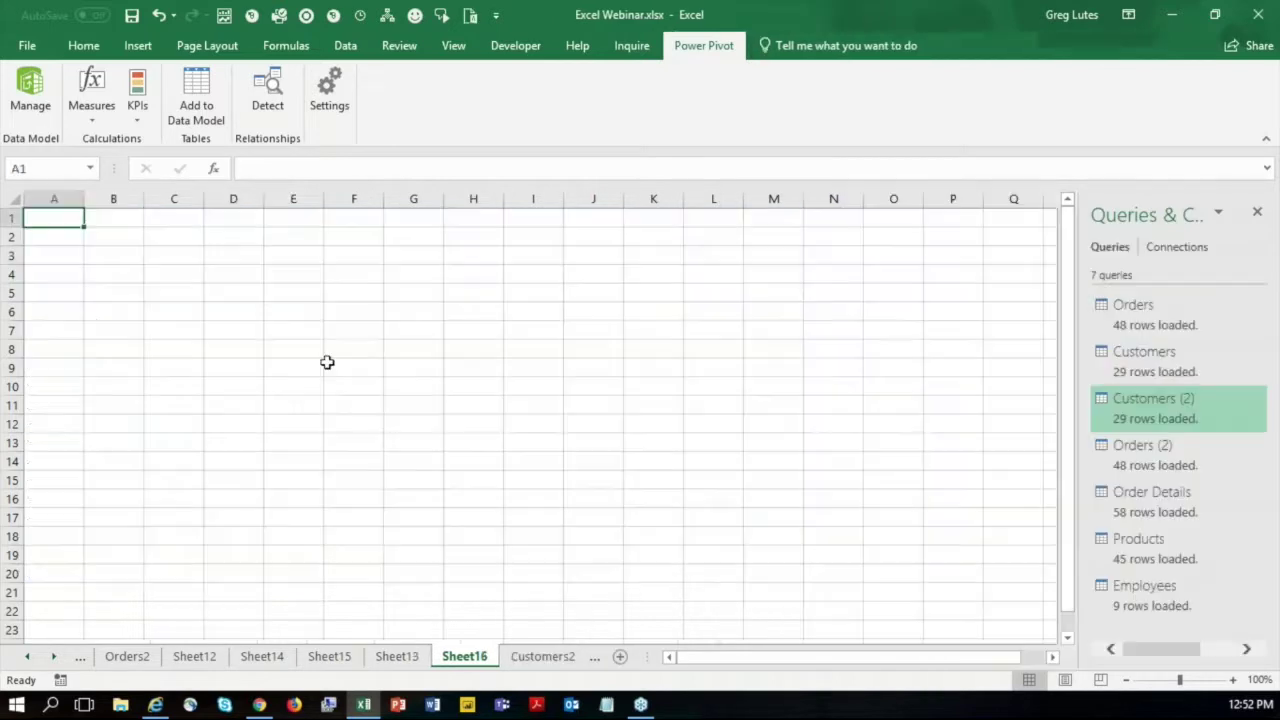
pyautogui.click(345, 46)
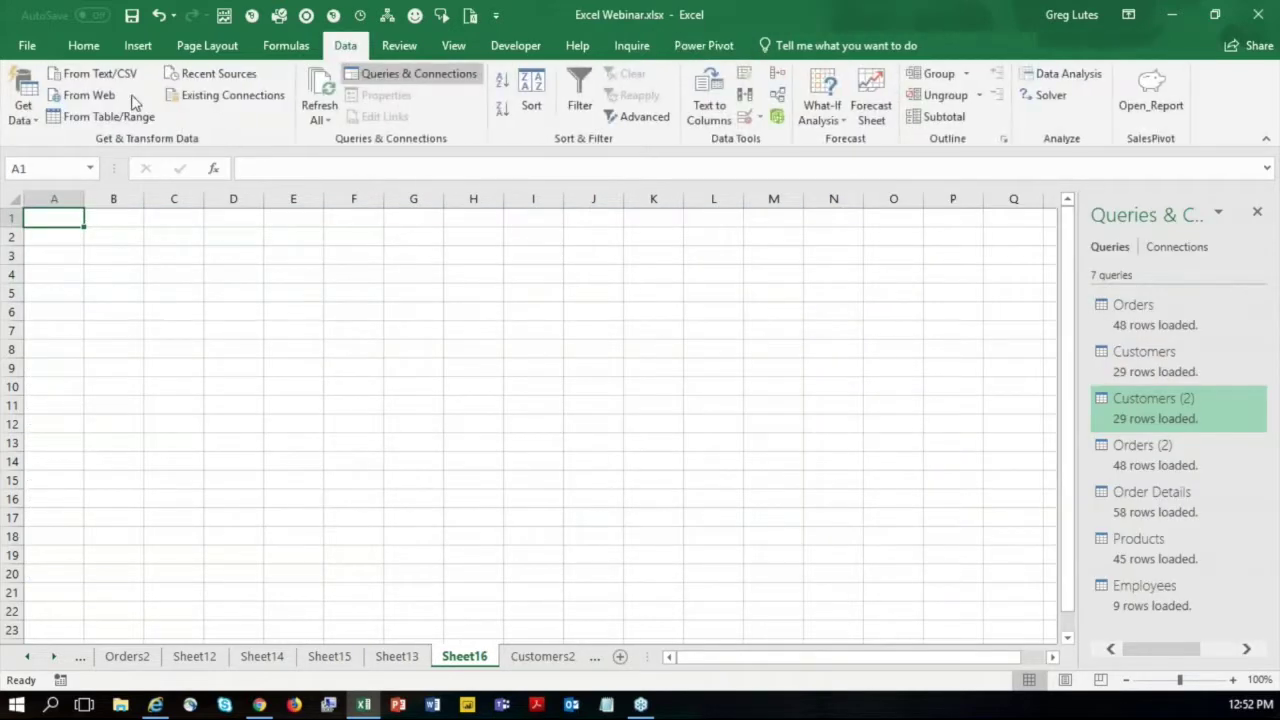
pyautogui.click(22, 100)
pyautogui.moveTo(111, 150)
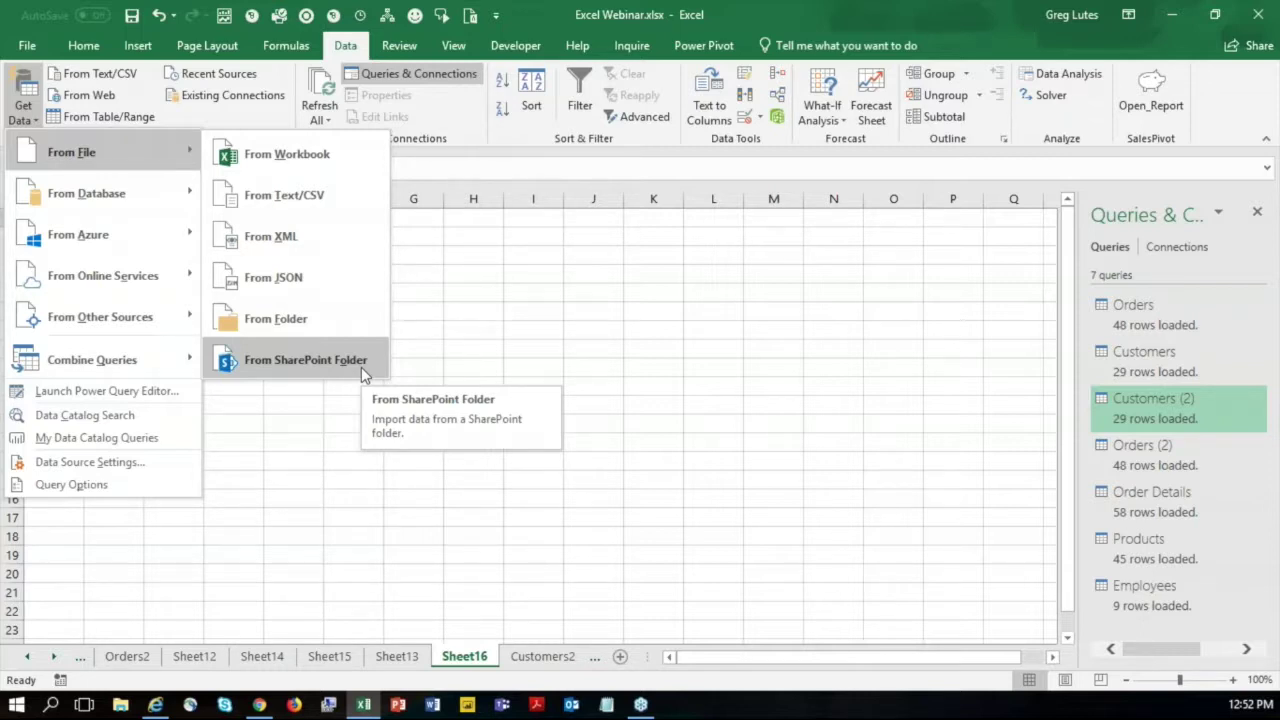
pyautogui.moveTo(115, 276)
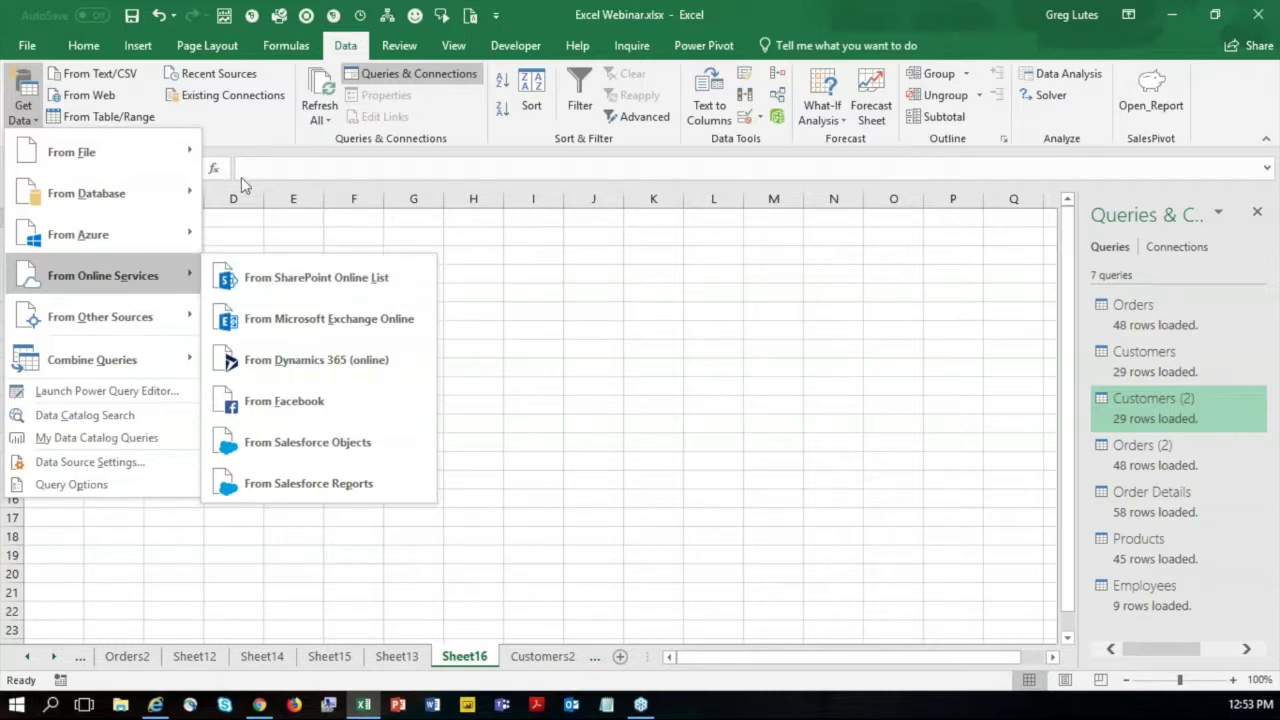
pyautogui.moveTo(133, 171)
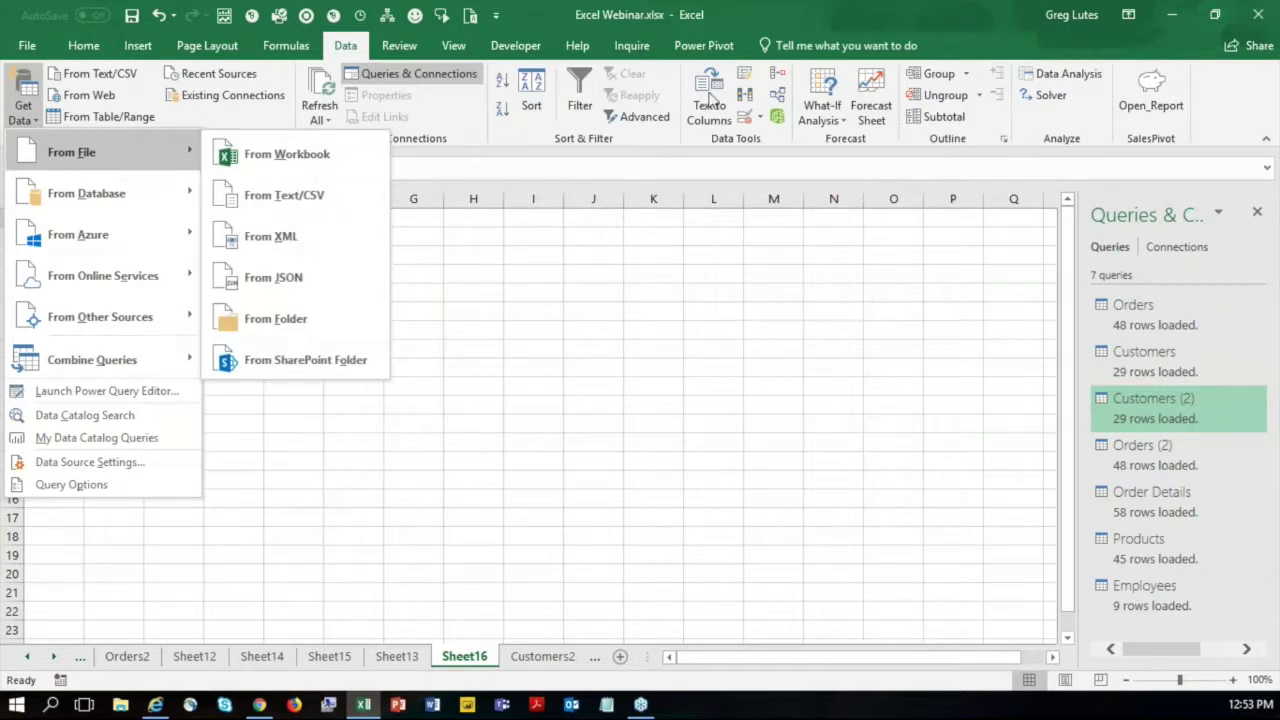
# Open the Power Pivot data model, review its database sources and the Table Import Wizard's source types including Excel File, and return to the workbook.
pyautogui.click(714, 47)
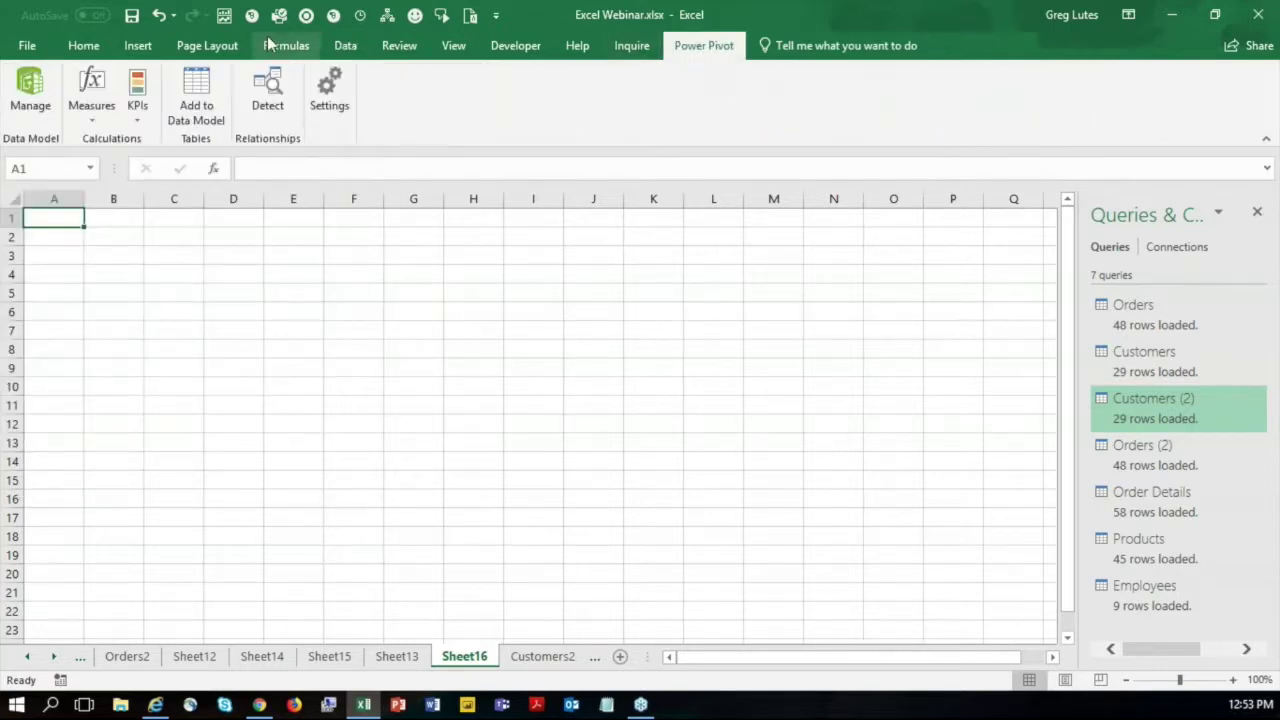
pyautogui.click(30, 90)
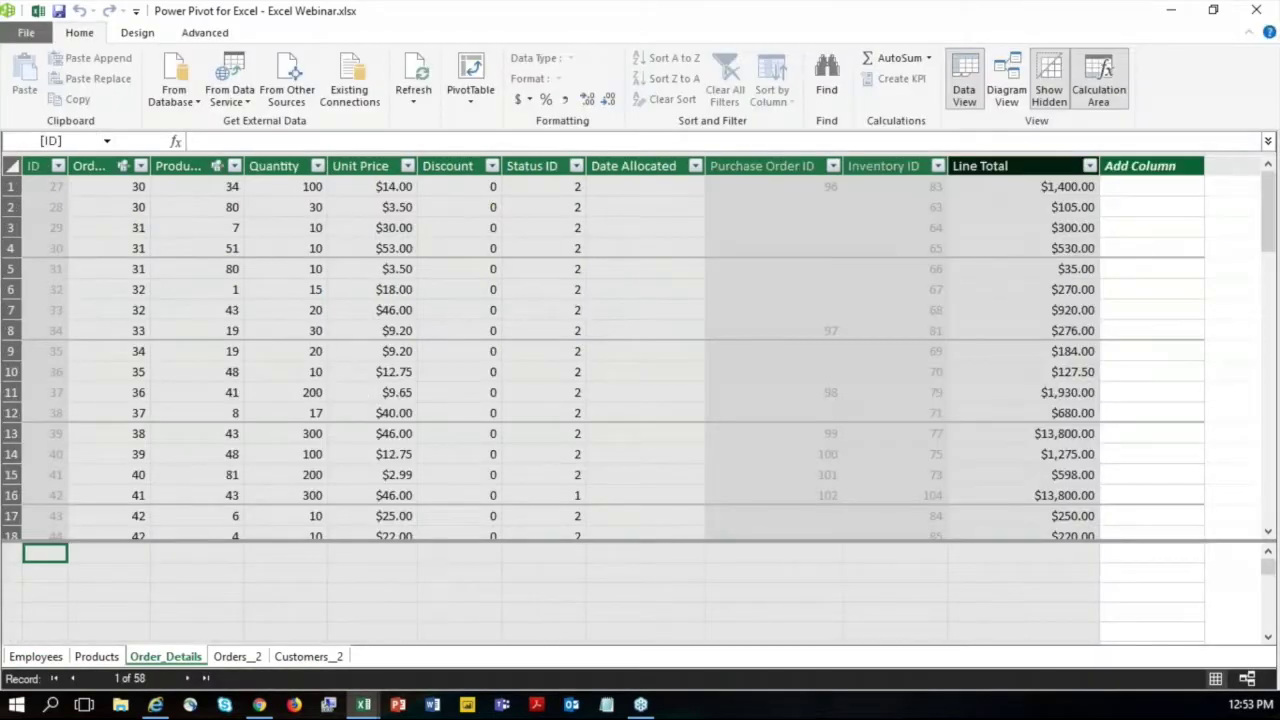
pyautogui.click(174, 100)
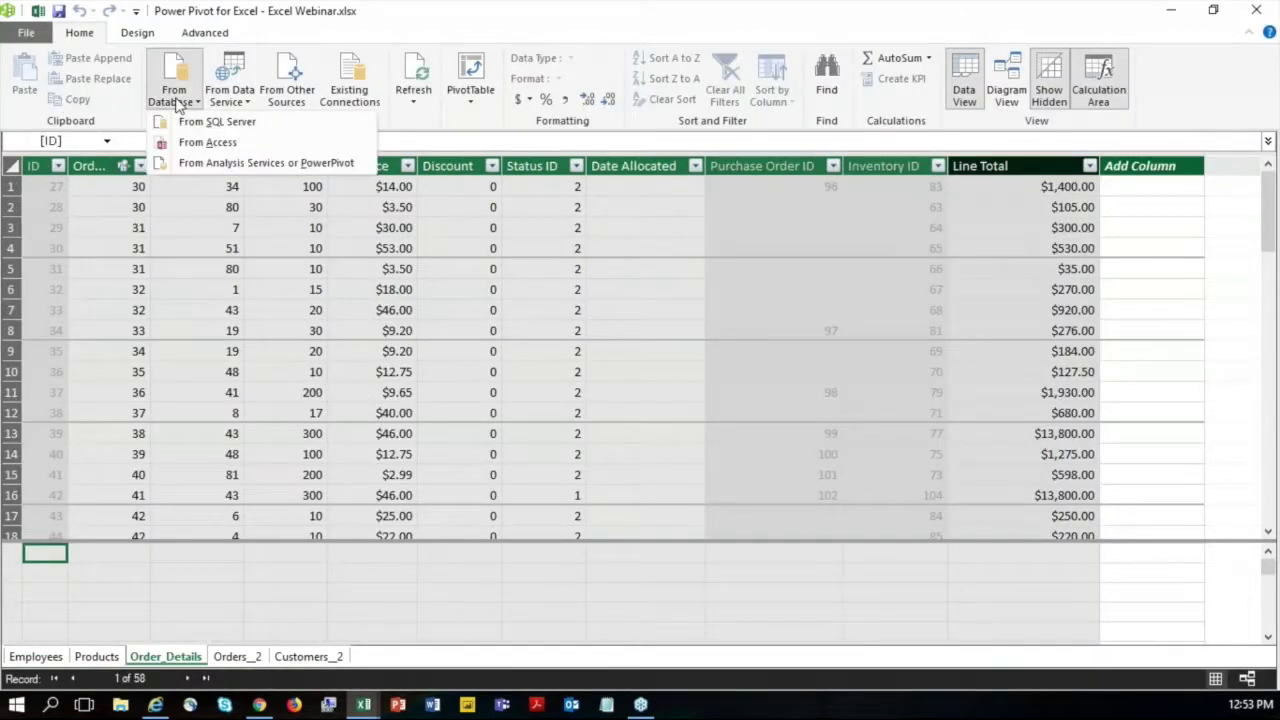
pyautogui.click(292, 78)
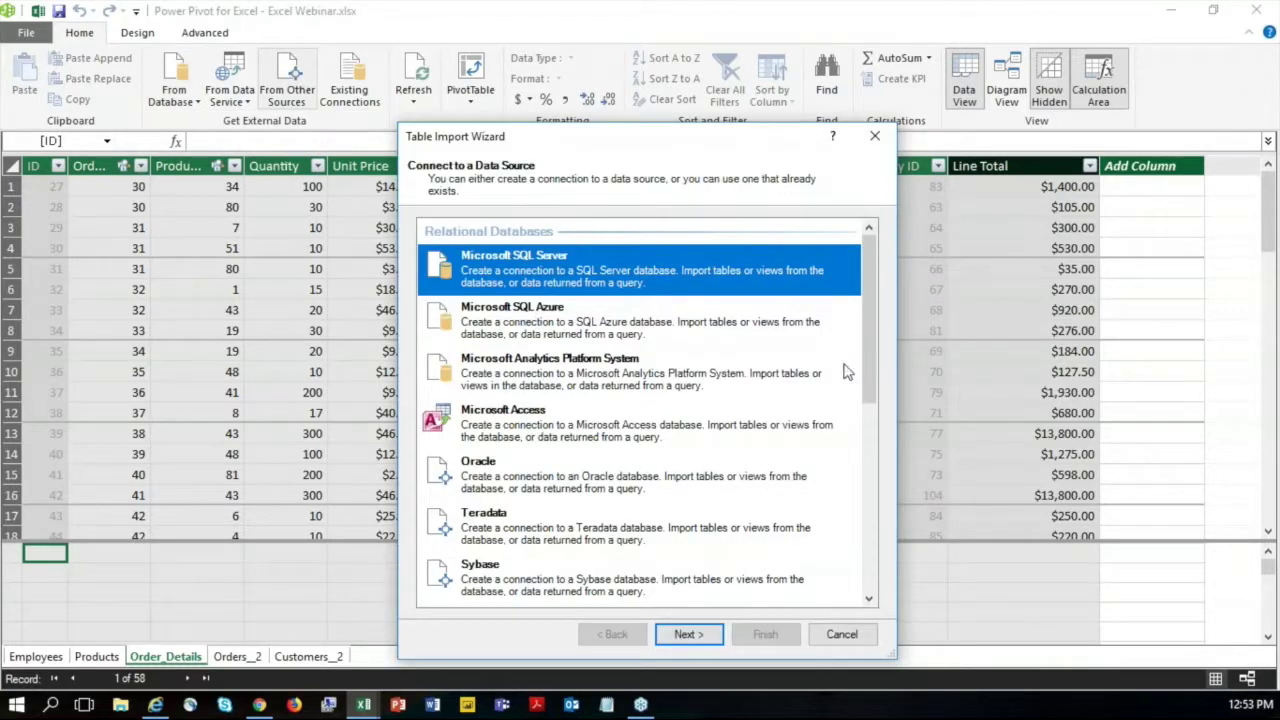
pyautogui.moveTo(869, 349); pyautogui.dragTo(860, 534)
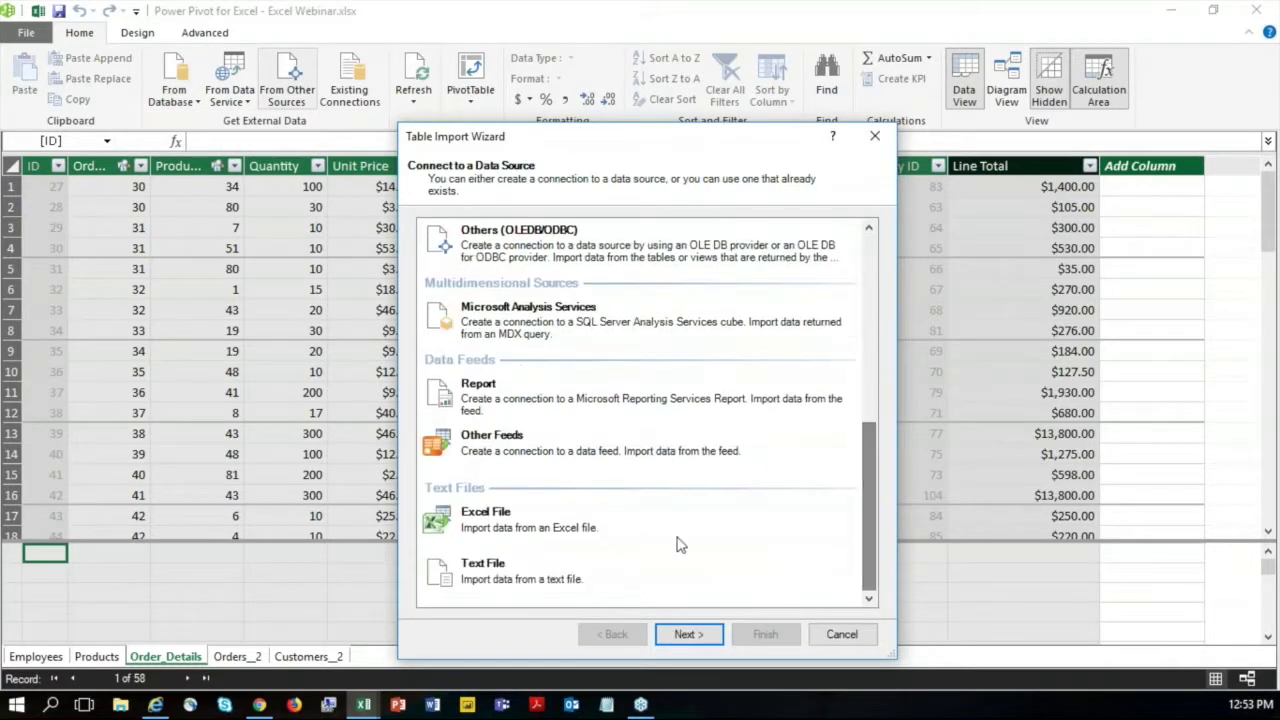
pyautogui.click(520, 515)
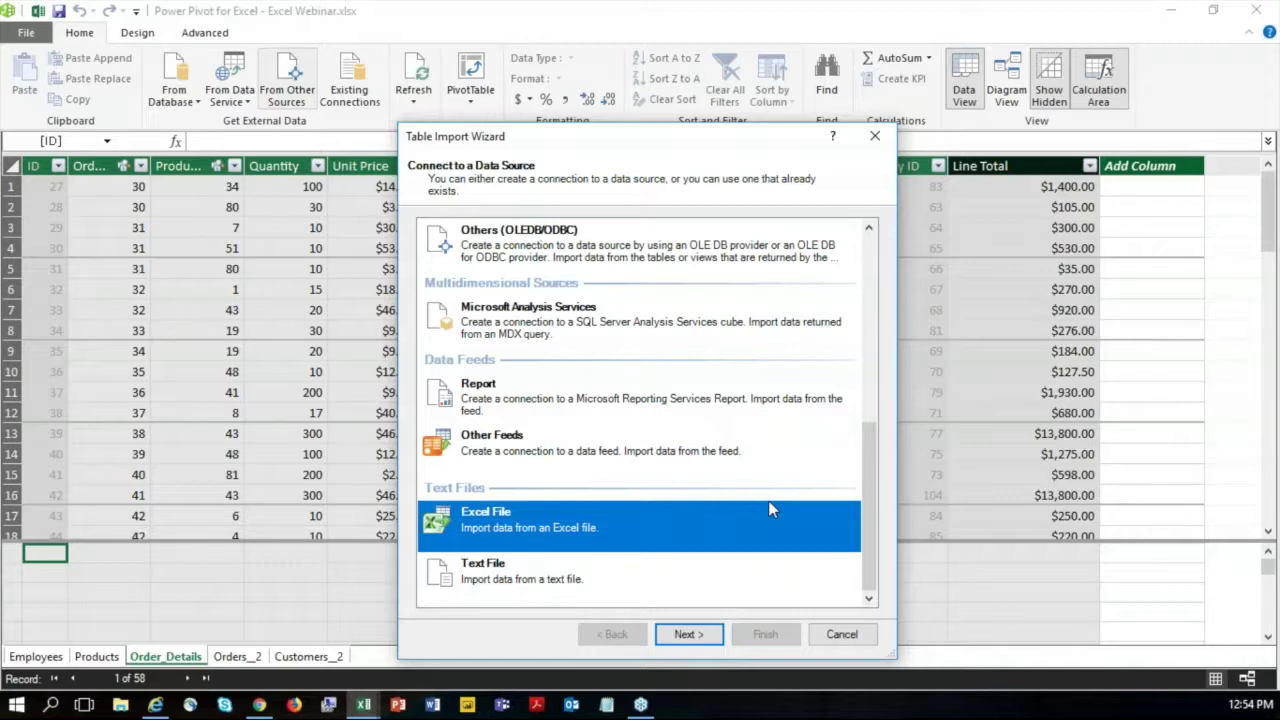
pyautogui.click(845, 634)
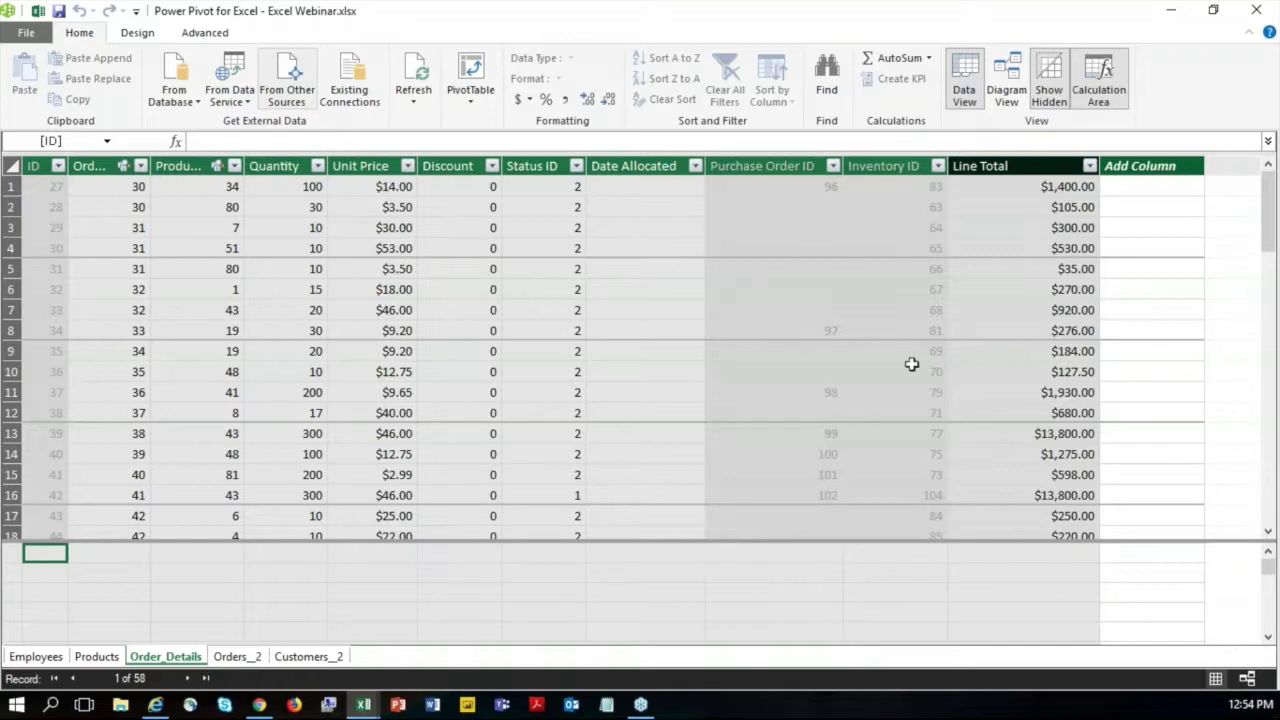
pyautogui.click(1259, 9)
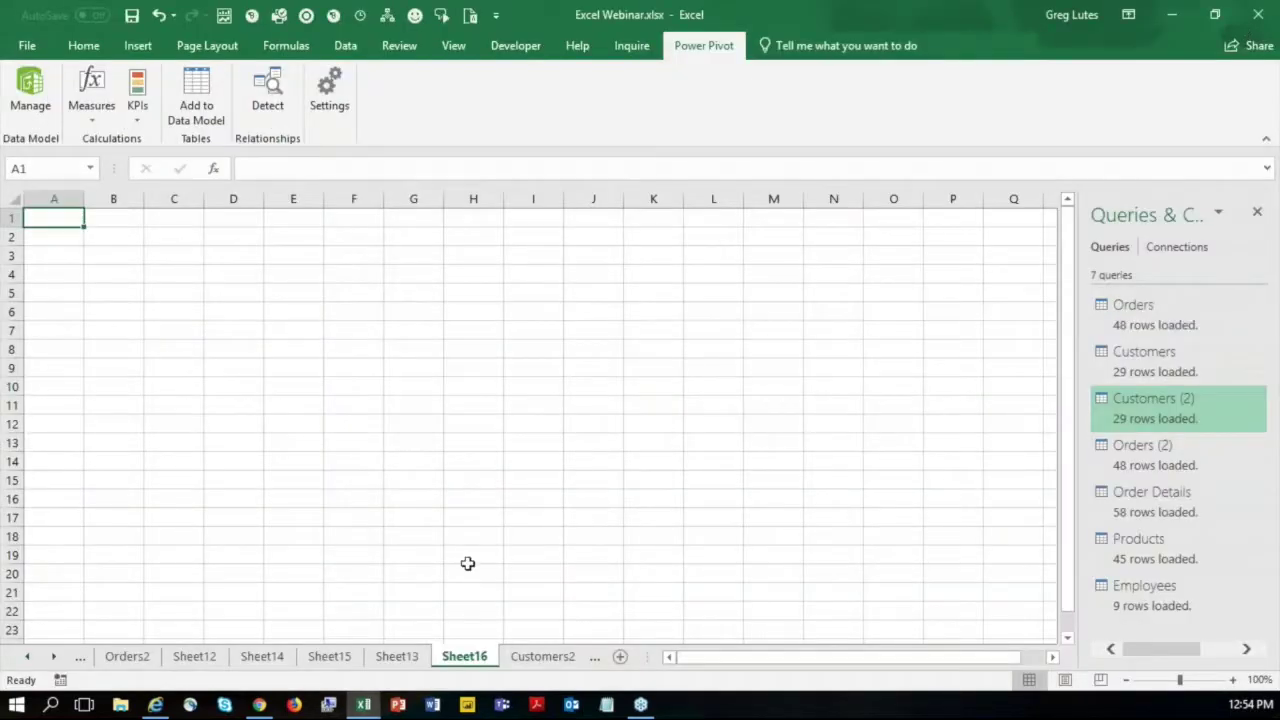
# Select the Grand Total label in Sheet13's PivotTable and review the available border options.
pyautogui.click(397, 656)
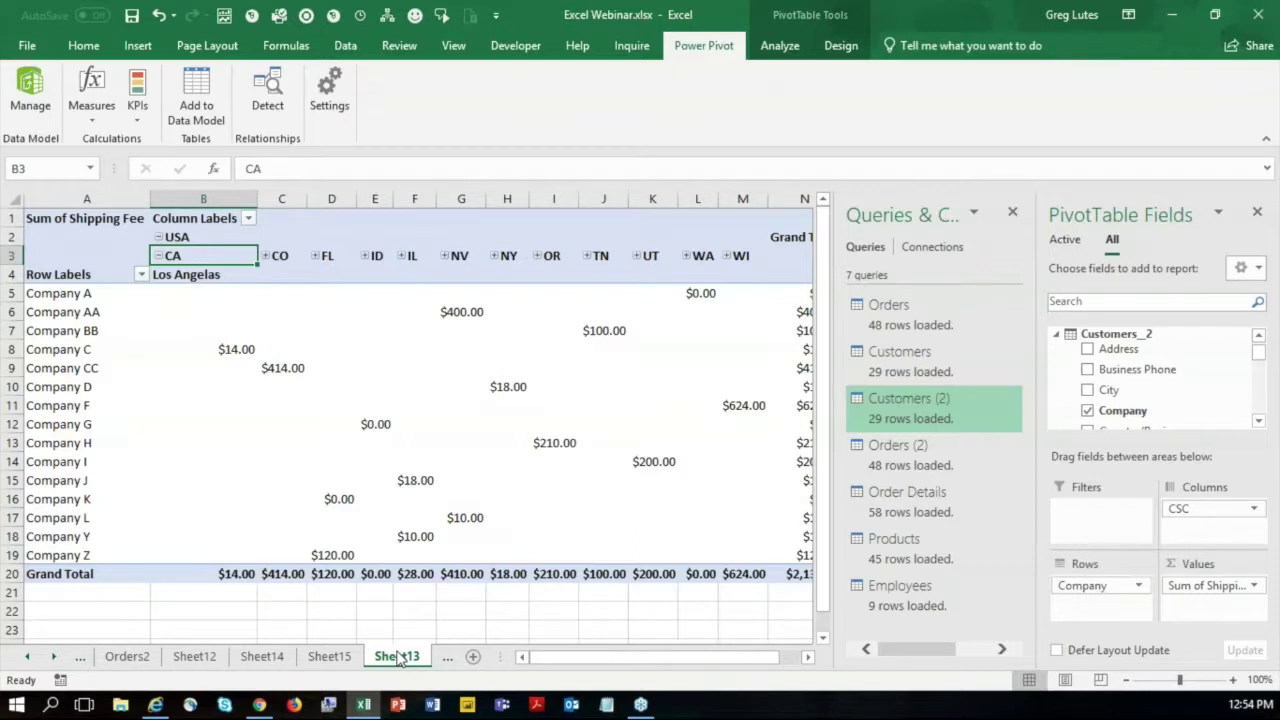
pyautogui.click(86, 572)
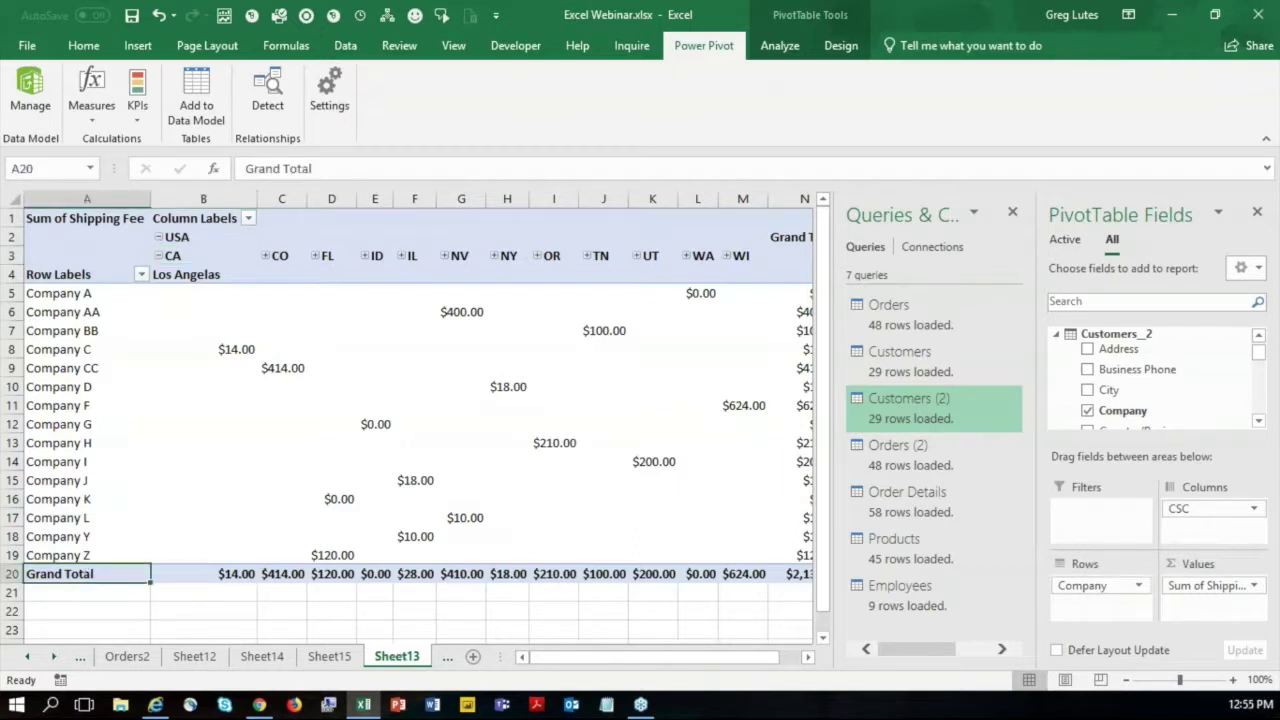
pyautogui.click(87, 48)
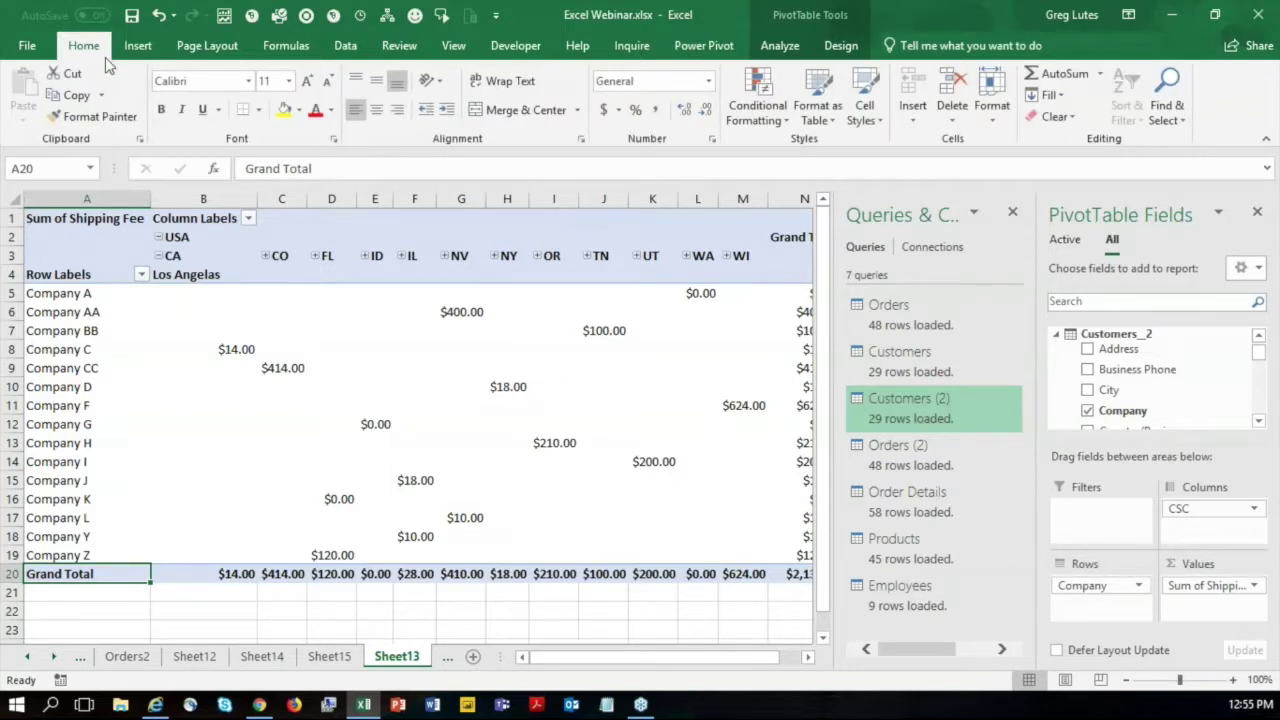
pyautogui.click(259, 110)
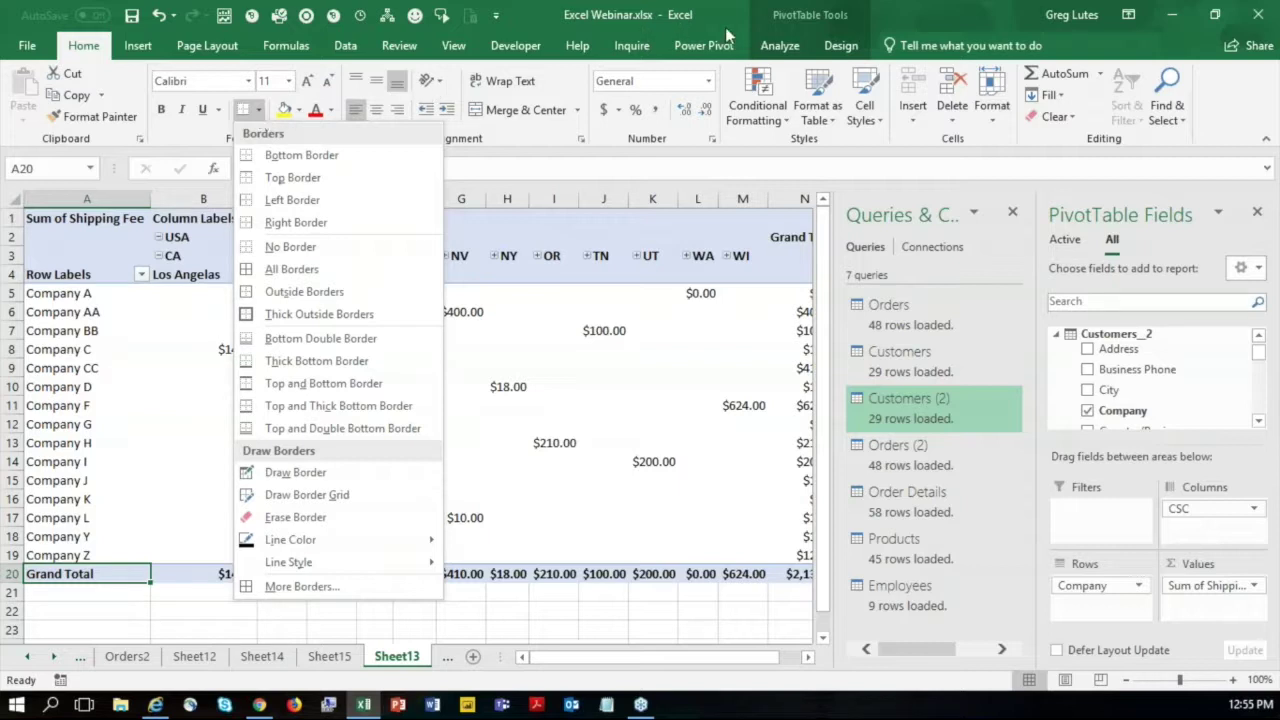
# Browse the Light, Medium and Dark PivotTable styles for Sheet13's PivotTable without applying one.
pyautogui.click(843, 52)
pyautogui.click(843, 52)
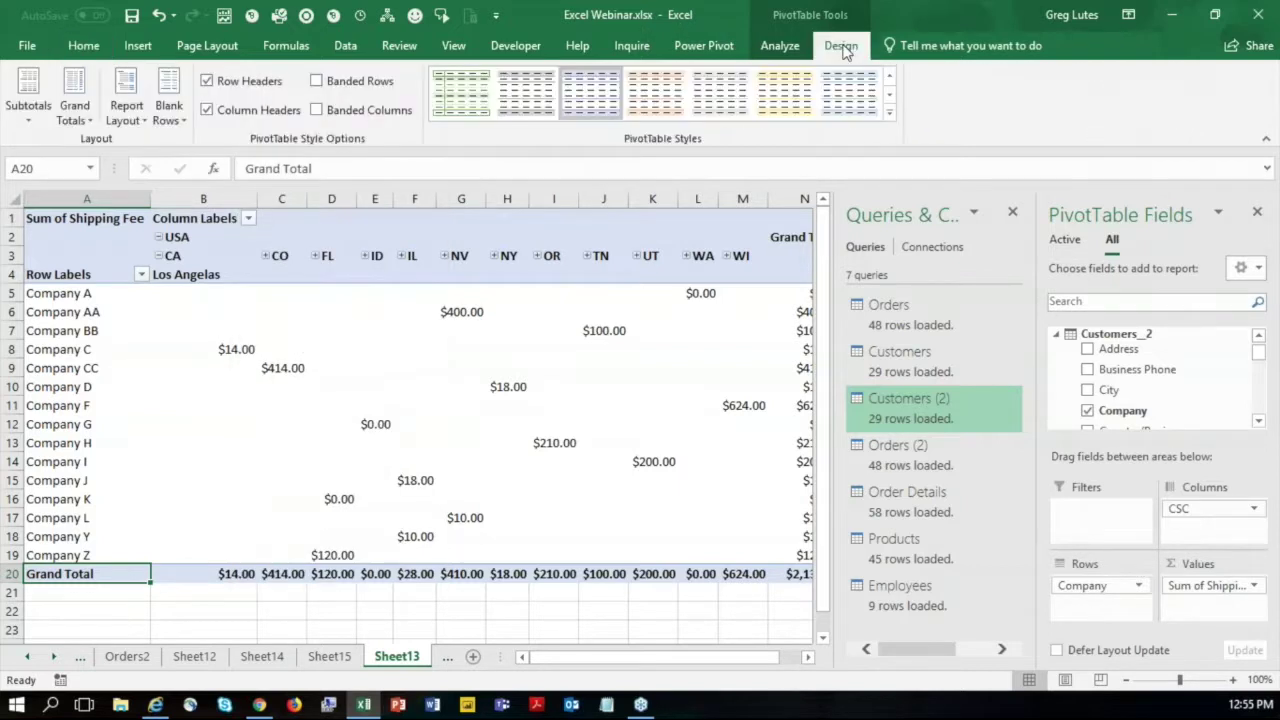
pyautogui.click(890, 112)
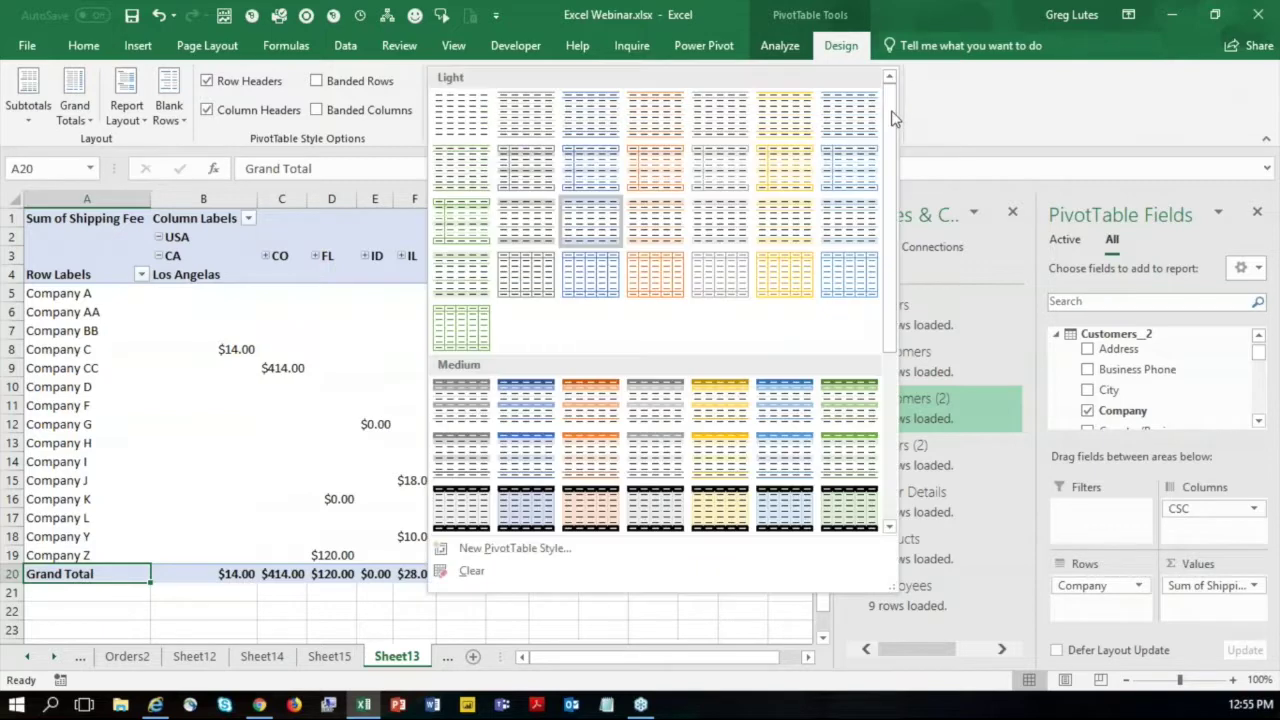
pyautogui.moveTo(893, 118); pyautogui.dragTo(892, 424)
pyautogui.moveTo(890, 316); pyautogui.dragTo(899, 122)
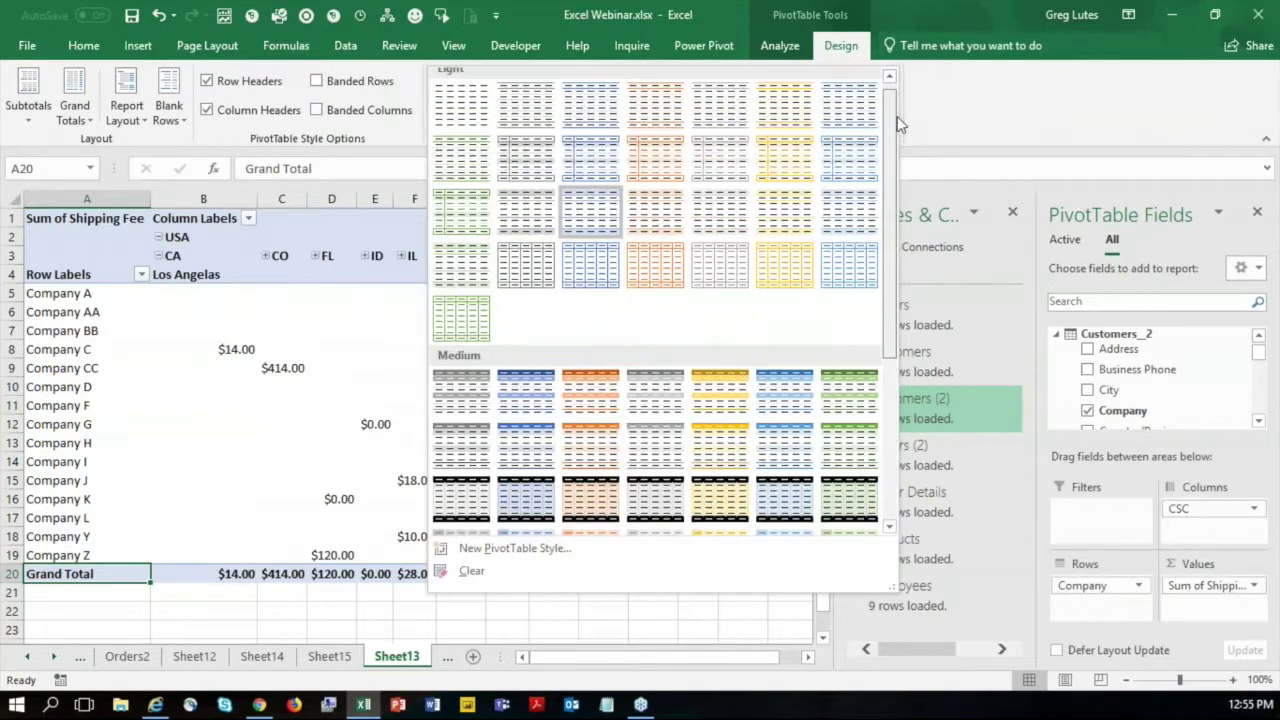
pyautogui.moveTo(893, 168); pyautogui.dragTo(887, 422)
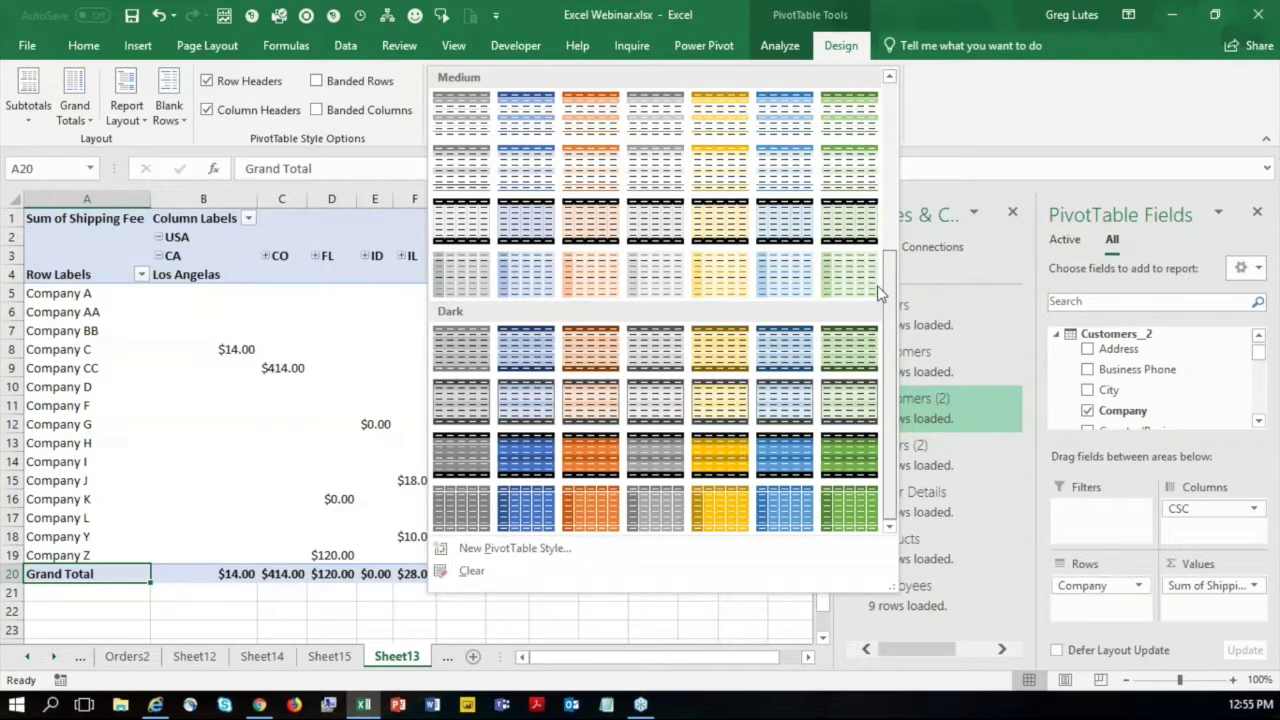
pyautogui.scroll(4, 877, 285)
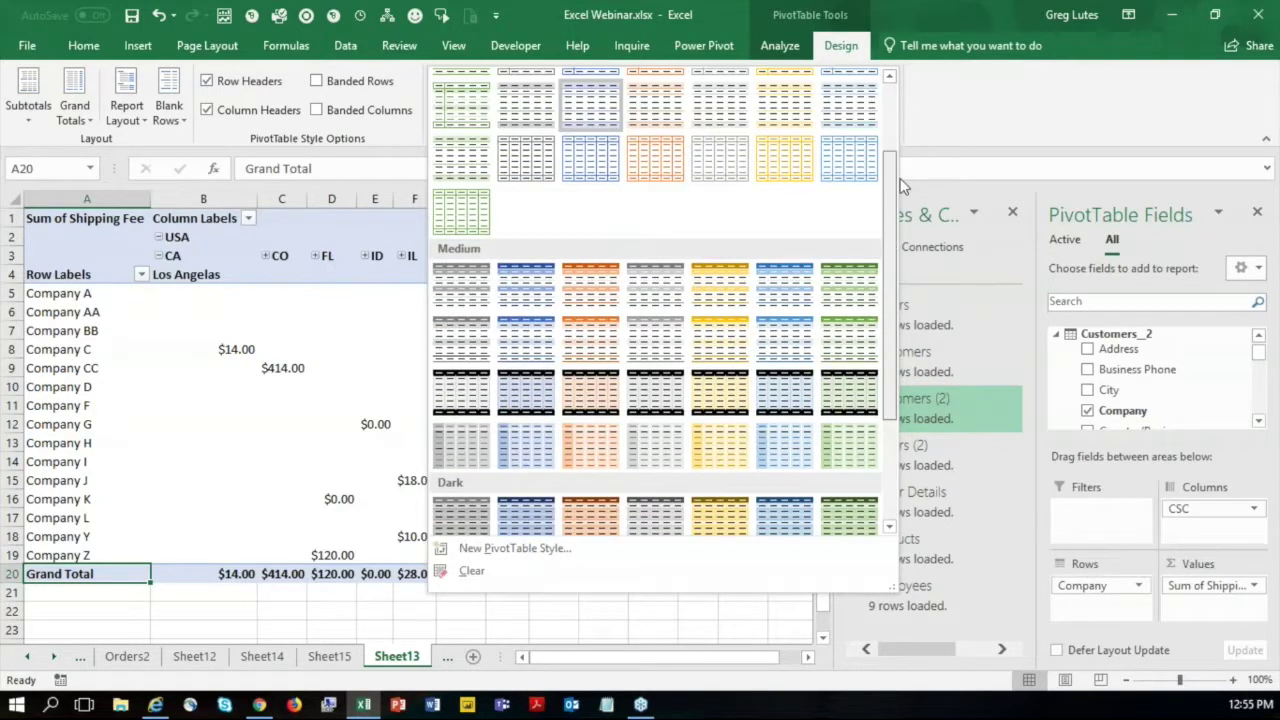
pyautogui.click(987, 101)
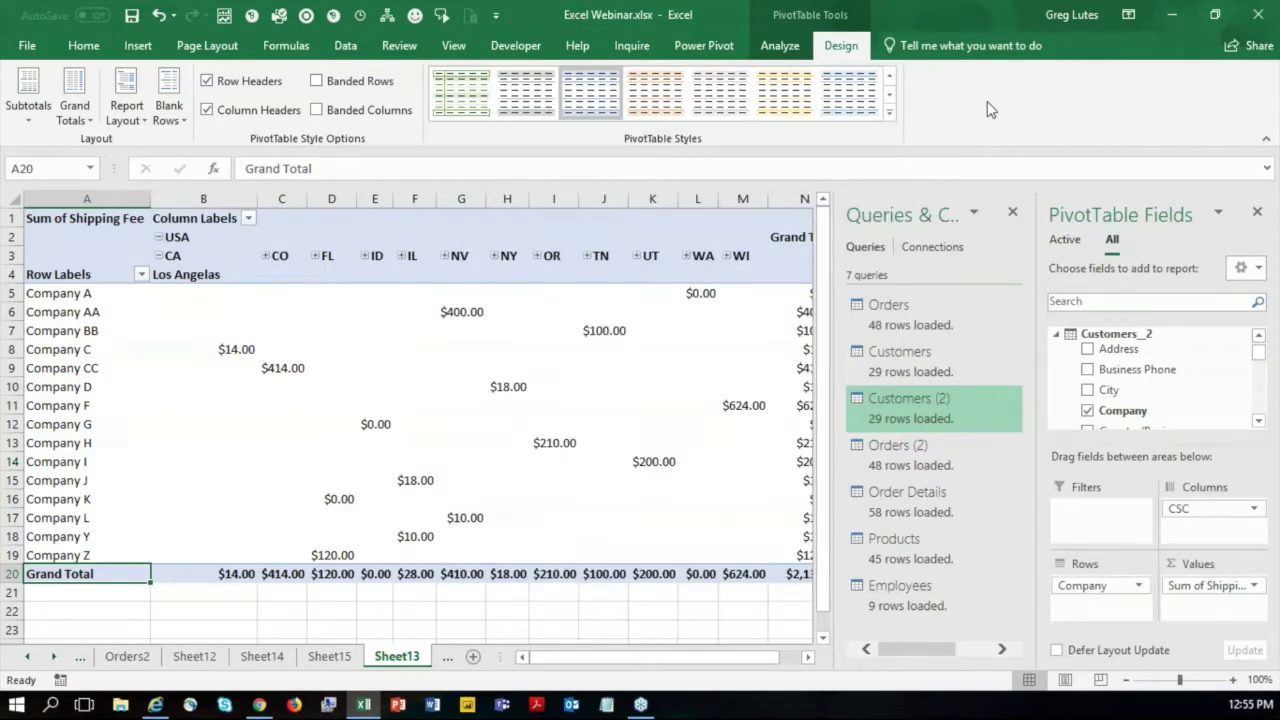
# Revisit the cell formatting commands and the PivotTable style gallery, leaving the PivotTable's formatting as is.
pyautogui.click(84, 46)
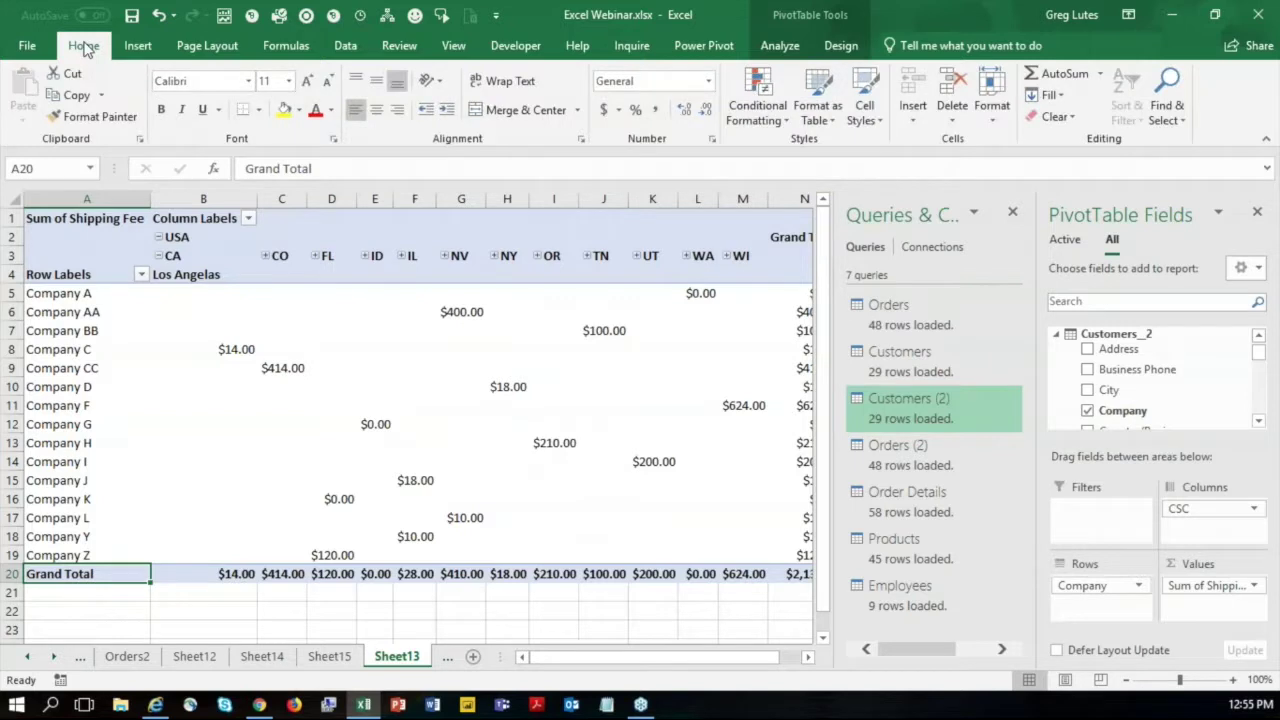
pyautogui.click(258, 110)
pyautogui.click(258, 110)
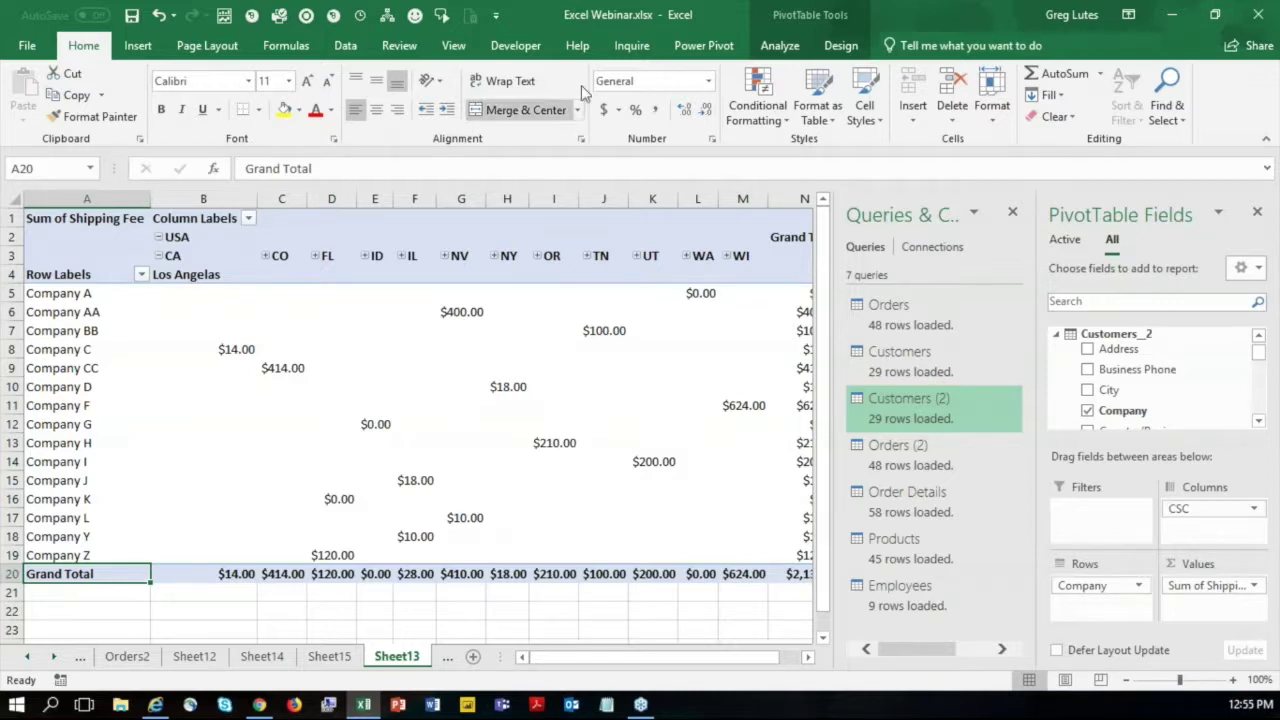
pyautogui.click(842, 46)
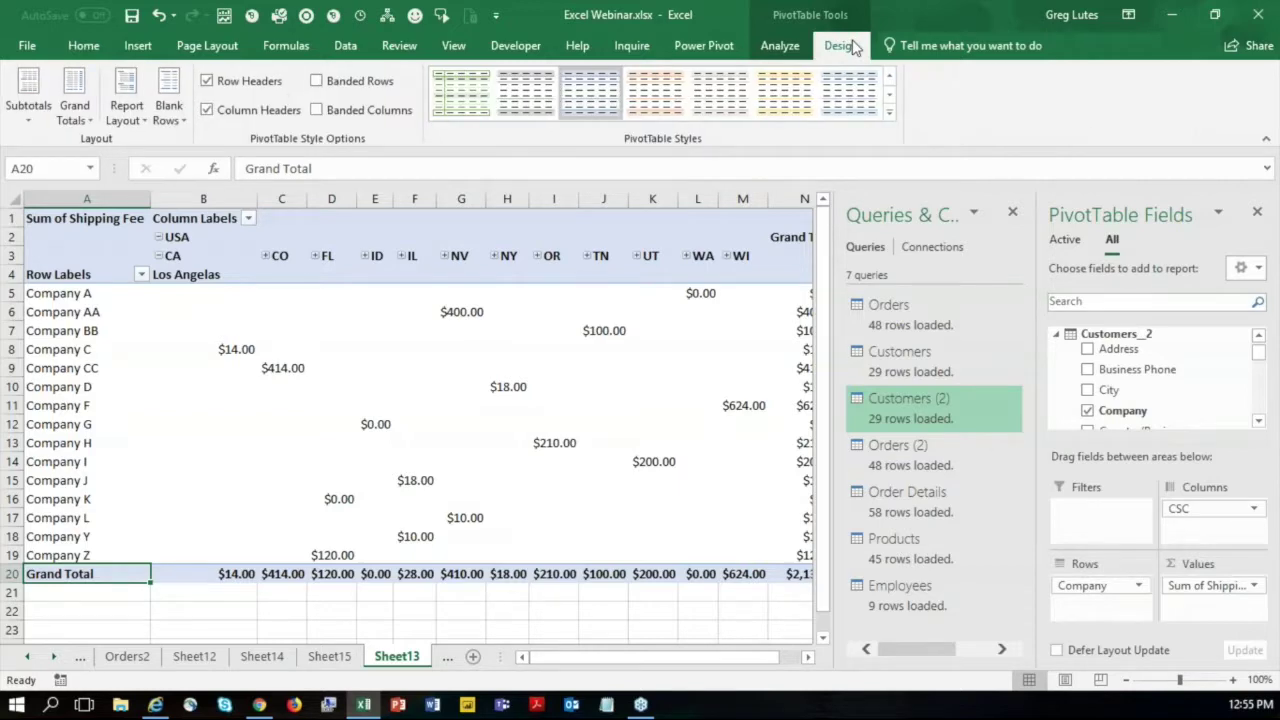
pyautogui.click(889, 112)
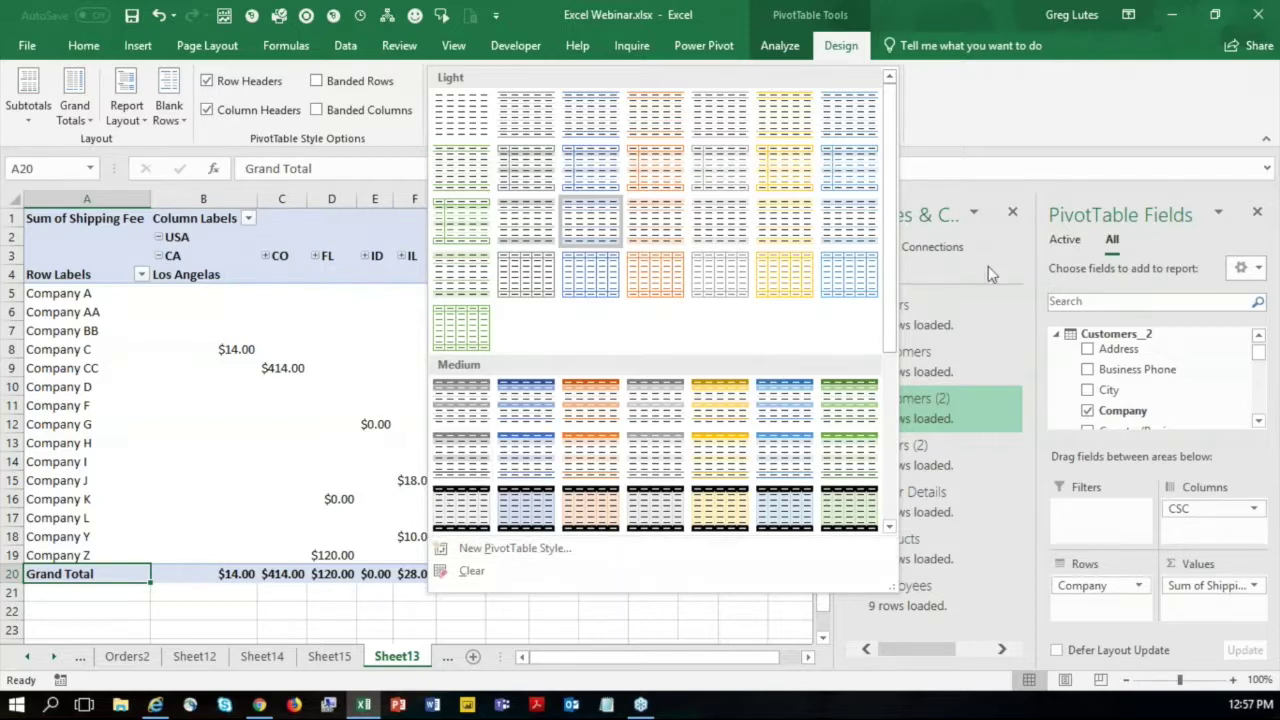
pyautogui.click(978, 120)
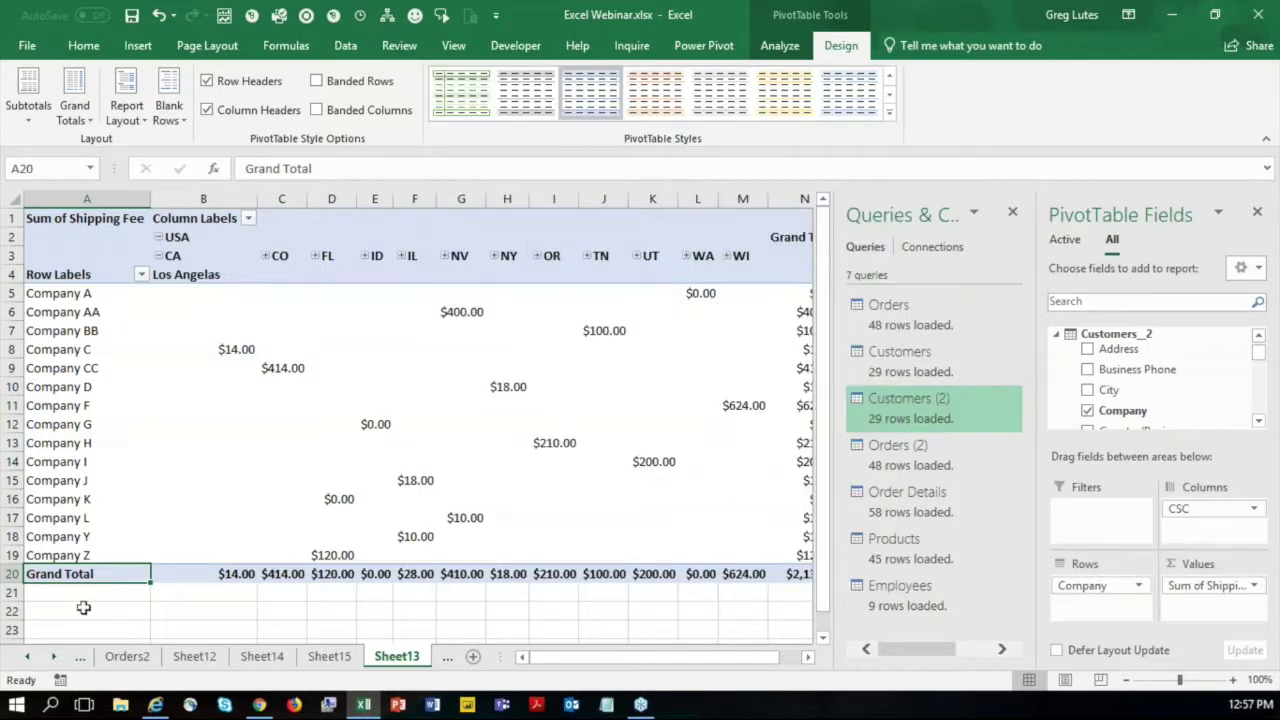
# Examine the Customers table and the table loaded by the Customers (2) query, and return to the Customers sheet.
pyautogui.click(28, 663)
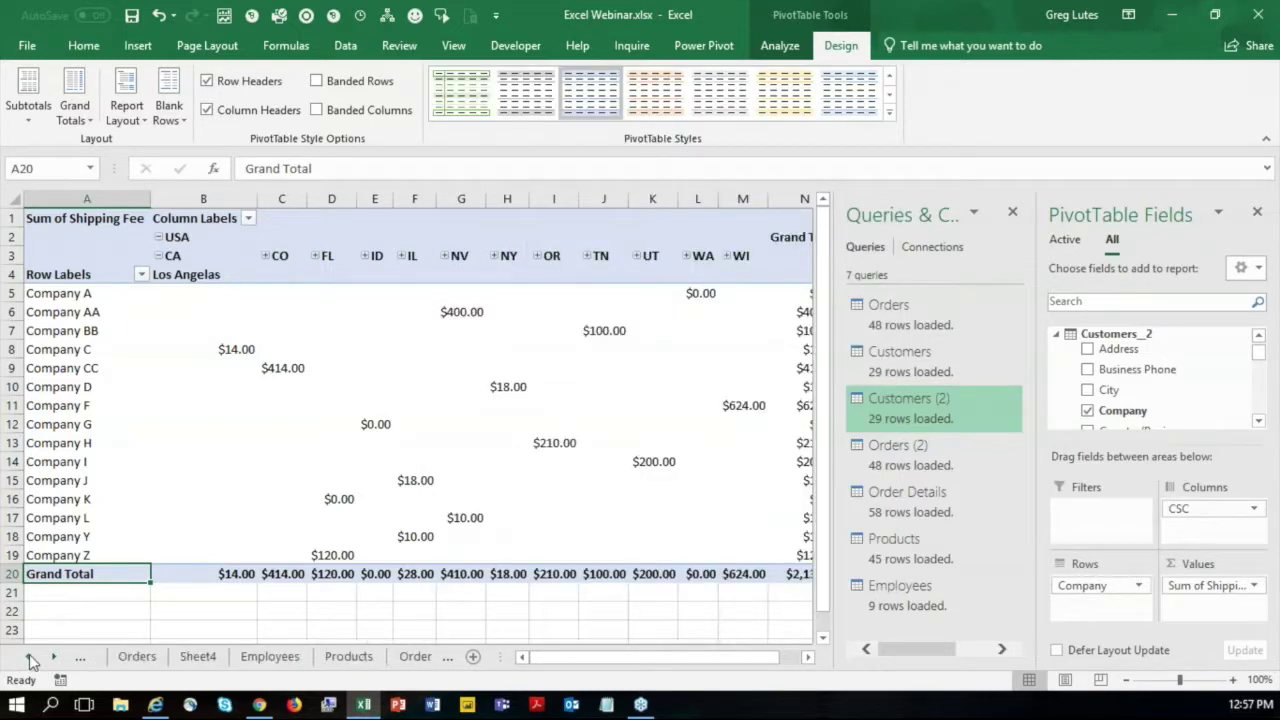
pyautogui.click(125, 658)
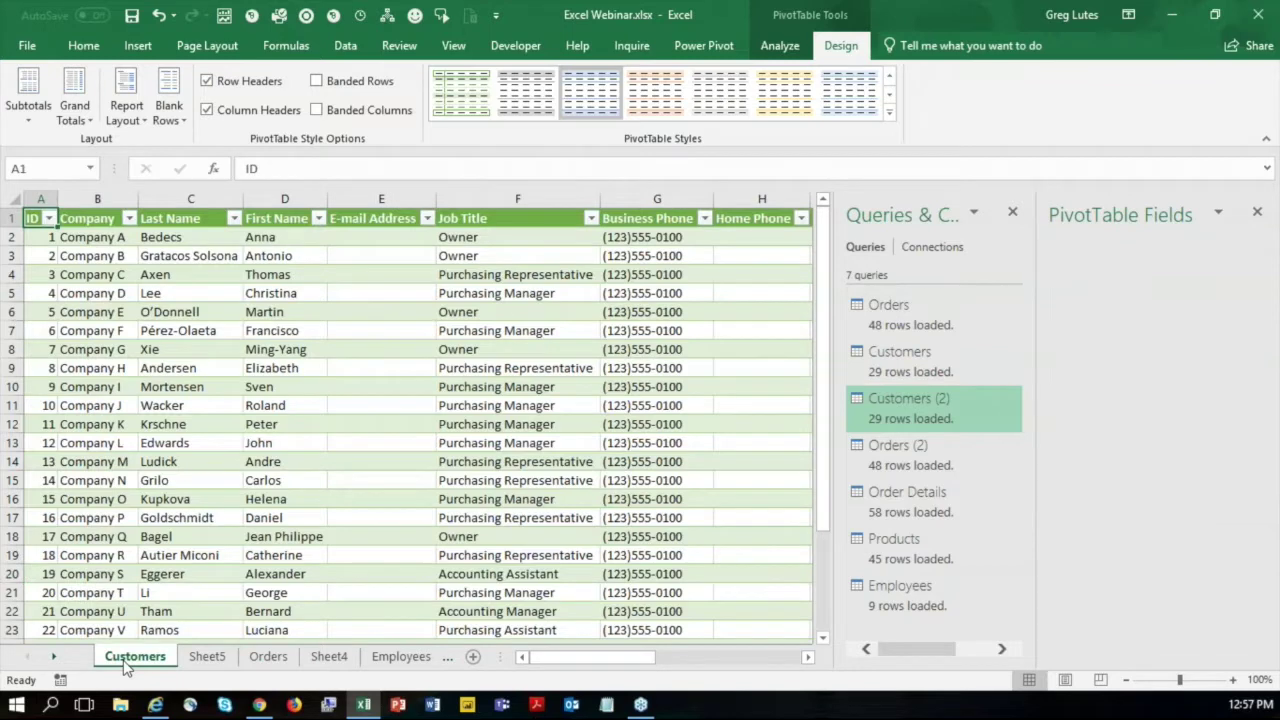
pyautogui.click(256, 306)
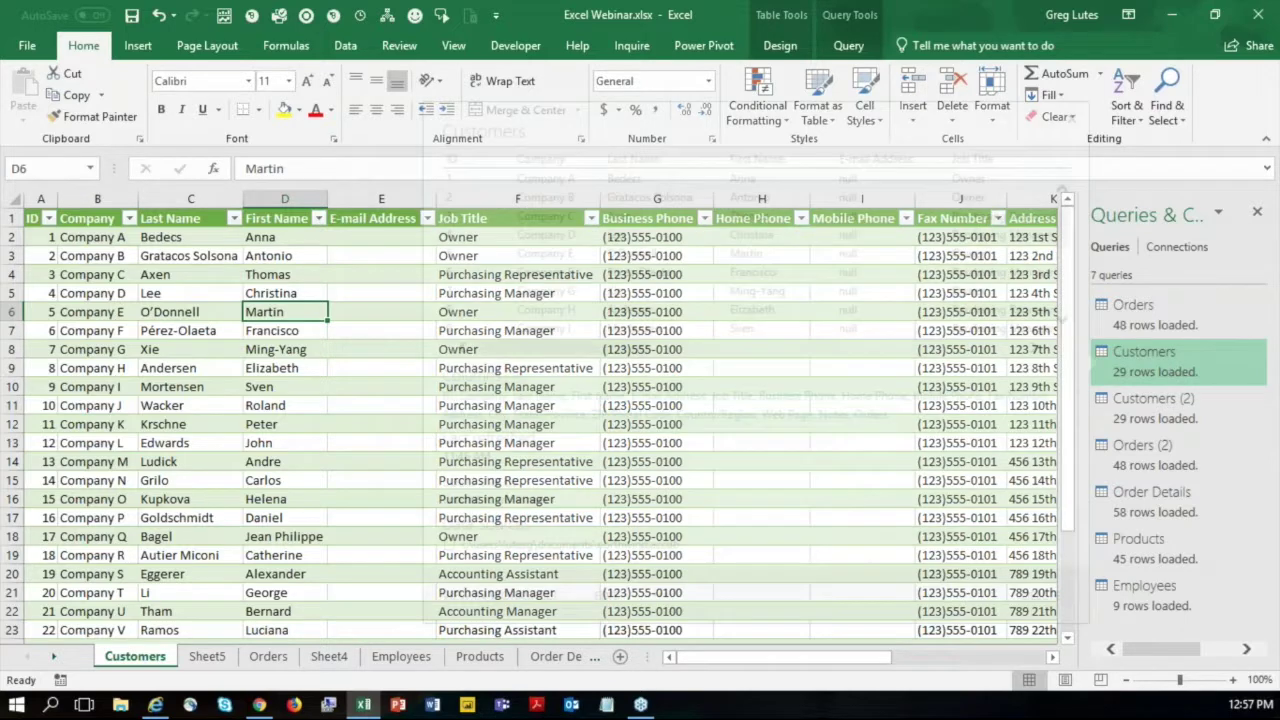
pyautogui.click(1154, 408)
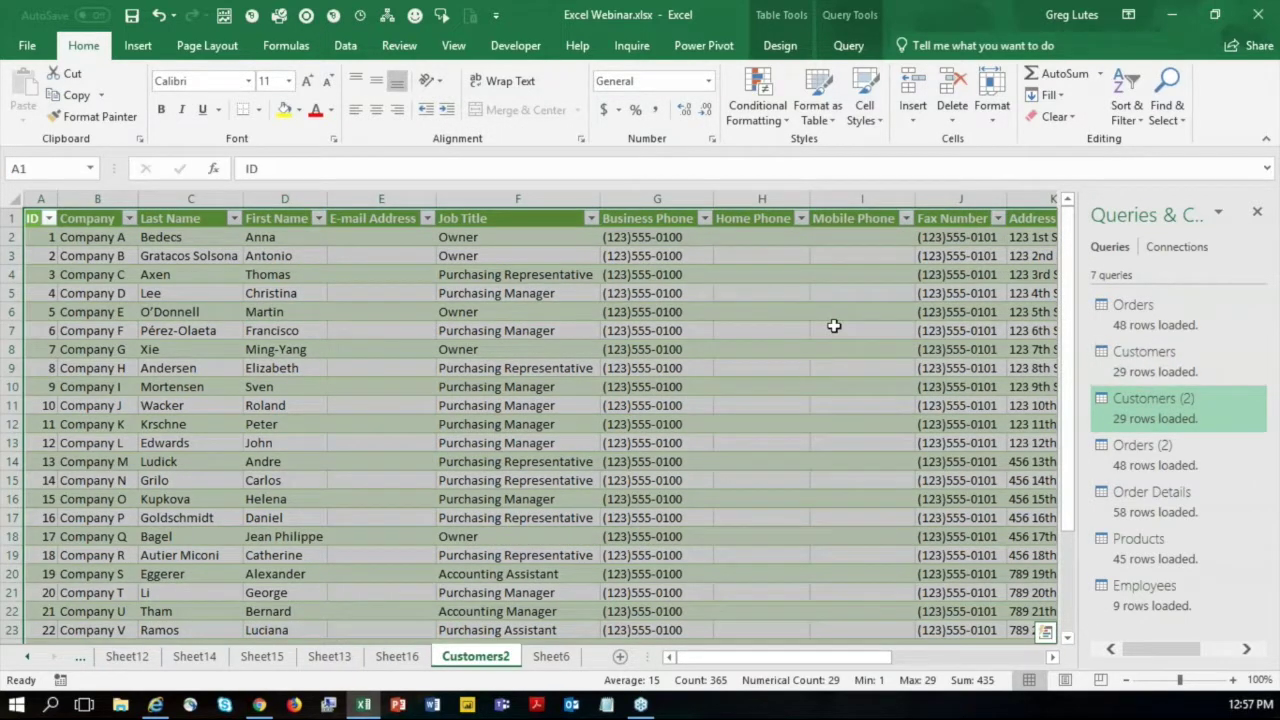
pyautogui.click(834, 326)
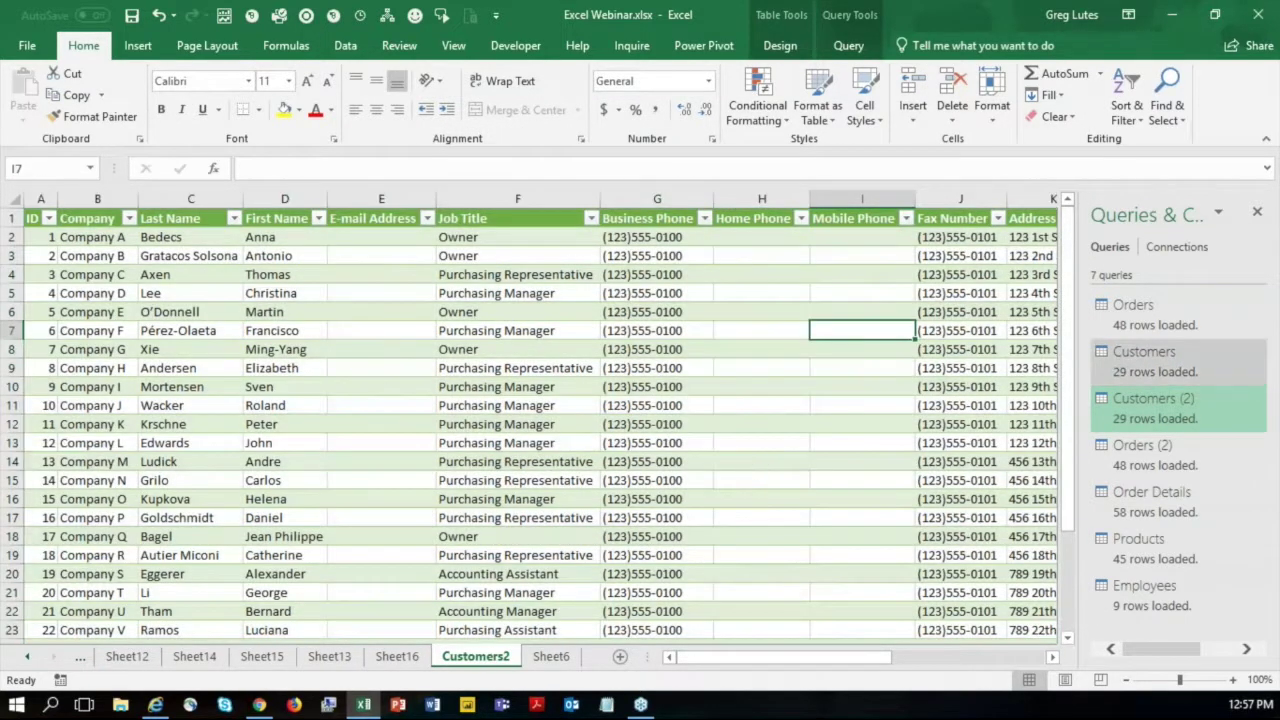
pyautogui.click(1199, 355)
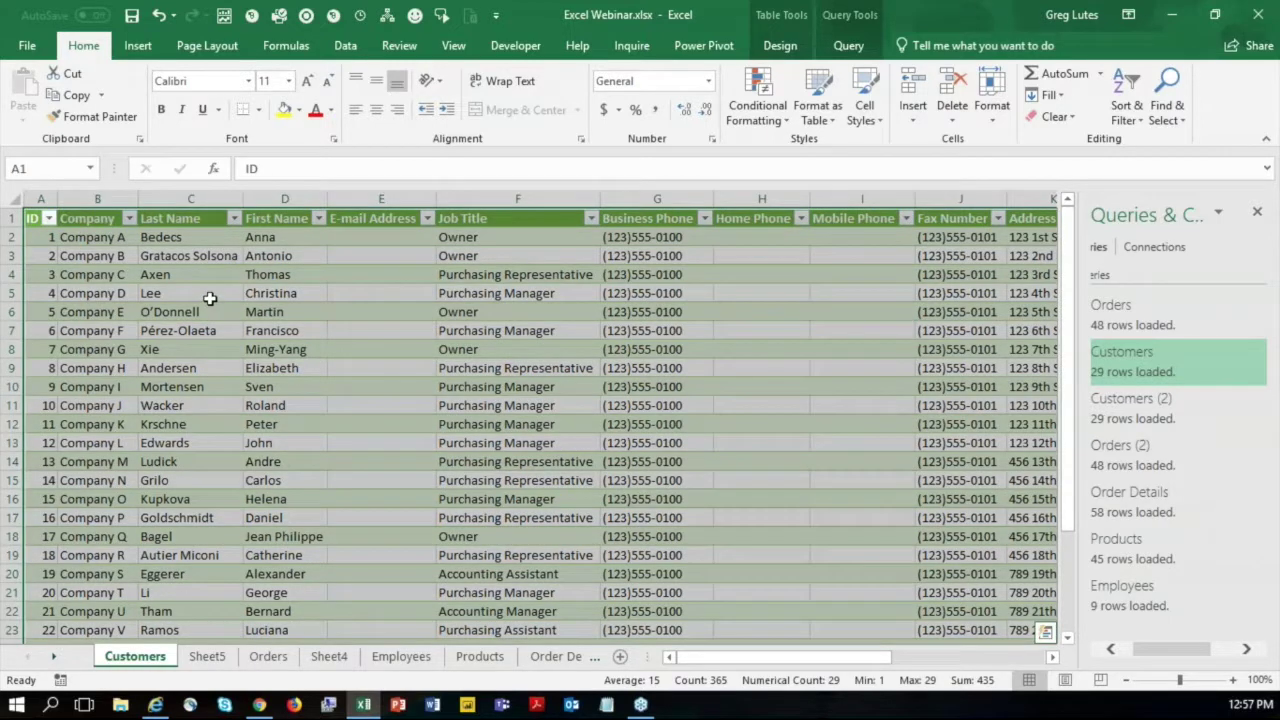
pyautogui.click(209, 297)
# Start a data import from a Microsoft Access database using Northwind.accdb in the Documents folder.
pyautogui.click(345, 45)
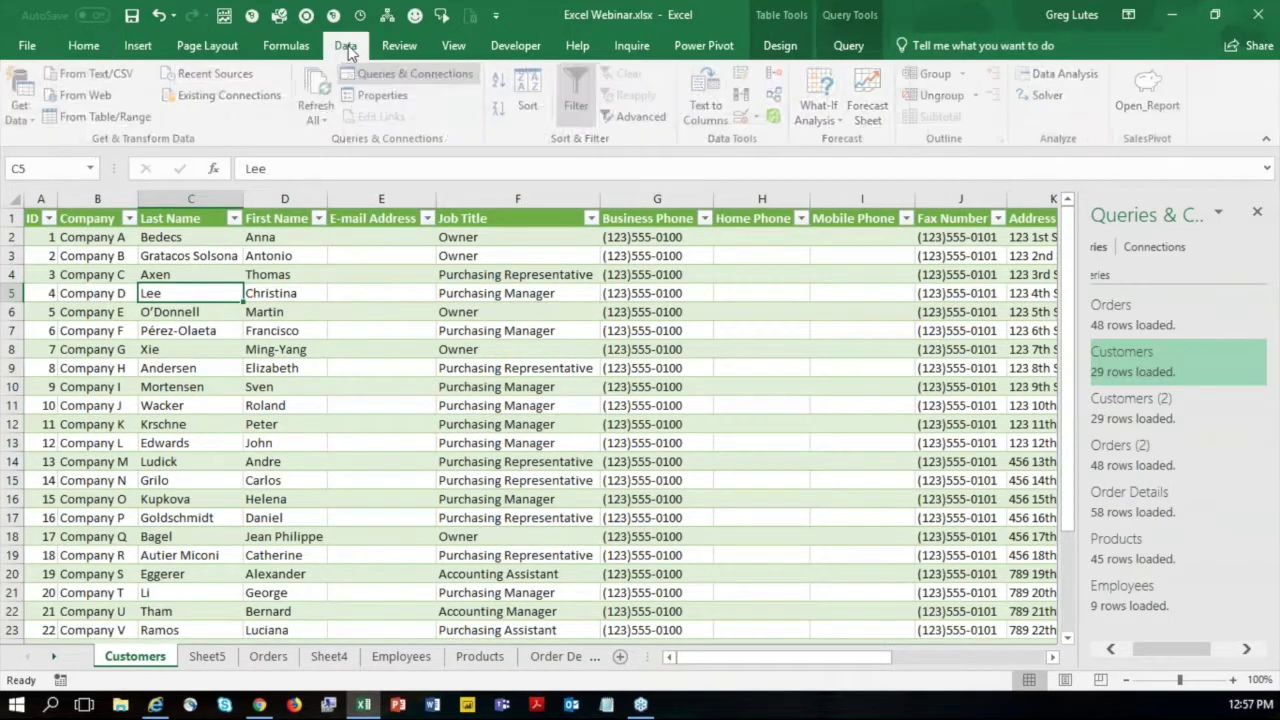
pyautogui.click(26, 115)
pyautogui.moveTo(180, 193)
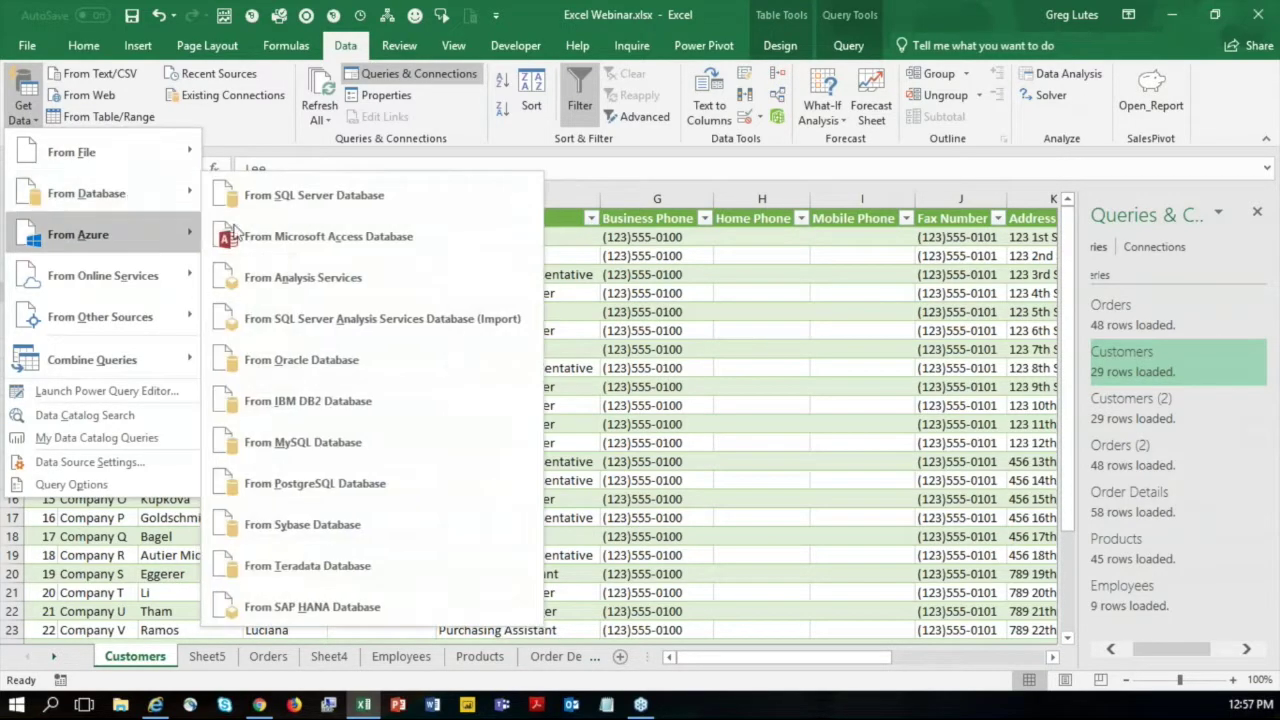
pyautogui.click(316, 237)
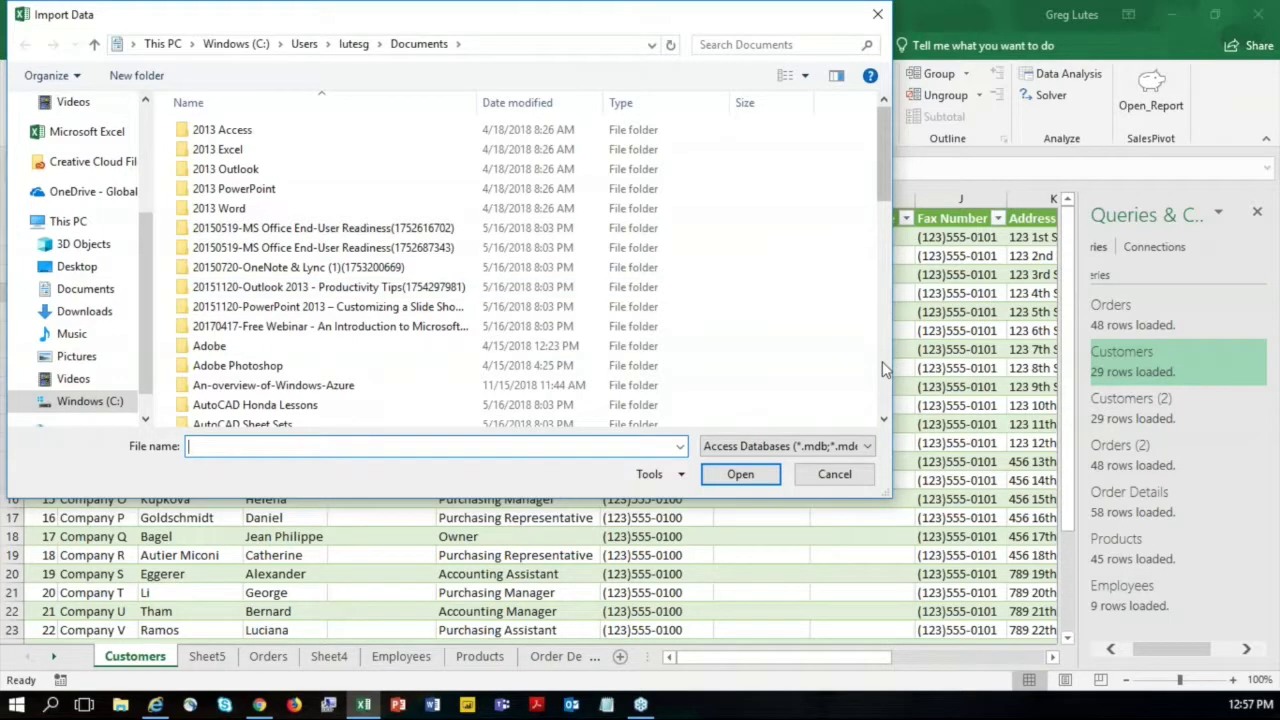
pyautogui.scroll(-4, 884, 370)
pyautogui.scroll(-6, 884, 370)
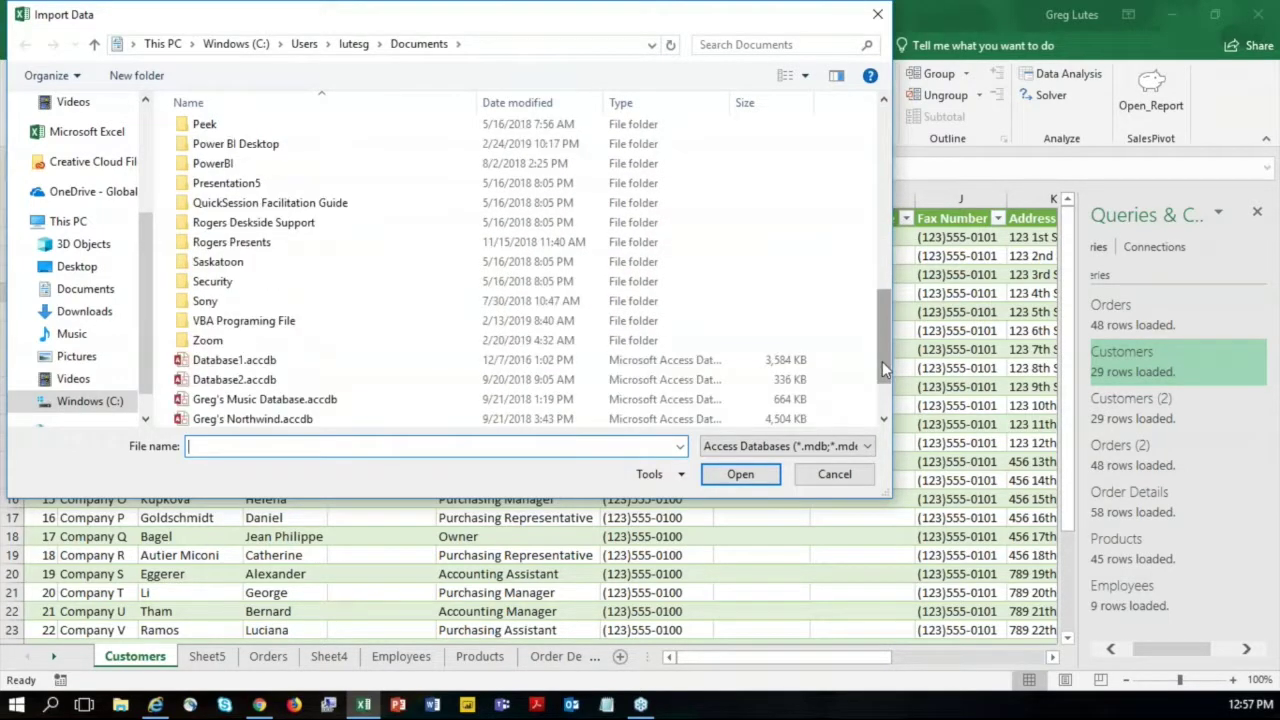
pyautogui.scroll(-2, 881, 366)
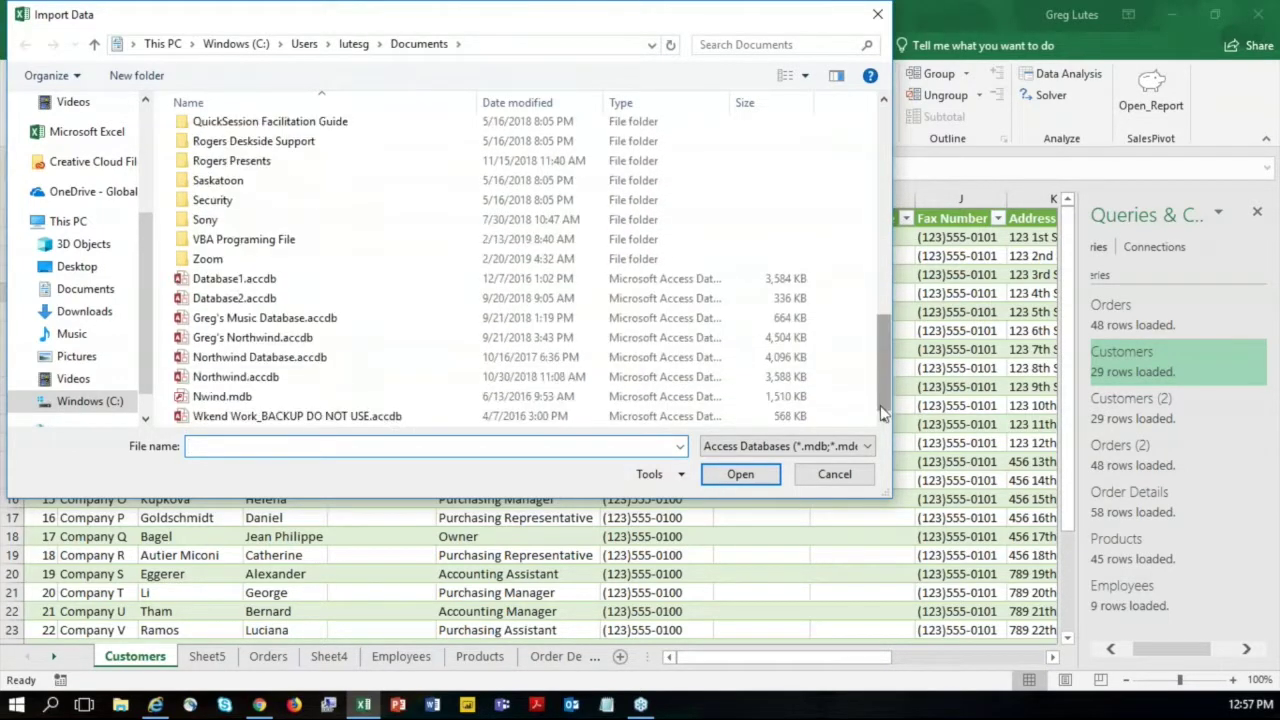
pyautogui.click(250, 376)
pyautogui.click(741, 475)
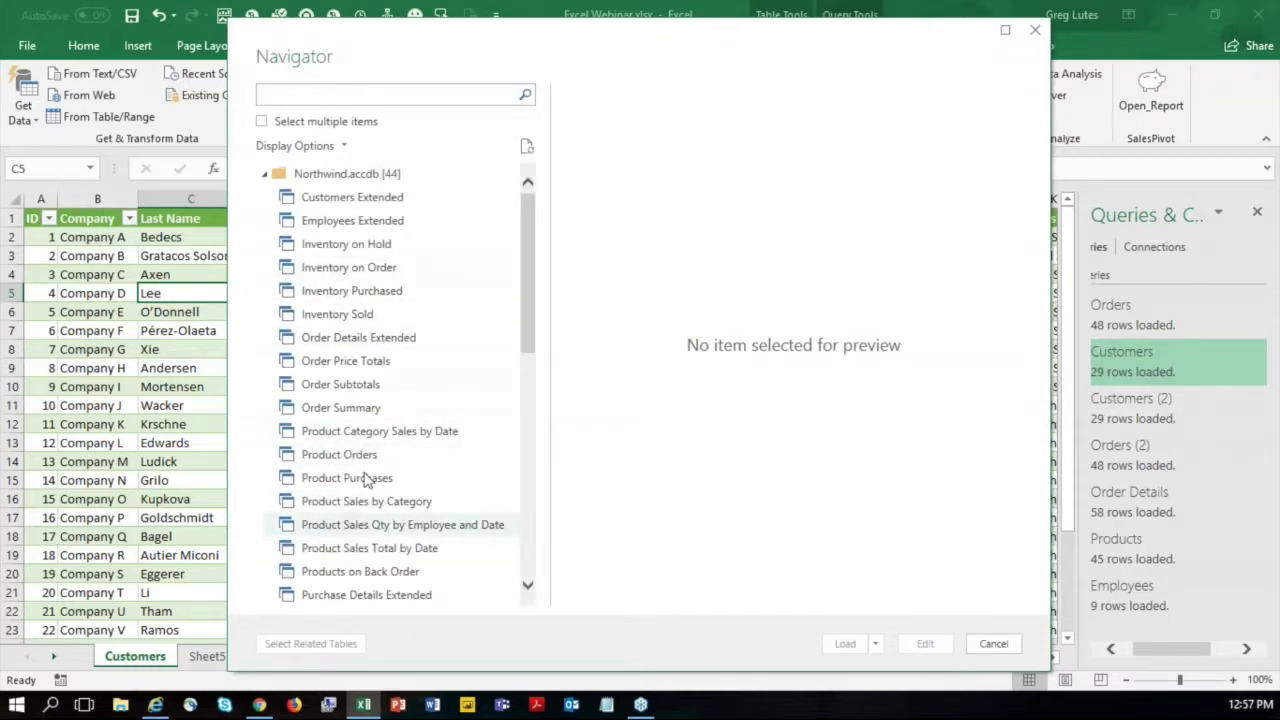
# Load the Suppliers table from Northwind.accdb into a new worksheet and select a cell in the loaded table.
pyautogui.moveTo(524, 253); pyautogui.dragTo(511, 600)
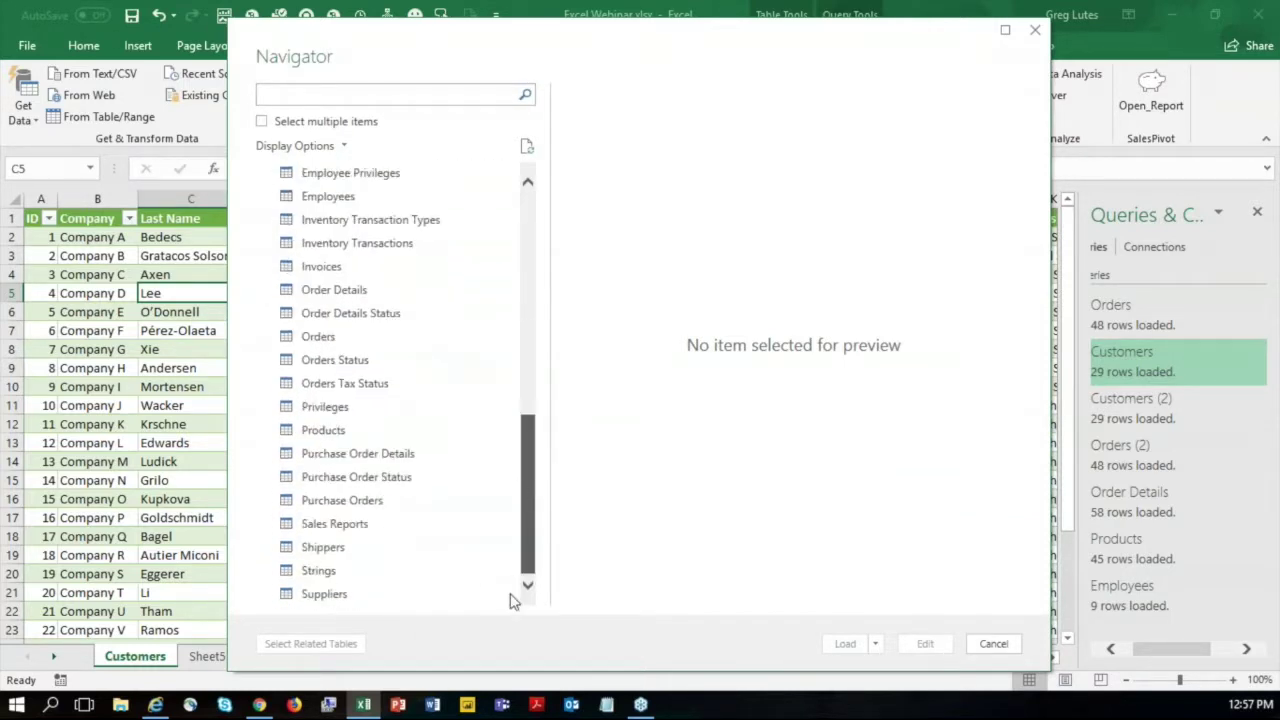
pyautogui.click(328, 595)
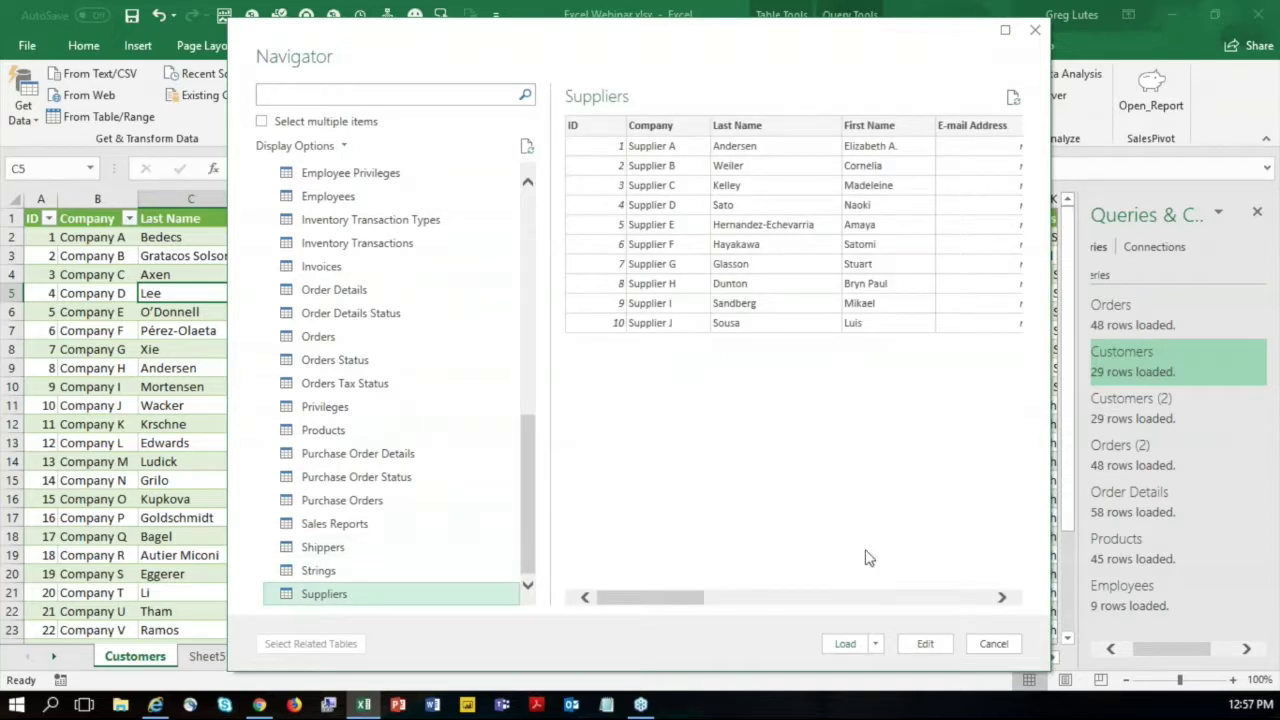
pyautogui.click(845, 643)
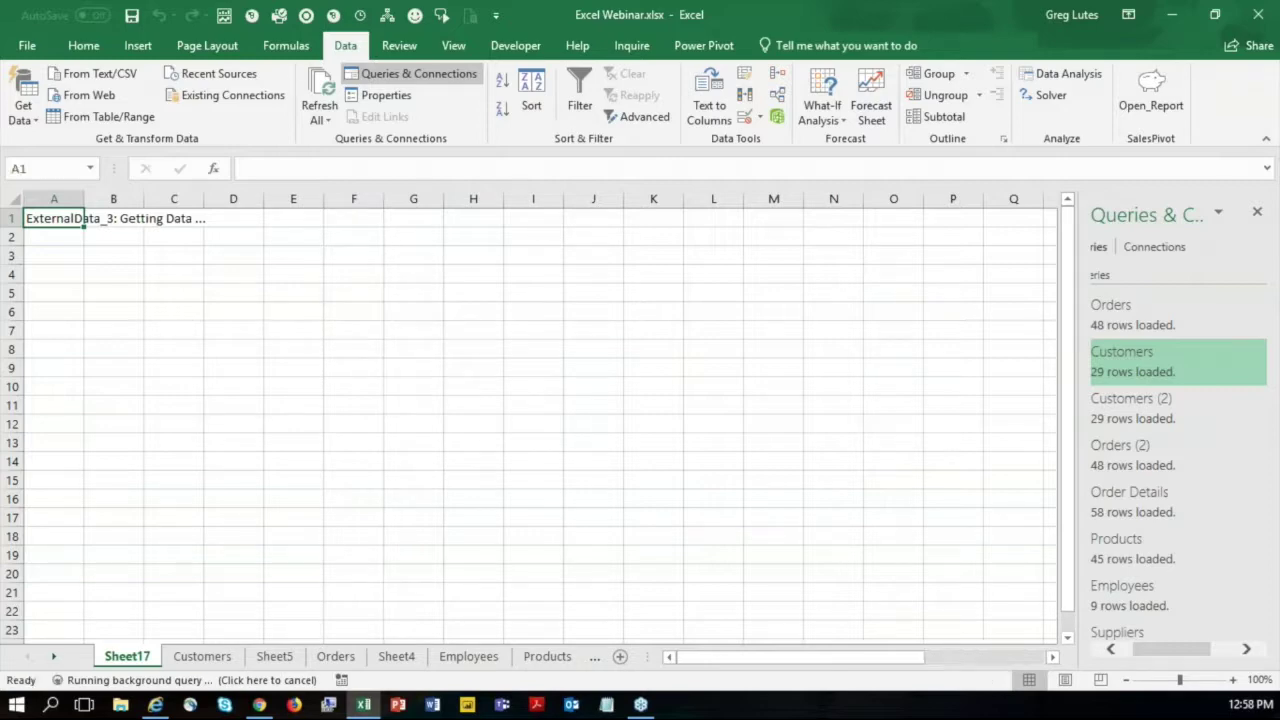
pyautogui.click(571, 240)
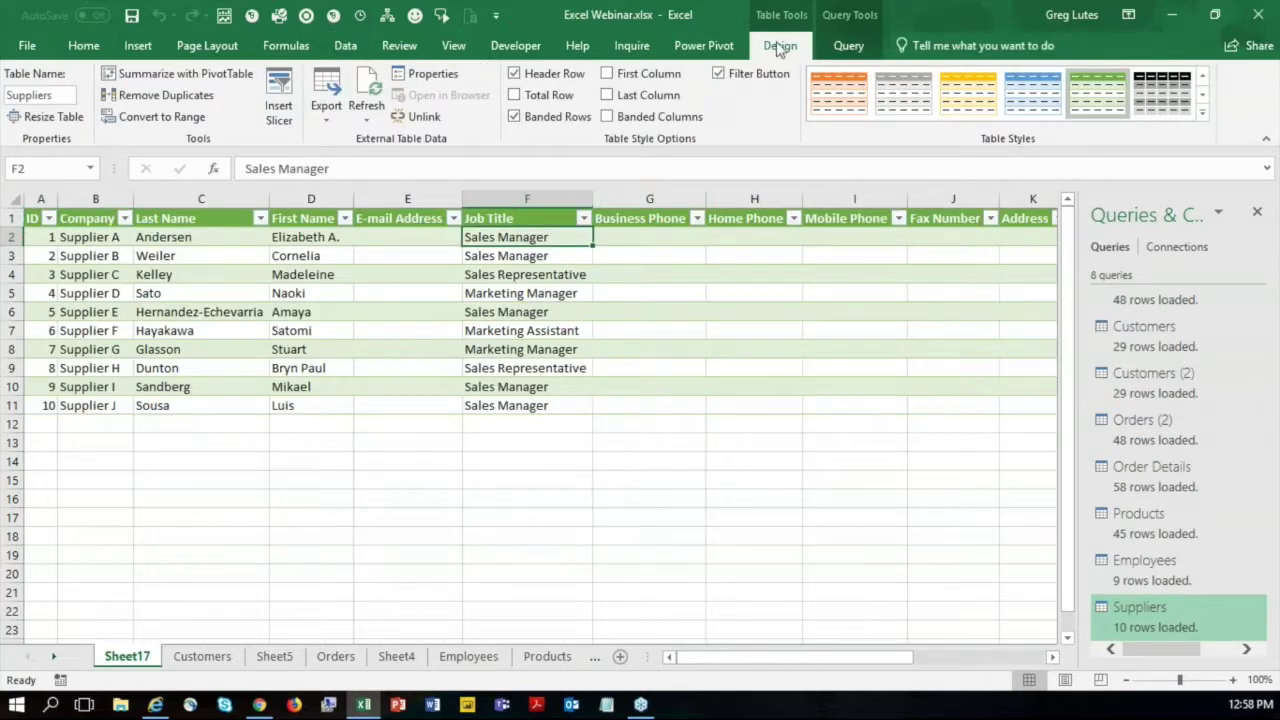
# Open the workbook's data model in the Power Pivot window and display its tables and relationships in Diagram View.
pyautogui.click(703, 45)
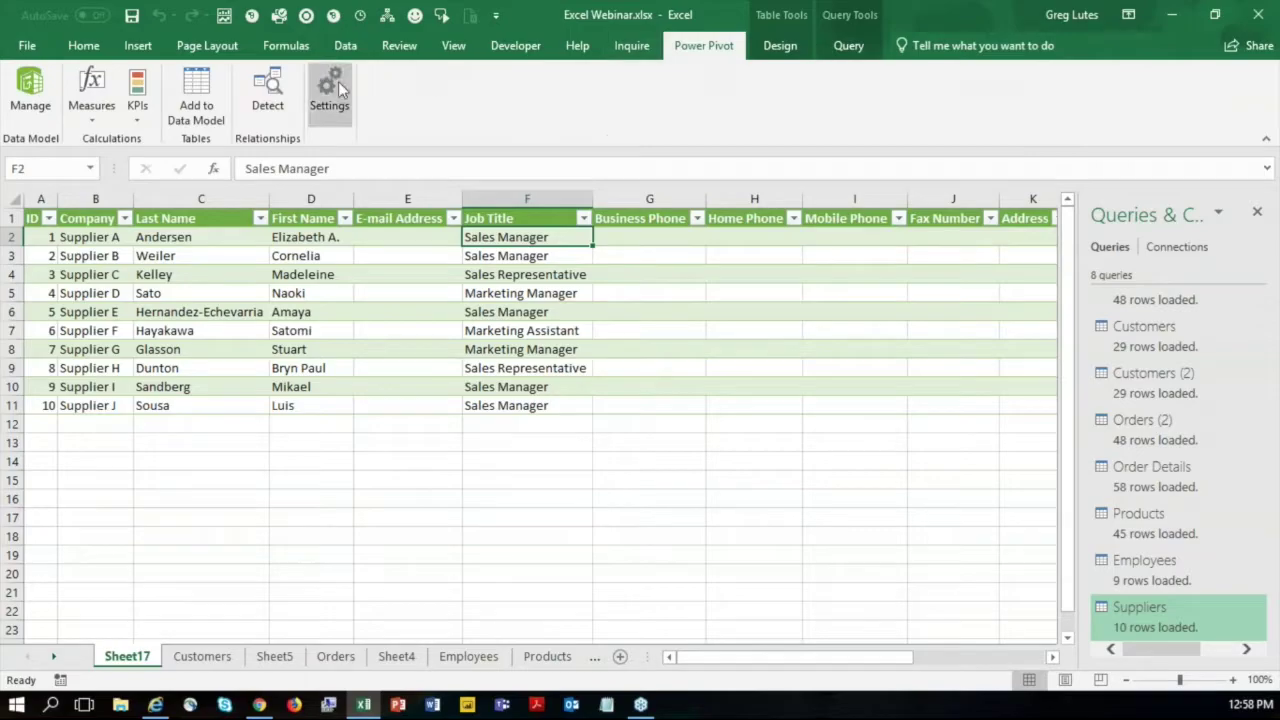
pyautogui.click(30, 85)
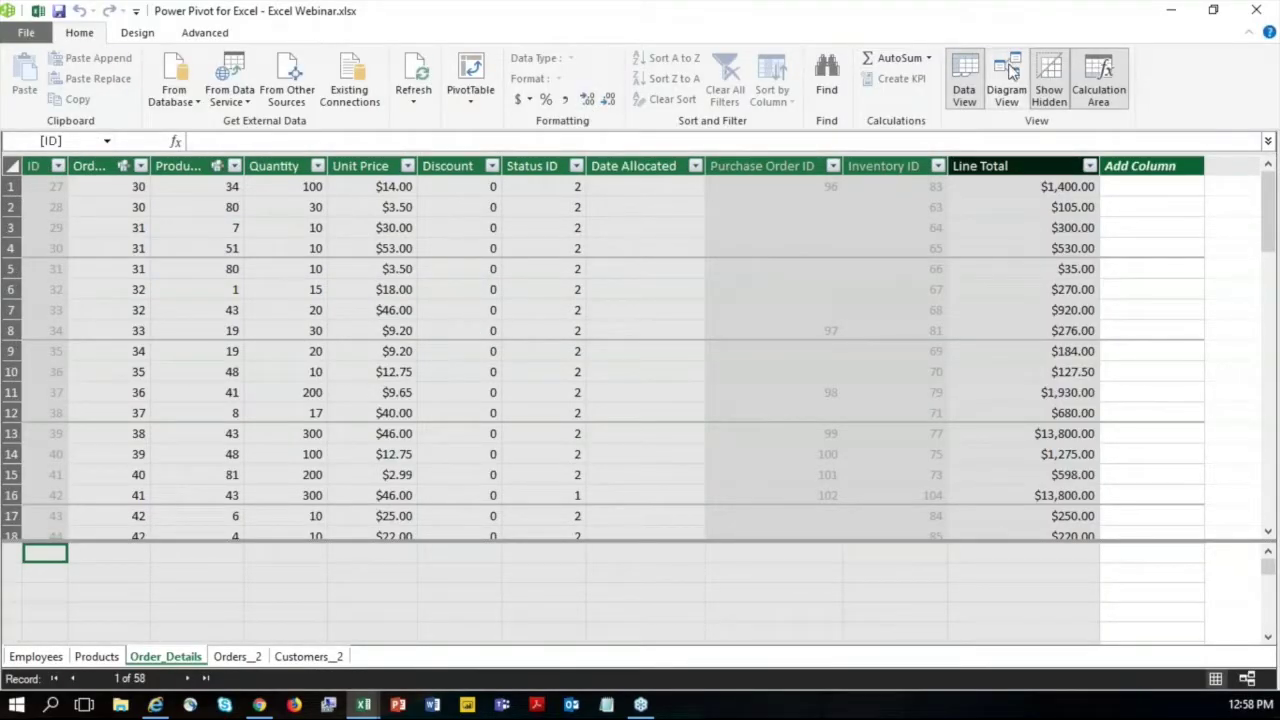
pyautogui.click(1008, 75)
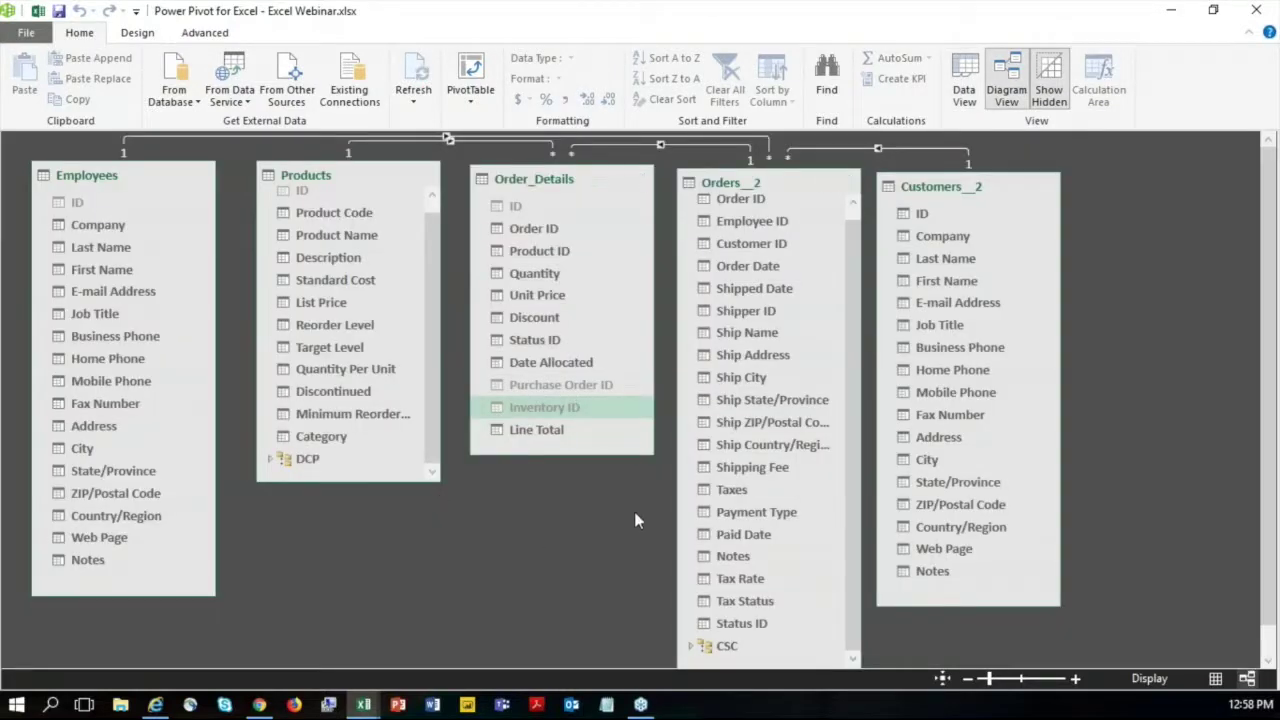
# Expand the DCP hierarchy in the Products table and examine its levels.
pyautogui.moveTo(1270, 328)
pyautogui.mouseDown()
pyautogui.moveTo(1270, 354)
pyautogui.moveTo(1268, 316)
pyautogui.mouseUp()
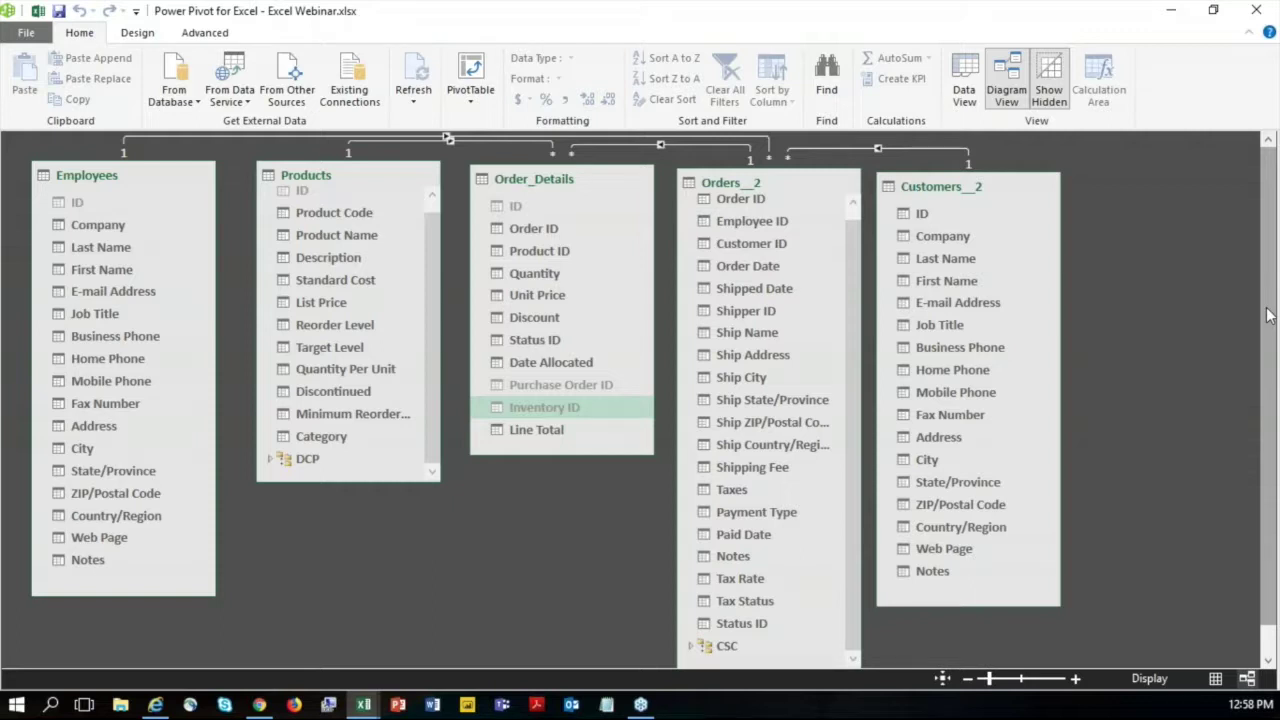
pyautogui.click(272, 460)
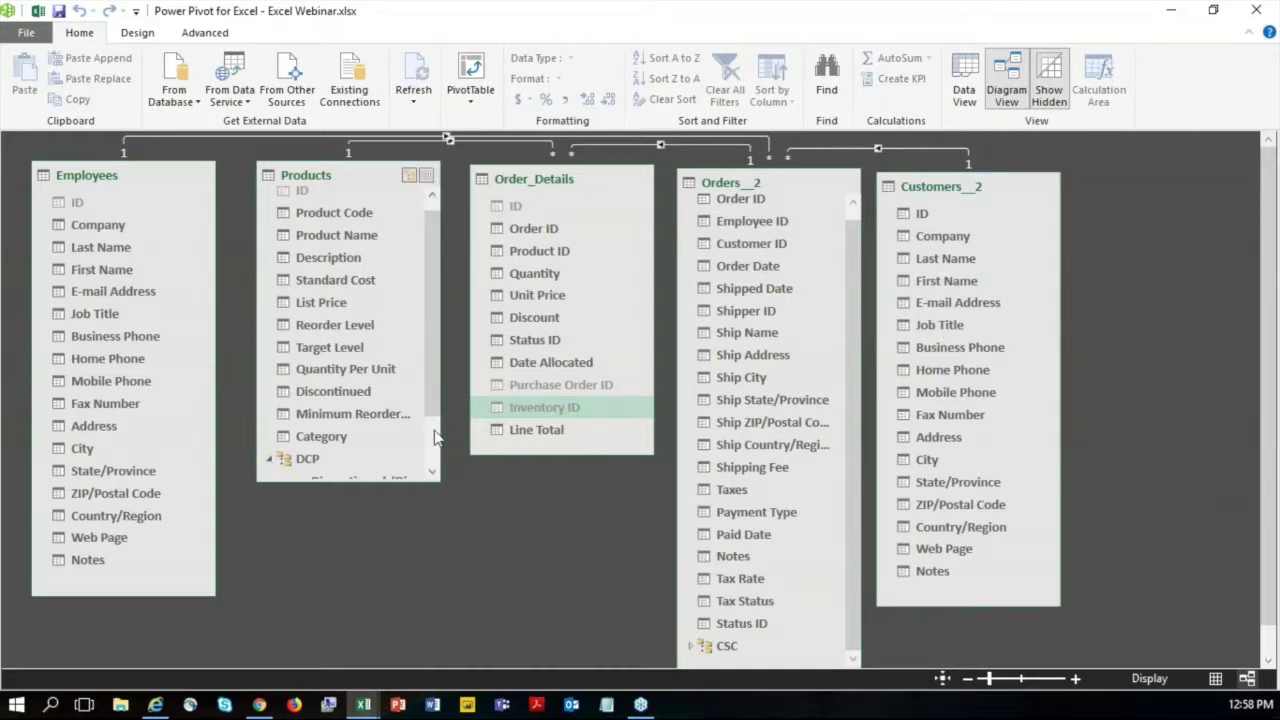
pyautogui.scroll(-1, 435, 437)
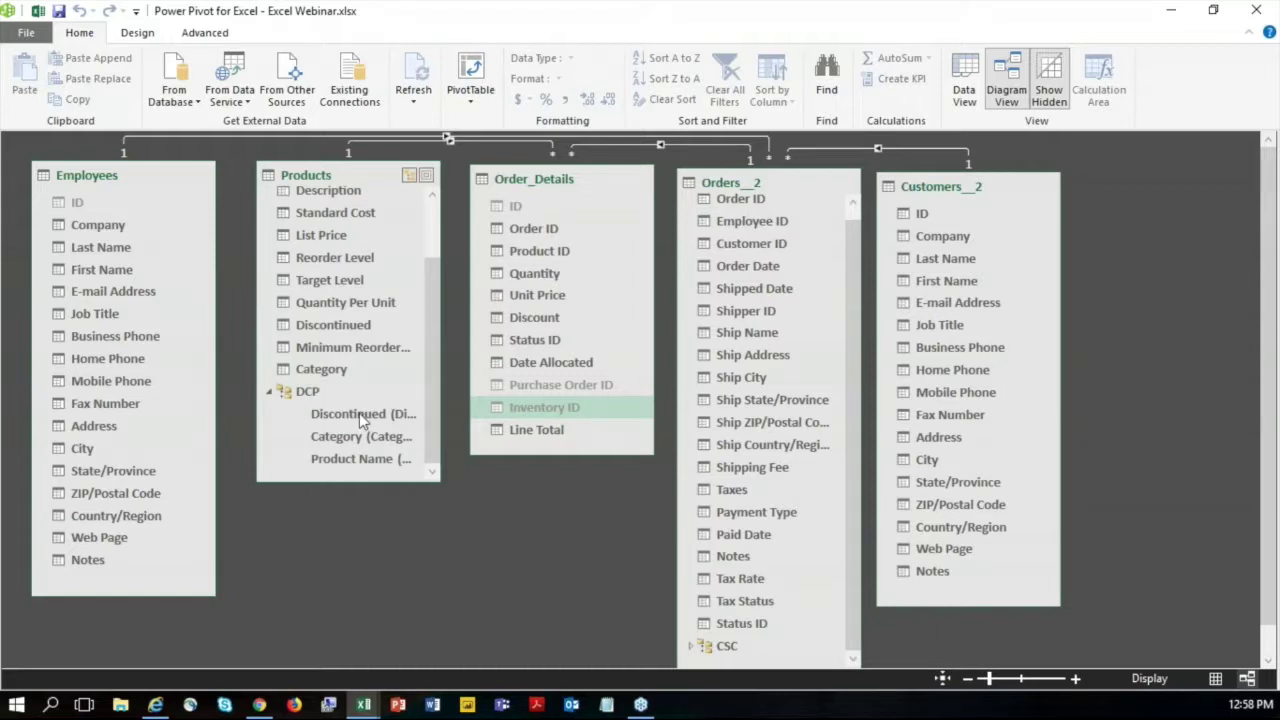